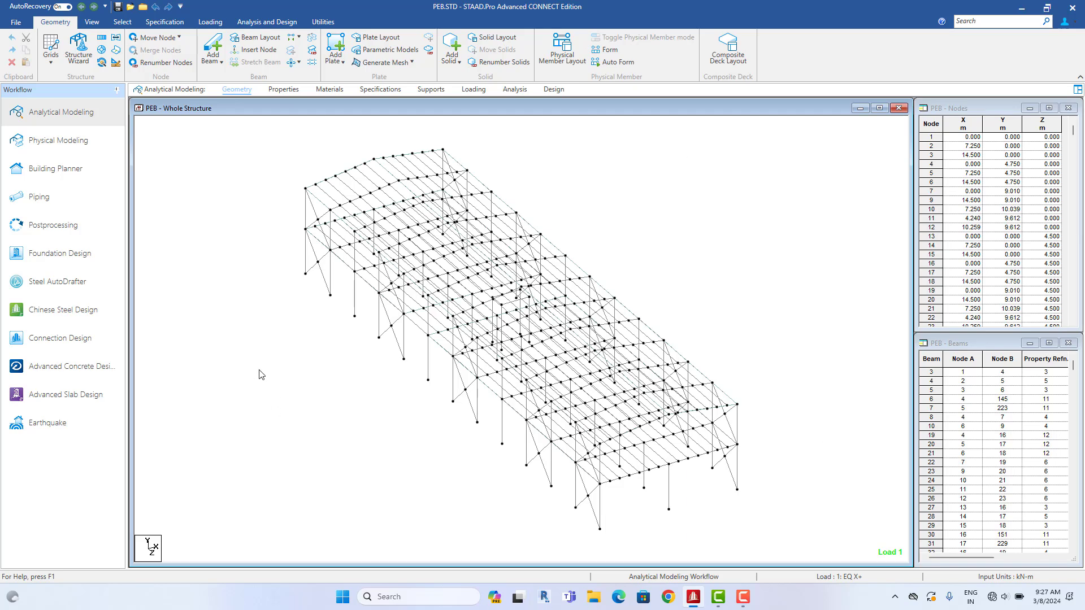
Highlight the members assigned to the taper sections 3 and 7 and ISMC300 to review the section properties
{"action": "left_click", "coordinate": [284, 89]}
{"action": "left_click", "coordinate": [921, 382]}
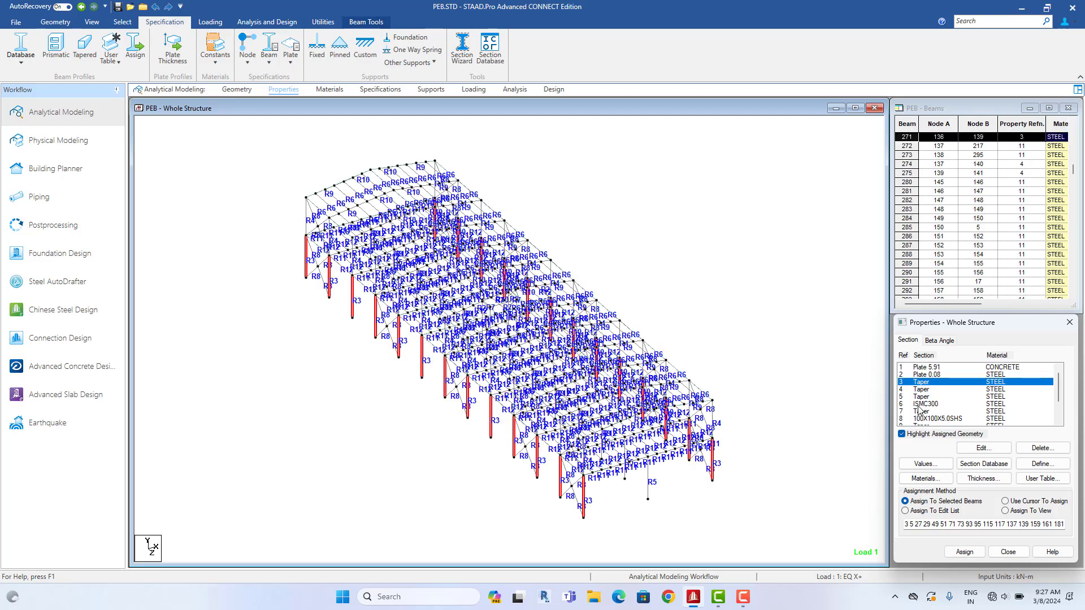
{"action": "left_click", "coordinate": [920, 404]}
{"action": "left_click", "coordinate": [921, 411]}
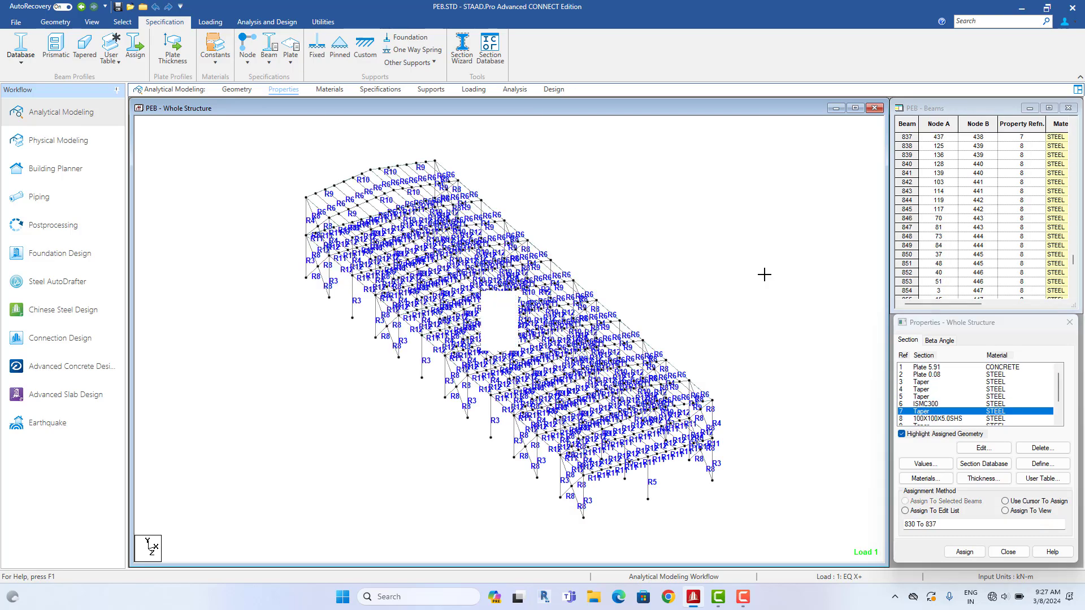
Run the analysis of the PEB structure and close the run report, staying in modeling mode
{"action": "left_click", "coordinate": [264, 23]}
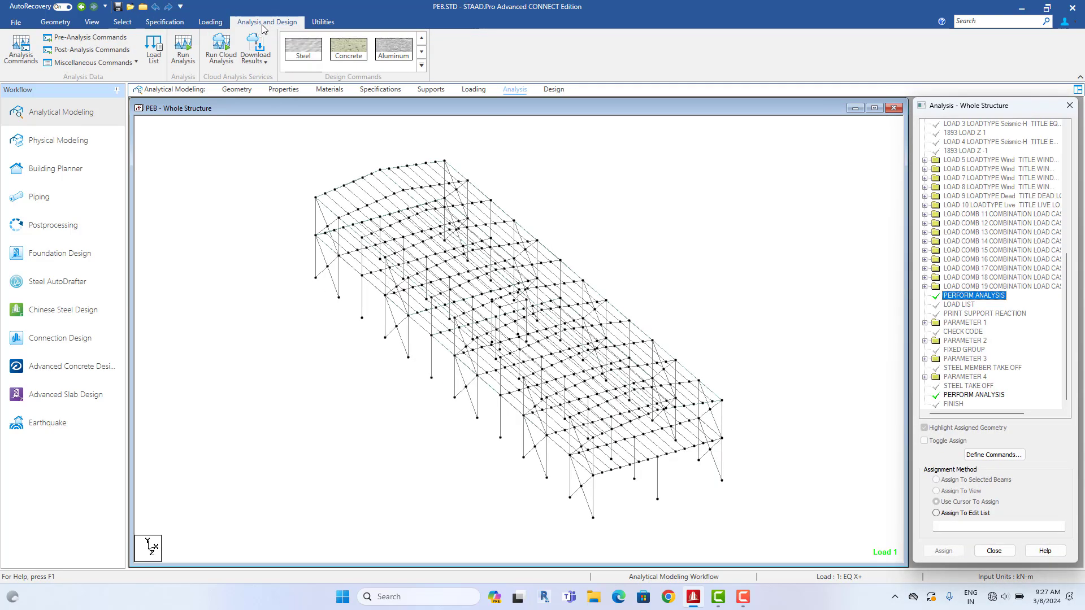
{"action": "left_click", "coordinate": [179, 57]}
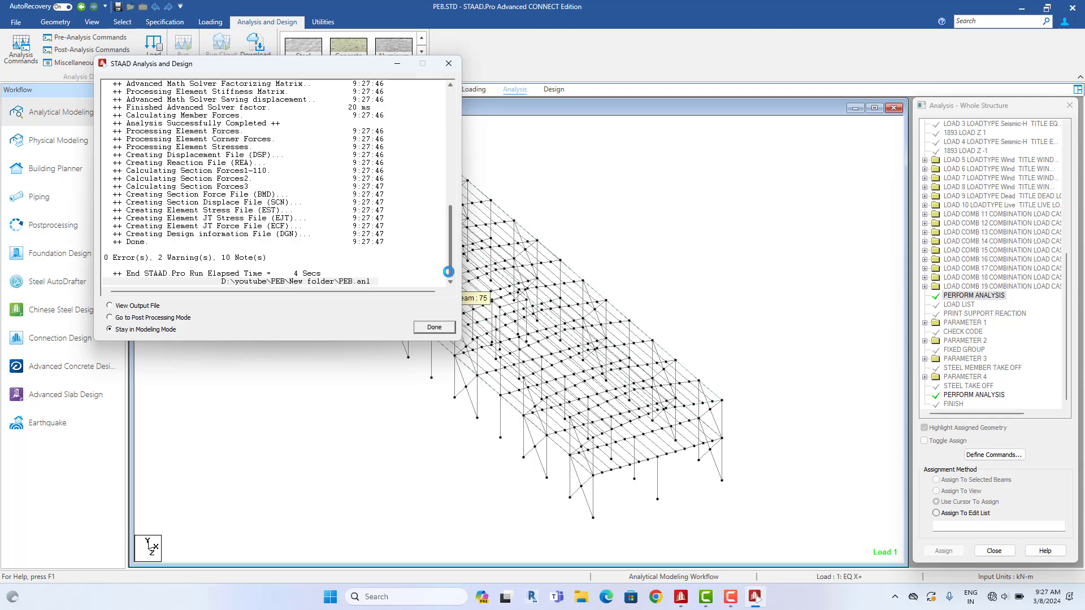
{"action": "left_click", "coordinate": [433, 327]}
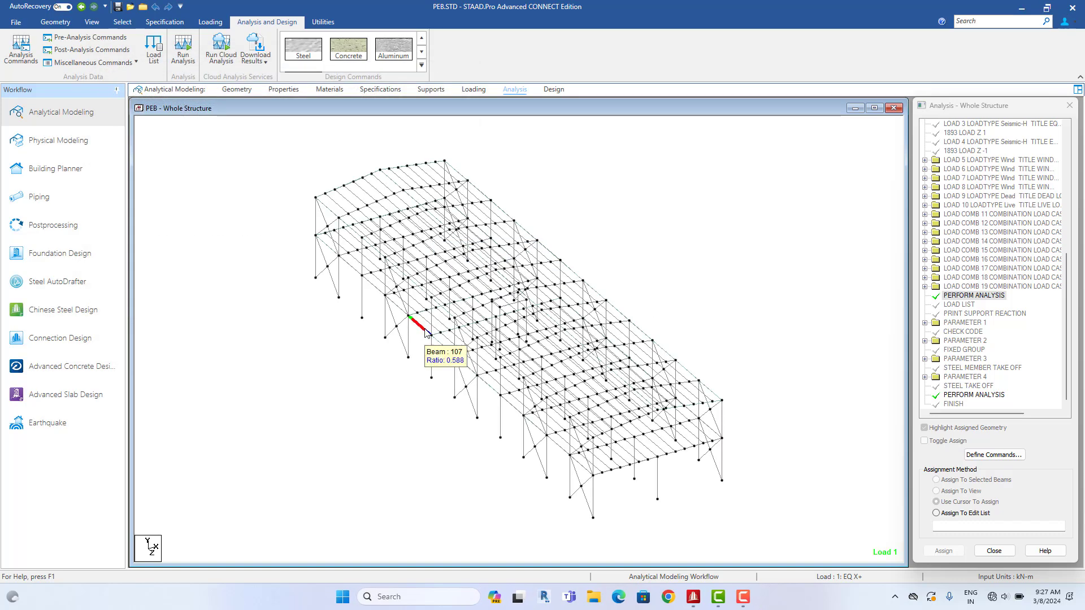
Set up the foundation design to include load cases 1 to 10, from EQ X+ through LIVE LOAD
{"action": "left_click", "coordinate": [81, 253]}
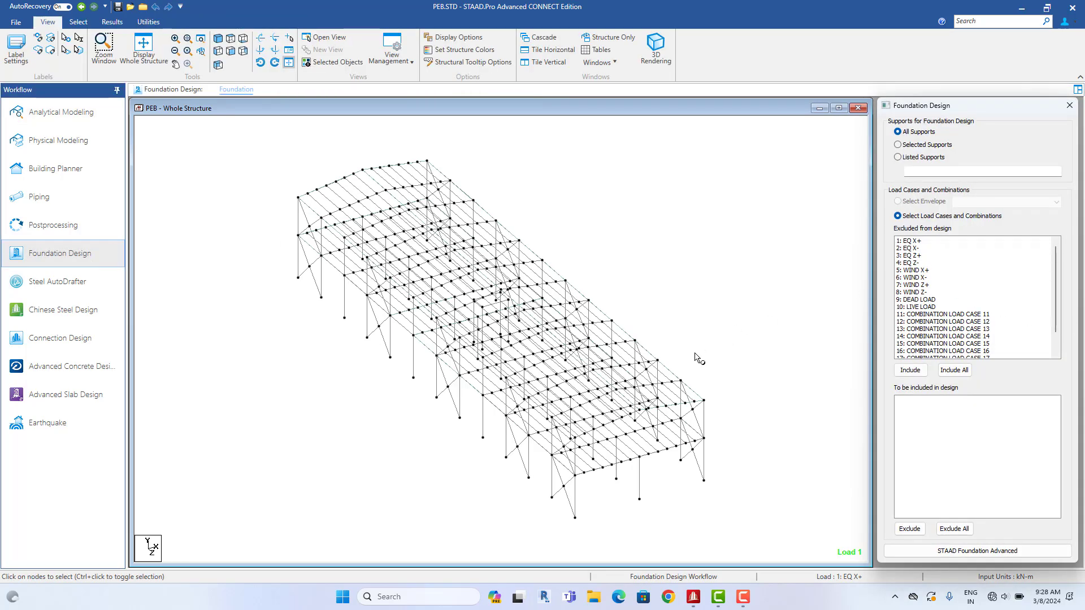
{"action": "left_click_drag", "start_coordinate": [909, 241], "coordinate": [916, 307]}
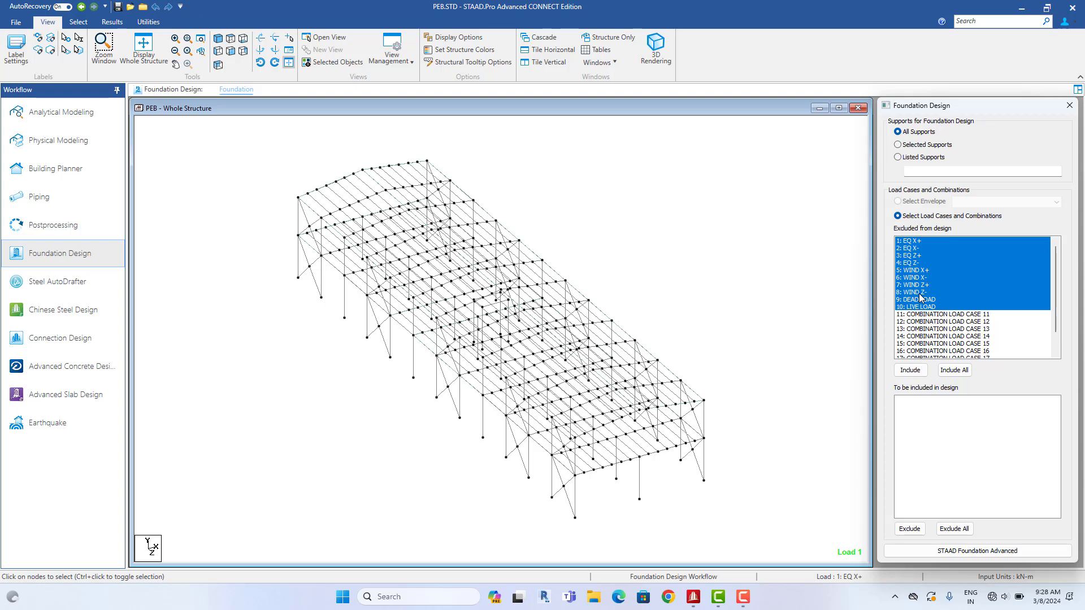
{"action": "left_click", "coordinate": [916, 371]}
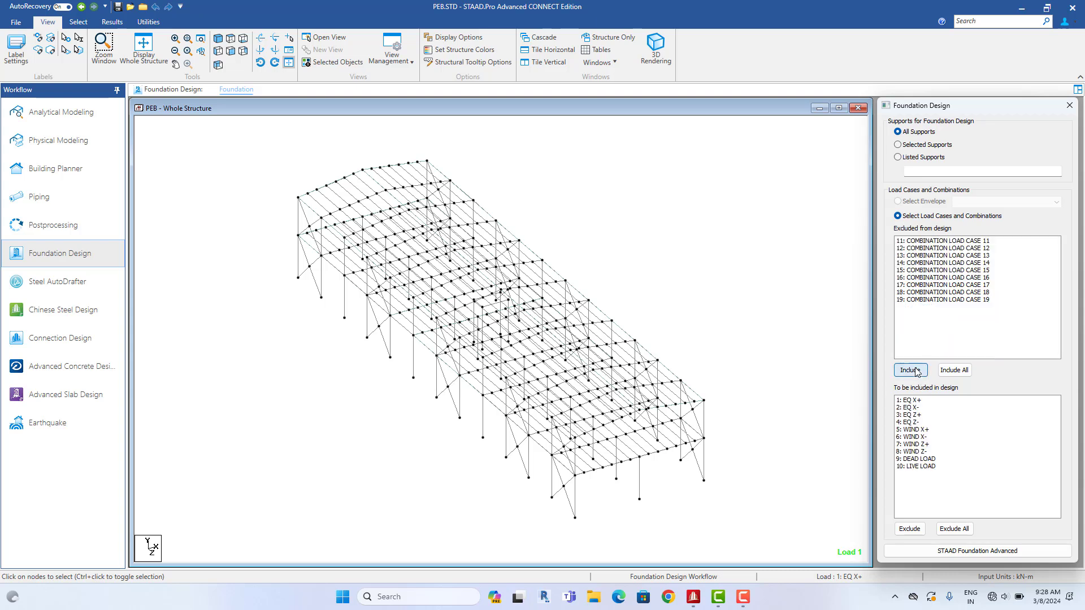
{"action": "left_click", "coordinate": [746, 300]}
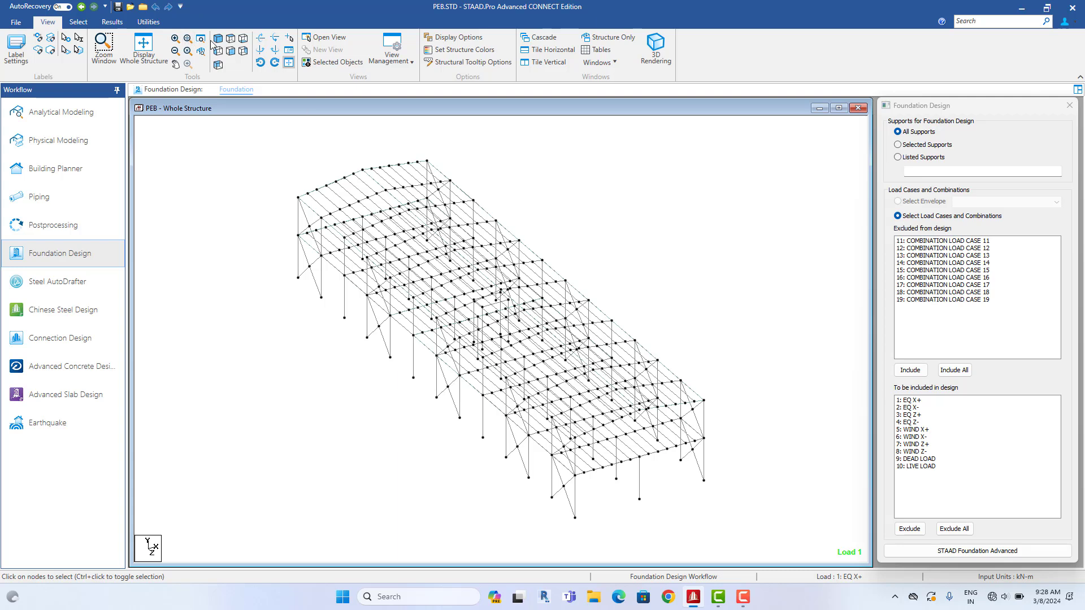
Select all column-base nodes, limit the foundation design to selected supports, and send it to STAAD Foundation Advanced
{"action": "left_click", "coordinate": [231, 52]}
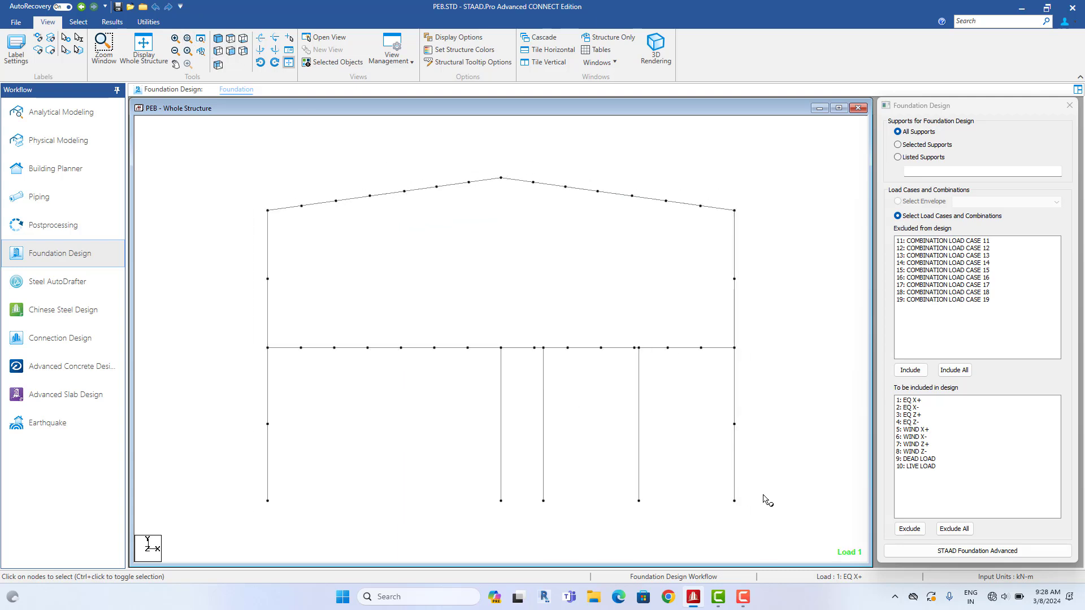
{"action": "left_click_drag", "start_coordinate": [763, 492], "coordinate": [229, 526]}
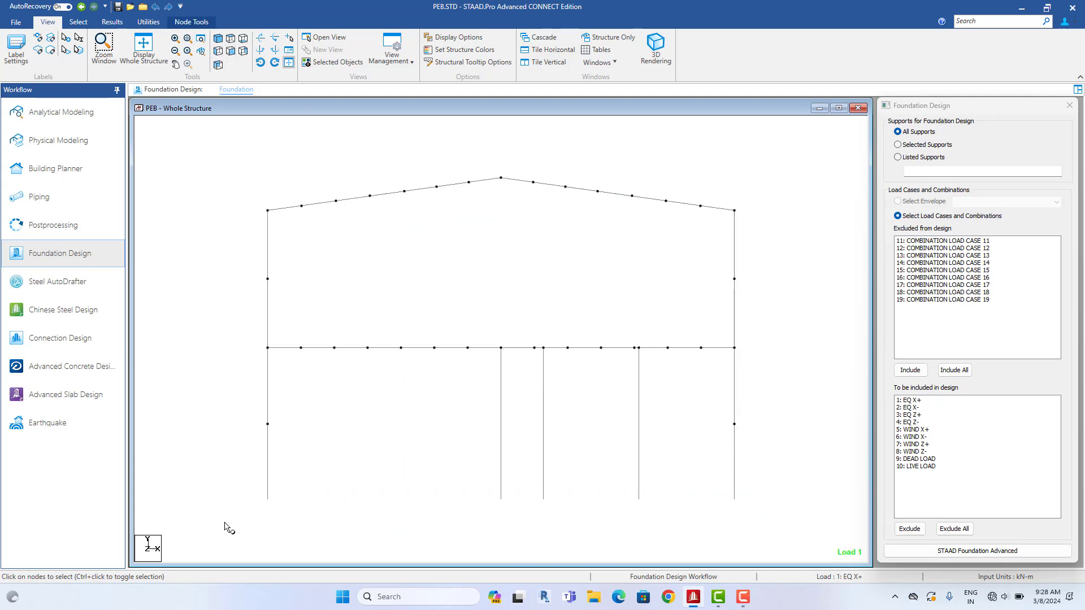
{"action": "left_click", "coordinate": [218, 50]}
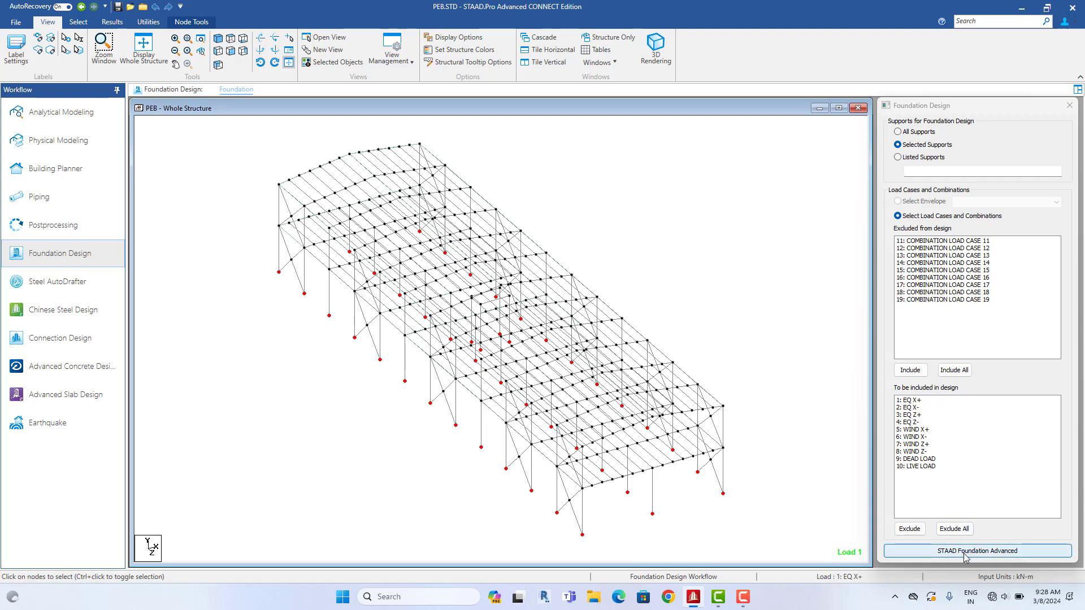
{"action": "left_click", "coordinate": [984, 552]}
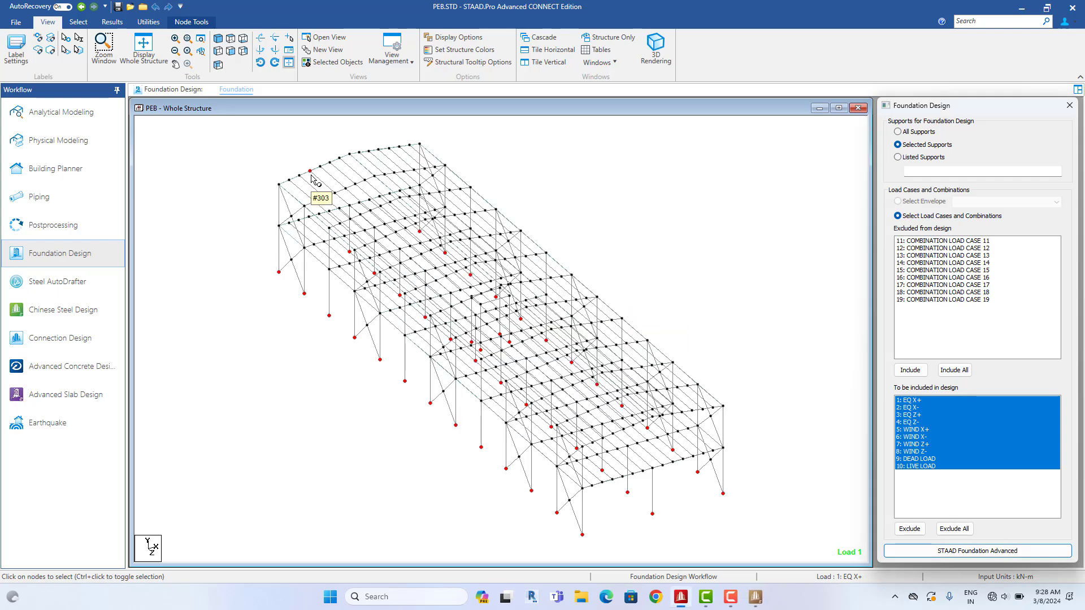
{"action": "left_click", "coordinate": [1021, 8]}
{"action": "right_click", "coordinate": [733, 70]}
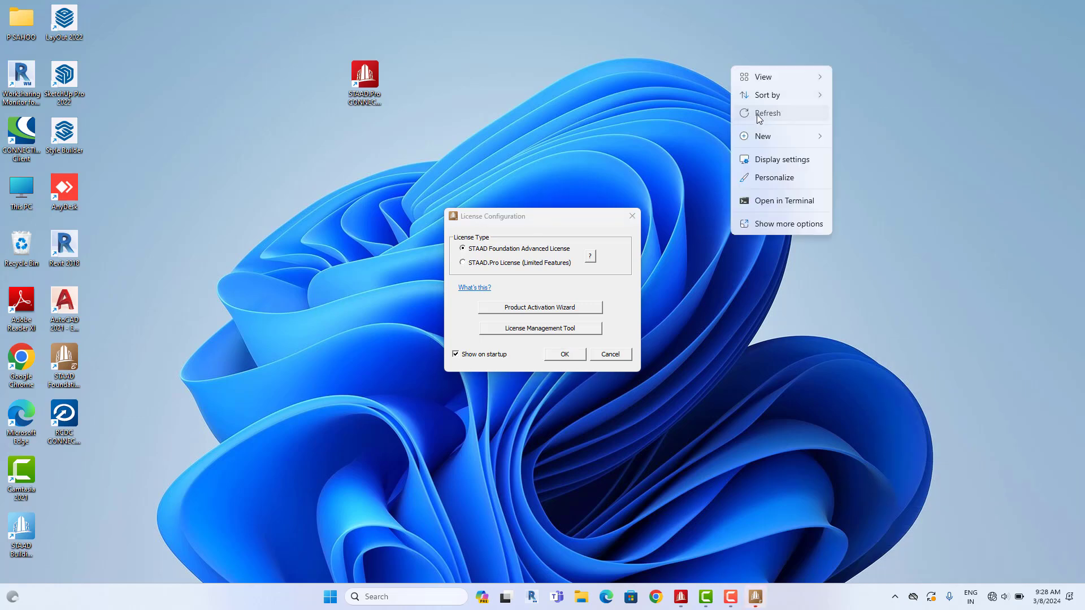
{"action": "left_click", "coordinate": [751, 111]}
{"action": "right_click", "coordinate": [746, 76]}
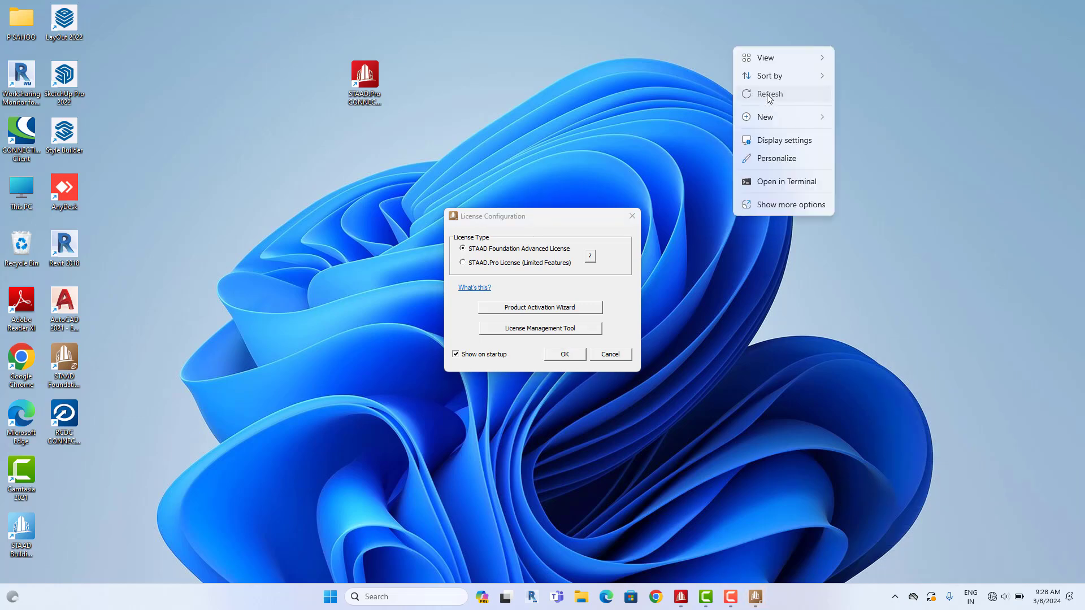
{"action": "left_click", "coordinate": [764, 97]}
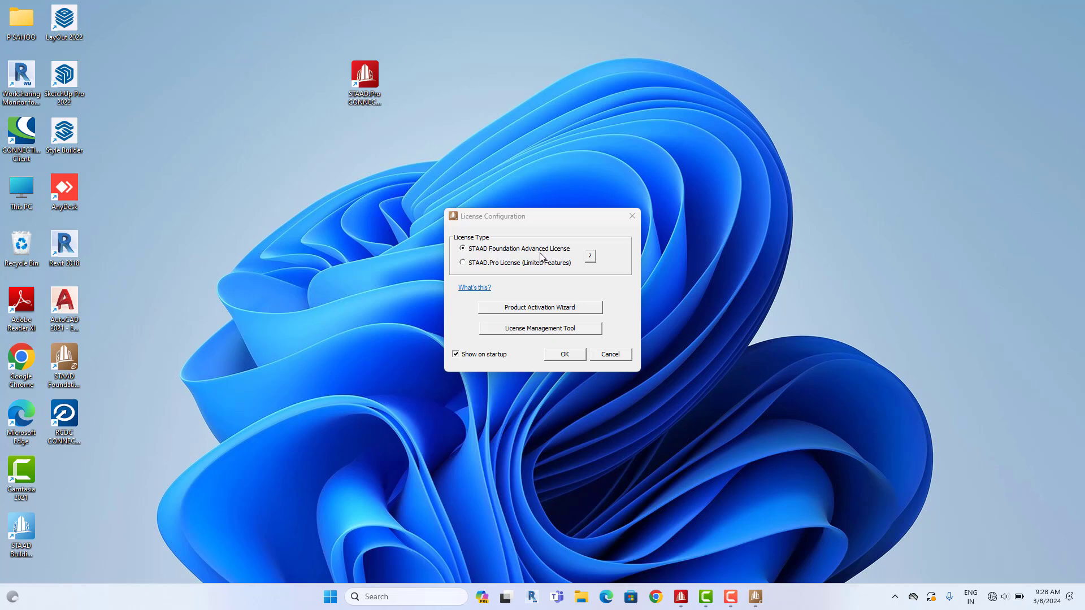
Accept the STAAD Foundation Advanced License option and dismiss the internet connection message to load the model
{"action": "left_click", "coordinate": [565, 355]}
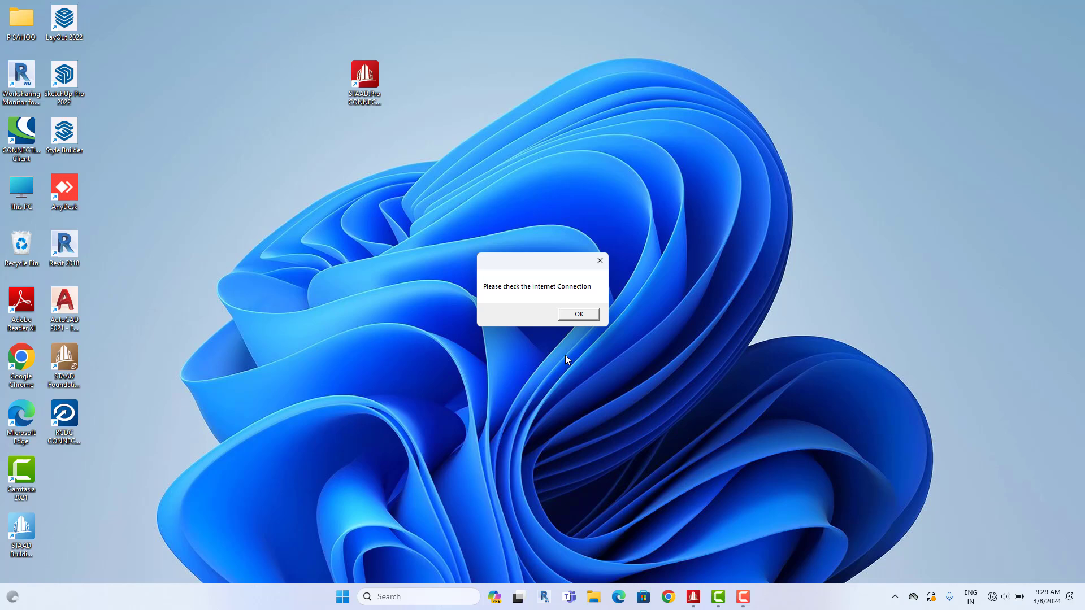
{"action": "left_click", "coordinate": [577, 315]}
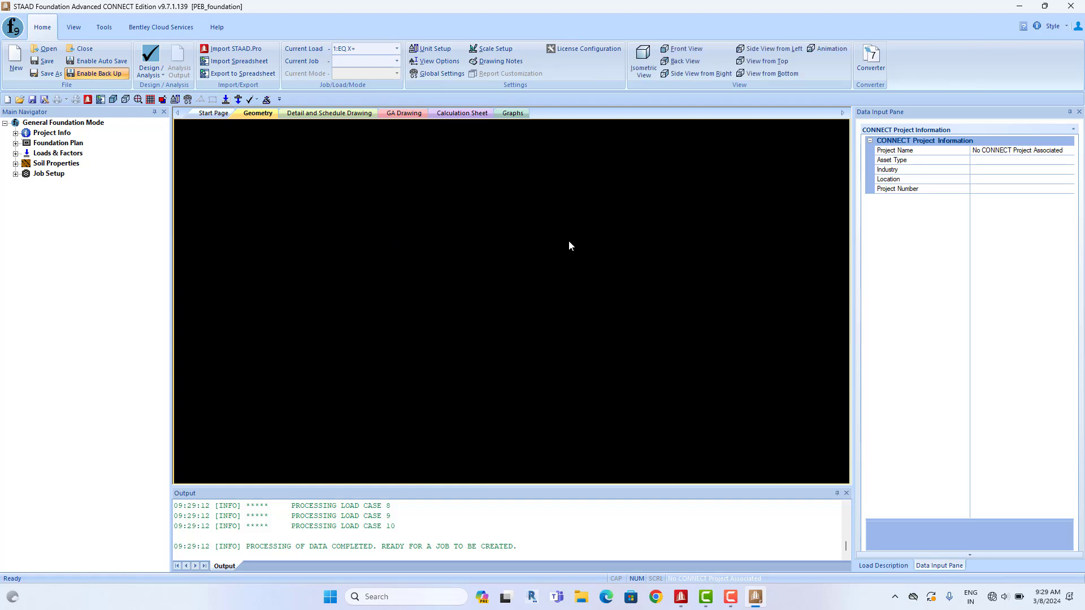
Fit all imported supports in the geometry view and hide the grid
{"action": "left_click", "coordinate": [138, 100]}
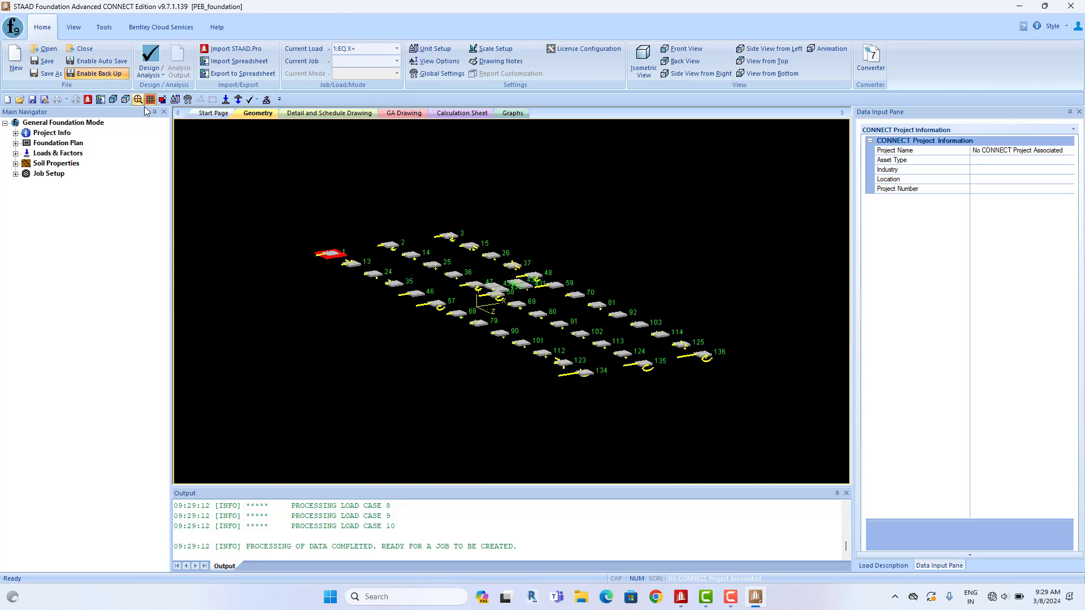
{"action": "left_click", "coordinate": [405, 223]}
{"action": "scroll", "coordinate": [365, 212], "scroll_direction": "down", "scroll_amount": 2}
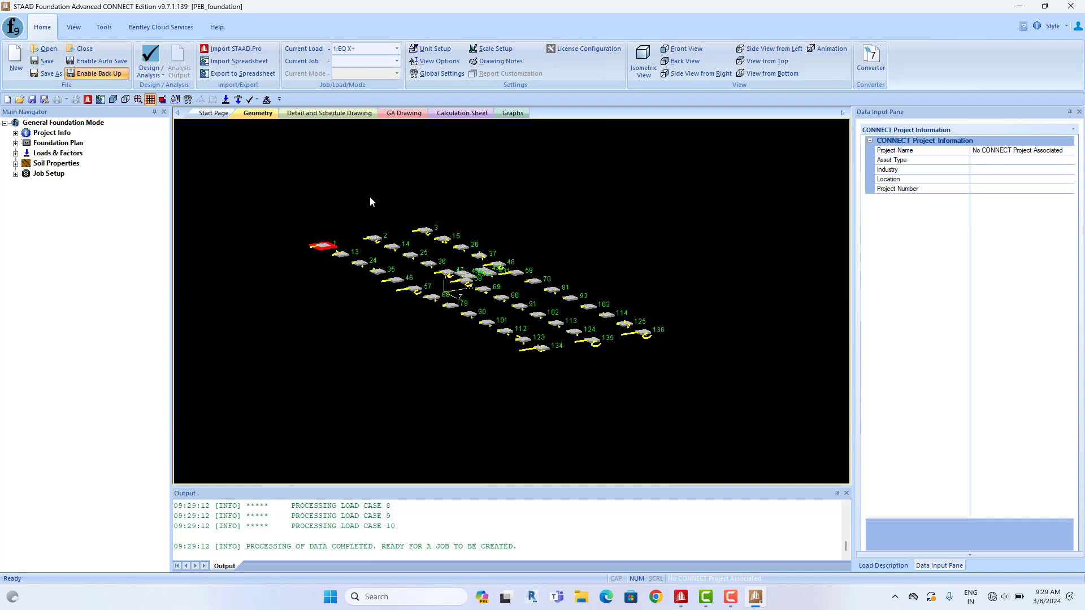
{"action": "scroll", "coordinate": [325, 258], "scroll_direction": "up", "scroll_amount": 10}
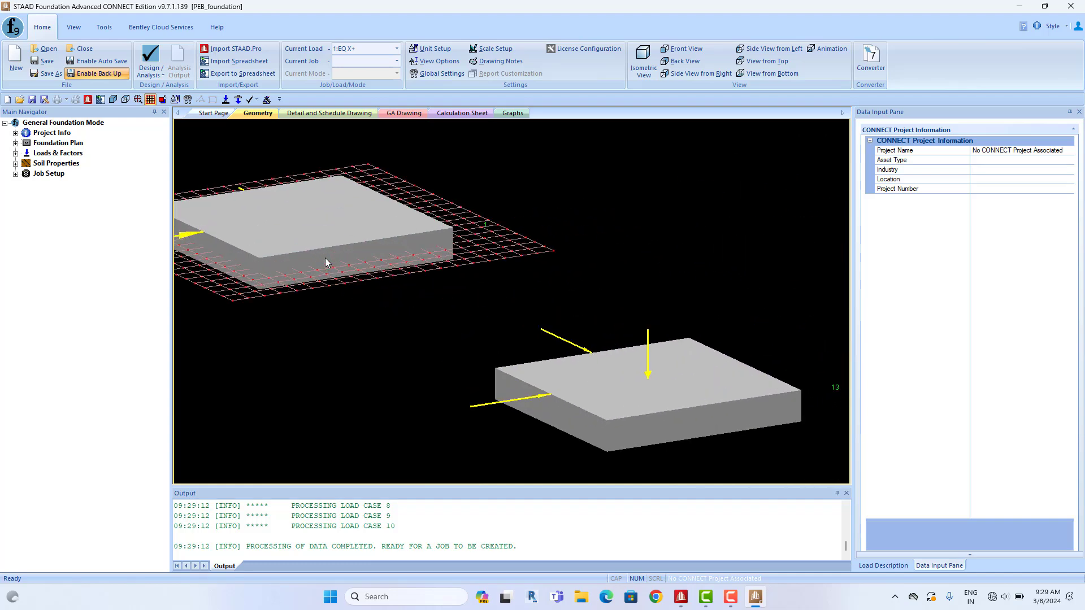
{"action": "scroll", "coordinate": [327, 261], "scroll_direction": "down", "scroll_amount": 5}
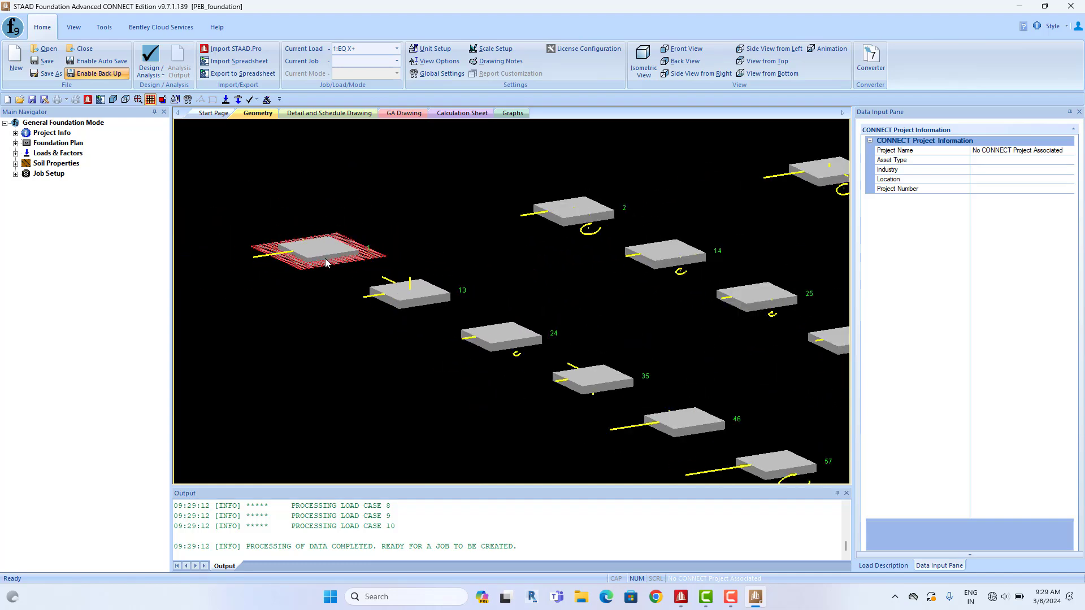
{"action": "left_click", "coordinate": [150, 99]}
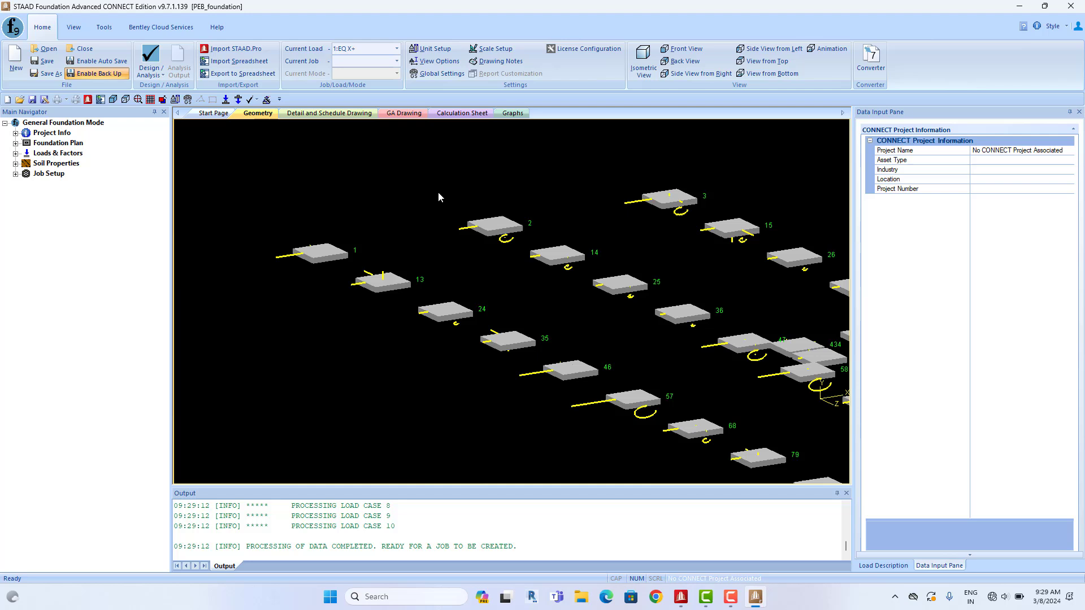
Show the support layout from the top
{"action": "left_click", "coordinate": [73, 27]}
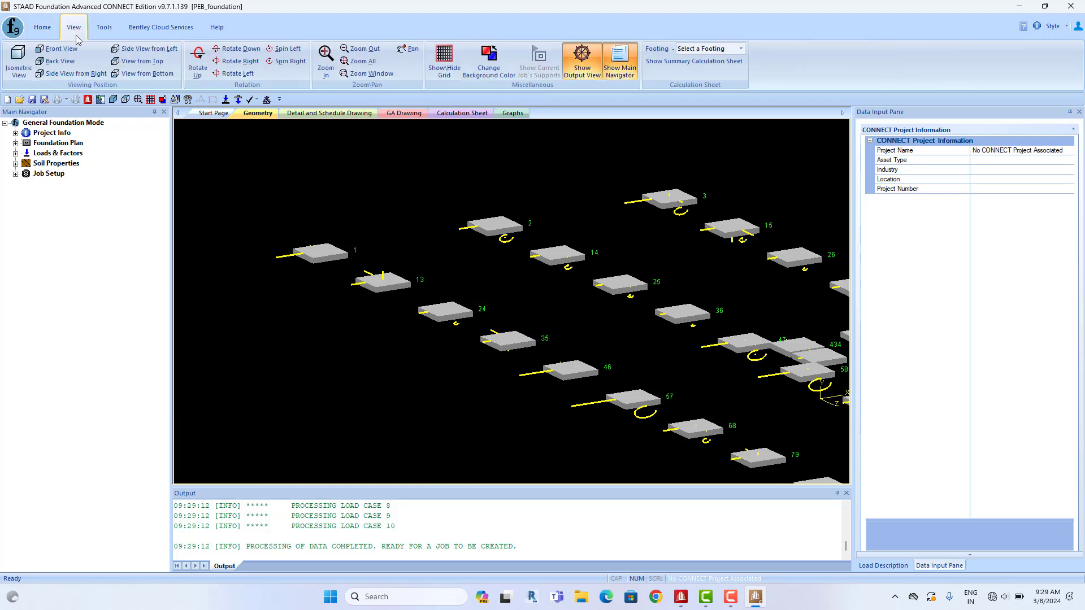
{"action": "left_click", "coordinate": [142, 61]}
{"action": "scroll", "coordinate": [393, 244], "scroll_direction": "up", "scroll_amount": 3}
{"action": "middle_click_drag", "start_coordinate": [600, 279], "coordinate": [382, 258]}
{"action": "scroll", "coordinate": [381, 258], "scroll_direction": "down", "scroll_amount": 2}
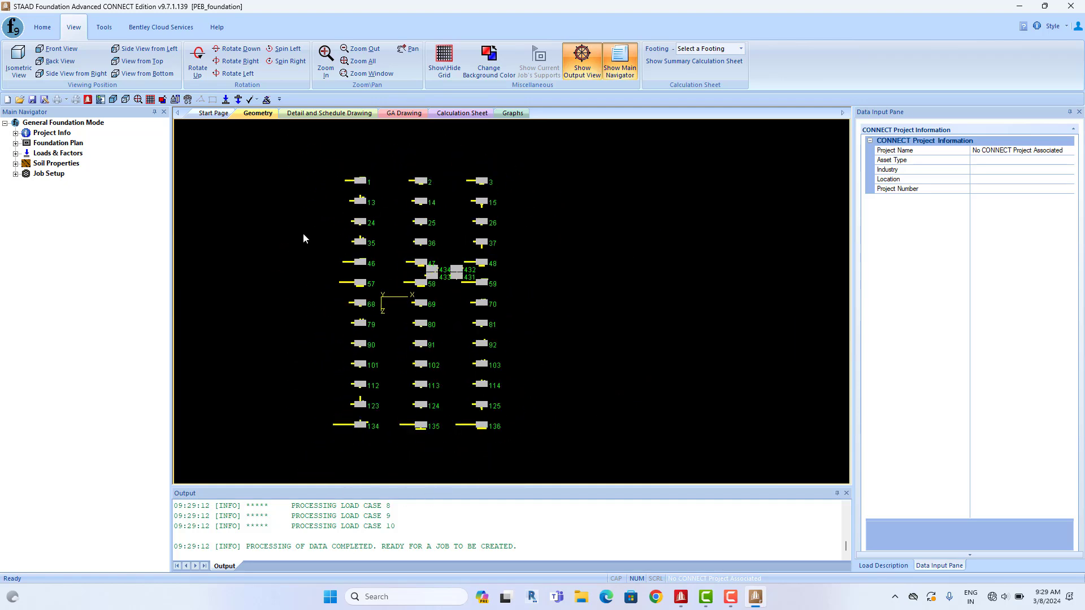
Examine the closely spaced supports 47, 58 and 431 to 434 by selecting them, then clear the selection
{"action": "scroll", "coordinate": [446, 277], "scroll_direction": "up", "scroll_amount": 6}
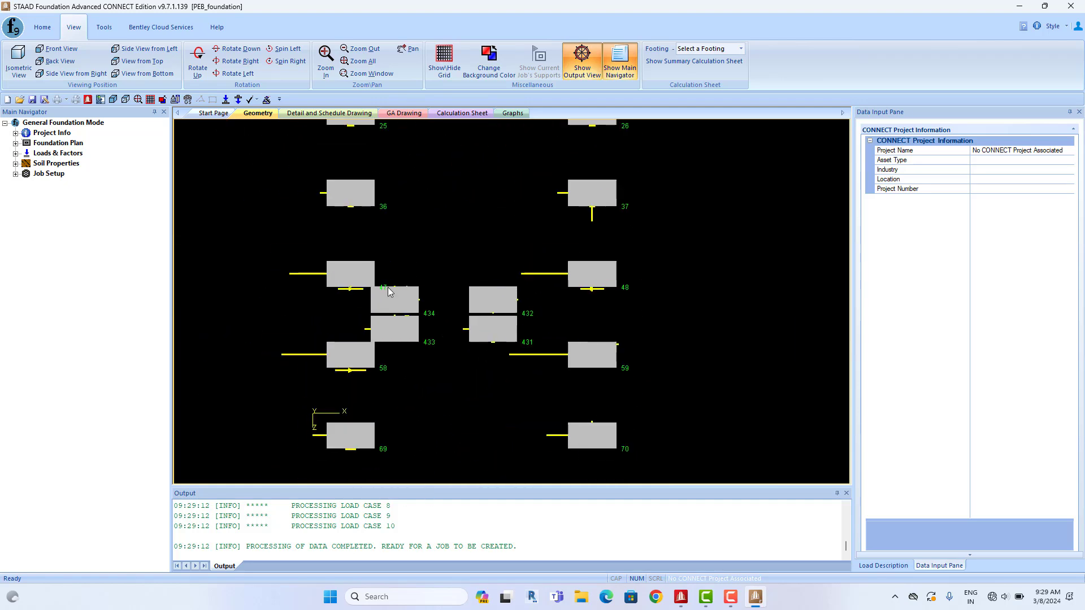
{"action": "left_click_drag", "start_coordinate": [350, 231], "coordinate": [607, 390]}
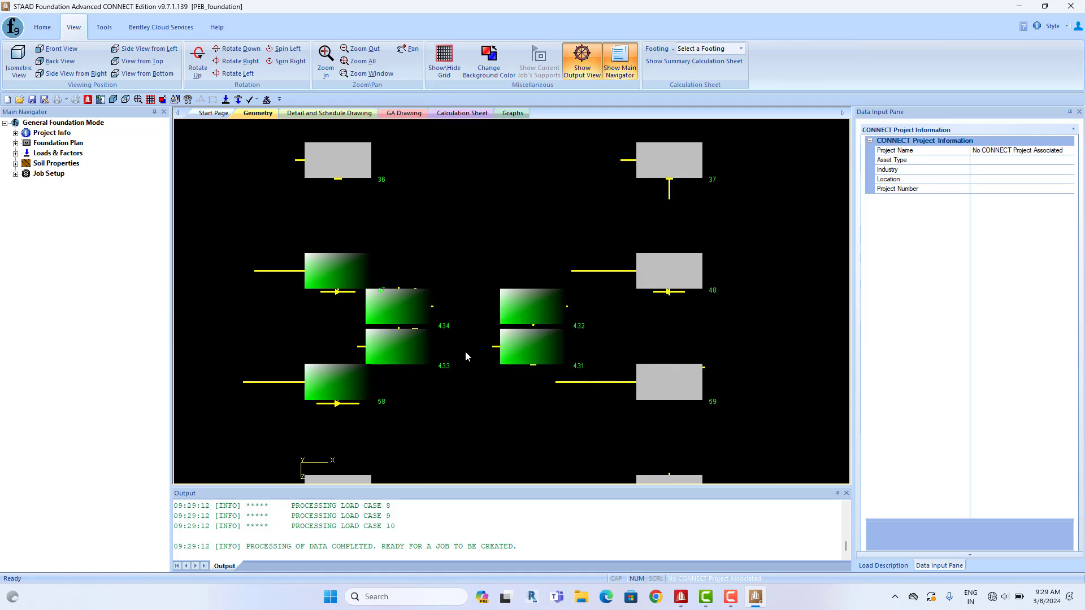
{"action": "left_click", "coordinate": [432, 281]}
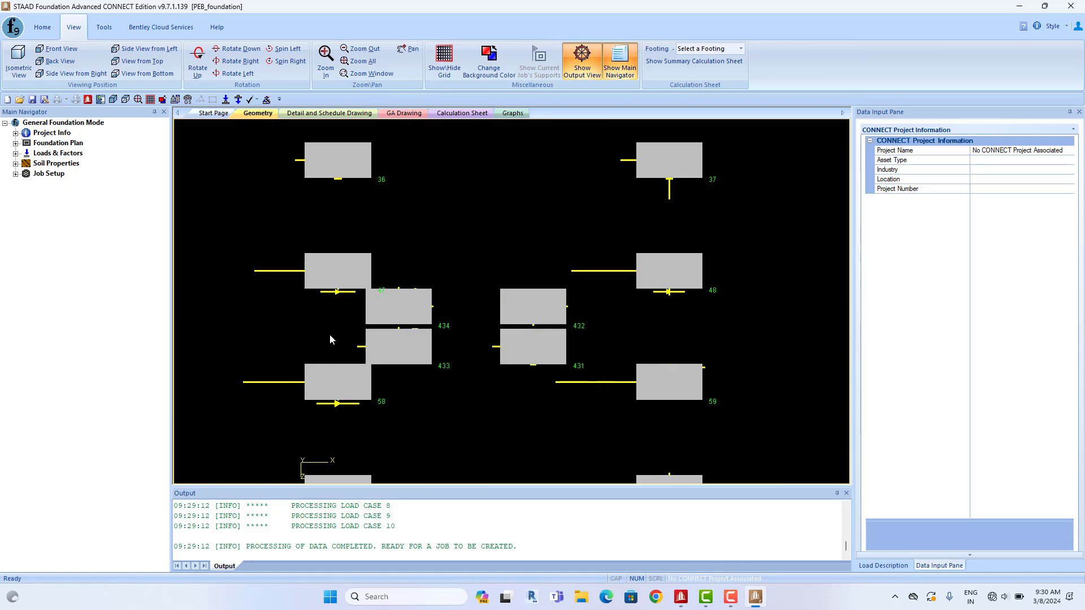
{"action": "left_click_drag", "start_coordinate": [240, 212], "coordinate": [360, 308]}
{"action": "left_click_drag", "start_coordinate": [582, 431], "coordinate": [585, 450]}
{"action": "left_click_drag", "start_coordinate": [262, 218], "coordinate": [578, 407]}
{"action": "scroll", "coordinate": [579, 407], "scroll_direction": "down", "scroll_amount": 3}
{"action": "scroll", "coordinate": [579, 406], "scroll_direction": "down", "scroll_amount": 4}
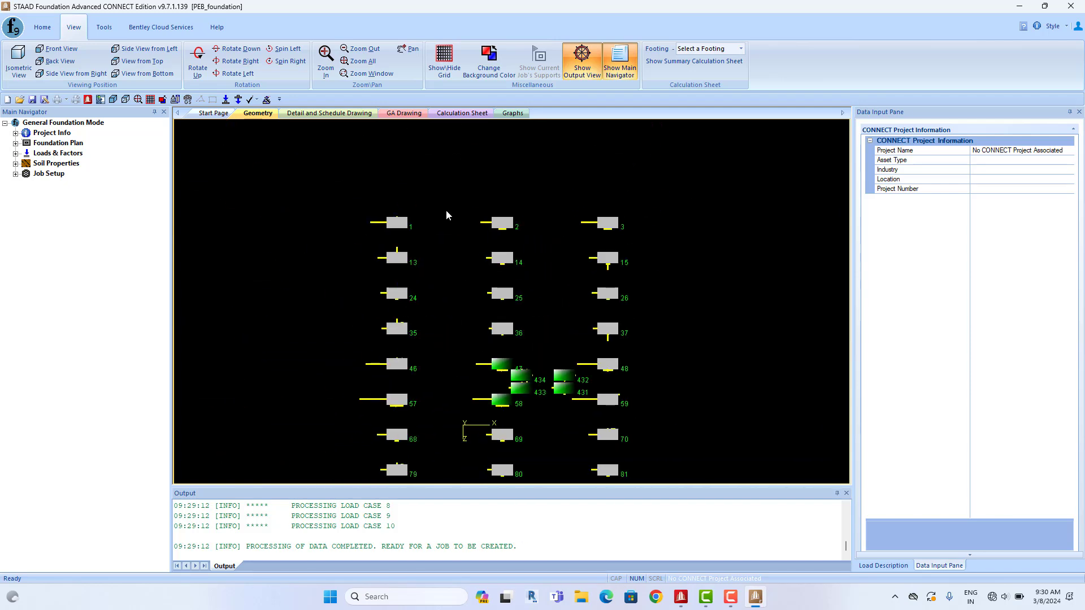
{"action": "middle_click_drag", "start_coordinate": [554, 242], "coordinate": [479, 142]}
{"action": "left_click", "coordinate": [625, 236]}
{"action": "left_click_drag", "start_coordinate": [392, 249], "coordinate": [507, 311]}
{"action": "scroll", "coordinate": [449, 276], "scroll_direction": "down", "scroll_amount": 8}
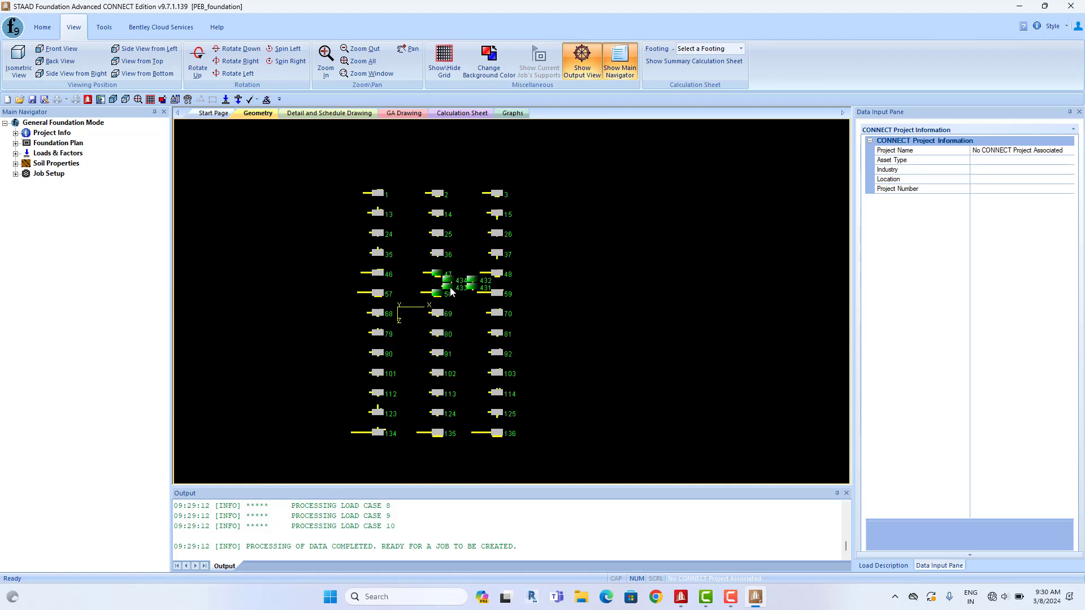
{"action": "left_click", "coordinate": [609, 246]}
{"action": "scroll", "coordinate": [509, 289], "scroll_direction": "up", "scroll_amount": 5}
{"action": "middle_click_drag", "start_coordinate": [467, 289], "coordinate": [520, 278]}
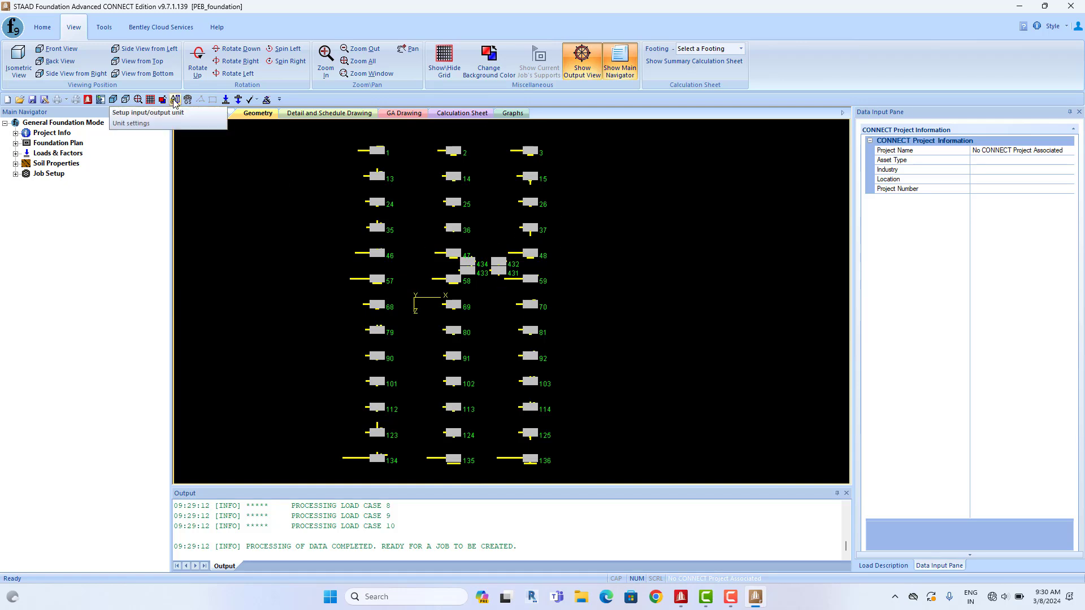
{"action": "scroll", "coordinate": [58, 35], "scroll_direction": "down", "scroll_amount": 1}
Set the project's length unit to mm, force unit to kN and moment unit to kNm in the unit setup
{"action": "left_click", "coordinate": [72, 29]}
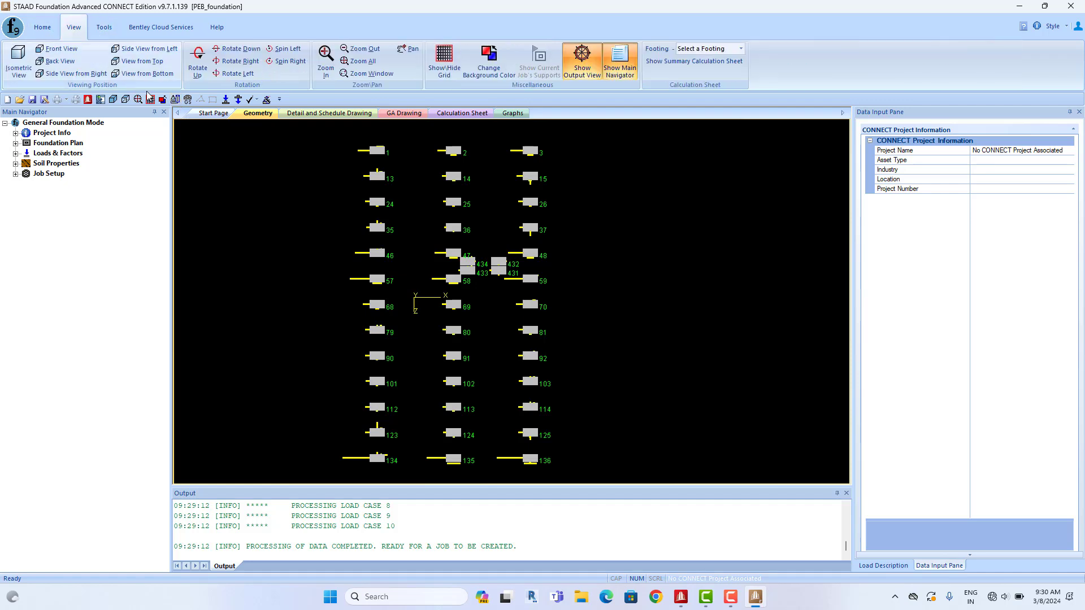
{"action": "left_click", "coordinate": [175, 100]}
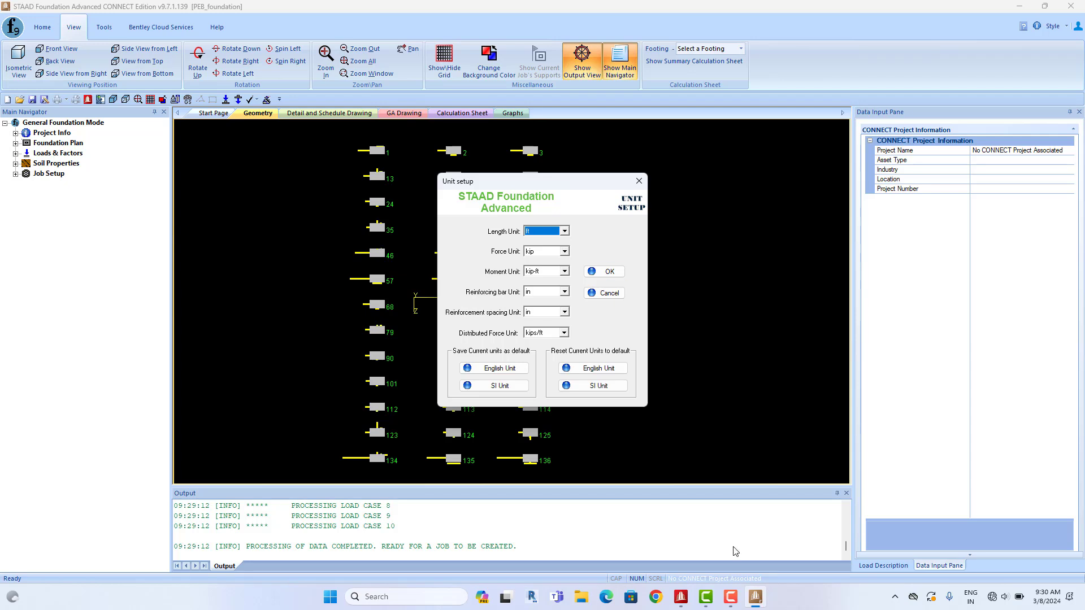
{"action": "left_click", "coordinate": [564, 231]}
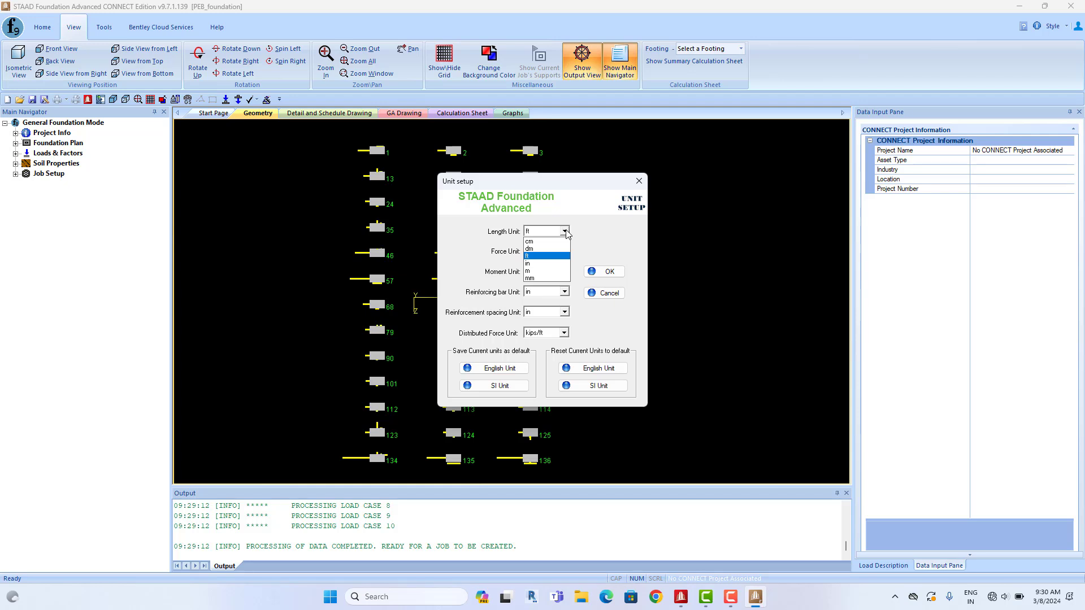
{"action": "left_click", "coordinate": [562, 279]}
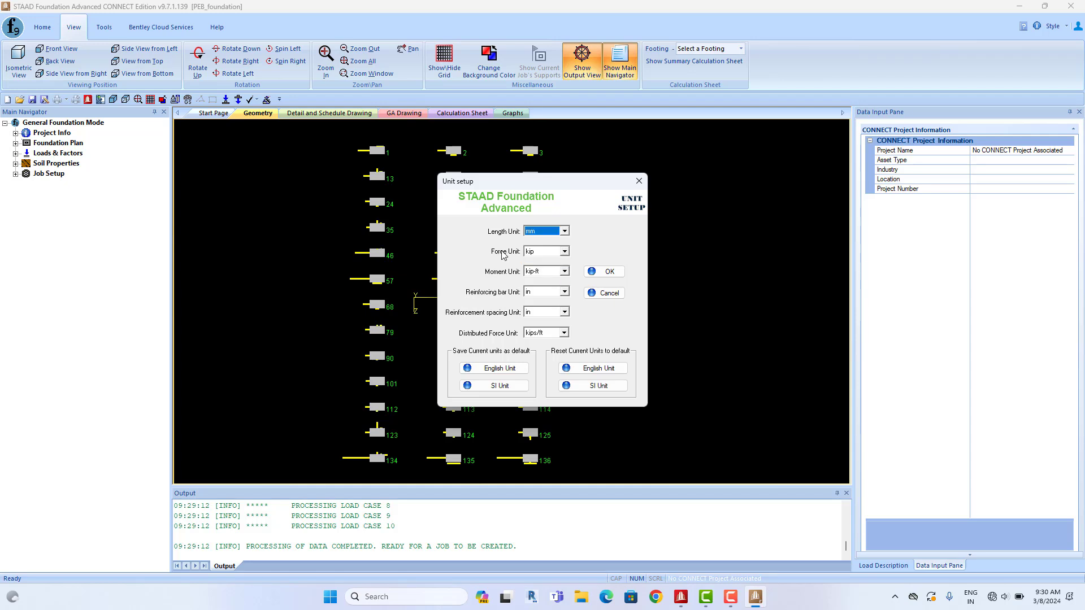
{"action": "left_click", "coordinate": [564, 252]}
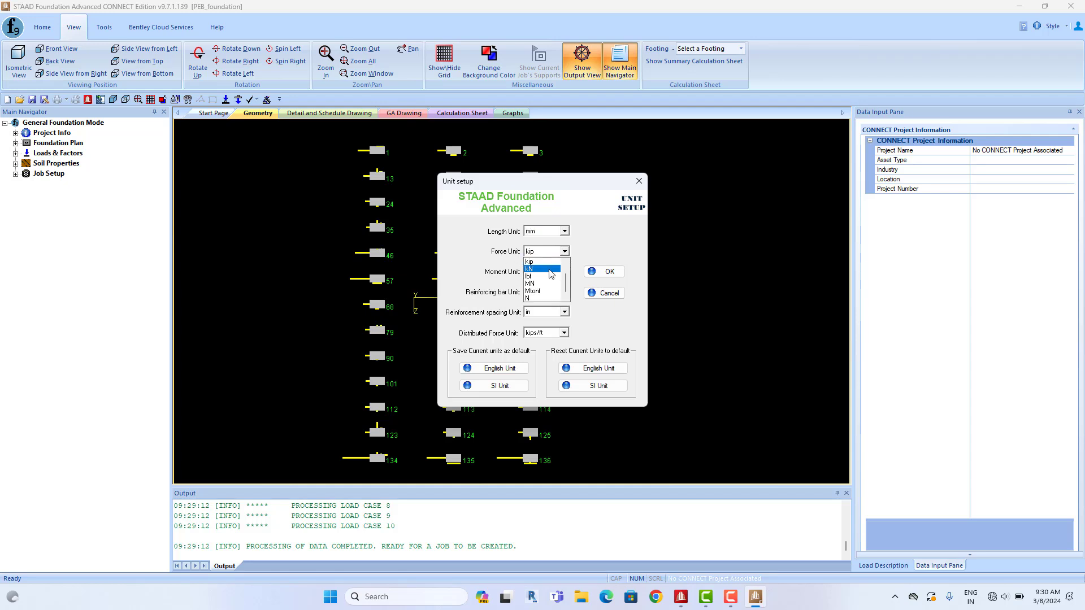
{"action": "left_click", "coordinate": [551, 271]}
{"action": "left_click", "coordinate": [565, 272]}
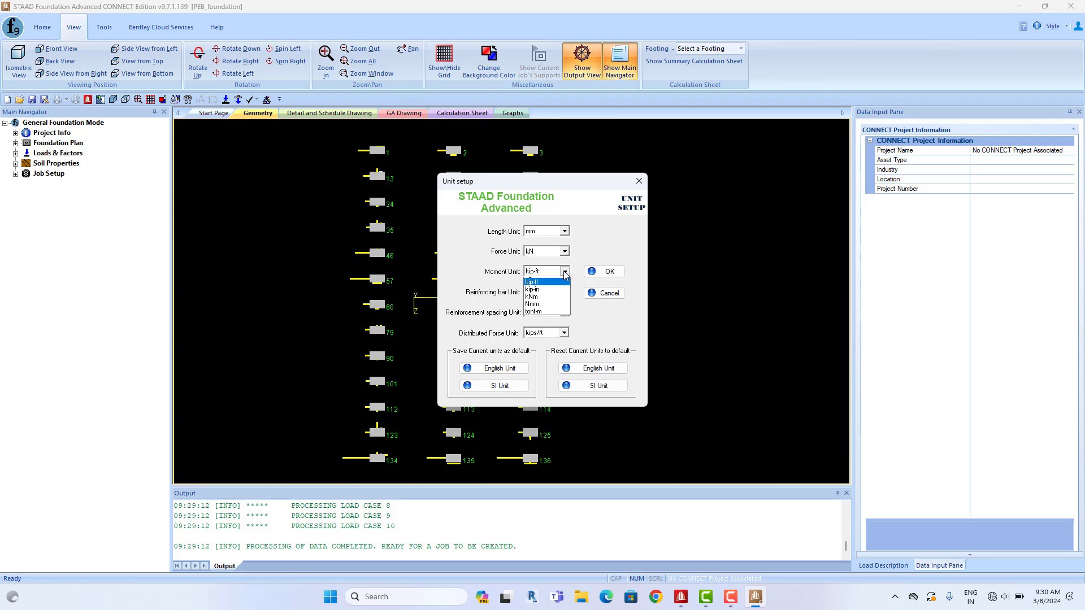
{"action": "left_click", "coordinate": [547, 304]}
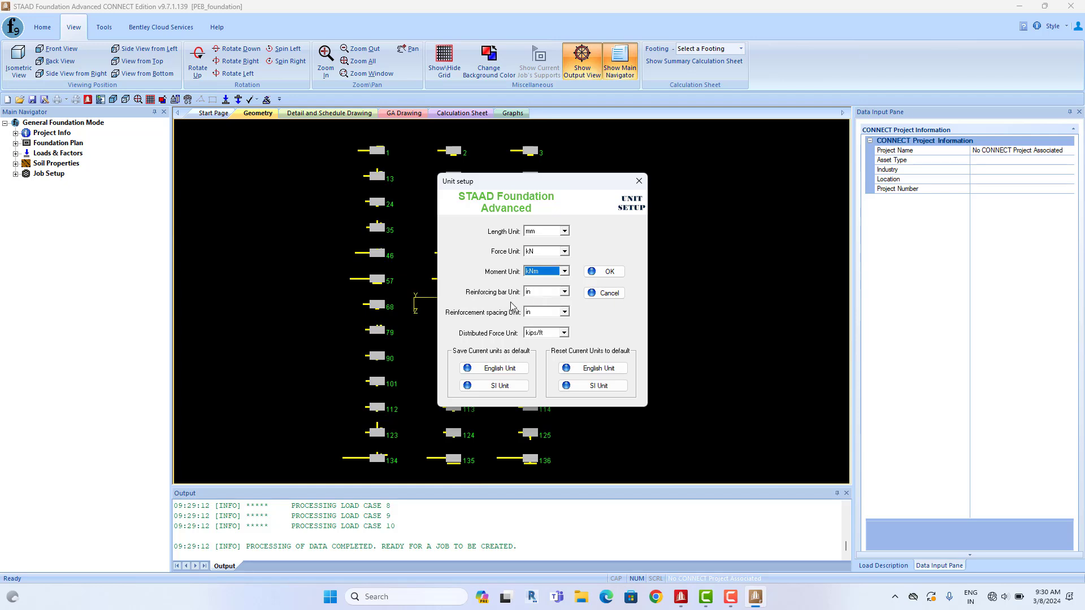
Set the reinforcing bar and reinforcement spacing units to mm and the distributed force unit to kN/m, and apply the unit setup
{"action": "left_click", "coordinate": [564, 292]}
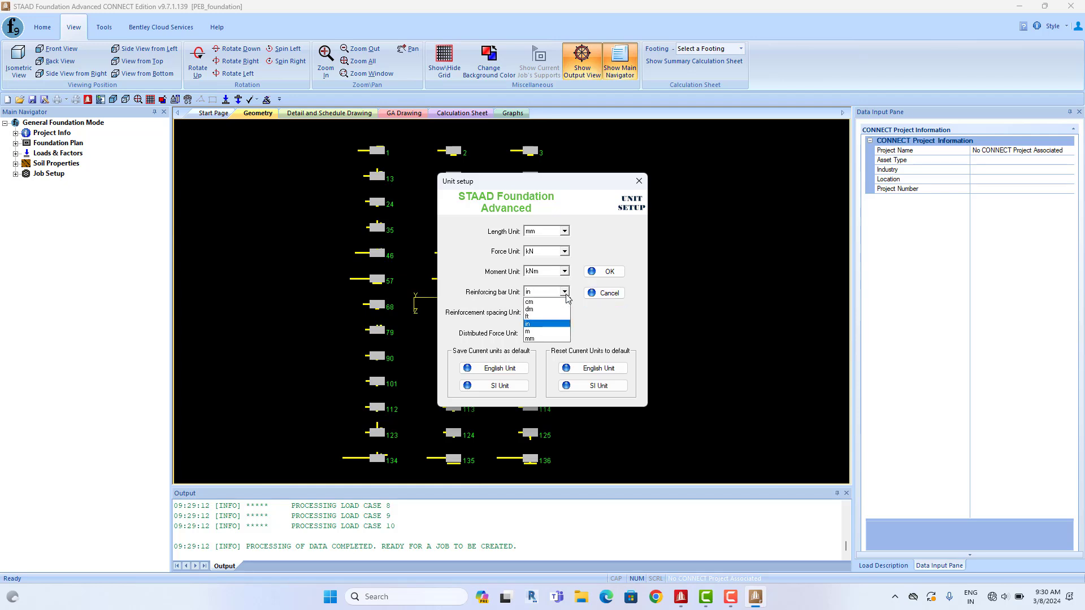
{"action": "left_click", "coordinate": [539, 339]}
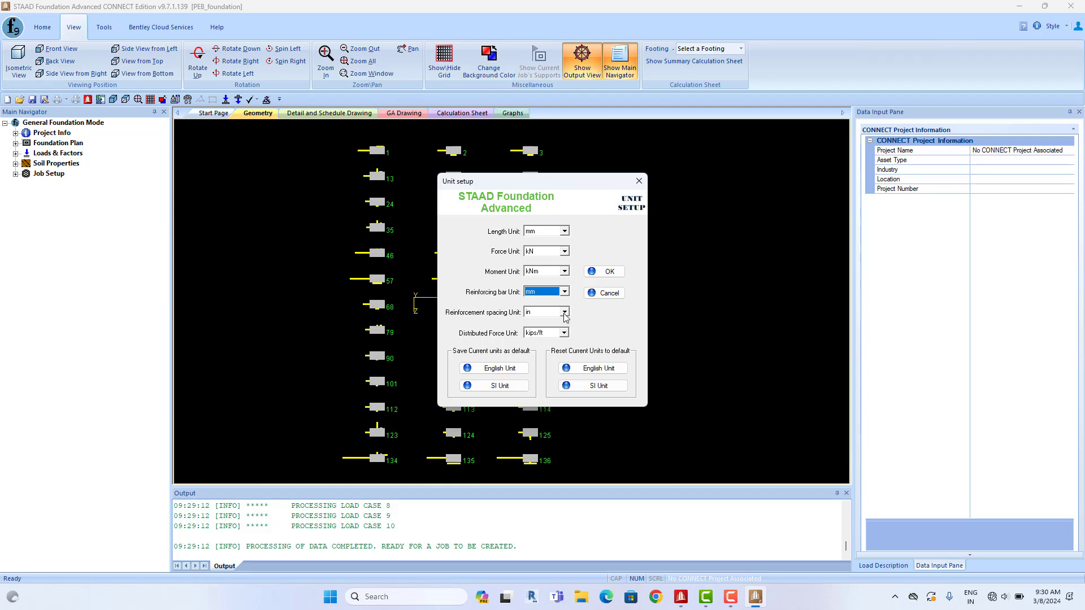
{"action": "left_click", "coordinate": [564, 312]}
{"action": "left_click", "coordinate": [547, 361]}
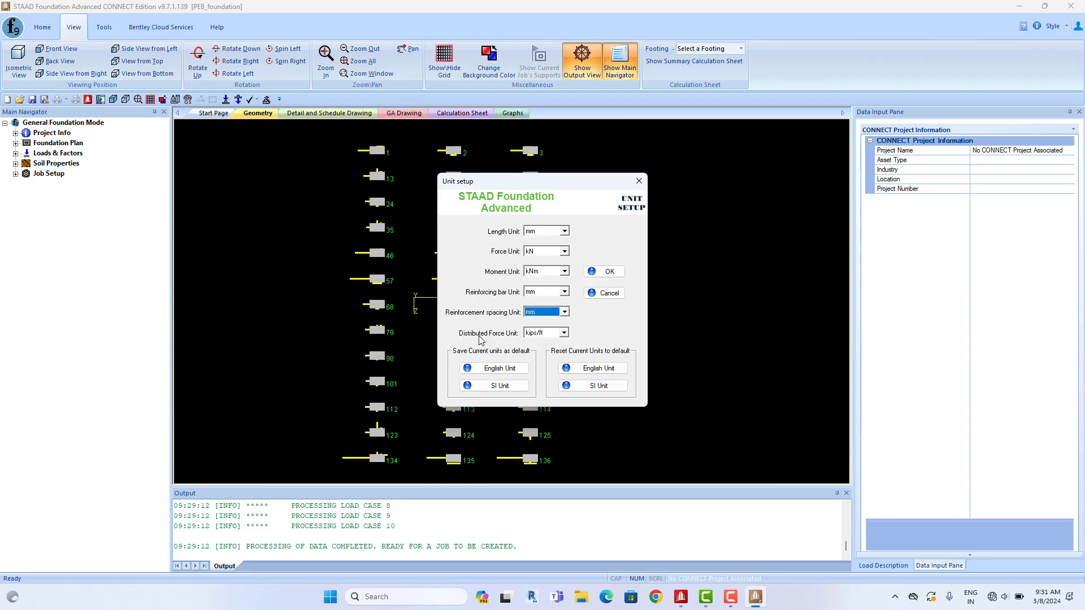
{"action": "left_click", "coordinate": [563, 333]}
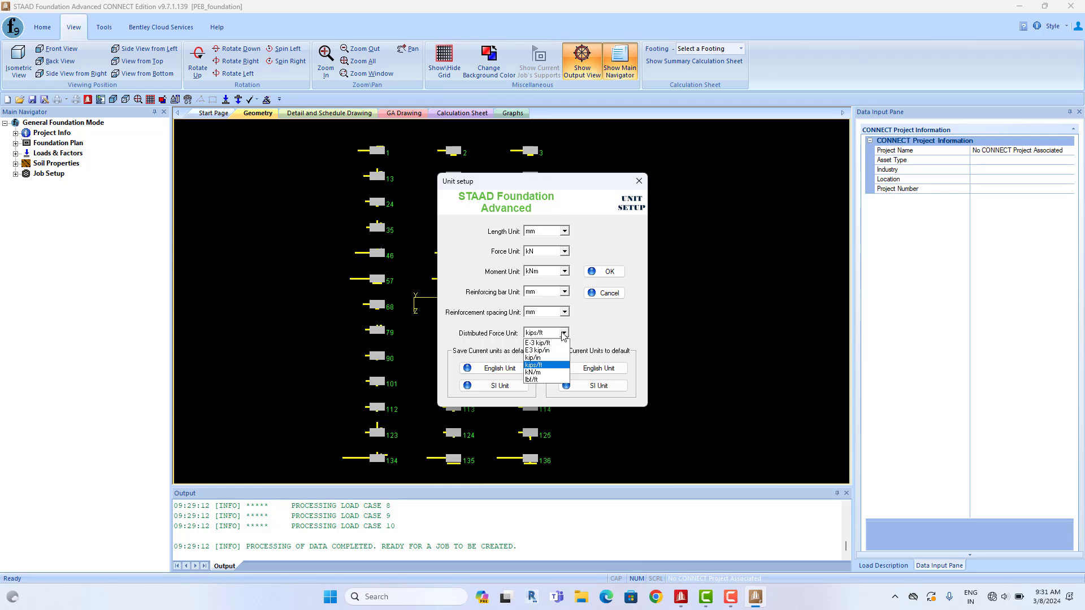
{"action": "left_click", "coordinate": [562, 367]}
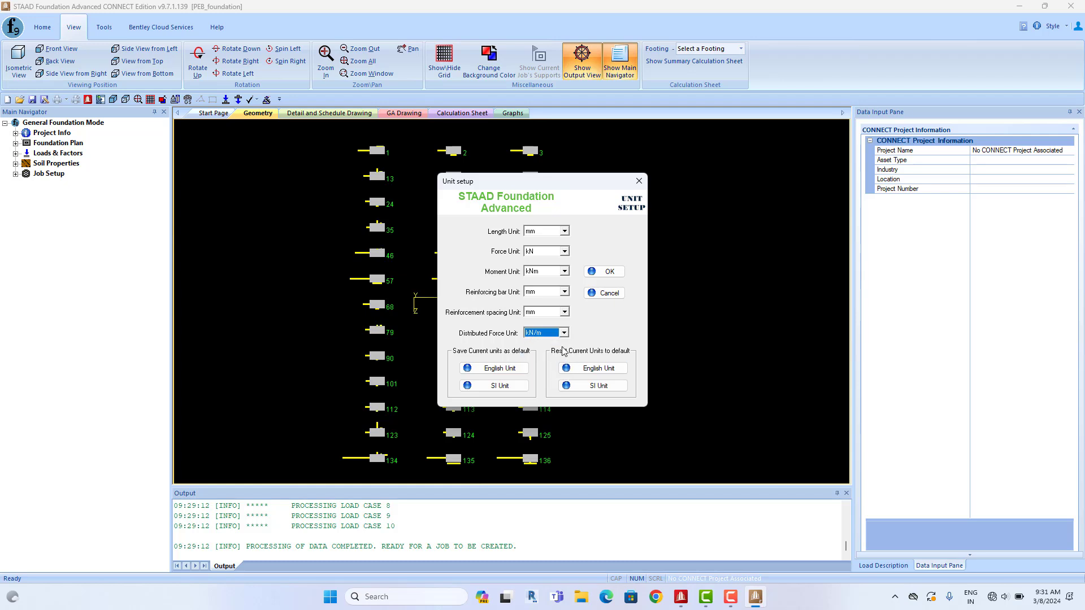
{"action": "left_click", "coordinate": [609, 272]}
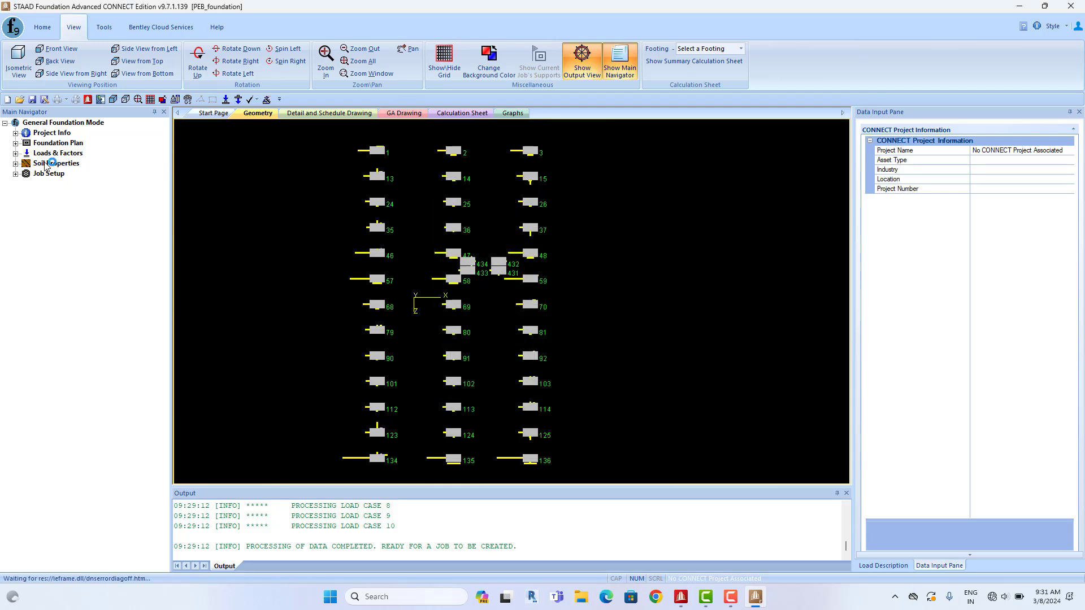
Expand Project Info, Foundation Plan and Loads & Factors to look over their input pages
{"action": "left_click", "coordinate": [16, 133]}
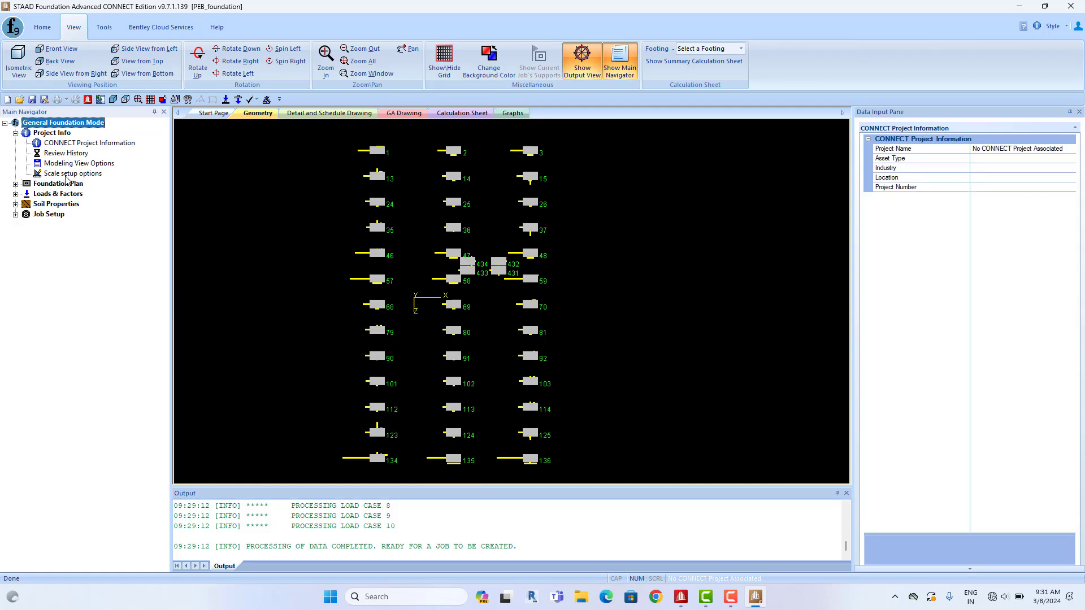
{"action": "left_click", "coordinate": [16, 184]}
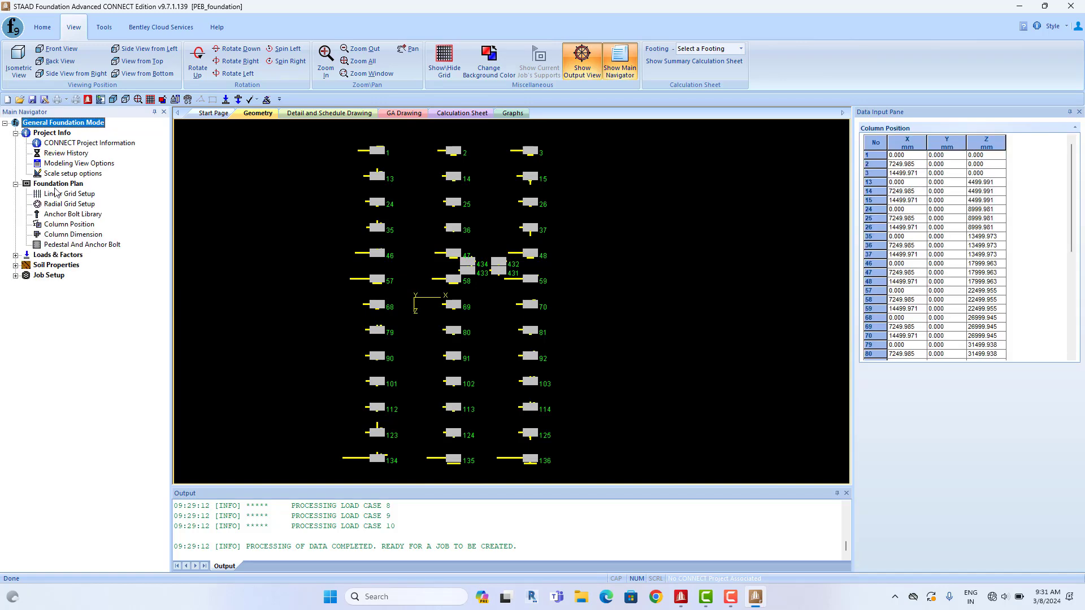
{"action": "left_click", "coordinate": [60, 254]}
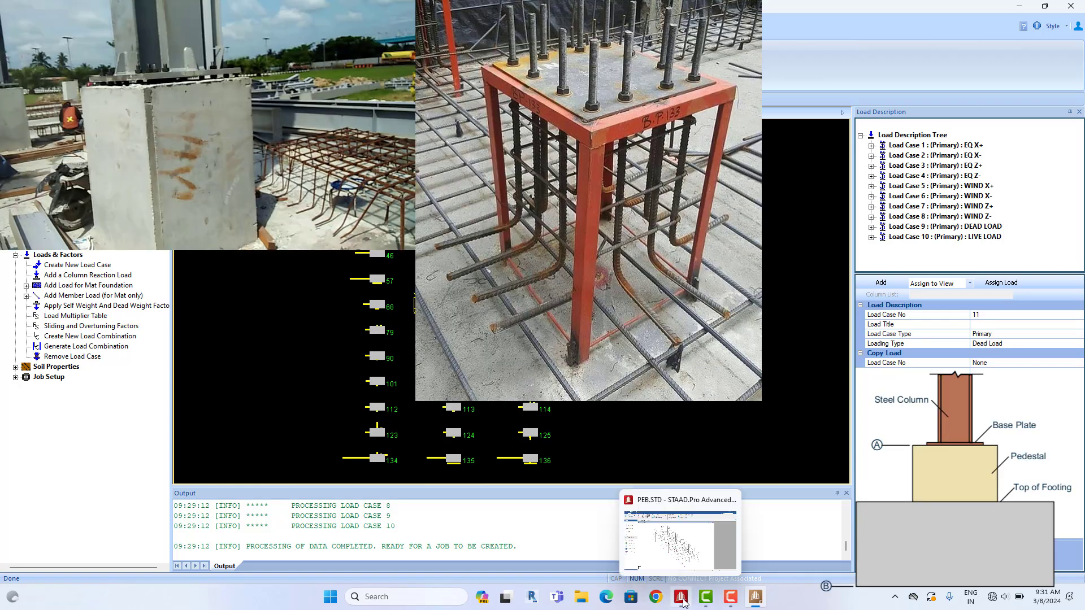
Switch to STAAD.Pro to look at the PEB model's supports, and return to STAAD Foundation Advanced
{"action": "left_click", "coordinate": [631, 535]}
{"action": "left_click", "coordinate": [593, 528]}
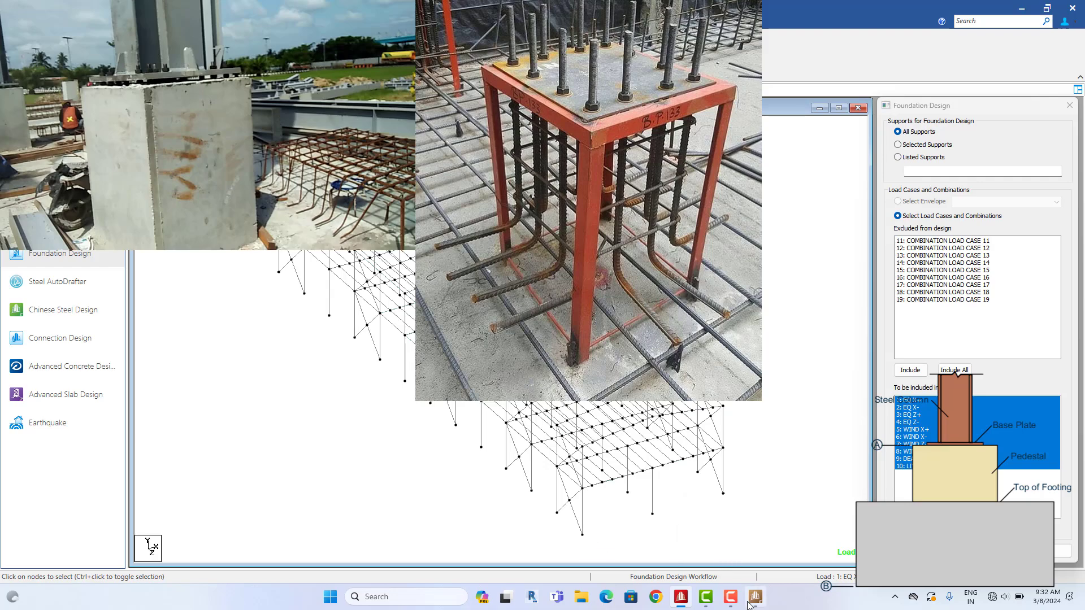
{"action": "left_click", "coordinate": [729, 556]}
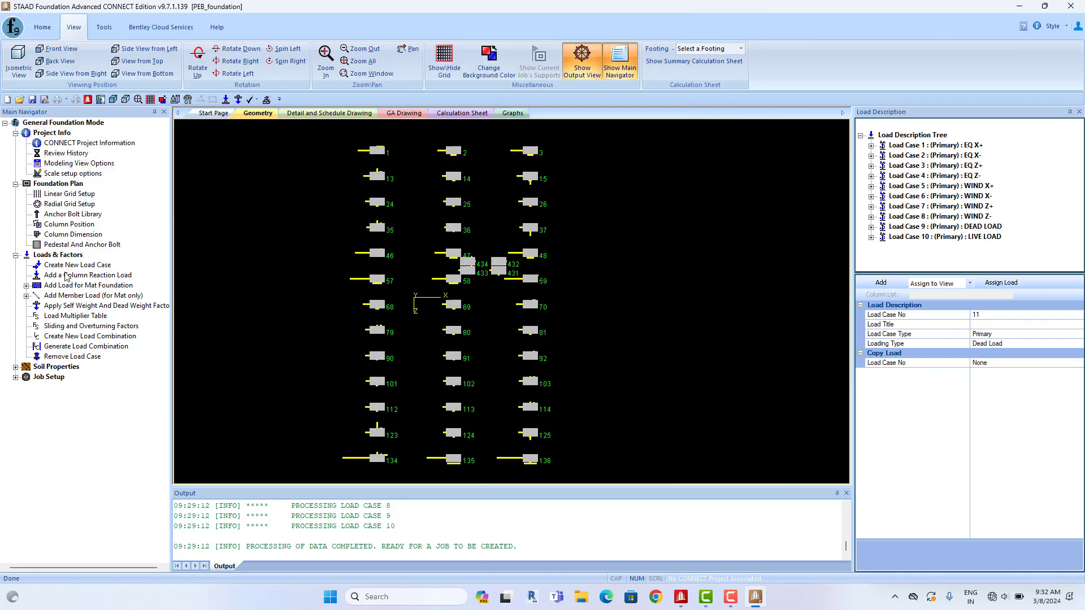
In the Pedestal And Anchor Bolt data, enable pedestals for supports 1, 2, 3, 13, 14, 15 and 24
{"action": "left_click", "coordinate": [68, 247]}
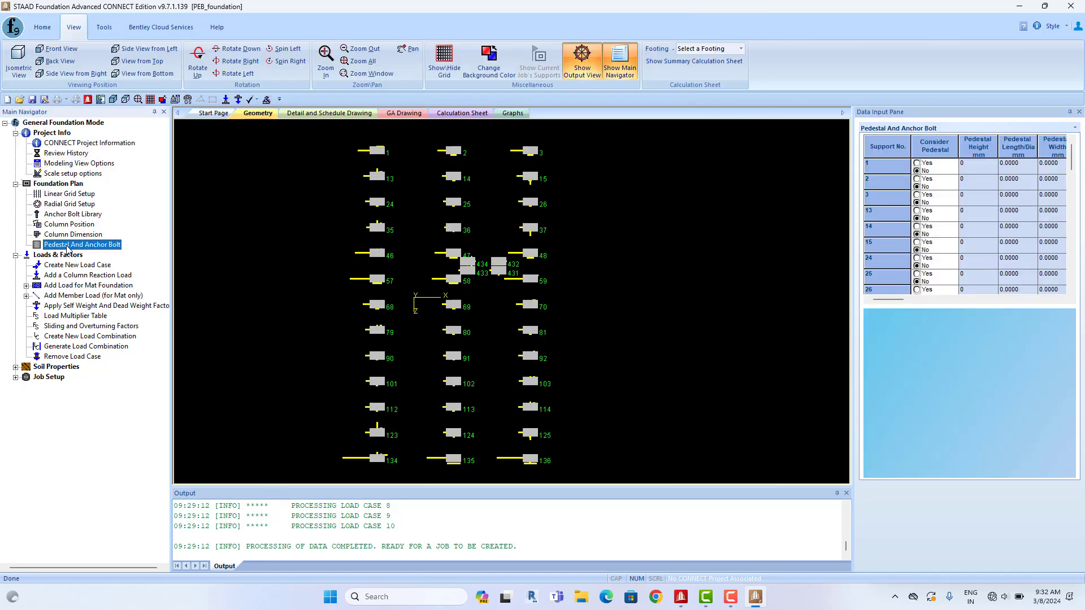
{"action": "left_click", "coordinate": [917, 163]}
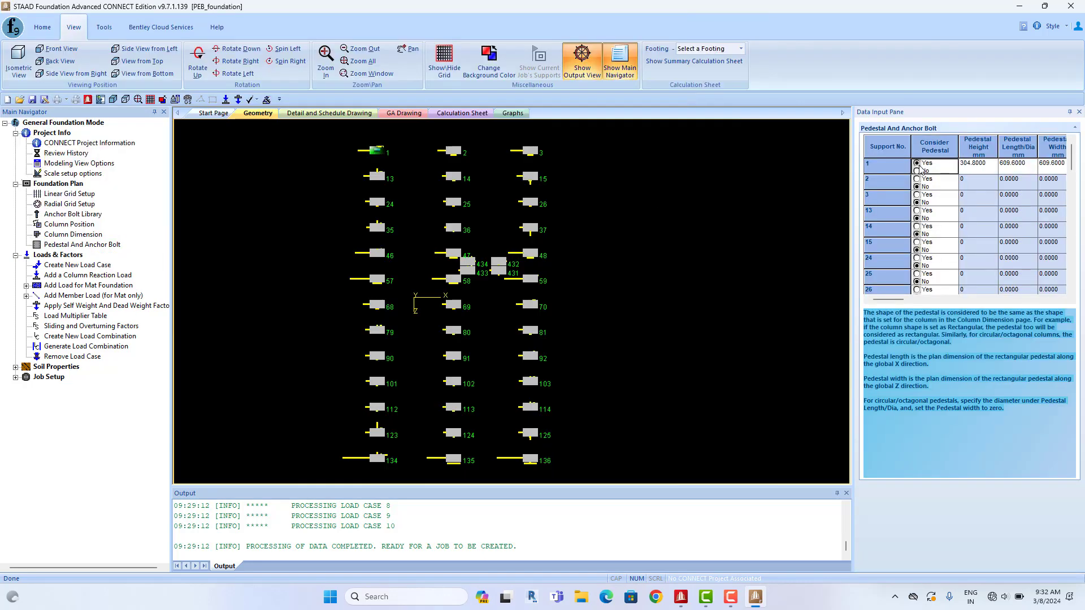
{"action": "left_click", "coordinate": [917, 179]}
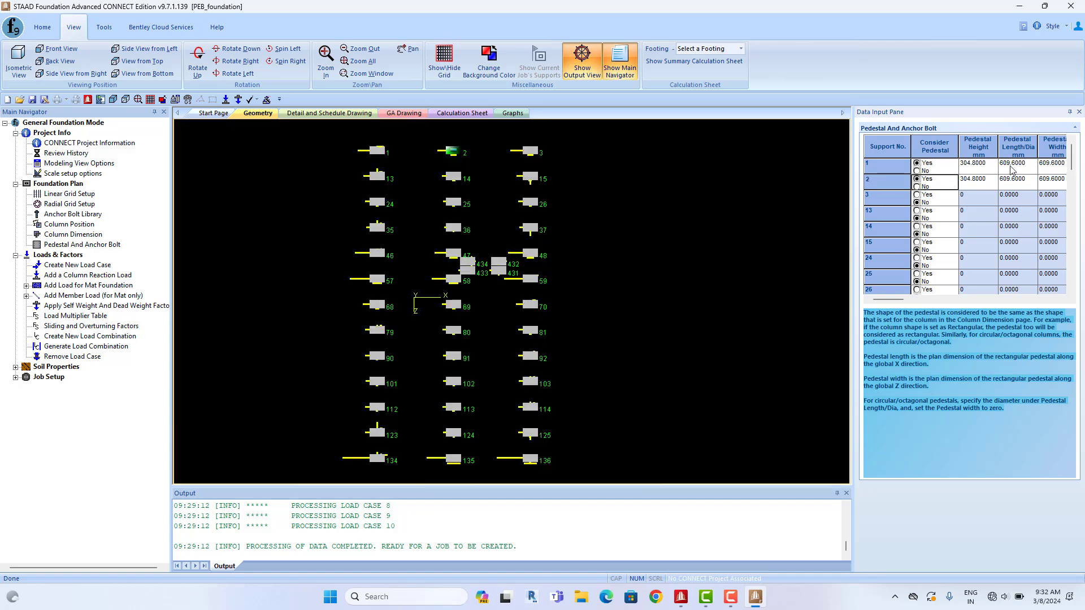
{"action": "left_click", "coordinate": [917, 195]}
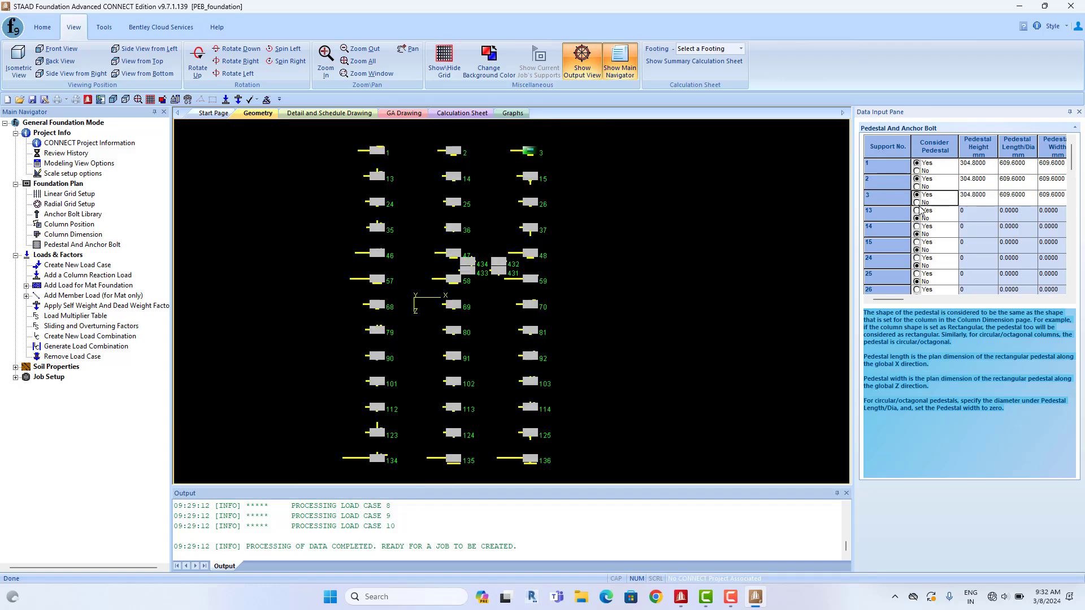
{"action": "left_click", "coordinate": [917, 211]}
{"action": "left_click", "coordinate": [917, 226]}
{"action": "left_click", "coordinate": [917, 242]}
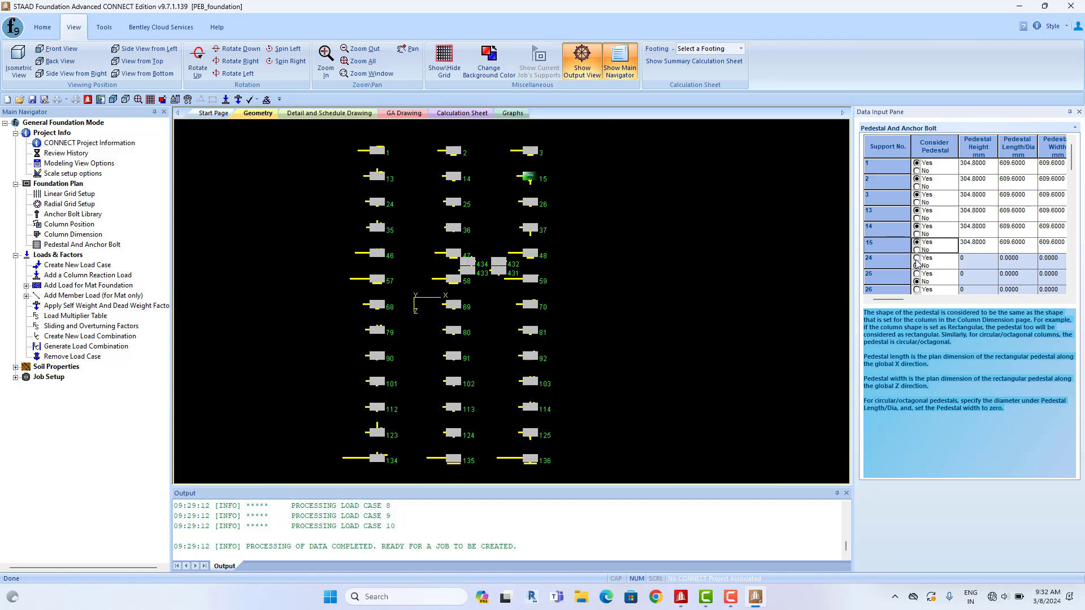
{"action": "left_click", "coordinate": [918, 259]}
Enable pedestals for supports 25, 26, 35, 36, 37 and 46
{"action": "left_click_drag", "start_coordinate": [1072, 161], "coordinate": [1077, 181]}
{"action": "left_click", "coordinate": [917, 194]}
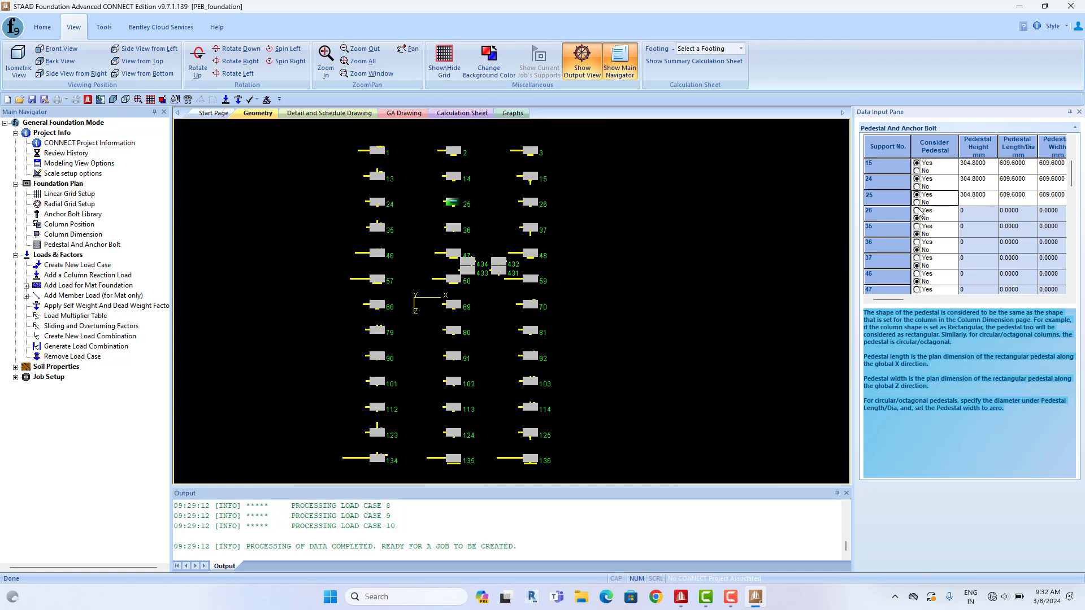
{"action": "left_click", "coordinate": [917, 210]}
{"action": "left_click", "coordinate": [917, 226]}
{"action": "left_click", "coordinate": [917, 242]}
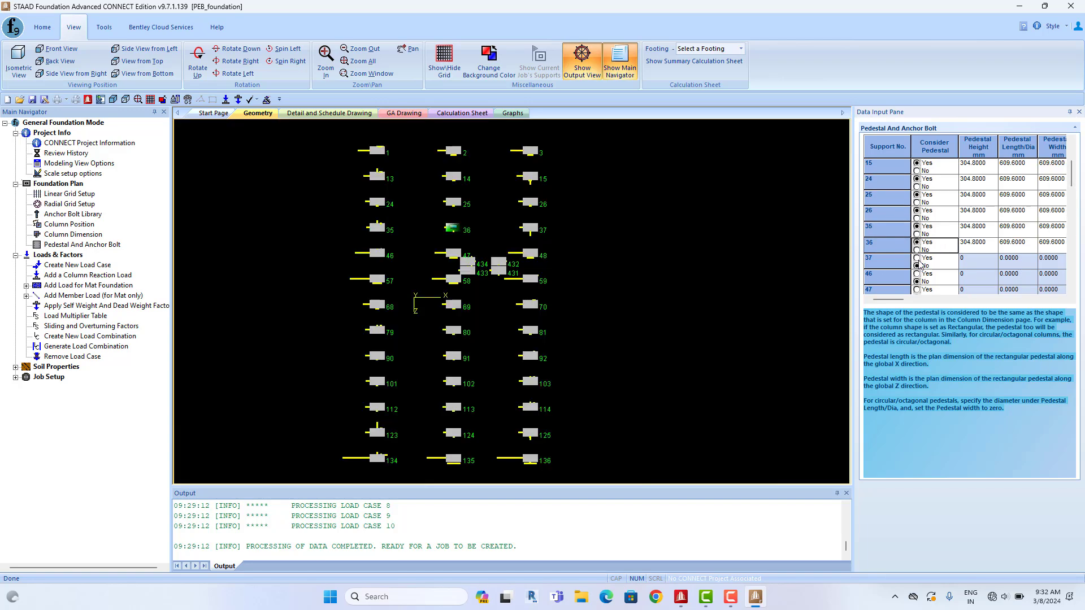
{"action": "left_click", "coordinate": [917, 258]}
{"action": "left_click", "coordinate": [918, 275]}
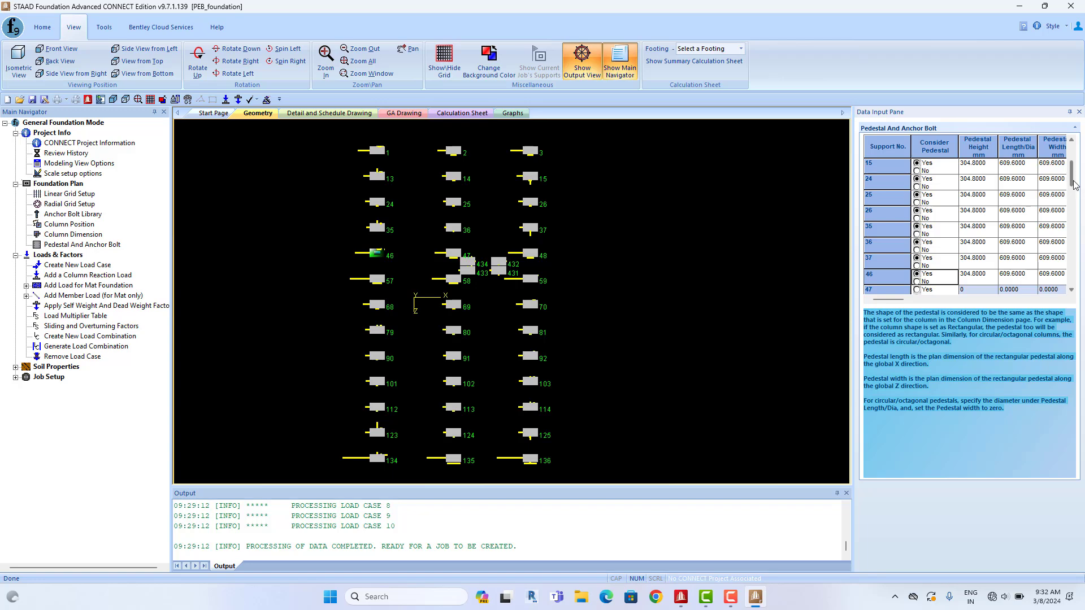
Enable pedestals for supports 47, 48, 57, 58, 59, 68 and 69
{"action": "scroll", "coordinate": [924, 237], "scroll_direction": "down", "scroll_amount": 2}
{"action": "left_click", "coordinate": [917, 194]}
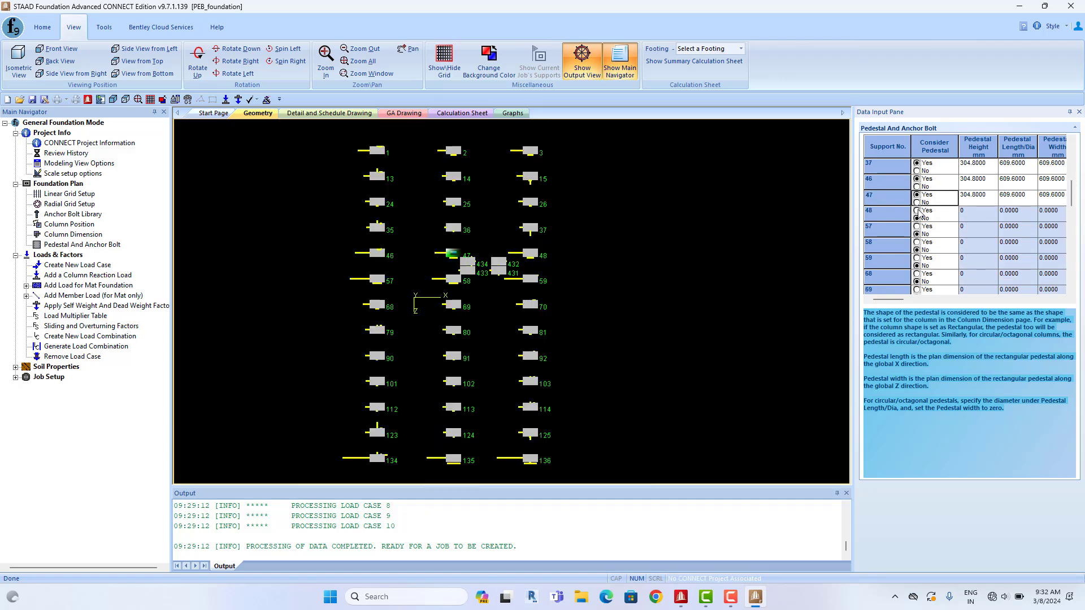
{"action": "left_click", "coordinate": [917, 210]}
{"action": "left_click", "coordinate": [917, 226]}
{"action": "left_click", "coordinate": [917, 242]}
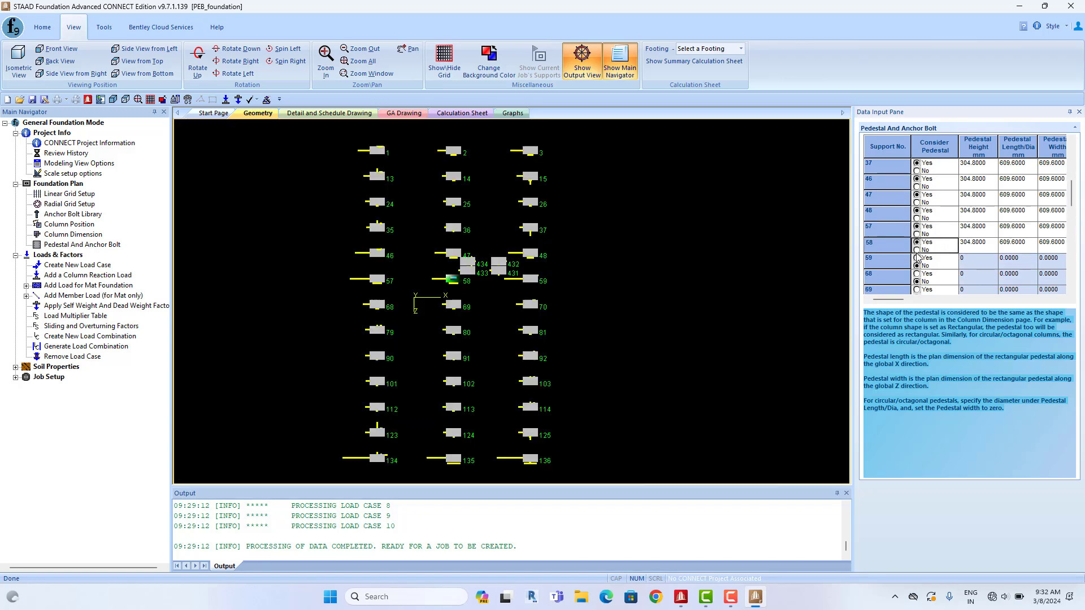
{"action": "left_click", "coordinate": [917, 258]}
{"action": "left_click", "coordinate": [917, 273]}
{"action": "left_click", "coordinate": [917, 290]}
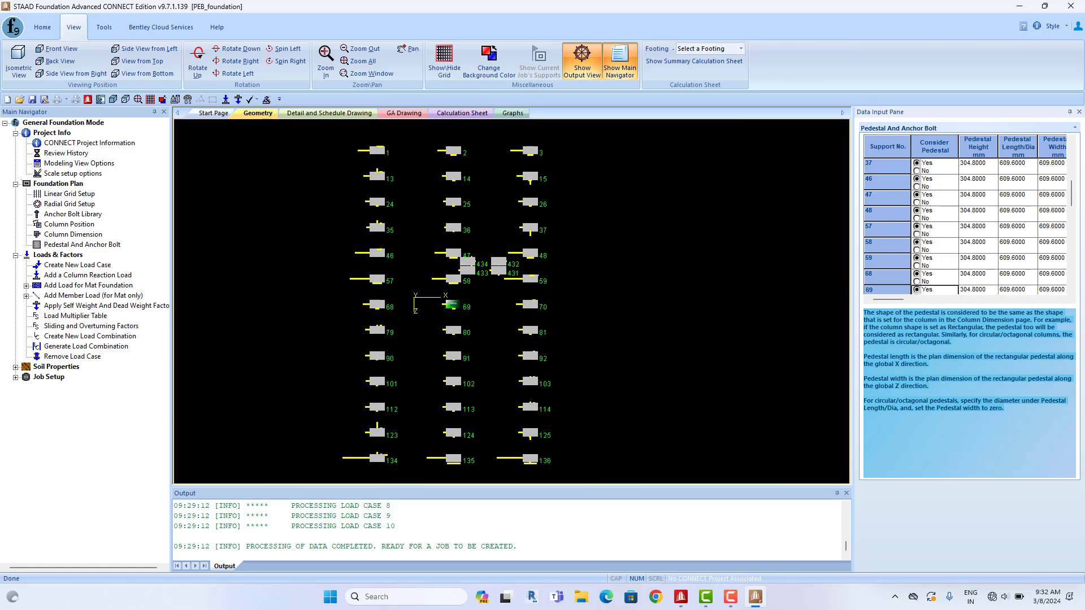
Enable pedestals for supports 79, 80, 81, 90, 91, 92, 101, 102 and 103
{"action": "scroll", "coordinate": [1054, 219], "scroll_direction": "down", "scroll_amount": 3}
{"action": "left_click", "coordinate": [917, 163]}
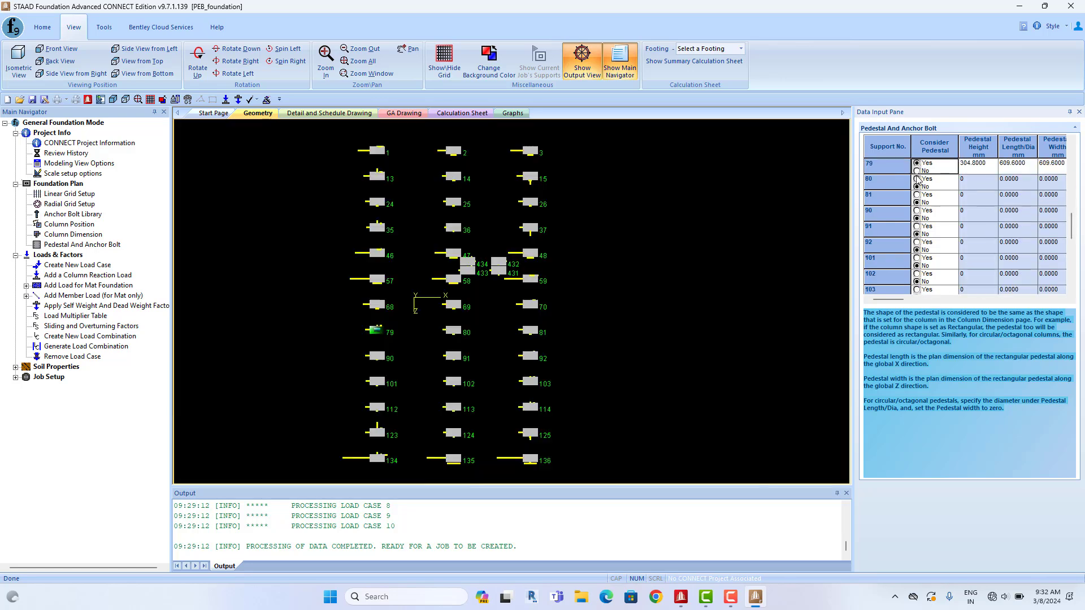
{"action": "left_click", "coordinate": [917, 178]}
{"action": "left_click", "coordinate": [917, 194]}
{"action": "left_click", "coordinate": [917, 211]}
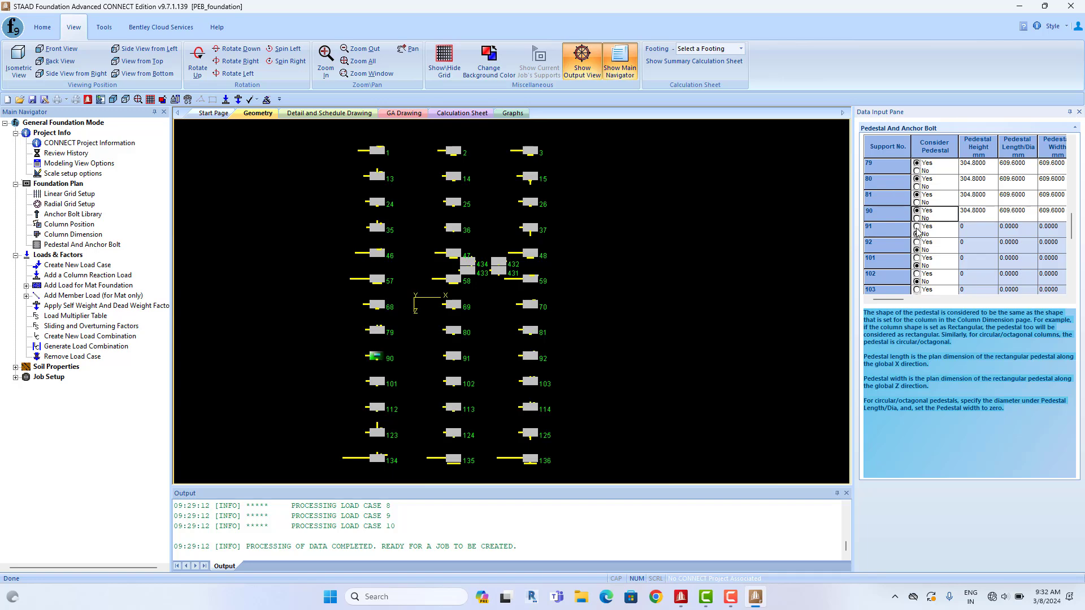
{"action": "left_click", "coordinate": [917, 226]}
{"action": "left_click", "coordinate": [917, 242]}
{"action": "left_click", "coordinate": [917, 258]}
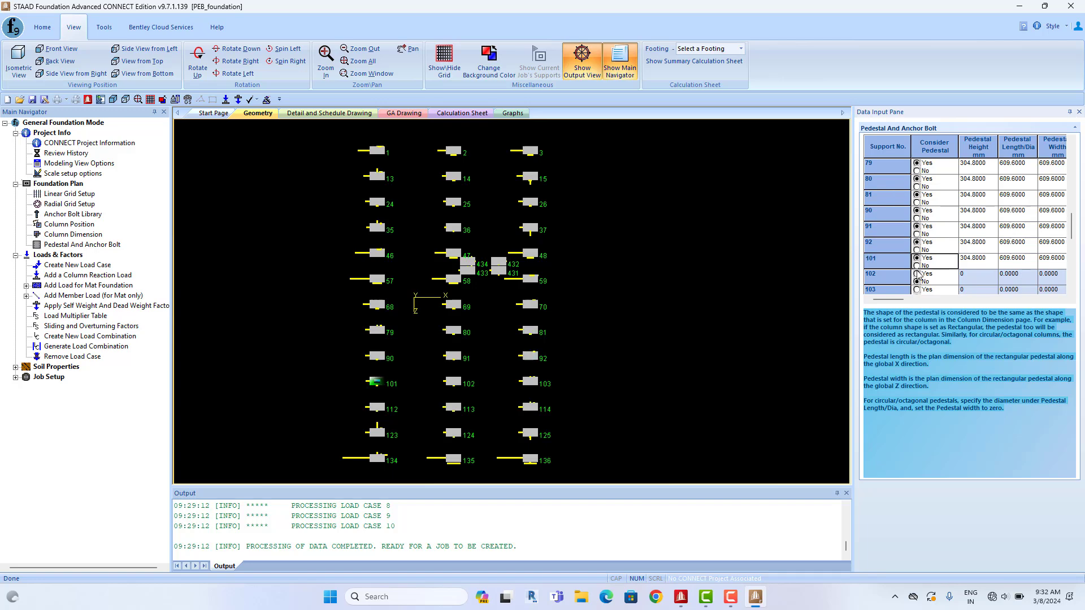
{"action": "left_click", "coordinate": [917, 274]}
{"action": "left_click", "coordinate": [917, 289]}
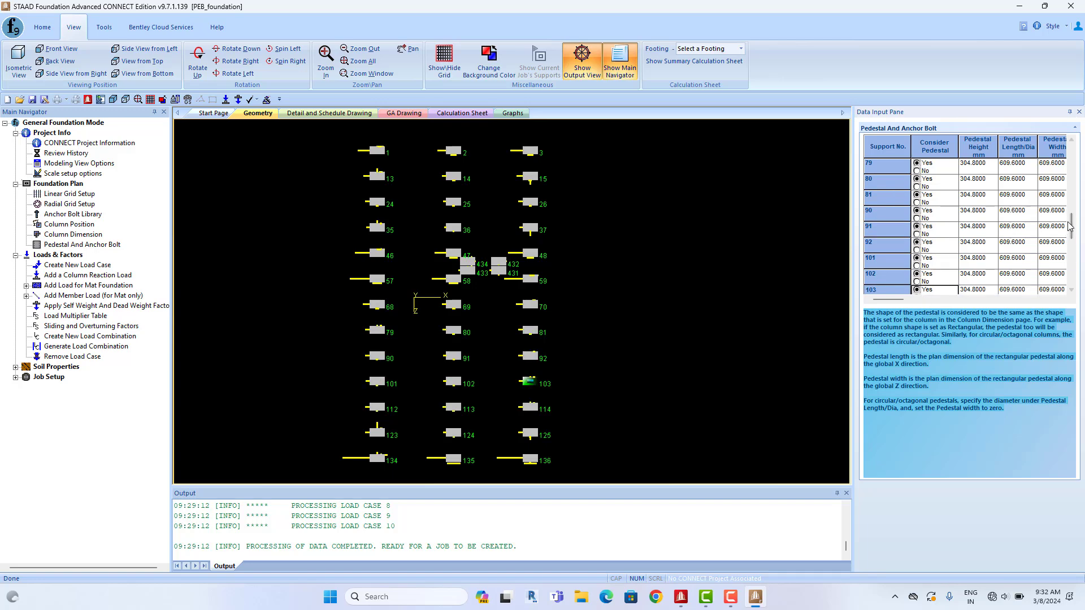
Enable pedestals for supports 112, 113, 114, 123, 124, 125 and 134
{"action": "left_click_drag", "start_coordinate": [1070, 226], "coordinate": [1069, 249]}
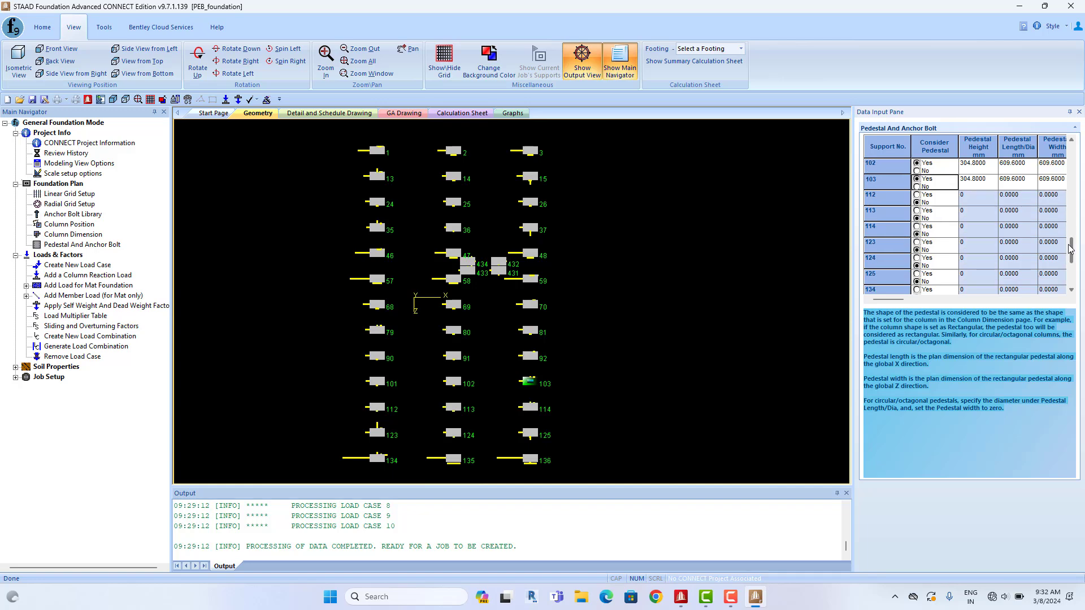
{"action": "left_click", "coordinate": [917, 194]}
{"action": "left_click", "coordinate": [917, 211]}
{"action": "left_click", "coordinate": [917, 226]}
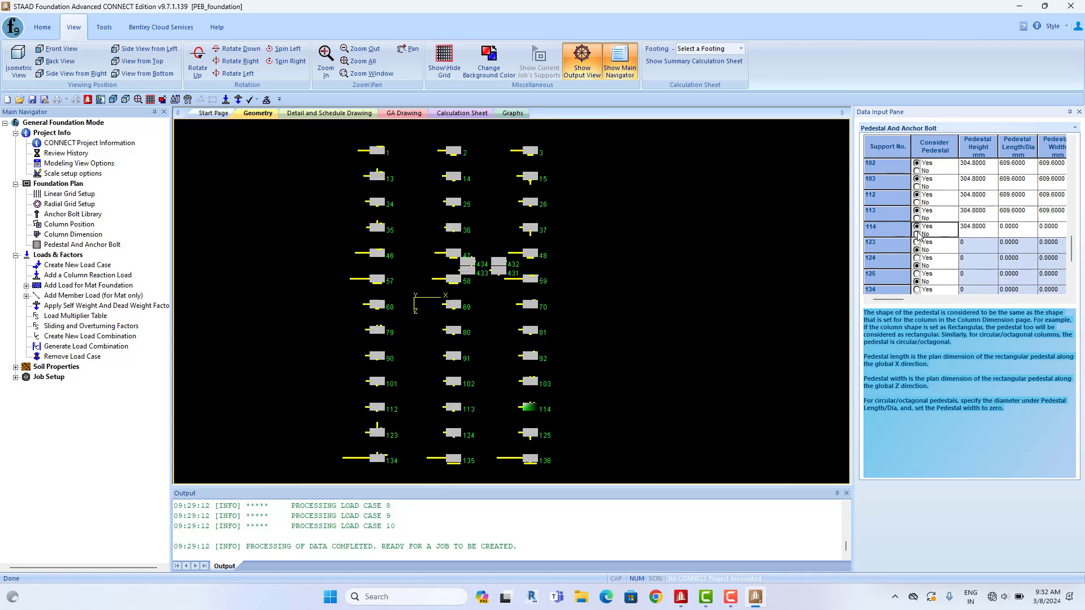
{"action": "left_click", "coordinate": [917, 242]}
{"action": "left_click", "coordinate": [916, 258]}
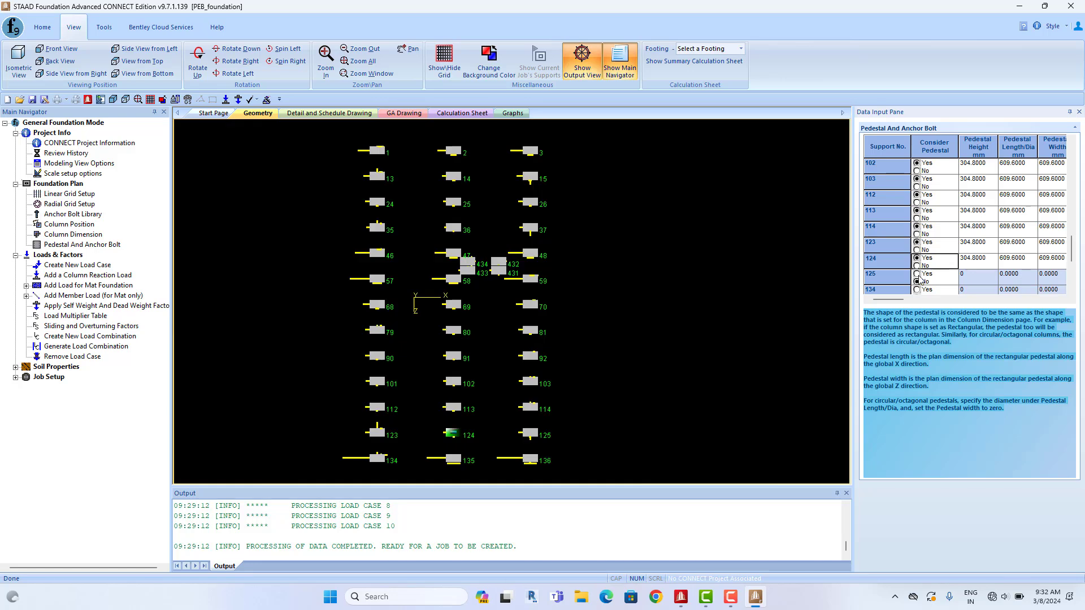
{"action": "left_click", "coordinate": [917, 274]}
{"action": "left_click", "coordinate": [917, 289]}
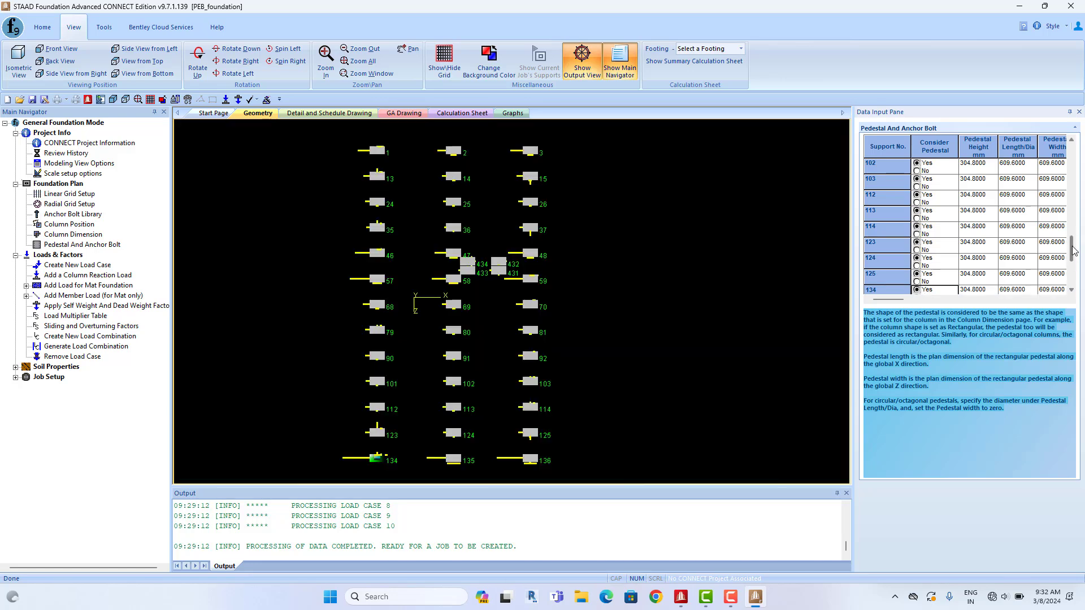
Enable pedestals for supports 135, 136, 431, 432, 433 and 434
{"action": "scroll", "coordinate": [1044, 258], "scroll_direction": "down", "scroll_amount": 3}
{"action": "left_click", "coordinate": [917, 194]}
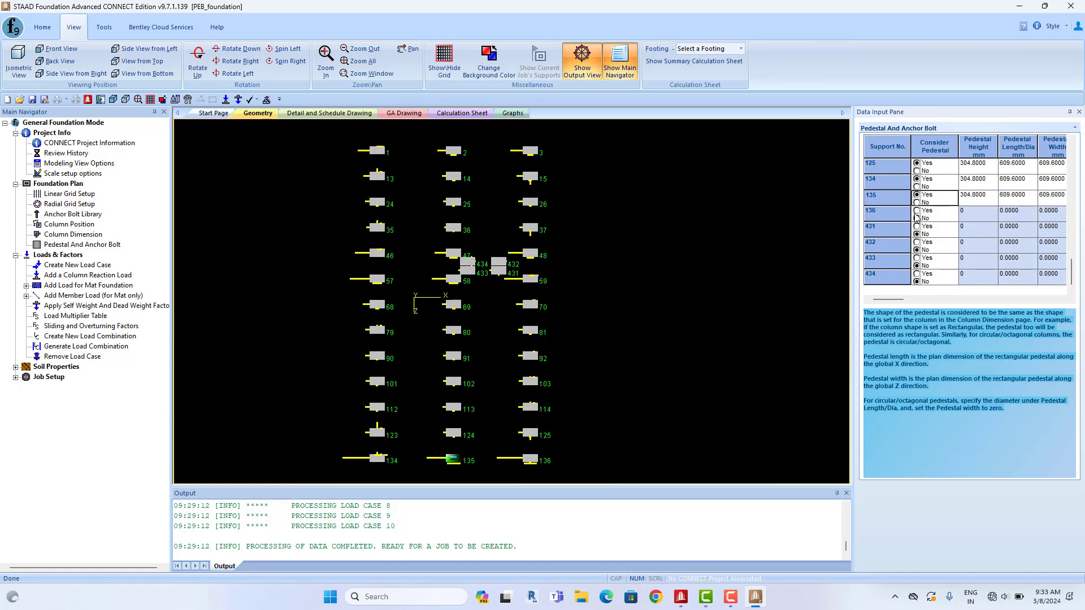
{"action": "left_click", "coordinate": [917, 210]}
{"action": "left_click", "coordinate": [917, 226]}
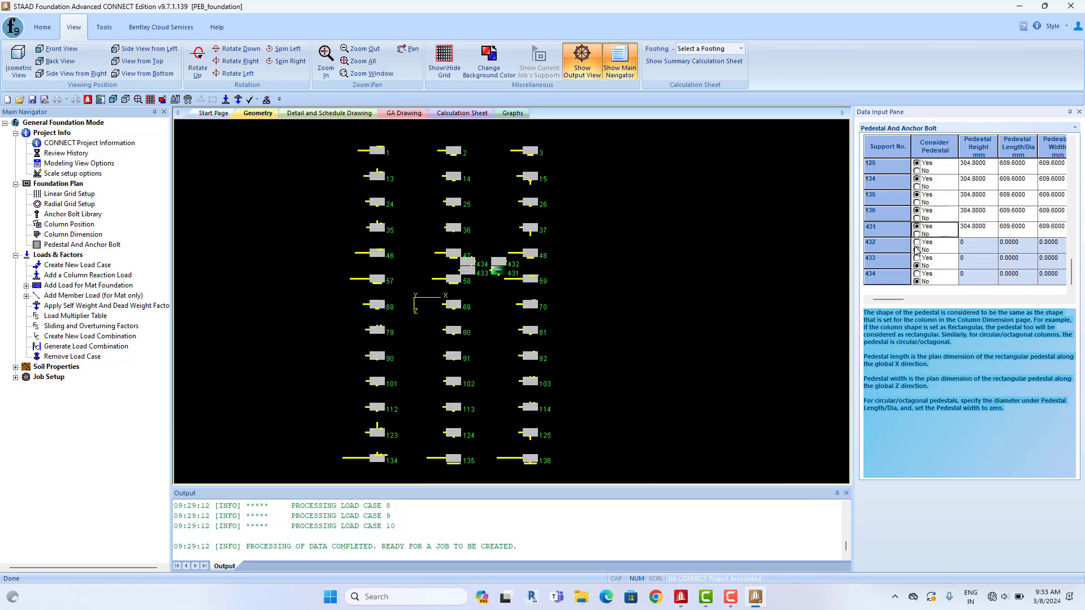
{"action": "left_click", "coordinate": [917, 242]}
{"action": "left_click", "coordinate": [918, 265]}
{"action": "left_click", "coordinate": [917, 274]}
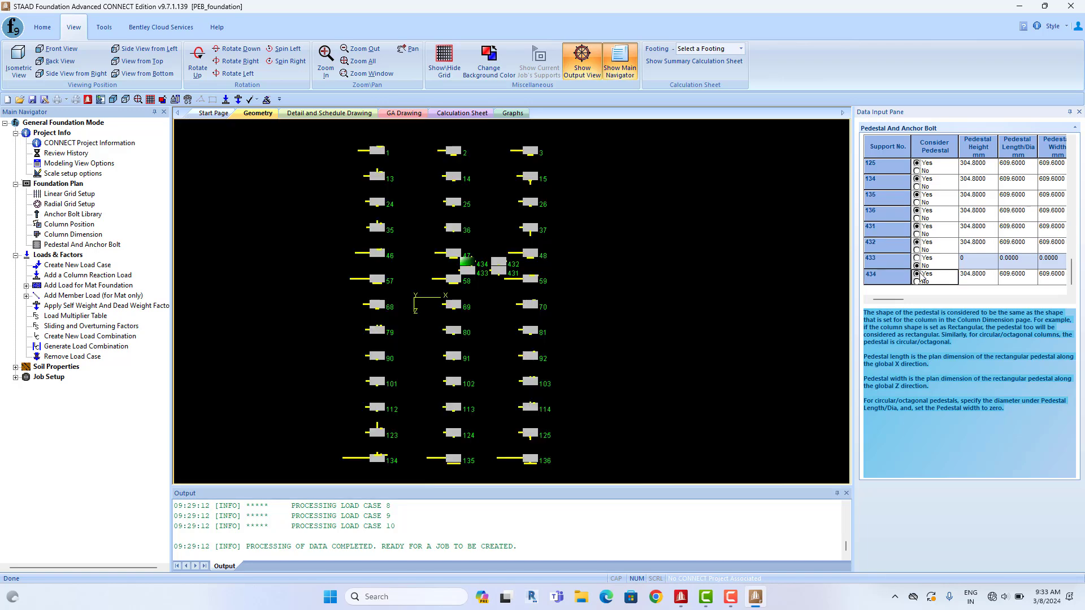
{"action": "left_click", "coordinate": [917, 257]}
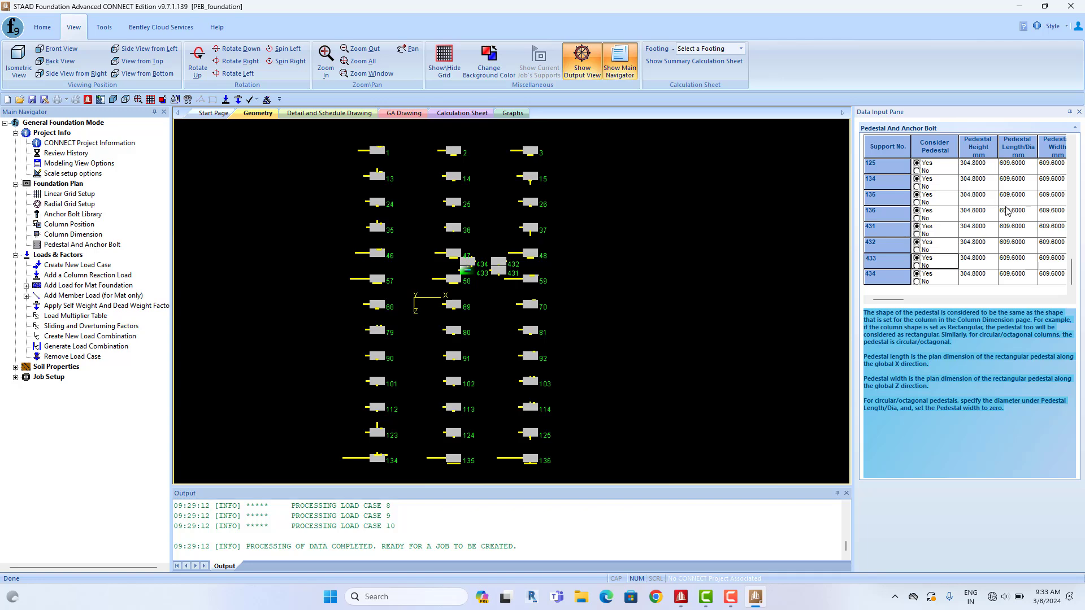
Review the pedestal height, length and width entries for the supports, from support 434 back to support 1
{"action": "left_click", "coordinate": [980, 274]}
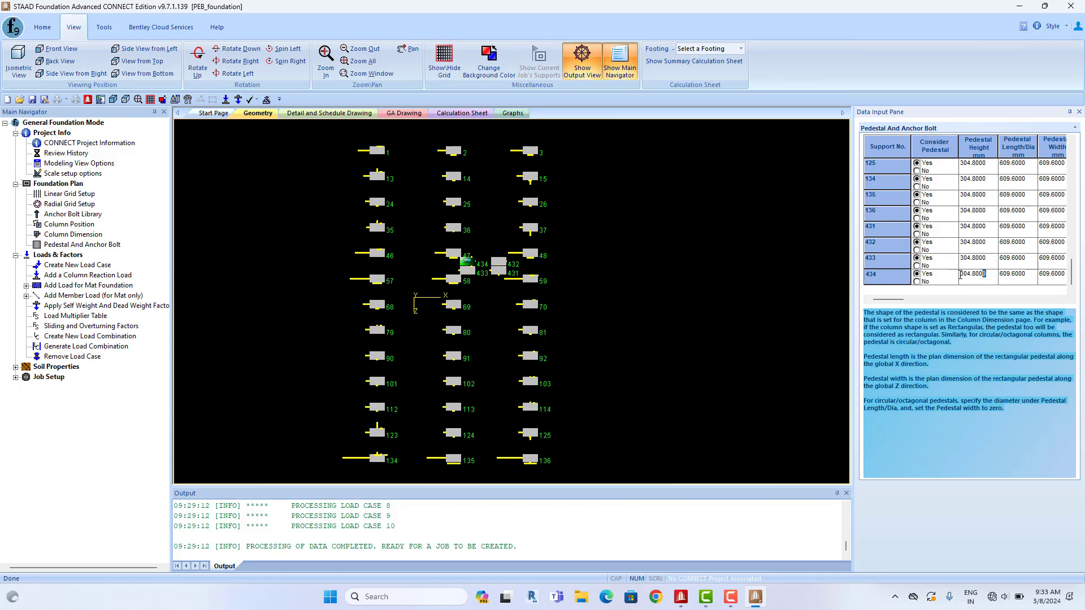
{"action": "double_click", "coordinate": [960, 275]}
{"action": "left_click_drag", "start_coordinate": [1072, 272], "coordinate": [1077, 143]}
{"action": "left_click", "coordinate": [1060, 213]}
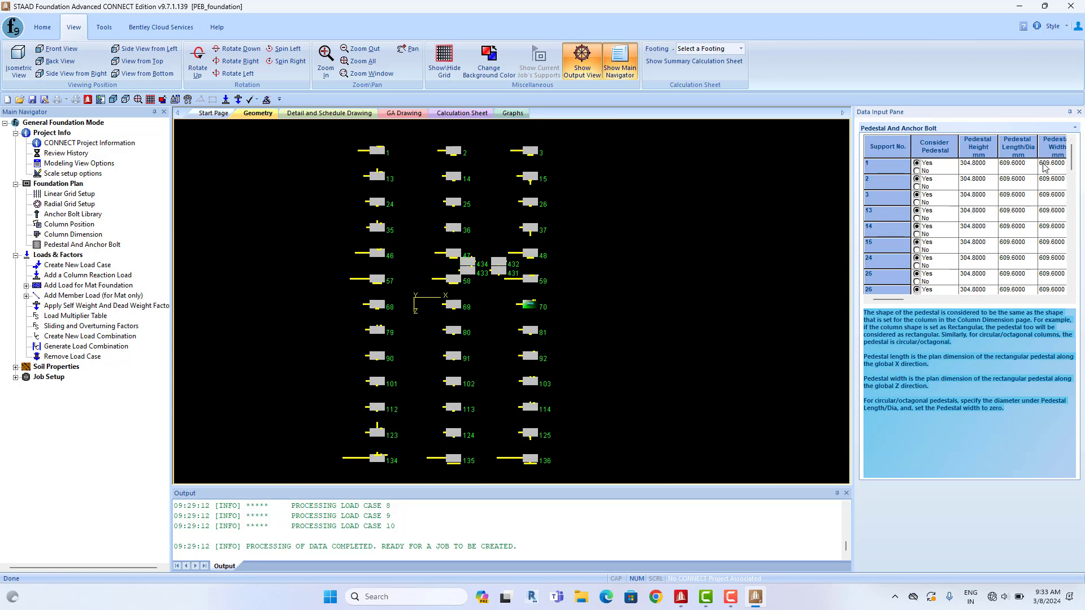
{"action": "left_click", "coordinate": [1016, 172]}
{"action": "left_click", "coordinate": [1060, 172]}
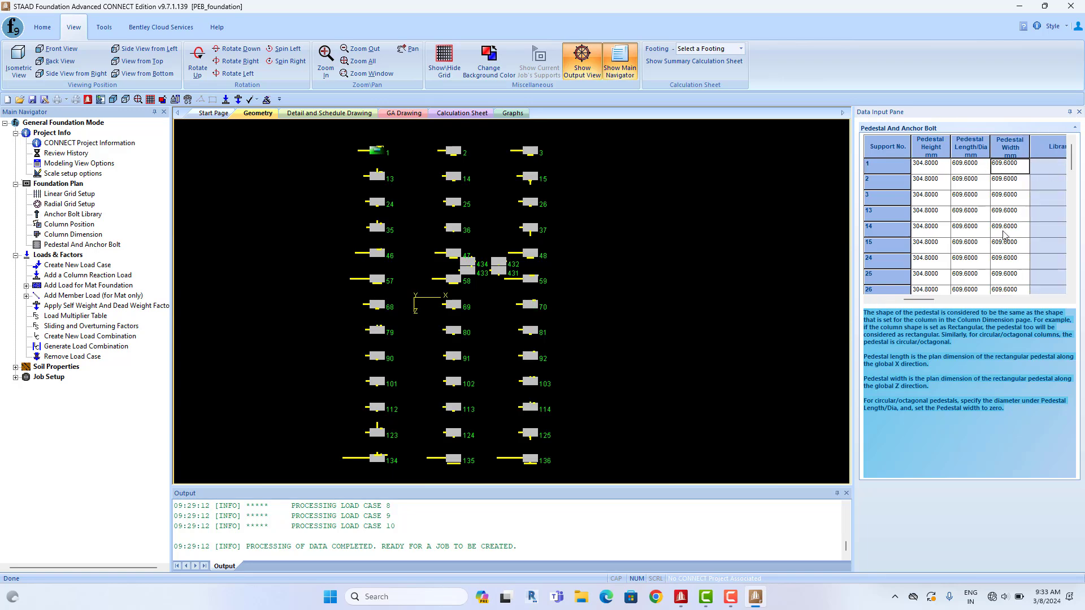
{"action": "left_click_drag", "start_coordinate": [926, 299], "coordinate": [895, 299]}
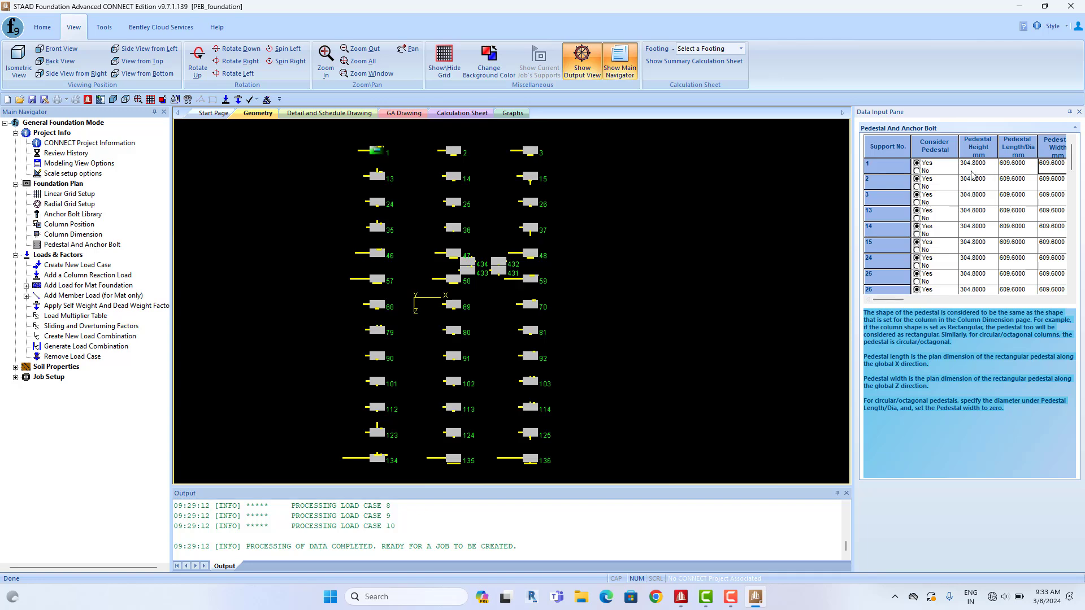
{"action": "left_click", "coordinate": [971, 174]}
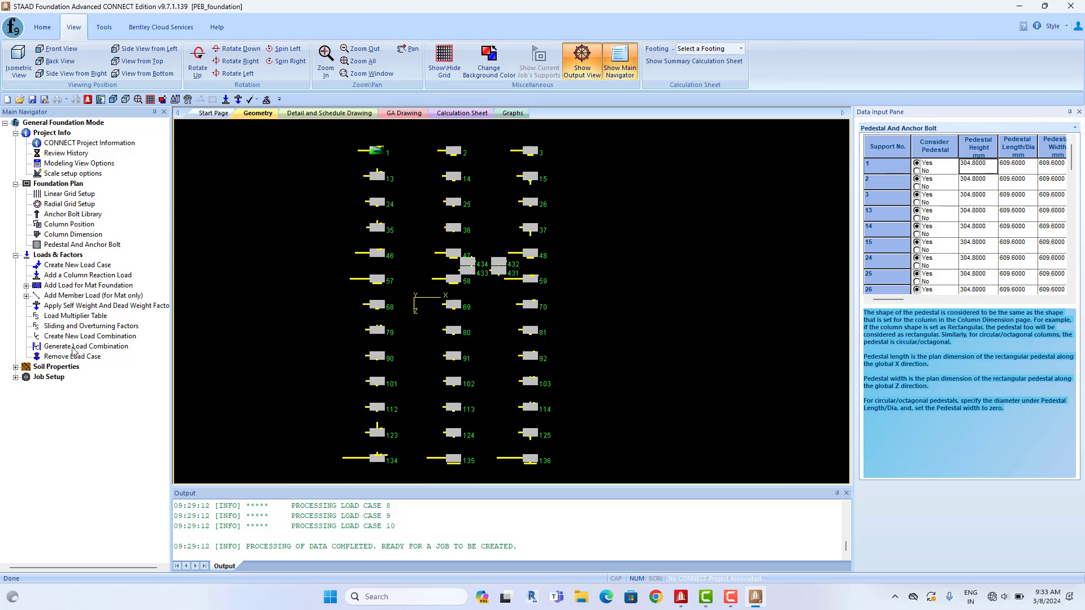
Open the load combination generator and choose the INDIAN load combination table
{"action": "left_click", "coordinate": [16, 185]}
{"action": "left_click", "coordinate": [16, 133]}
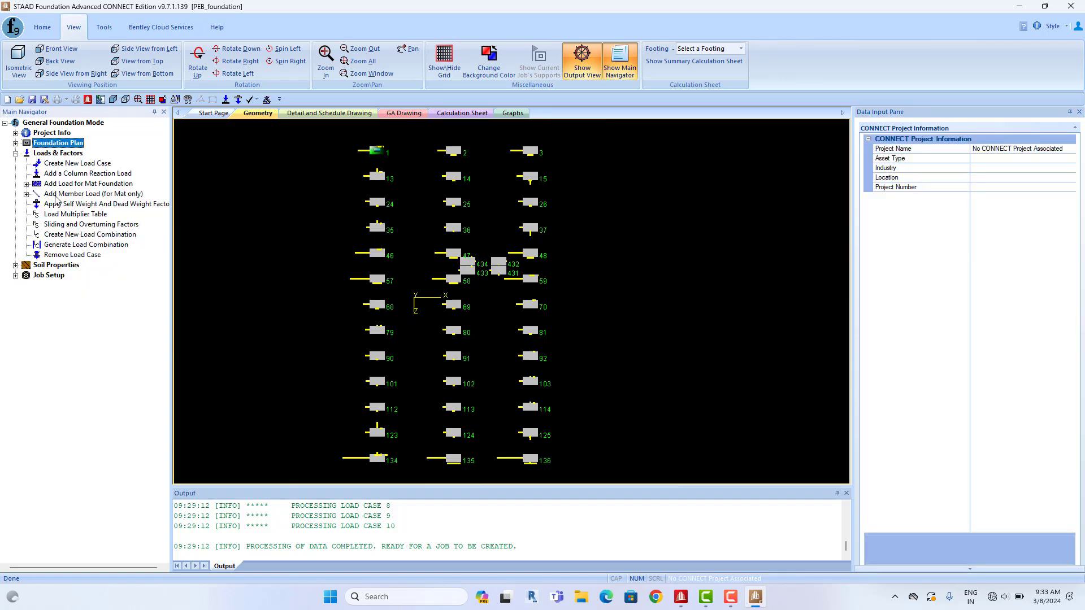
{"action": "left_click", "coordinate": [77, 249]}
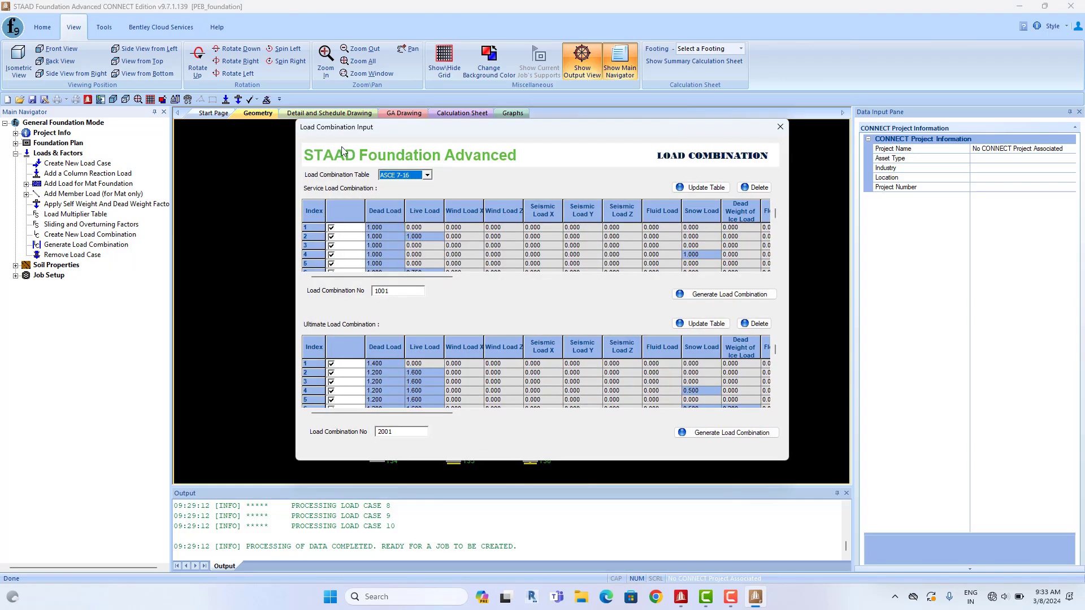
{"action": "left_click", "coordinate": [426, 177]}
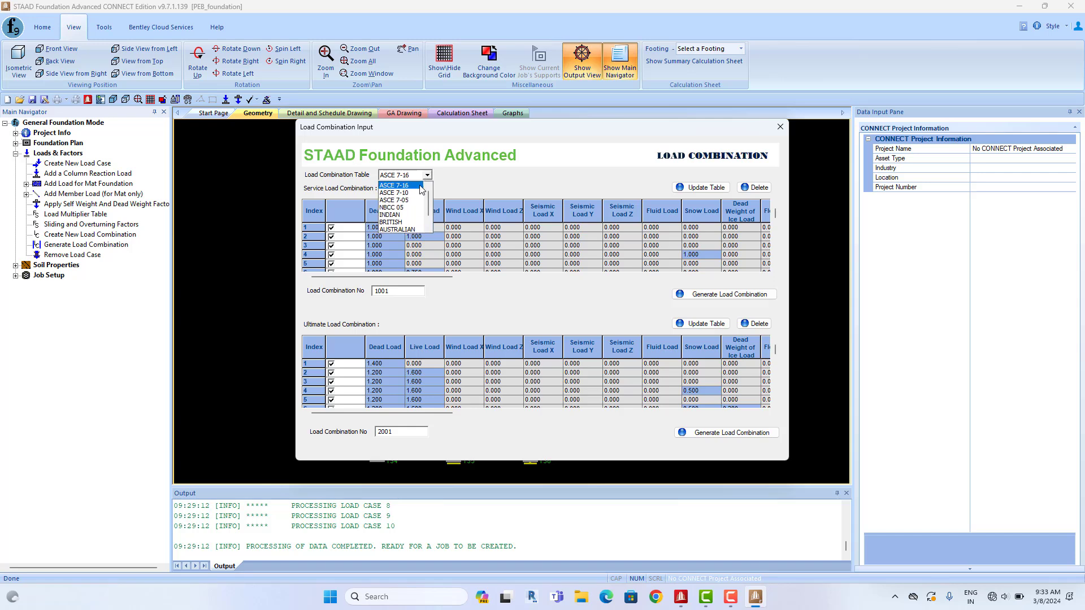
{"action": "left_click", "coordinate": [401, 216]}
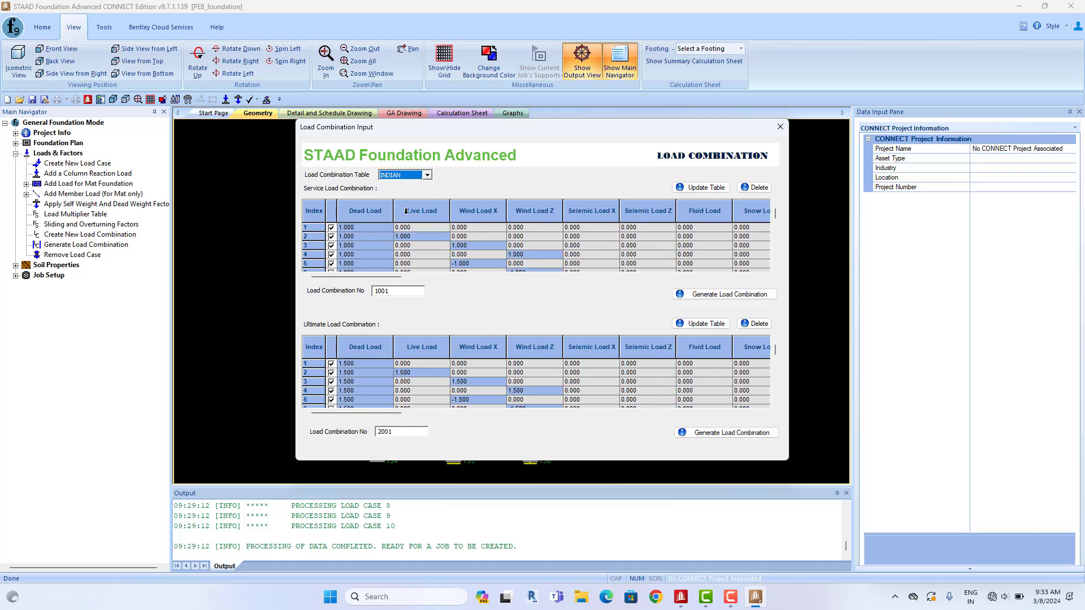
Generate the service load combinations from number 1001 and the ultimate load combinations from number 2001
{"action": "left_click", "coordinate": [712, 298]}
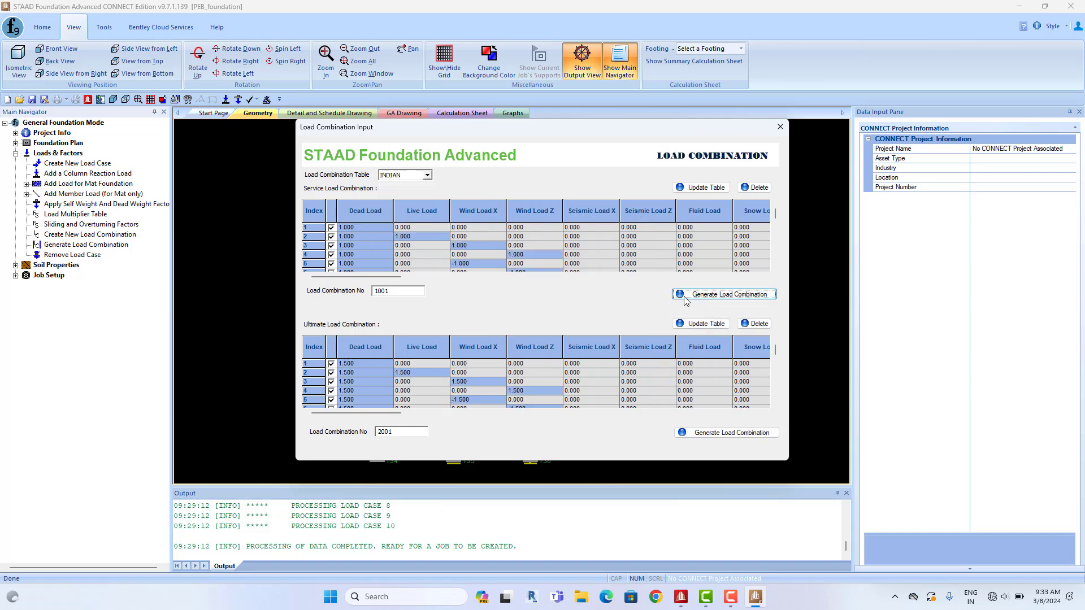
{"action": "left_click", "coordinate": [602, 319]}
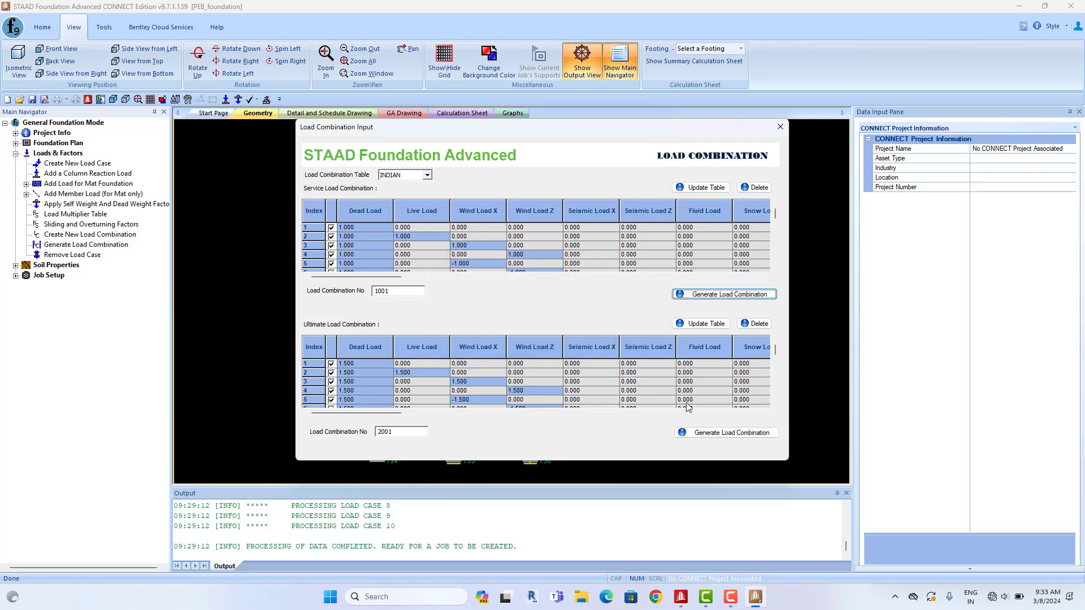
{"action": "left_click", "coordinate": [704, 434]}
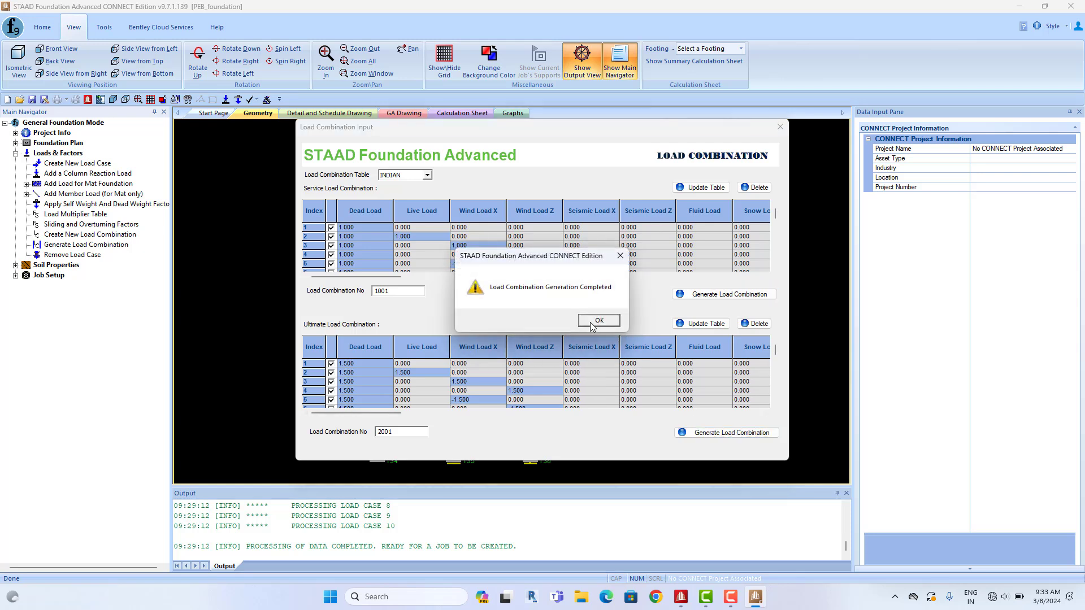
{"action": "left_click", "coordinate": [597, 319]}
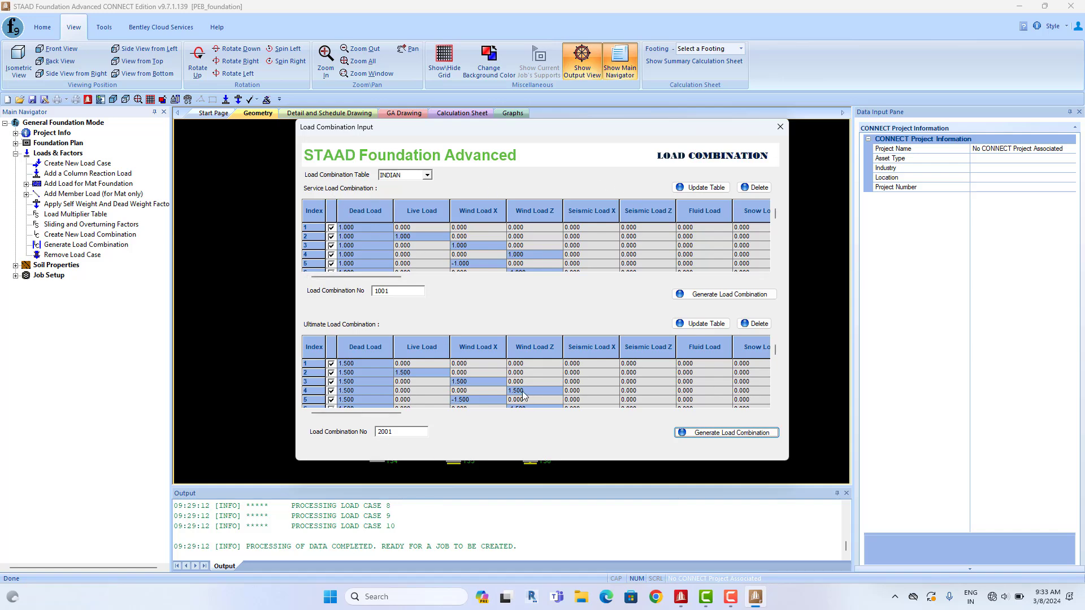
{"action": "left_click", "coordinate": [780, 127]}
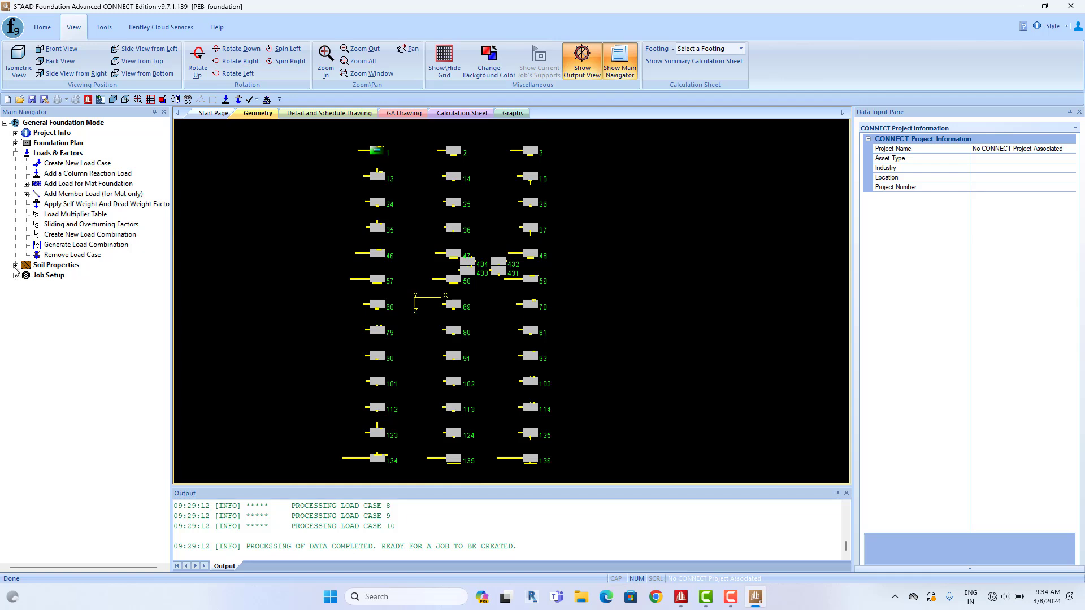
Start a new job setup named FOOTING, with Isolated as the job type
{"action": "left_click", "coordinate": [15, 275]}
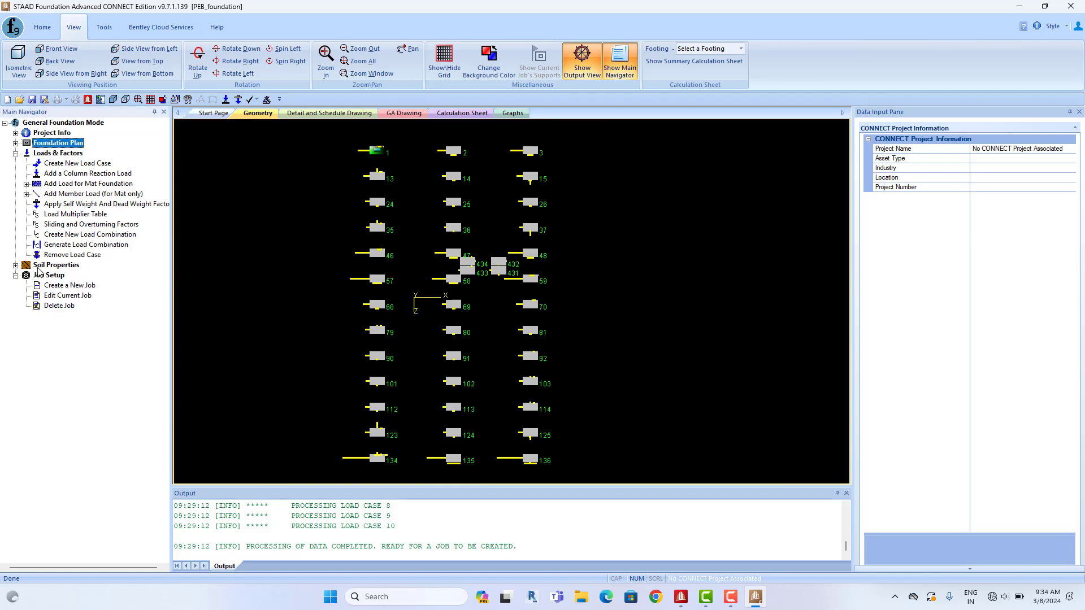
{"action": "left_click", "coordinate": [16, 153]}
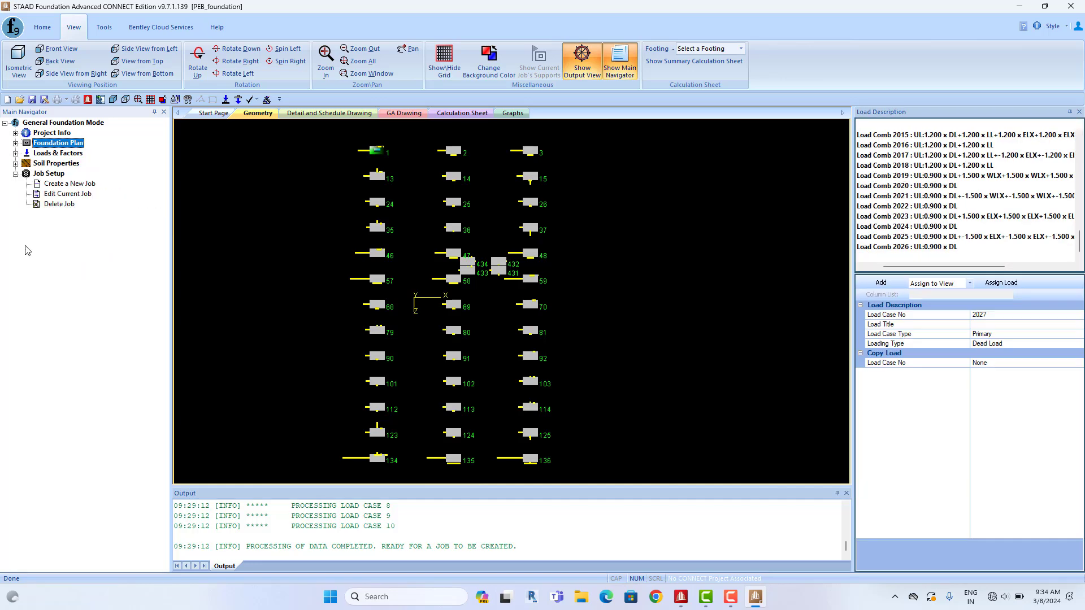
{"action": "left_click", "coordinate": [57, 185]}
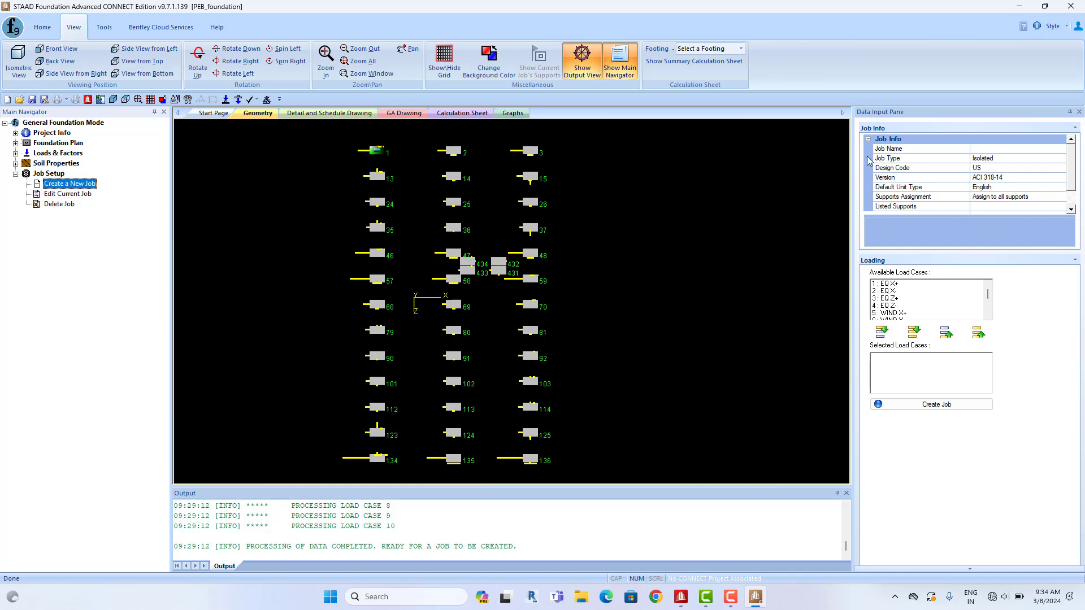
{"action": "left_click", "coordinate": [975, 151]}
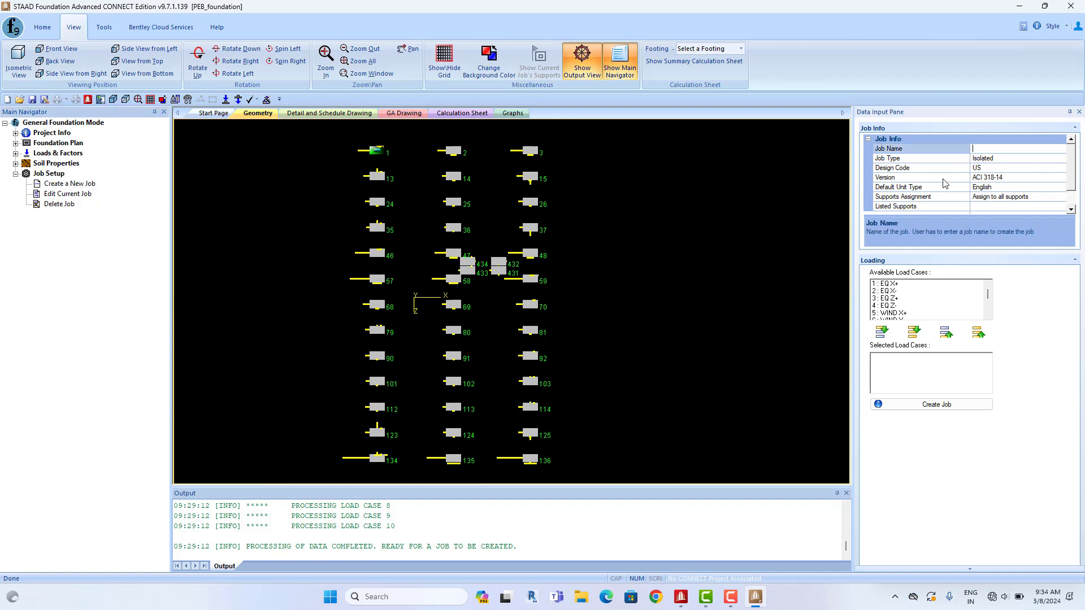
{"action": "key", "text": "Caps_Lock"}
{"action": "type", "text": "FOOTING"}
{"action": "left_click", "coordinate": [1034, 159]}
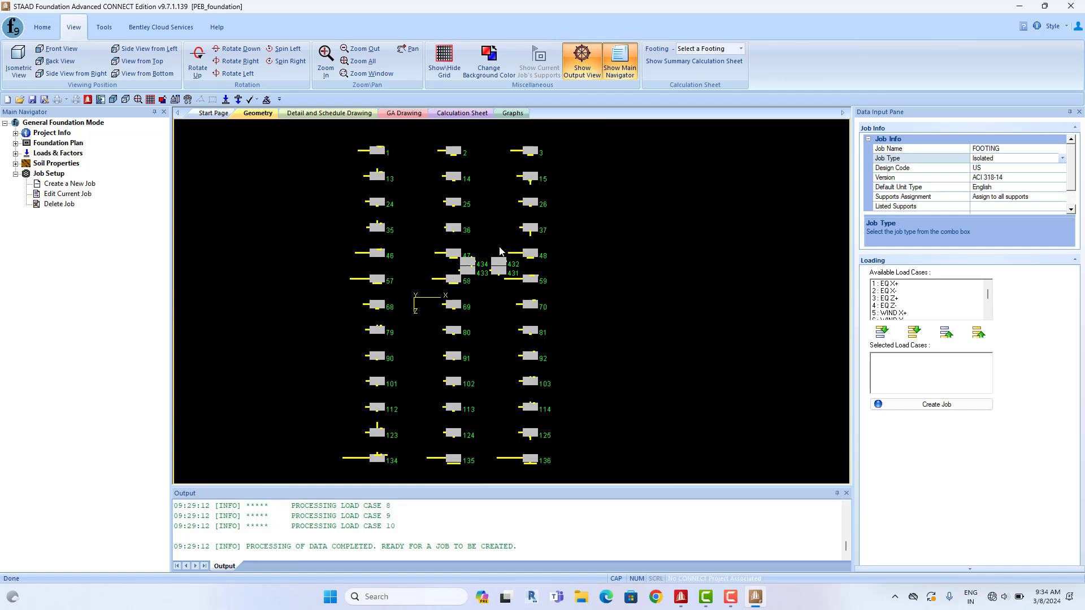
Set the job's design code to Indian, with version IS456-2000 and SI as the default unit type
{"action": "left_click", "coordinate": [1062, 168]}
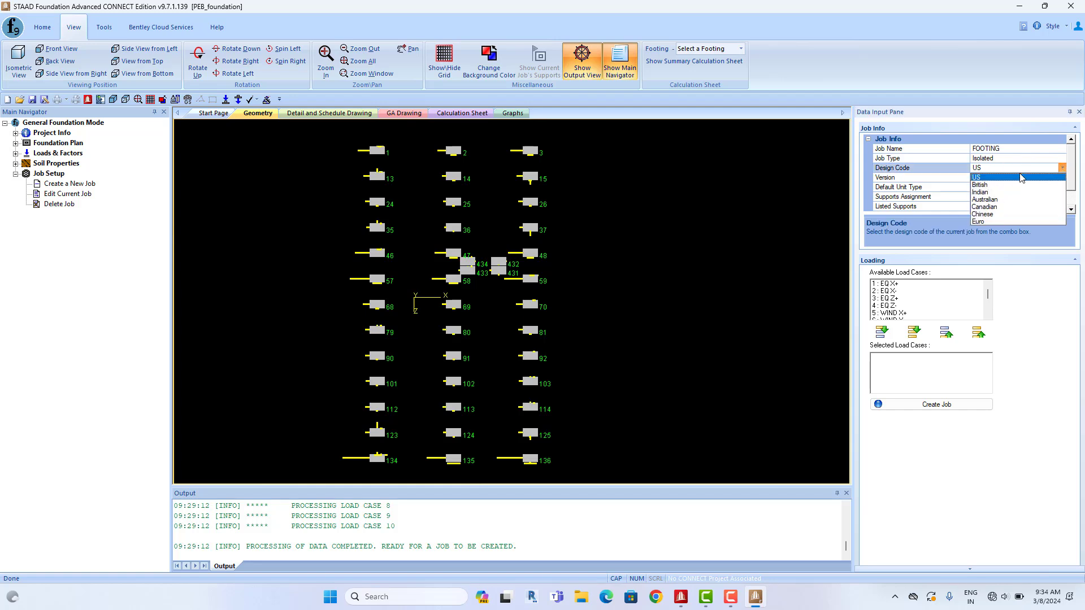
{"action": "left_click", "coordinate": [988, 192]}
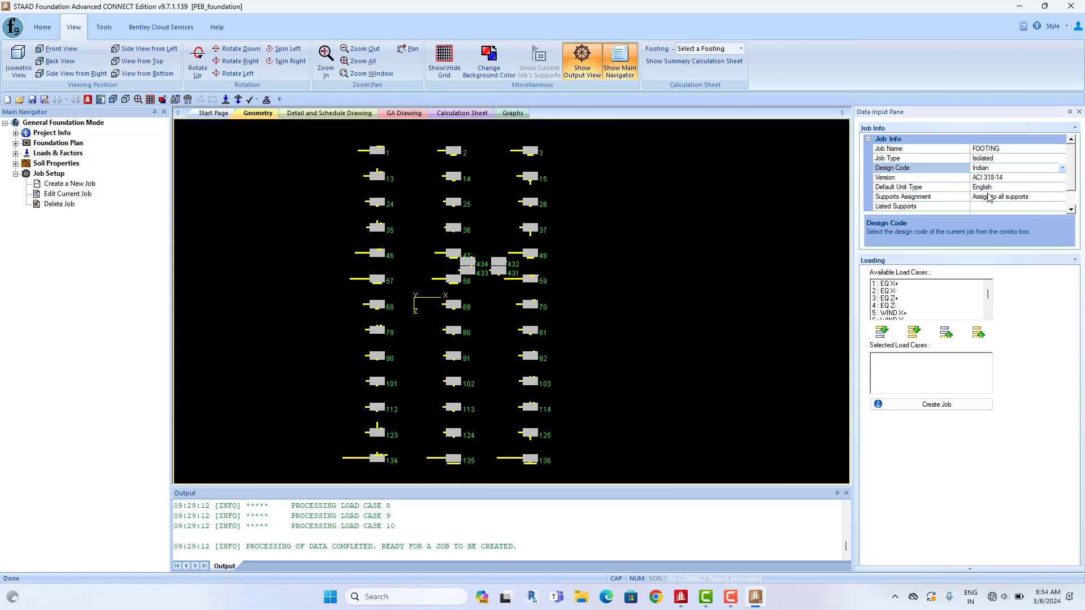
{"action": "left_click", "coordinate": [1015, 181]}
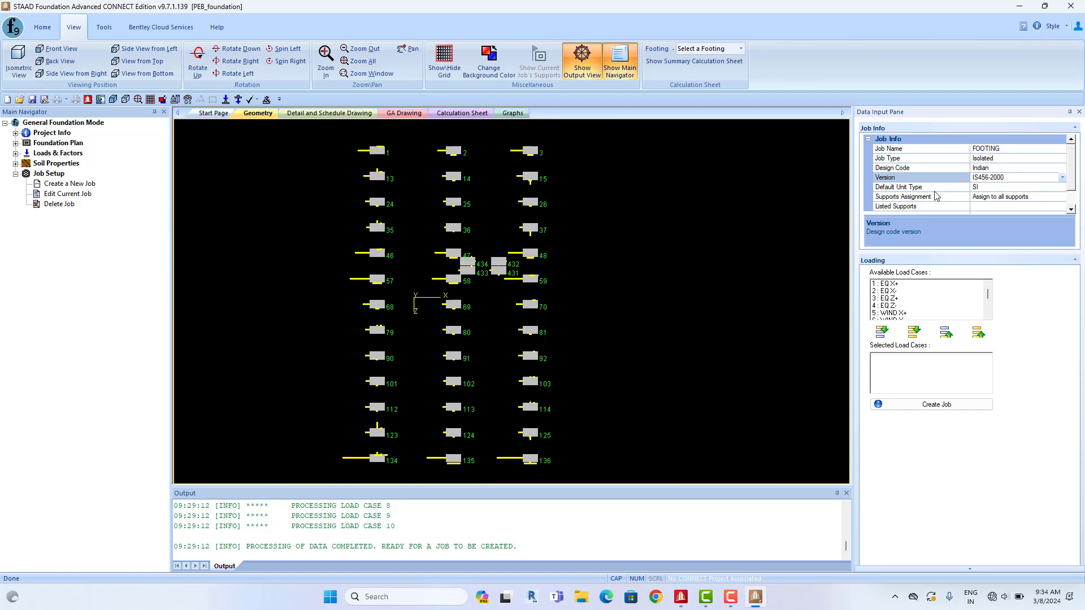
{"action": "left_click", "coordinate": [1062, 188]}
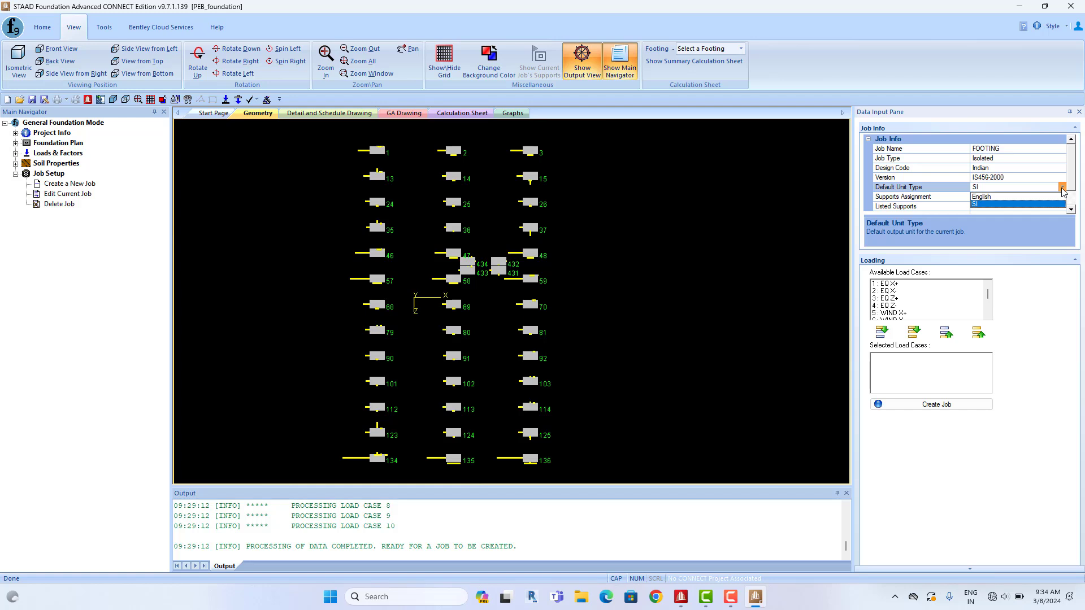
{"action": "left_click", "coordinate": [1062, 188]}
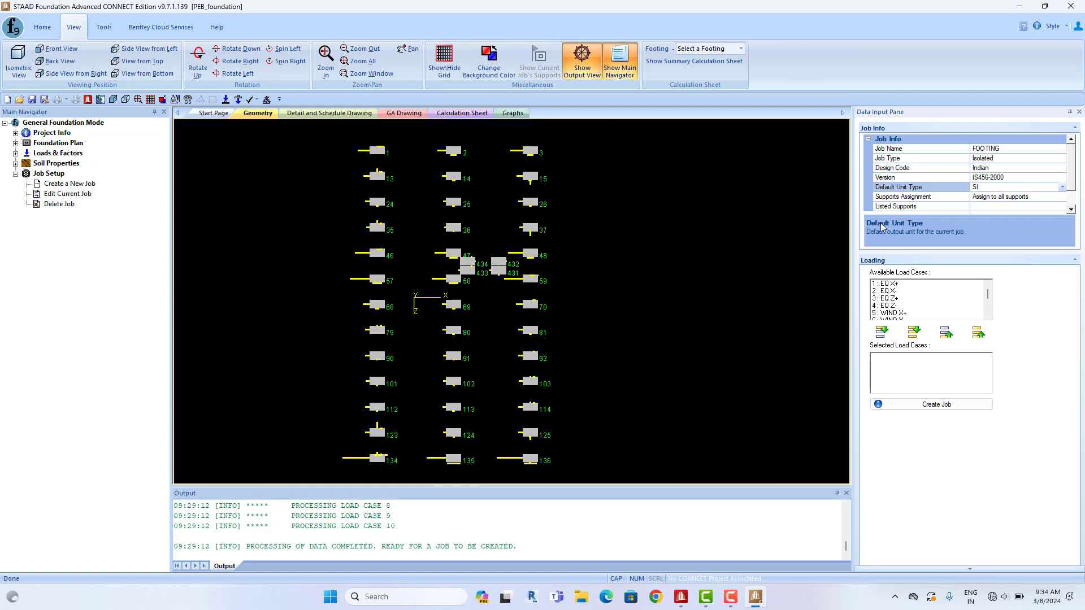
{"action": "left_click", "coordinate": [730, 249]}
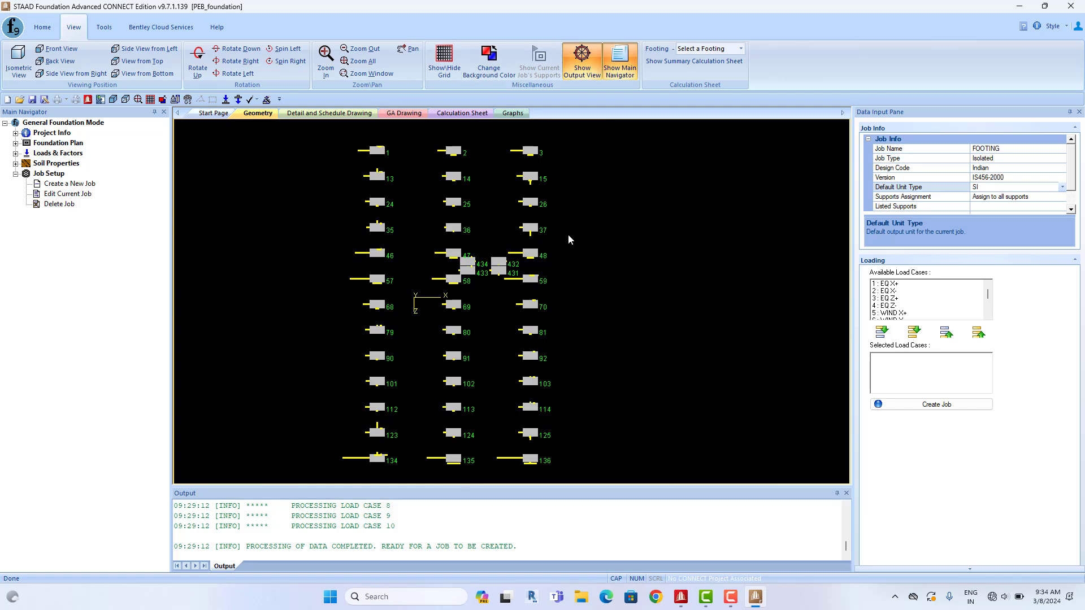
Add all generated service and ultimate load combinations, from 1001 onward, to the FOOTING job's selected load cases
{"action": "scroll", "coordinate": [917, 306], "scroll_direction": "down", "scroll_amount": 1}
{"action": "scroll", "coordinate": [917, 305], "scroll_direction": "down", "scroll_amount": 1}
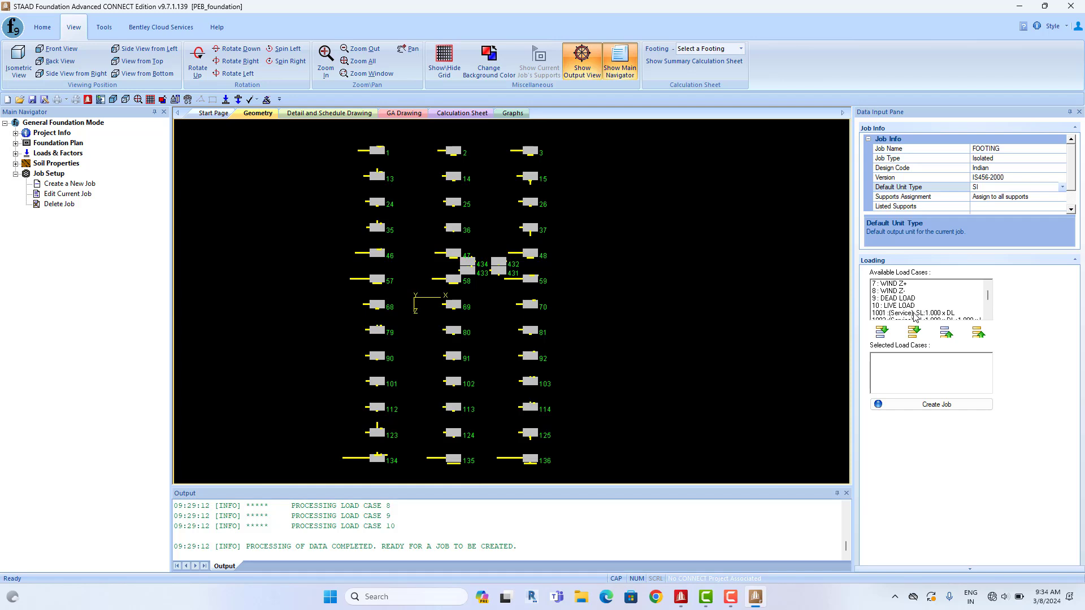
{"action": "left_click_drag", "start_coordinate": [915, 317], "coordinate": [915, 342]}
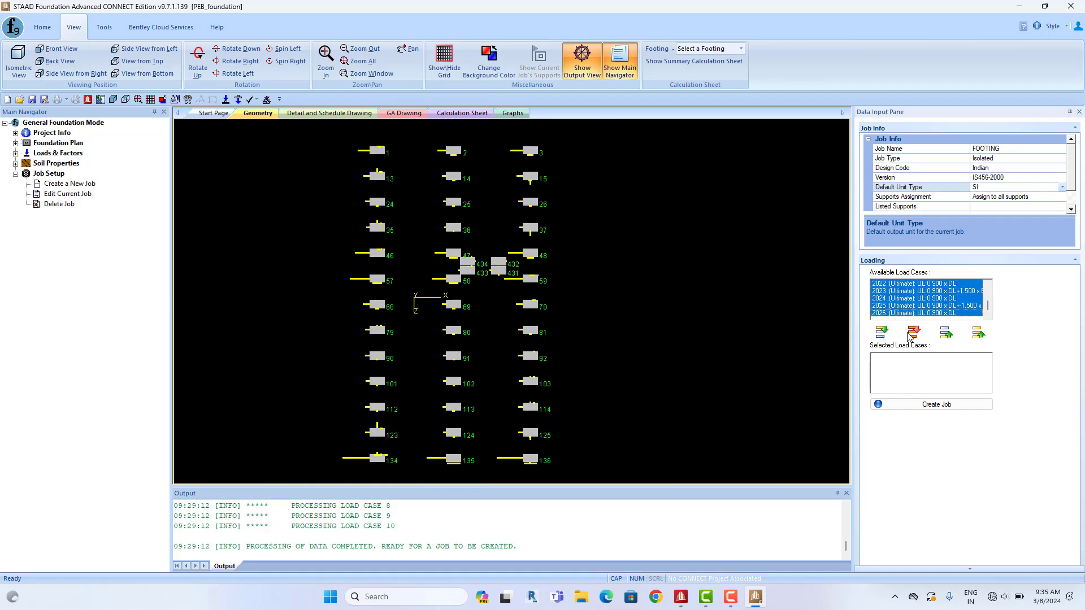
{"action": "scroll", "coordinate": [925, 299], "scroll_direction": "up", "scroll_amount": 15}
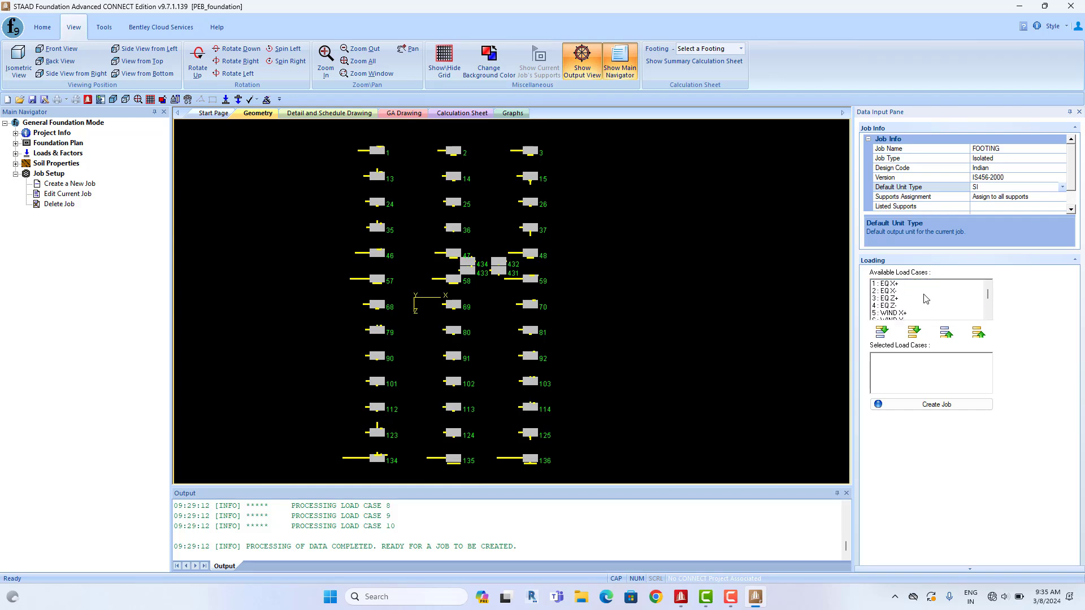
{"action": "scroll", "coordinate": [925, 299], "scroll_direction": "down", "scroll_amount": 2}
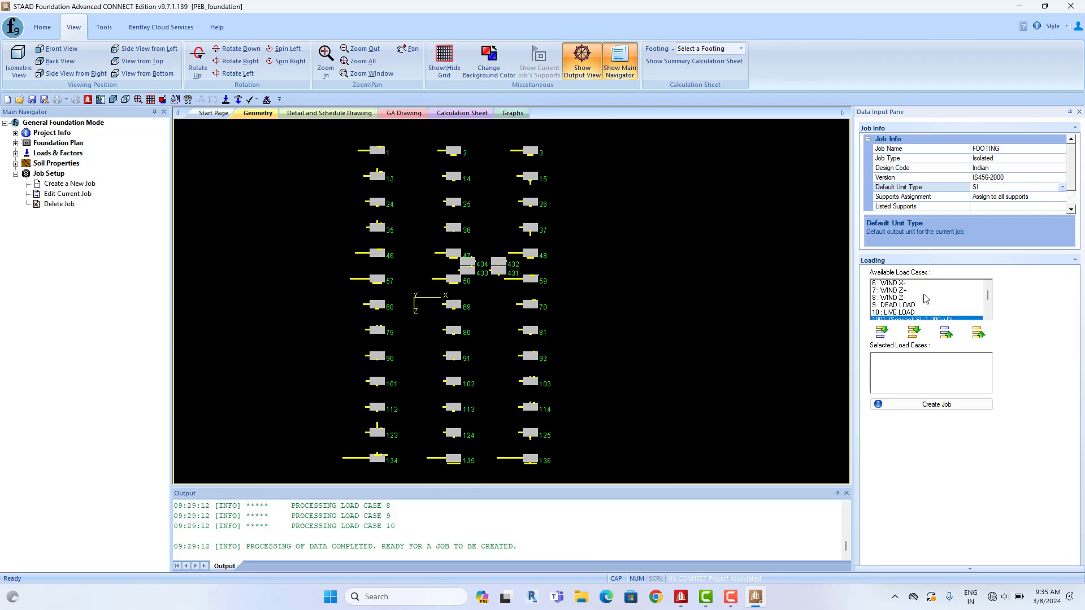
{"action": "left_click", "coordinate": [882, 333]}
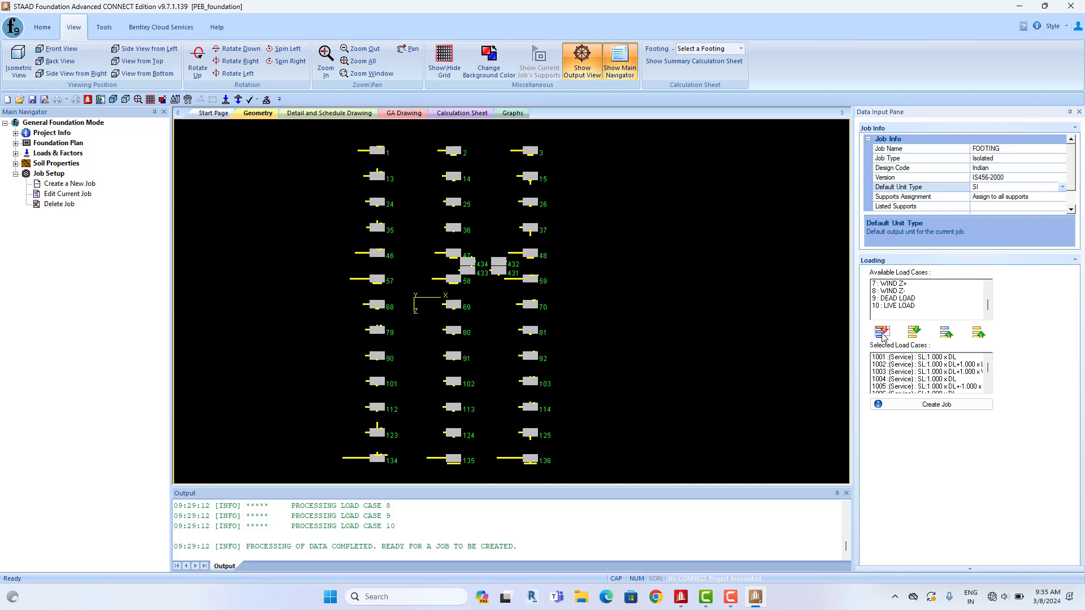
Check that only primary load cases remain unselected and create the FOOTING job
{"action": "scroll", "coordinate": [902, 304], "scroll_direction": "down", "scroll_amount": 2}
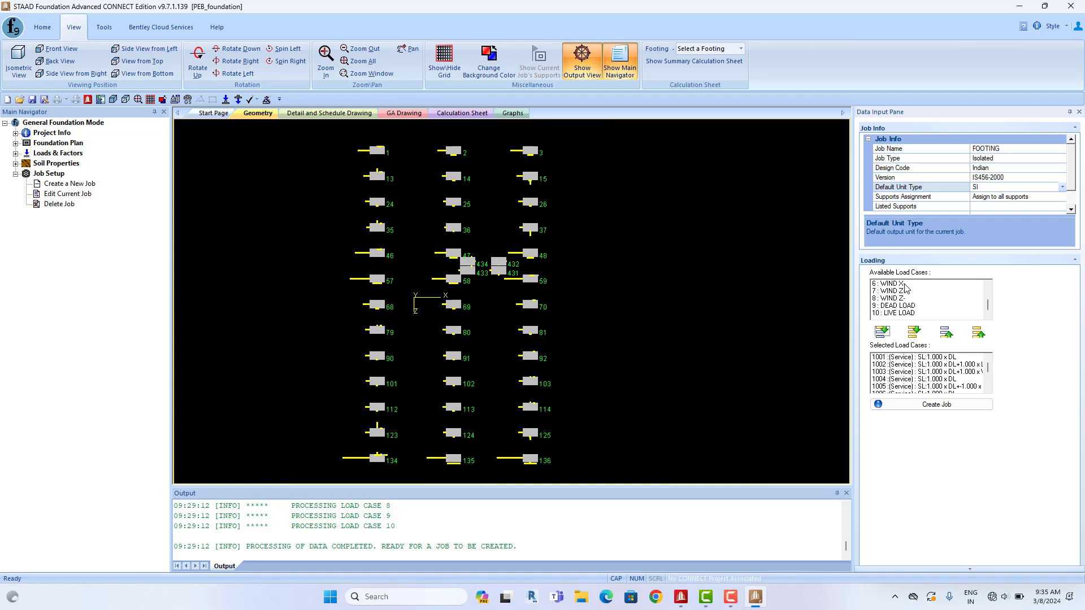
{"action": "scroll", "coordinate": [915, 374], "scroll_direction": "down", "scroll_amount": 5}
{"action": "scroll", "coordinate": [913, 374], "scroll_direction": "up", "scroll_amount": 6}
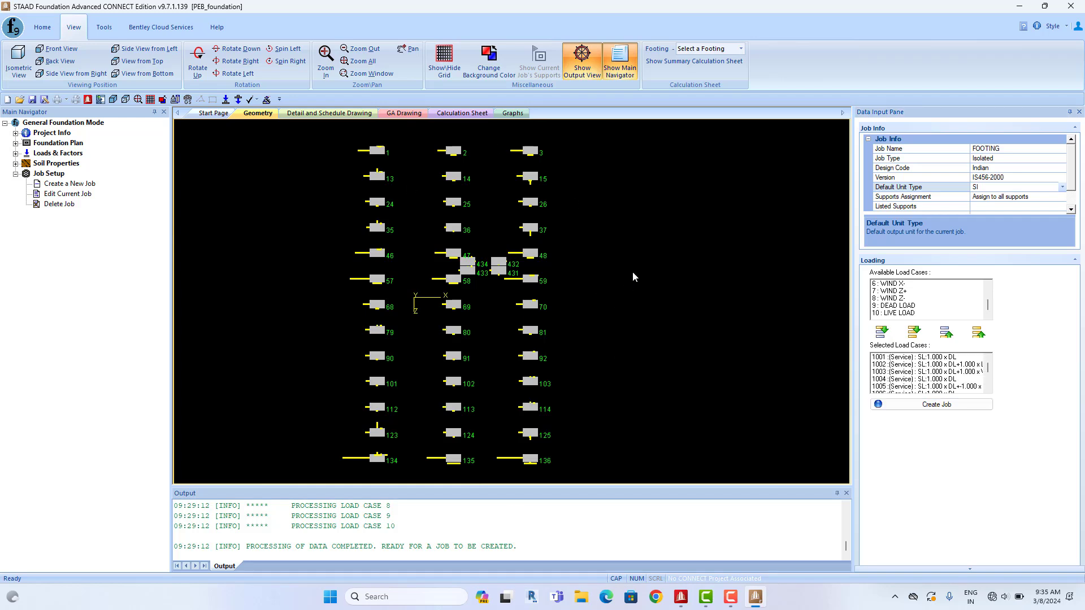
{"action": "left_click", "coordinate": [928, 405]}
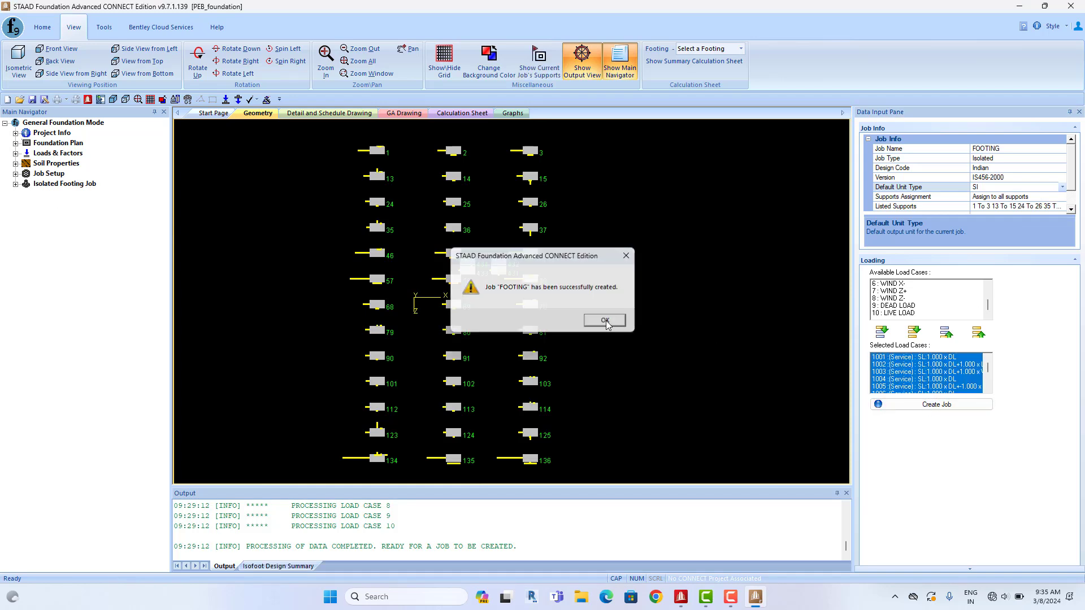
{"action": "left_click", "coordinate": [604, 321]}
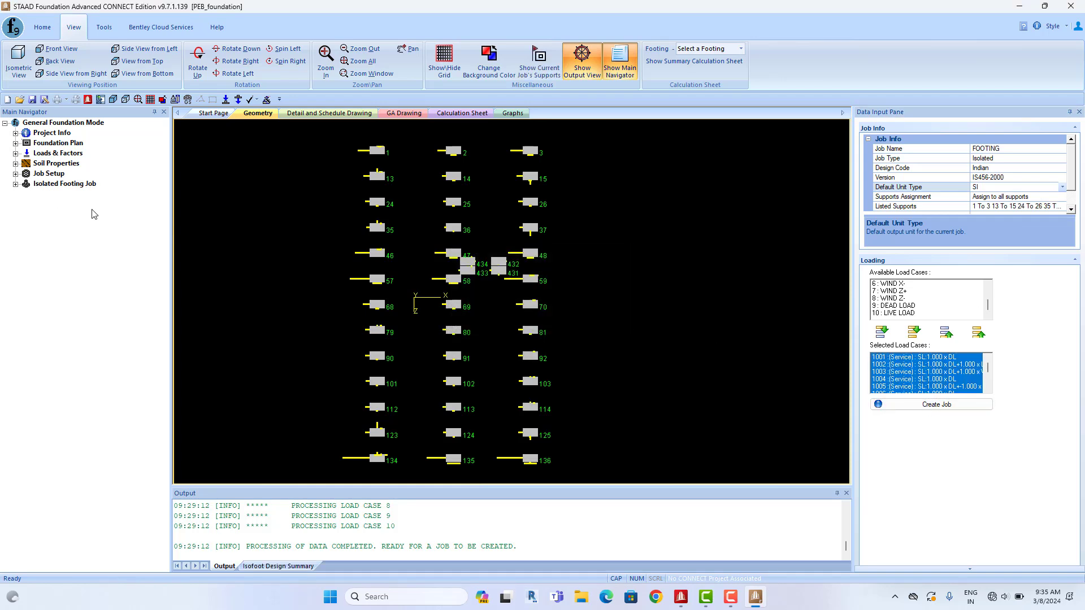
Set the unit weight of concrete to 25 kN/m3 in the isolated footing job's Concrete & Reinforcement parameters
{"action": "left_click", "coordinate": [16, 185]}
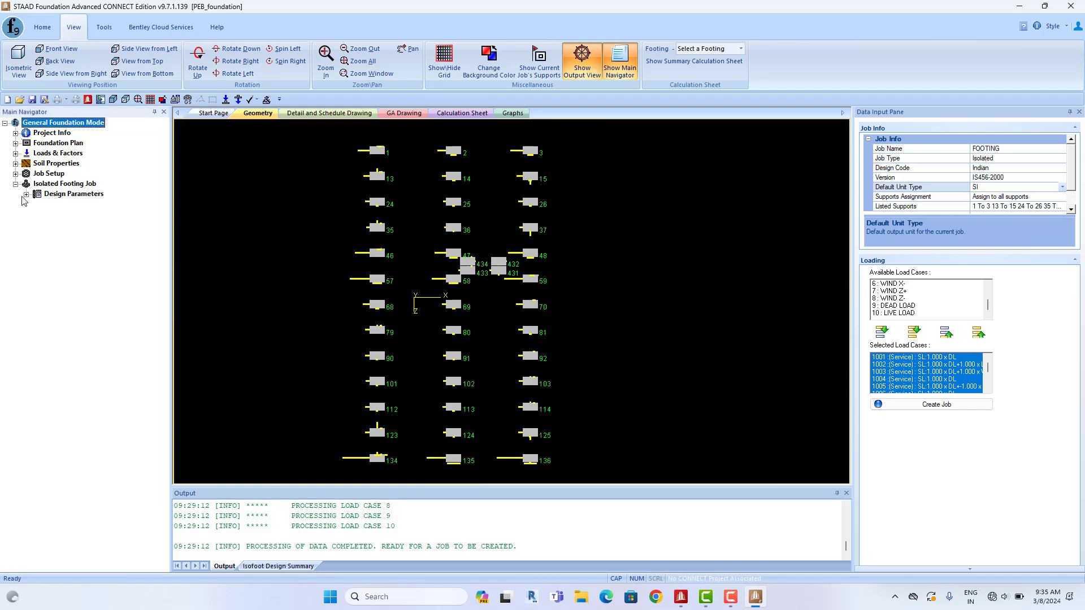
{"action": "left_click", "coordinate": [26, 195]}
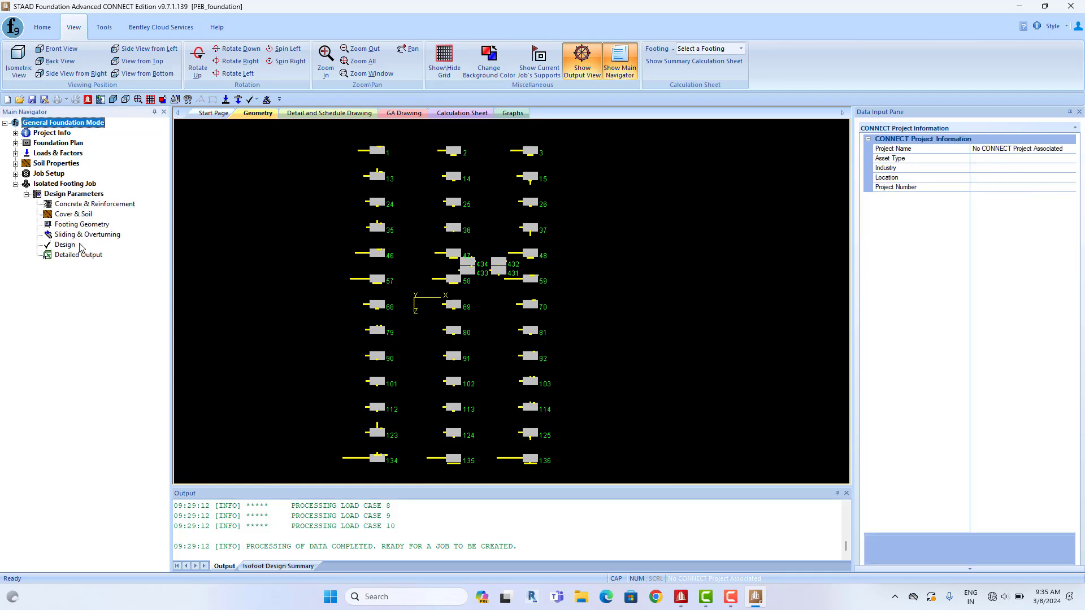
{"action": "left_click", "coordinate": [76, 204]}
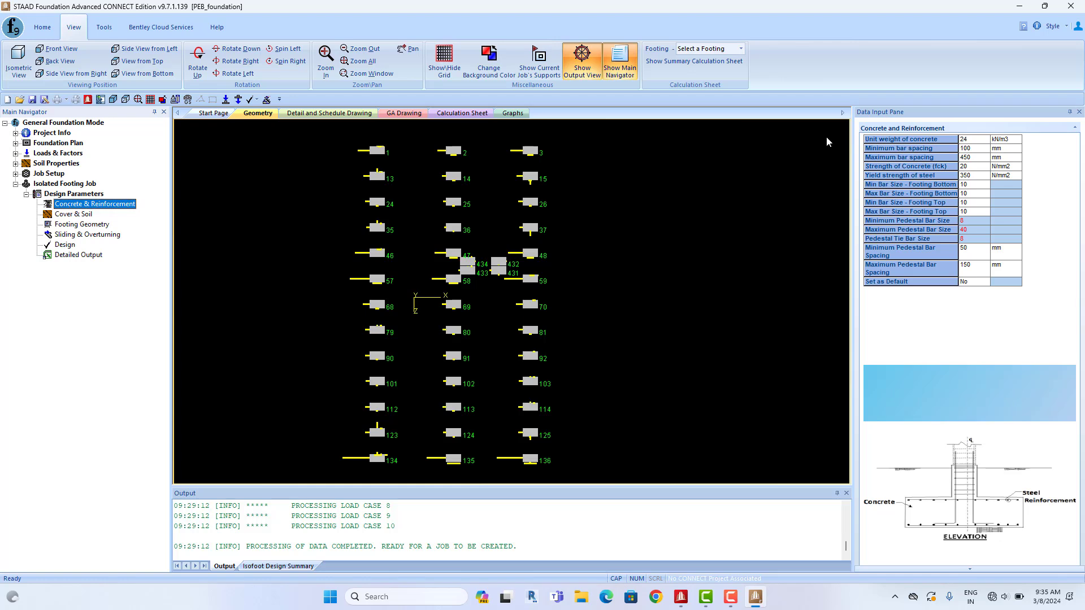
{"action": "left_click", "coordinate": [974, 142]}
{"action": "type", "text": "25"}
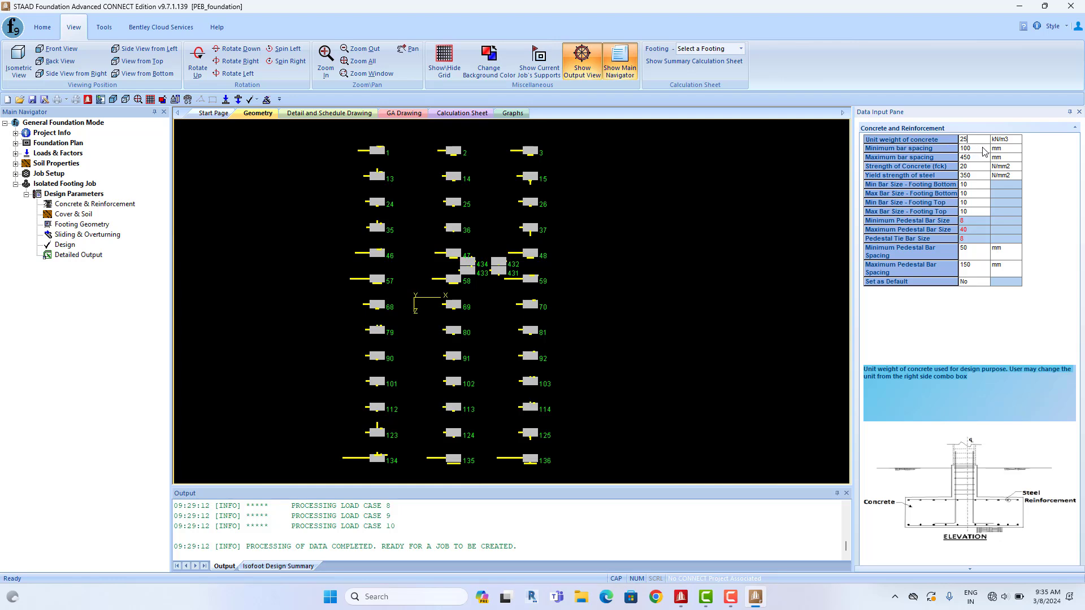
{"action": "left_click", "coordinate": [983, 150]}
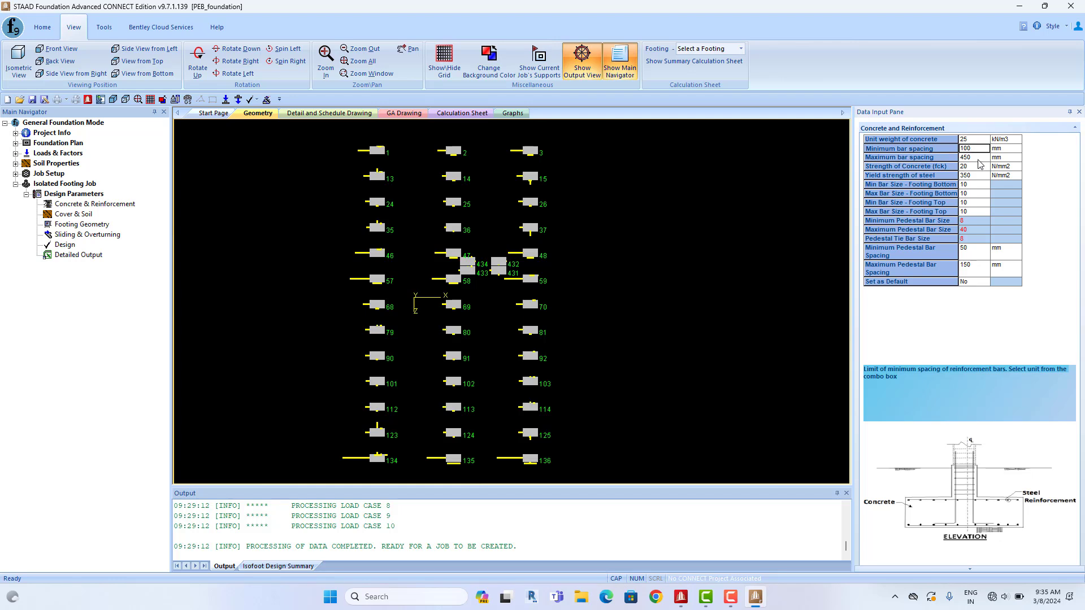
{"action": "left_click", "coordinate": [978, 160]}
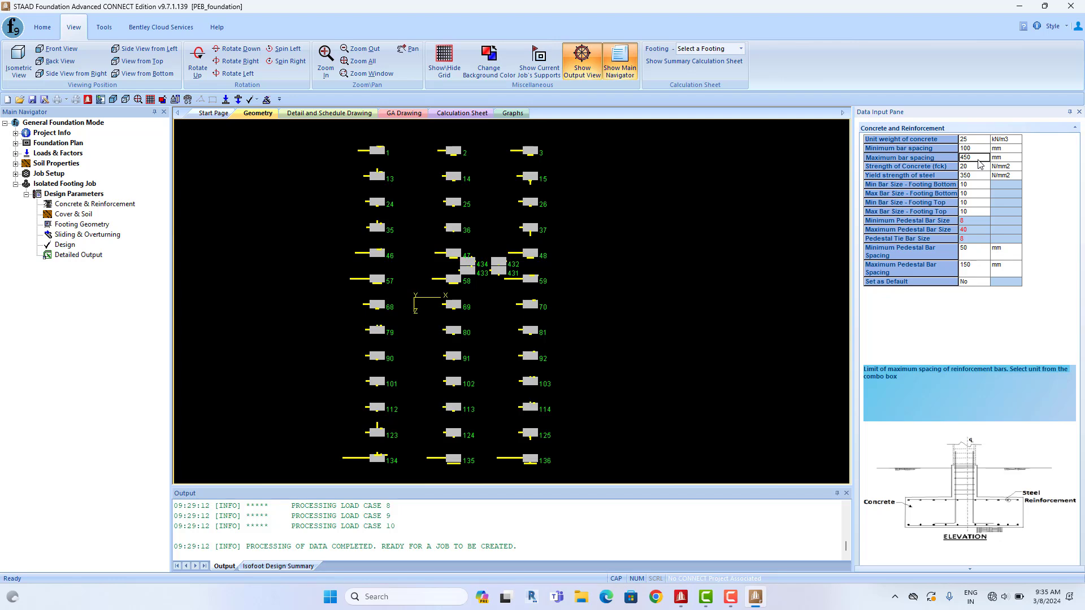
Set the concrete strength (fck) to 25 N/mm2 and the yield strength of steel to 500 N/mm2
{"action": "left_click", "coordinate": [972, 168]}
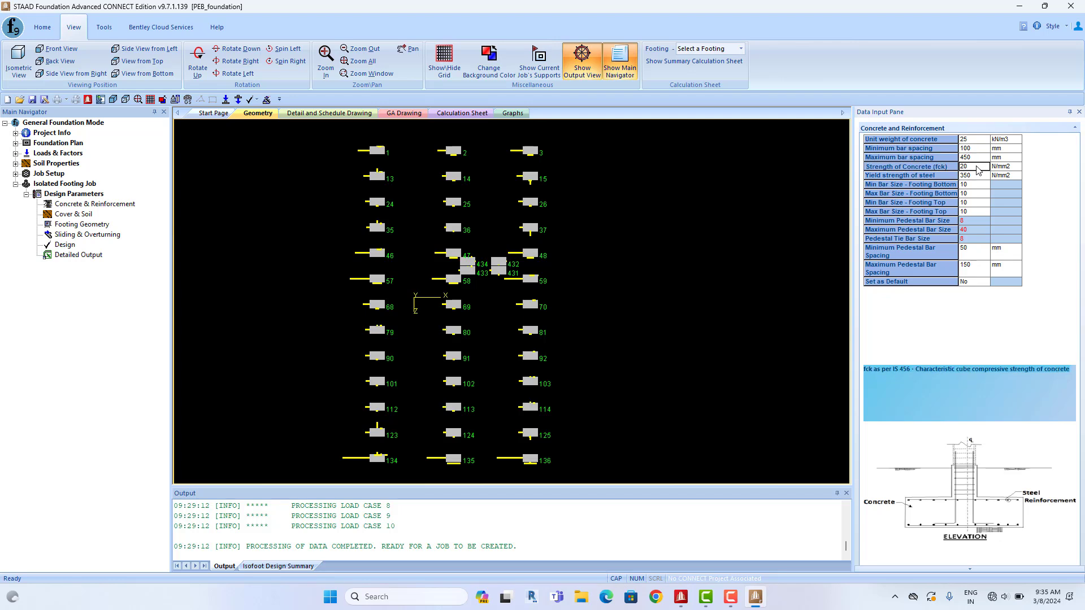
{"action": "type", "text": "25"}
{"action": "left_click_drag", "start_coordinate": [971, 167], "coordinate": [959, 168]}
{"action": "left_click", "coordinate": [982, 163]}
{"action": "left_click", "coordinate": [982, 177]}
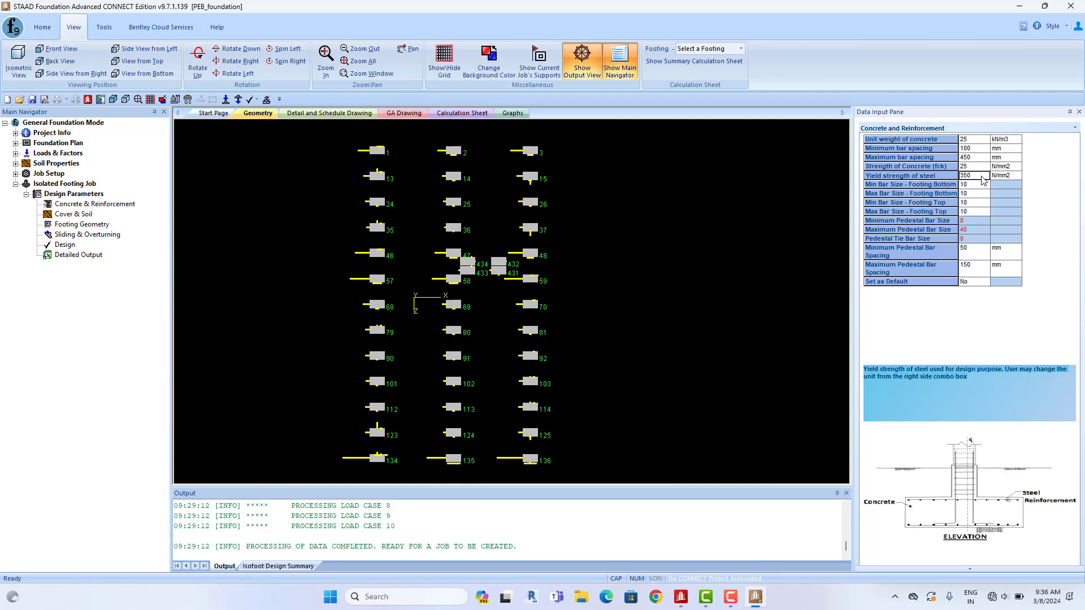
{"action": "type", "text": "5"}
Set the footing bottom reinforcement to a maximum bar size of 16 and a minimum bar size of 10
{"action": "left_click", "coordinate": [977, 195]}
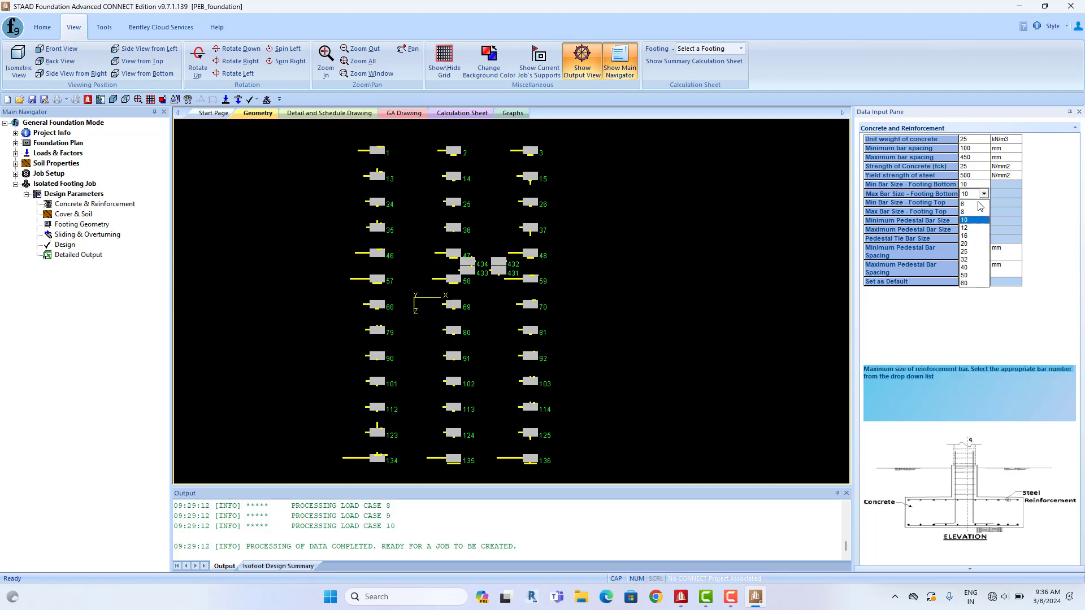
{"action": "left_click", "coordinate": [971, 237]}
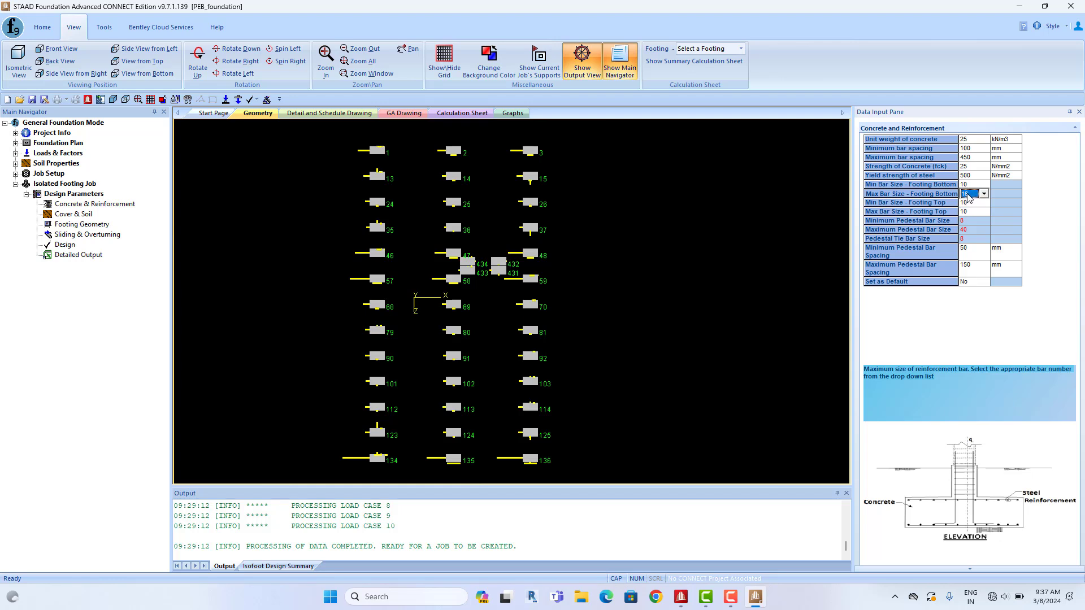
{"action": "left_click", "coordinate": [982, 185]}
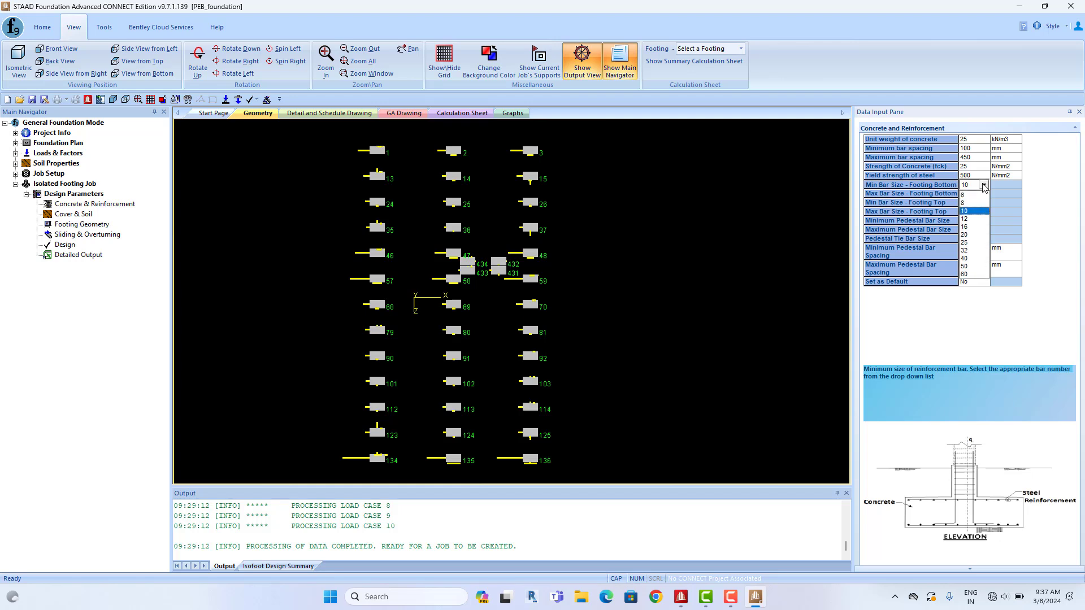
{"action": "left_click", "coordinate": [971, 219]}
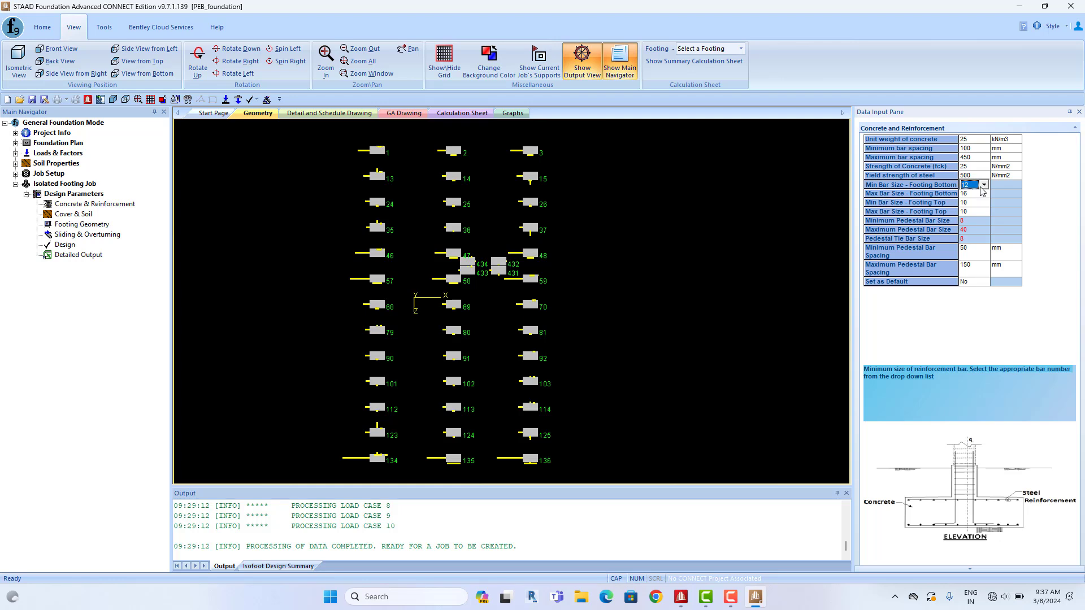
{"action": "left_click", "coordinate": [983, 185]}
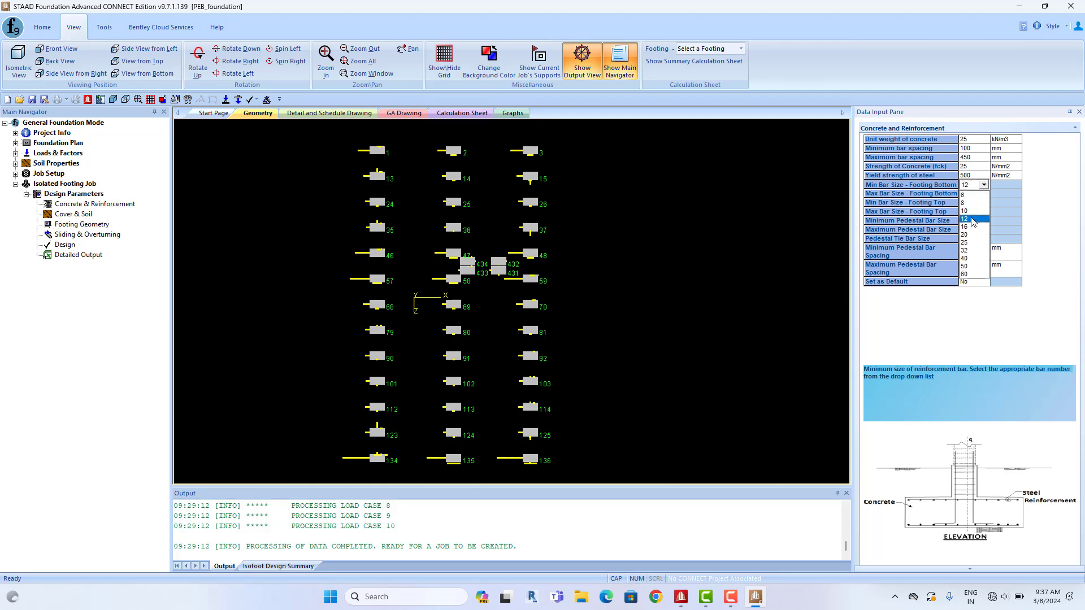
{"action": "left_click", "coordinate": [972, 213]}
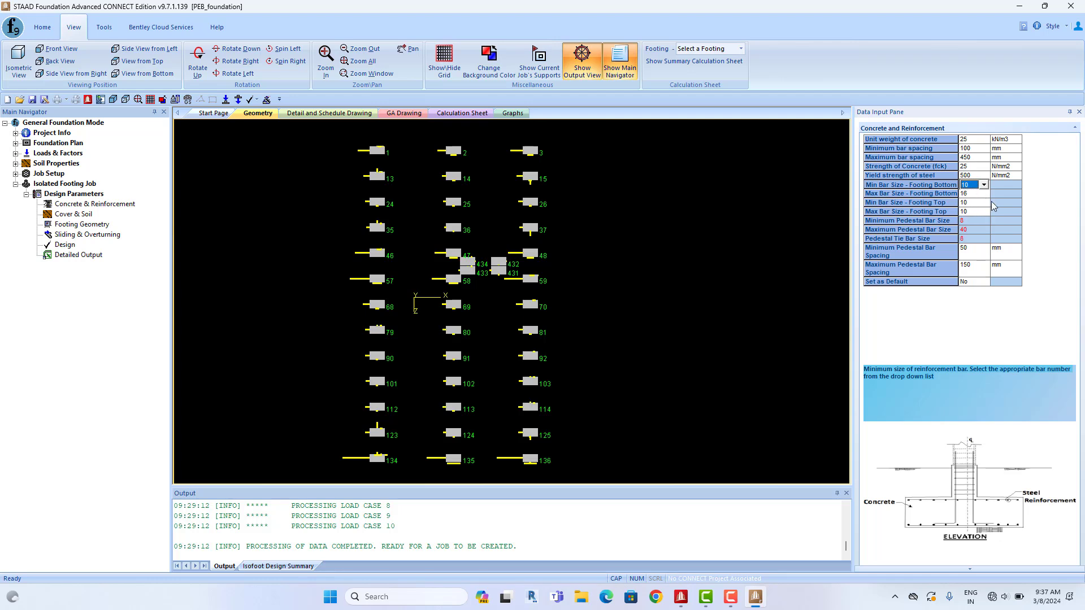
Set the footing top reinforcement to a minimum bar size of 10 and a maximum bar size of 16
{"action": "left_click", "coordinate": [984, 203]}
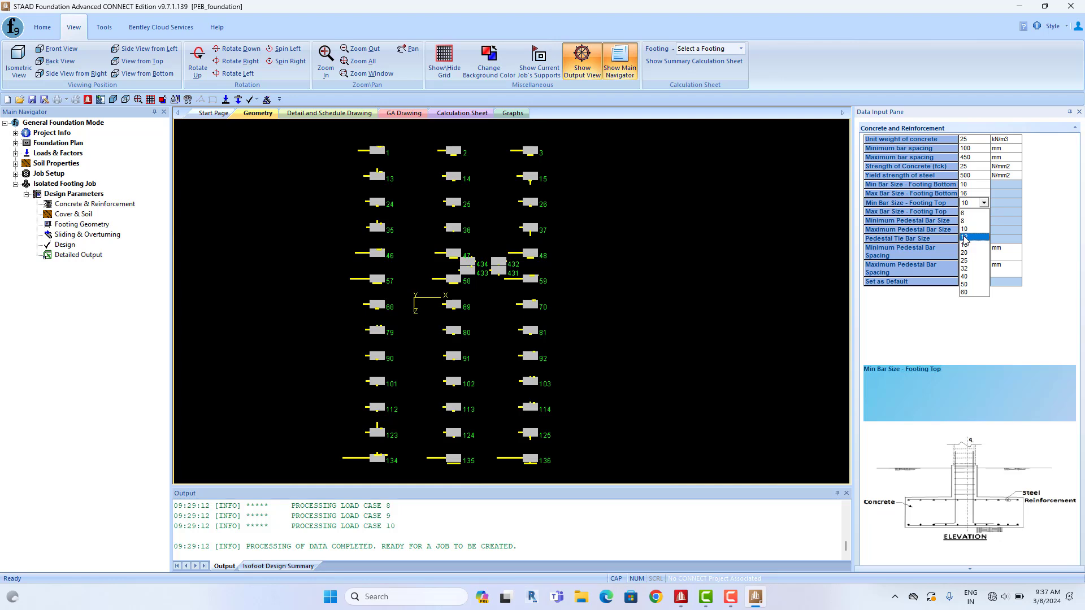
{"action": "left_click", "coordinate": [966, 229]}
{"action": "left_click", "coordinate": [984, 211]}
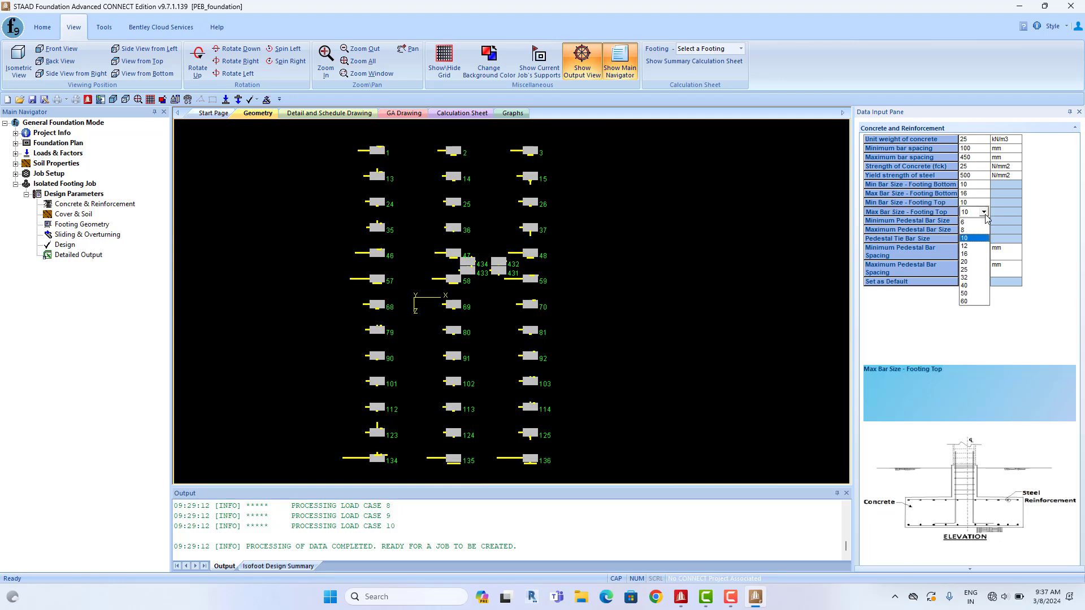
{"action": "left_click", "coordinate": [970, 252]}
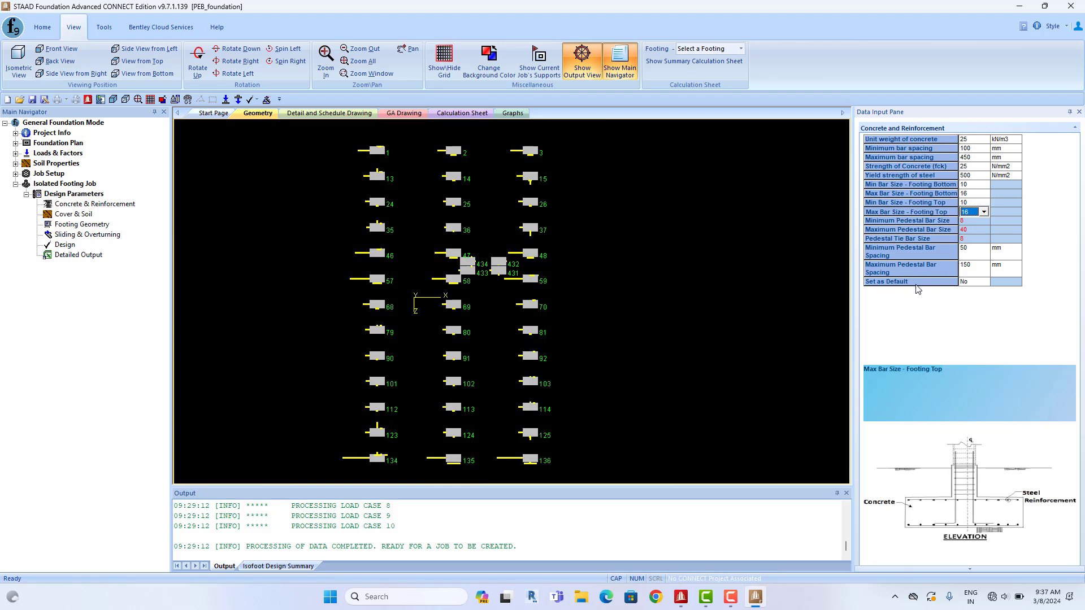
Set the unit weight of soil to 18 kN/m3 in the Cover & Soil parameters
{"action": "left_click", "coordinate": [79, 220]}
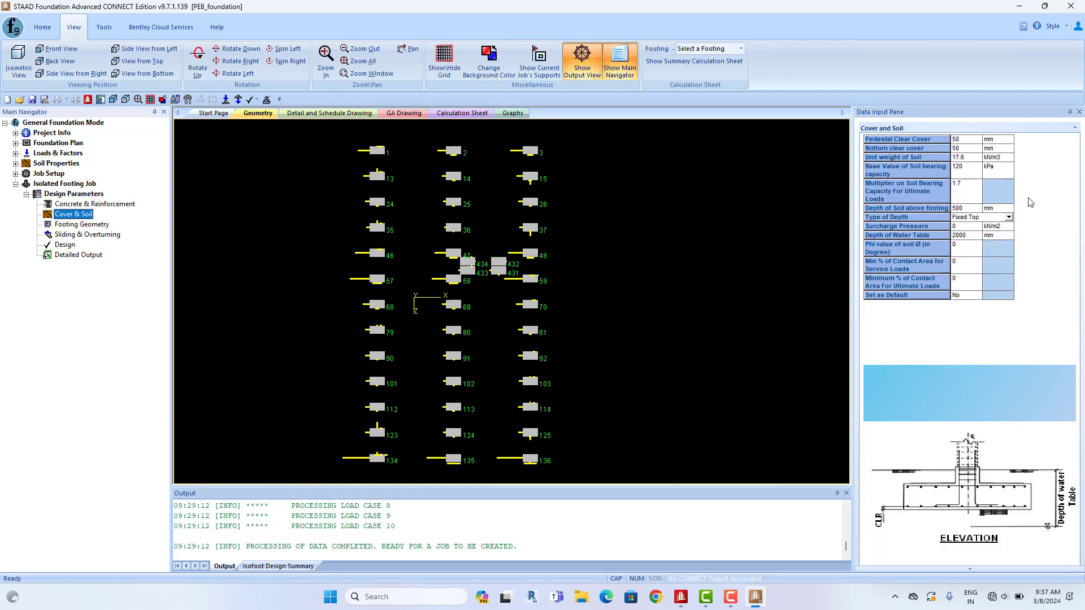
{"action": "left_click", "coordinate": [973, 159]}
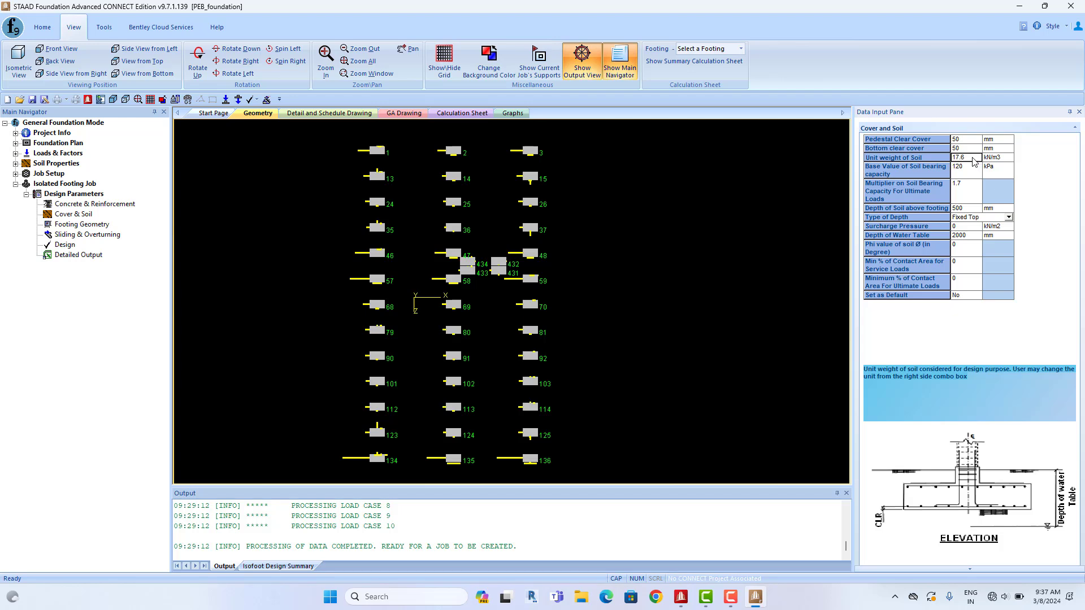
{"action": "type", "text": "18"}
Change the soil bearing capacity unit to tonf/m2 and set its base value to 30
{"action": "left_click", "coordinate": [993, 170]}
{"action": "left_click", "coordinate": [1008, 170]}
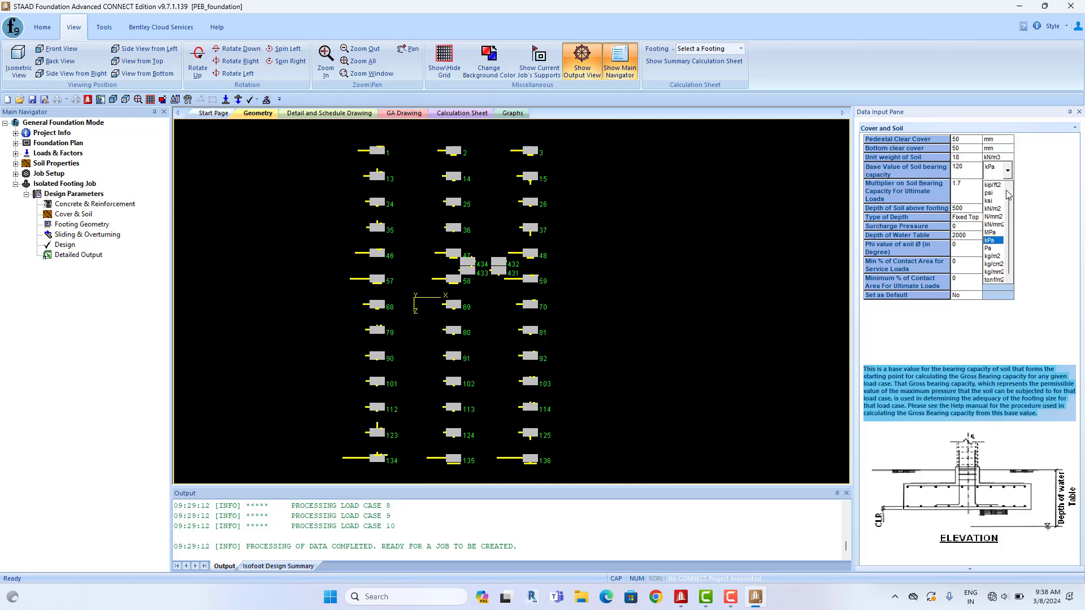
{"action": "left_click", "coordinate": [997, 281]}
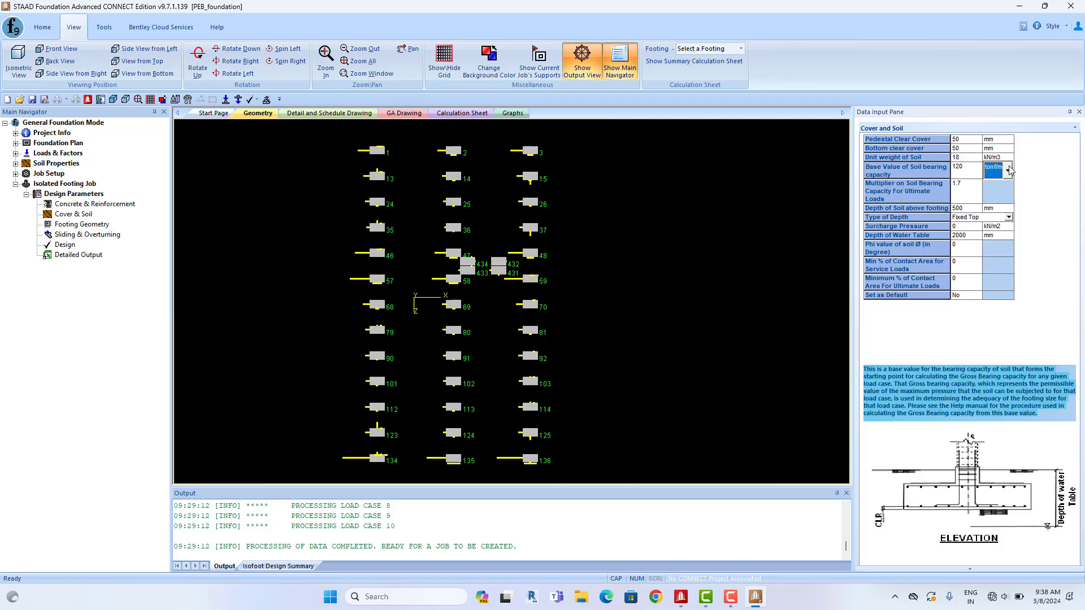
{"action": "left_click", "coordinate": [1008, 169]}
{"action": "left_click", "coordinate": [1008, 171]}
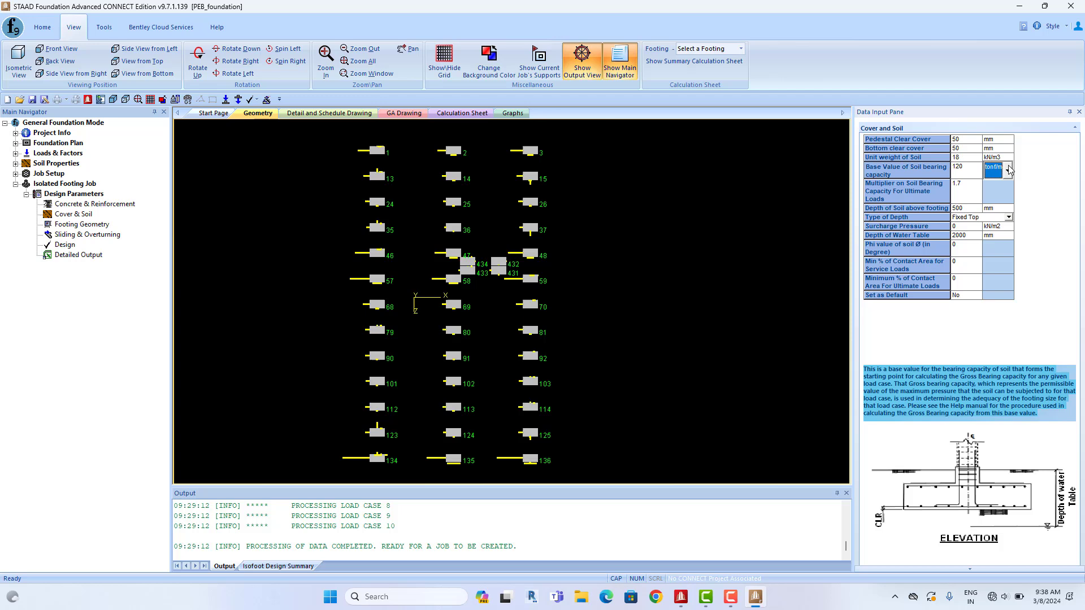
{"action": "left_click", "coordinate": [968, 176]}
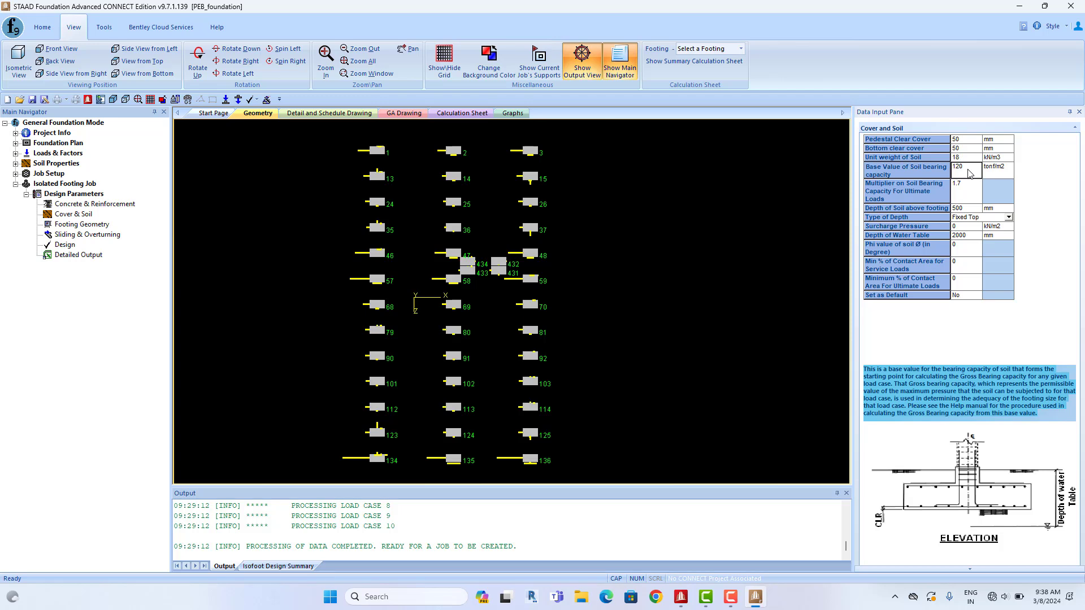
{"action": "key", "text": "BackSpace"}
{"action": "key", "text": "BackSpace"}
{"action": "key", "text": "BackSpace"}
{"action": "type", "text": "30"}
{"action": "left_click", "coordinate": [979, 238]}
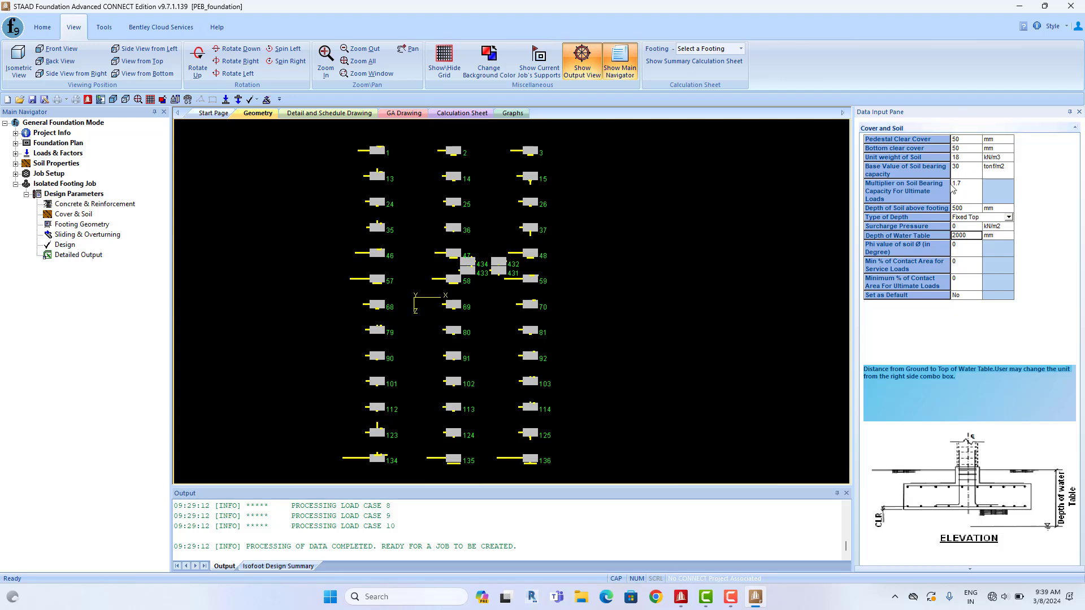
Set the footing geometry's minimum length and minimum width to 1000 mm each
{"action": "left_click", "coordinate": [82, 225]}
{"action": "left_click", "coordinate": [985, 176]}
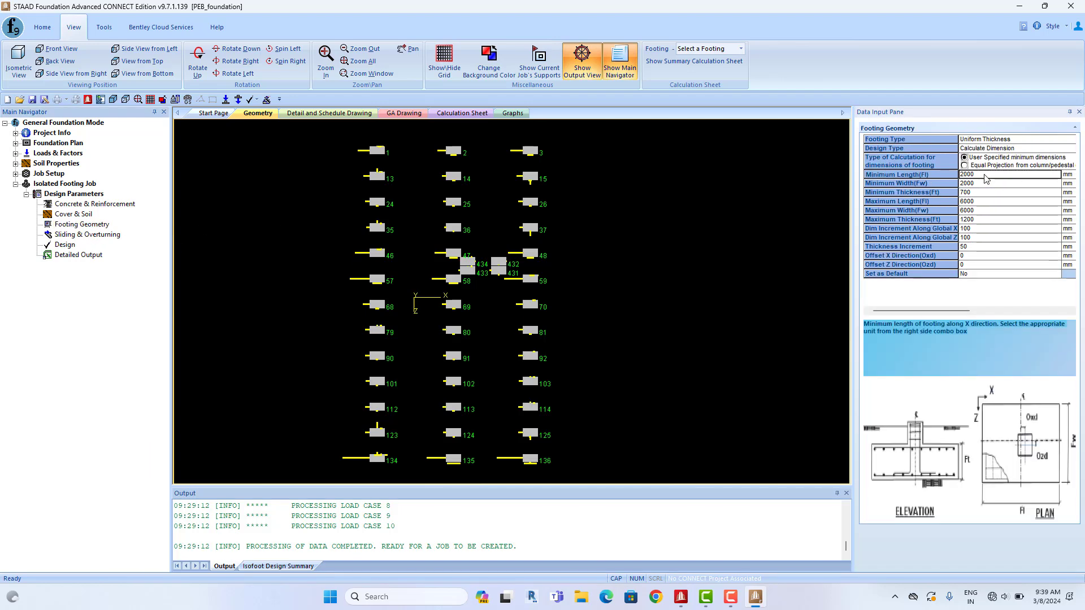
{"action": "type", "text": "1000"}
{"action": "left_click", "coordinate": [987, 184]}
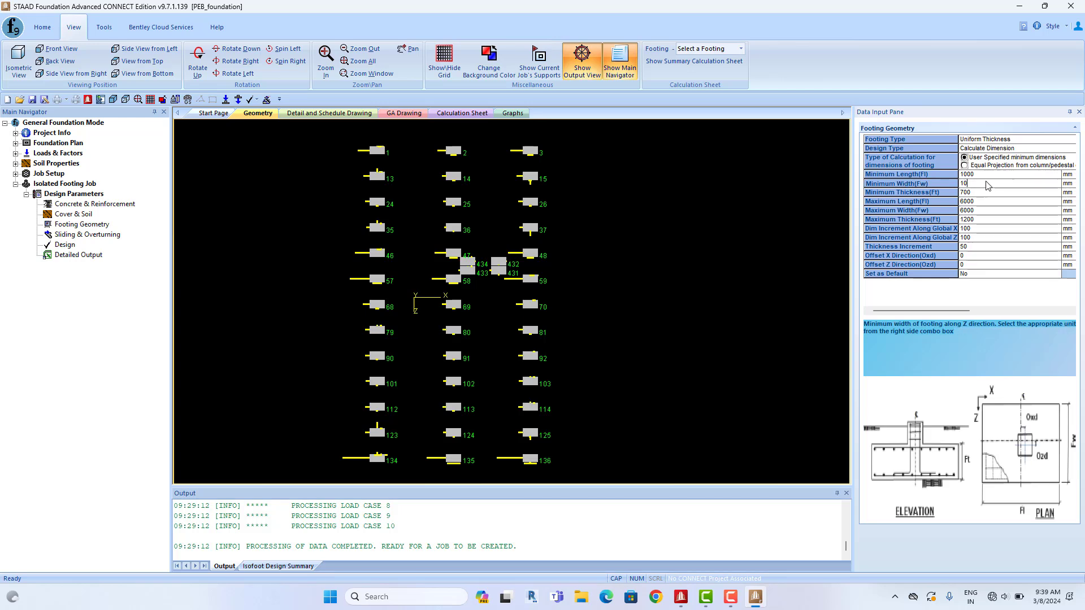
{"action": "type", "text": "1000"}
Review the minimum and maximum length and width limits in the footing geometry parameters
{"action": "left_click", "coordinate": [983, 203]}
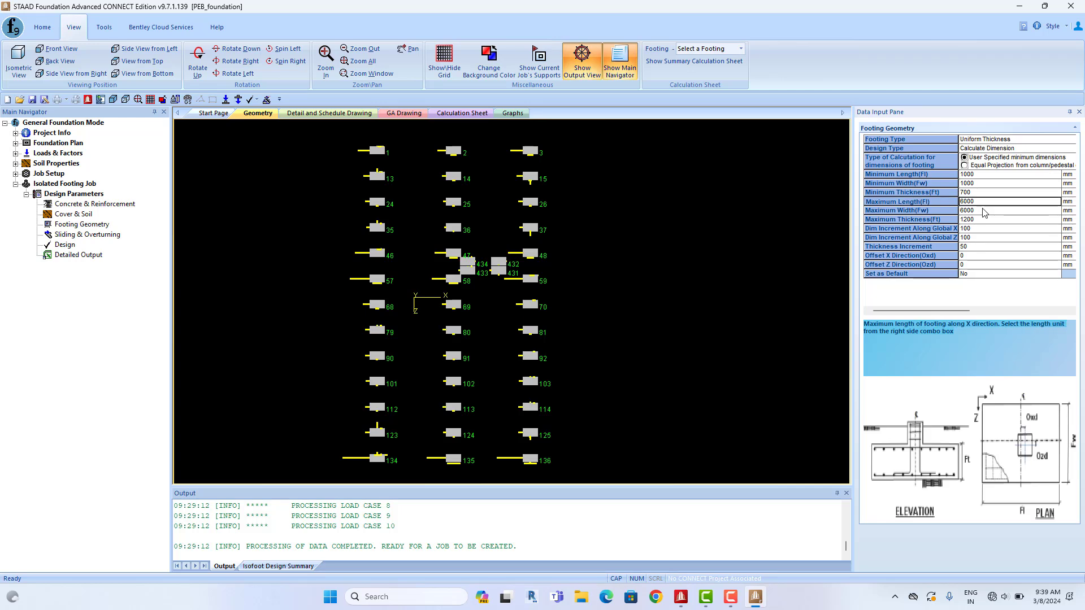
{"action": "left_click", "coordinate": [983, 175]}
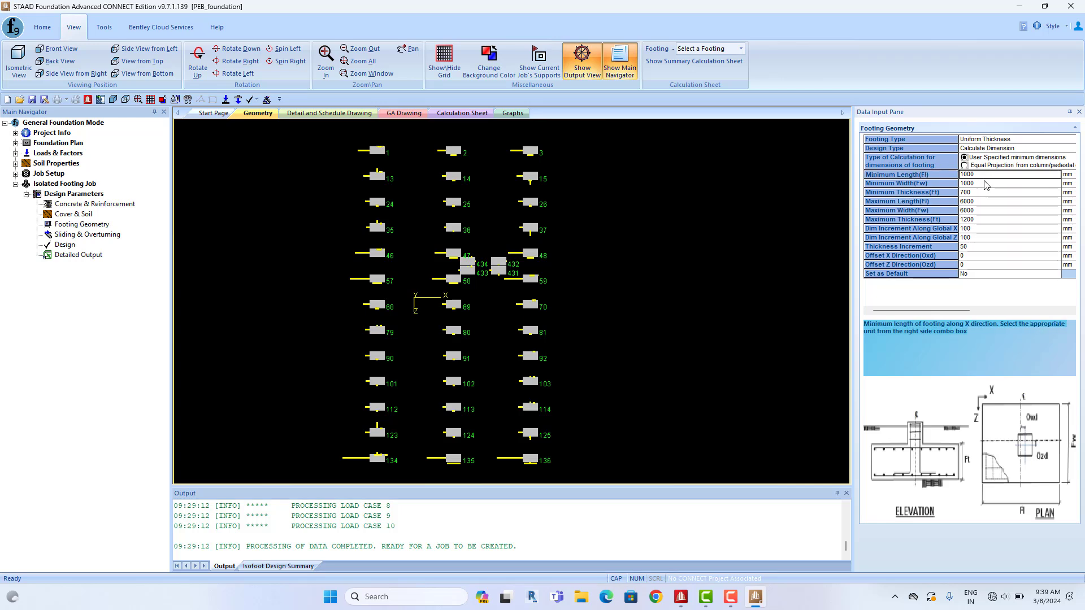
{"action": "left_click", "coordinate": [985, 183]}
{"action": "left_click", "coordinate": [985, 202]}
{"action": "left_click", "coordinate": [986, 210]}
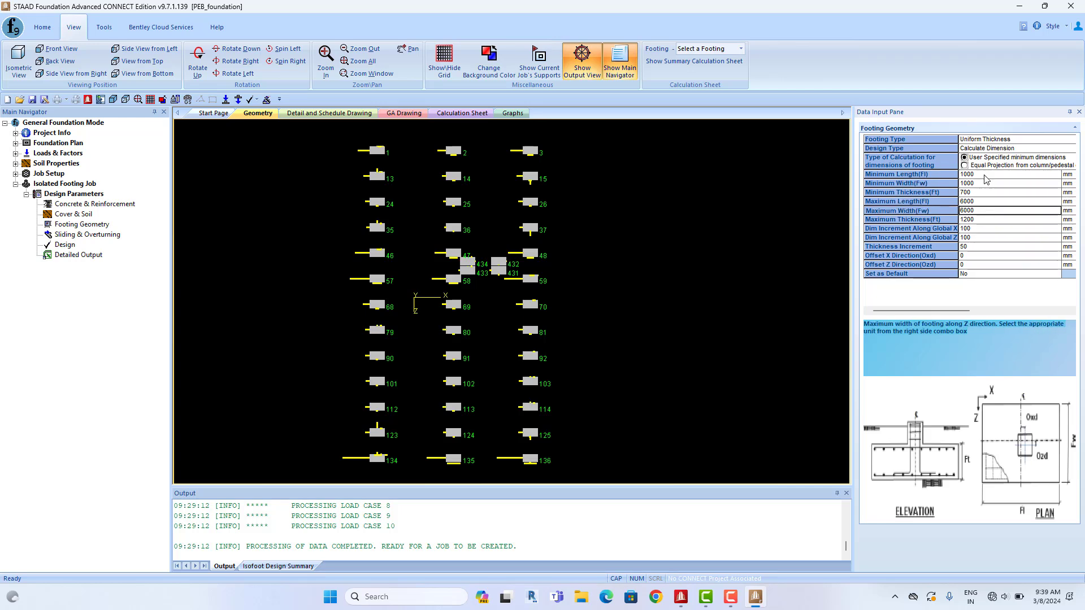
{"action": "left_click", "coordinate": [986, 174]}
{"action": "left_click", "coordinate": [985, 183]}
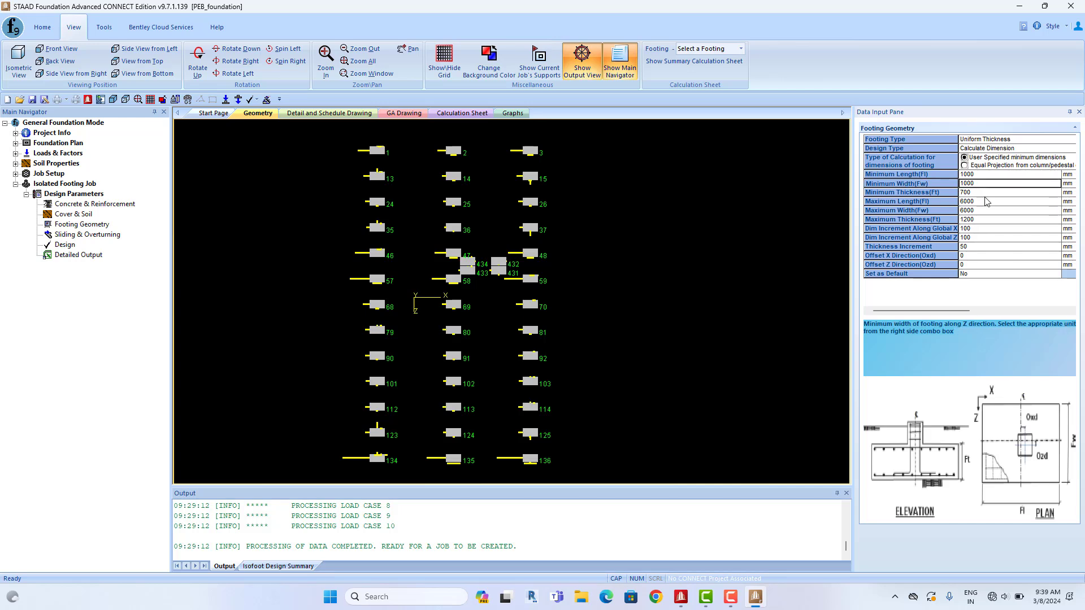
{"action": "left_click", "coordinate": [985, 202]}
{"action": "left_click", "coordinate": [986, 211]}
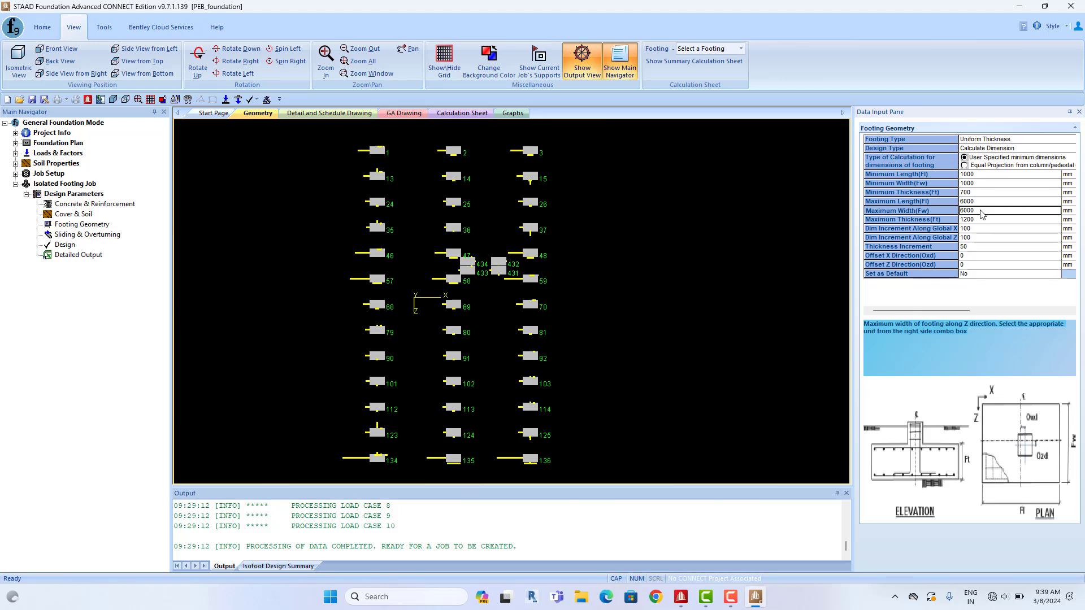
Set the footing's minimum thickness to 350 mm and review the thickness and plan dimension limits
{"action": "left_click", "coordinate": [986, 194]}
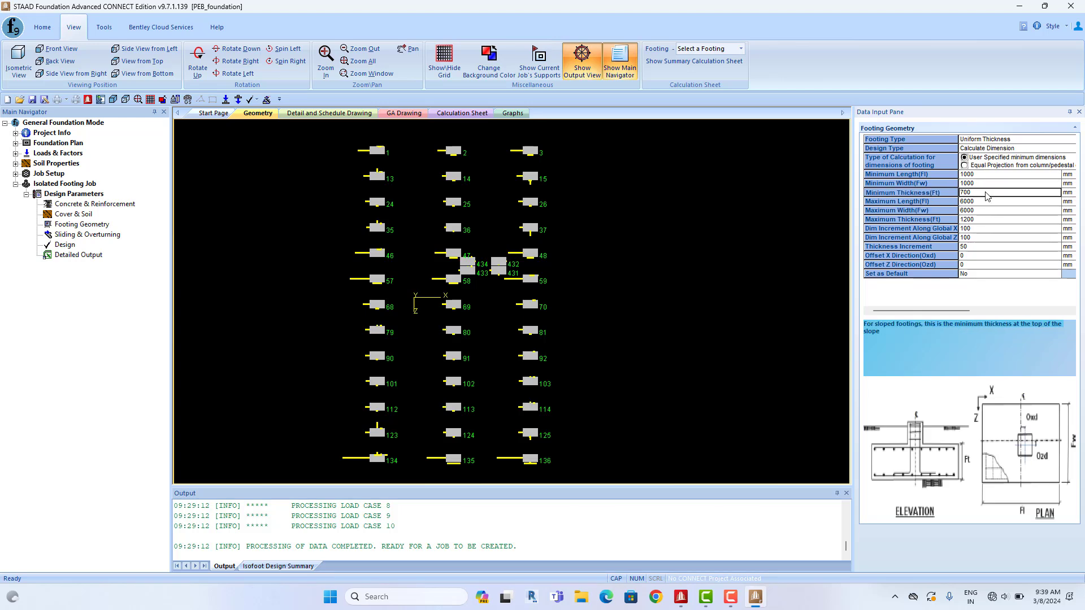
{"action": "key", "text": "BackSpace"}
{"action": "key", "text": "BackSpace"}
{"action": "key", "text": "BackSpace"}
{"action": "type", "text": "350"}
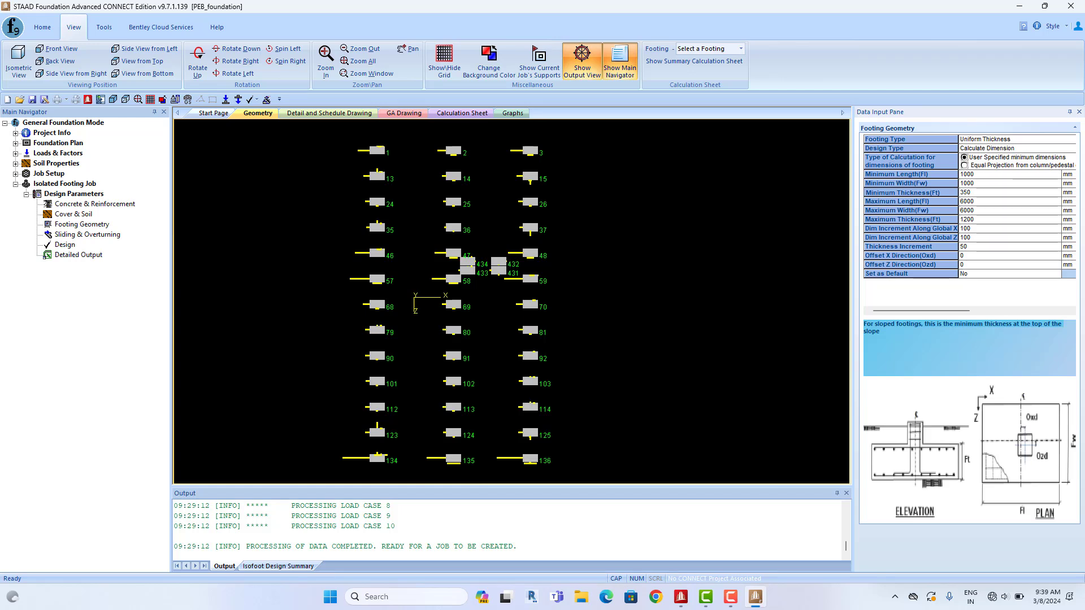
{"action": "left_click", "coordinate": [989, 222]}
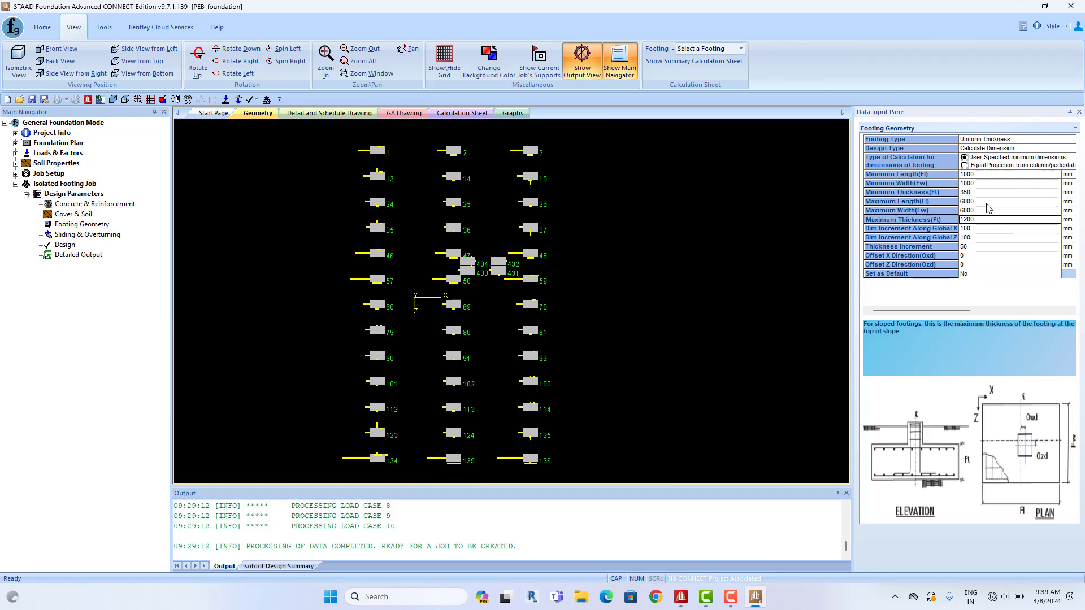
{"action": "left_click_drag", "start_coordinate": [988, 176], "coordinate": [986, 224]}
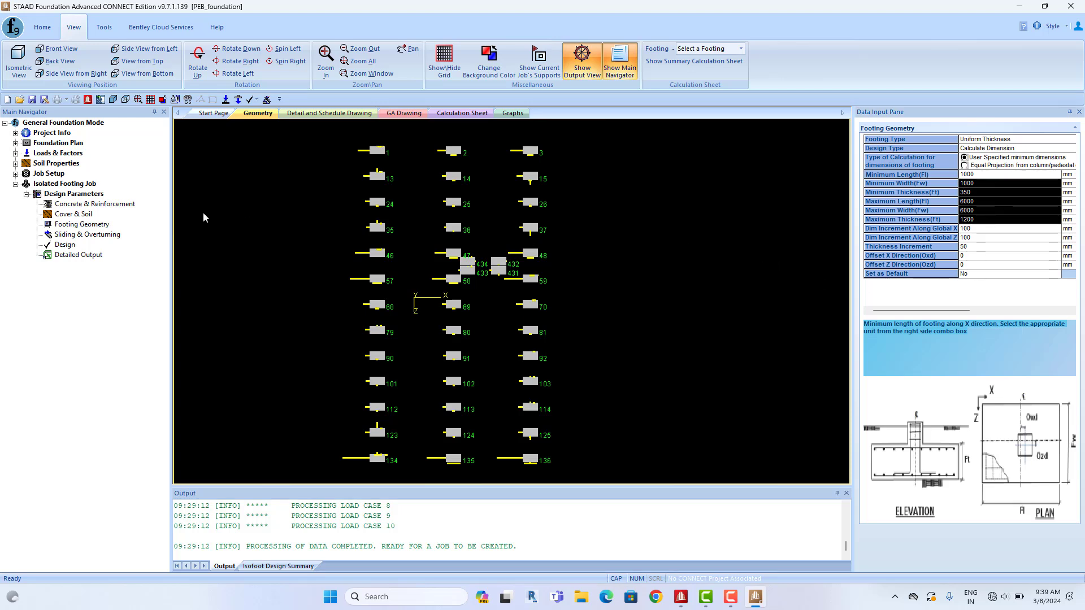
Check the sliding and overturning parameters and run the isolated footing design, saving the modified data under the current file
{"action": "left_click", "coordinate": [74, 235]}
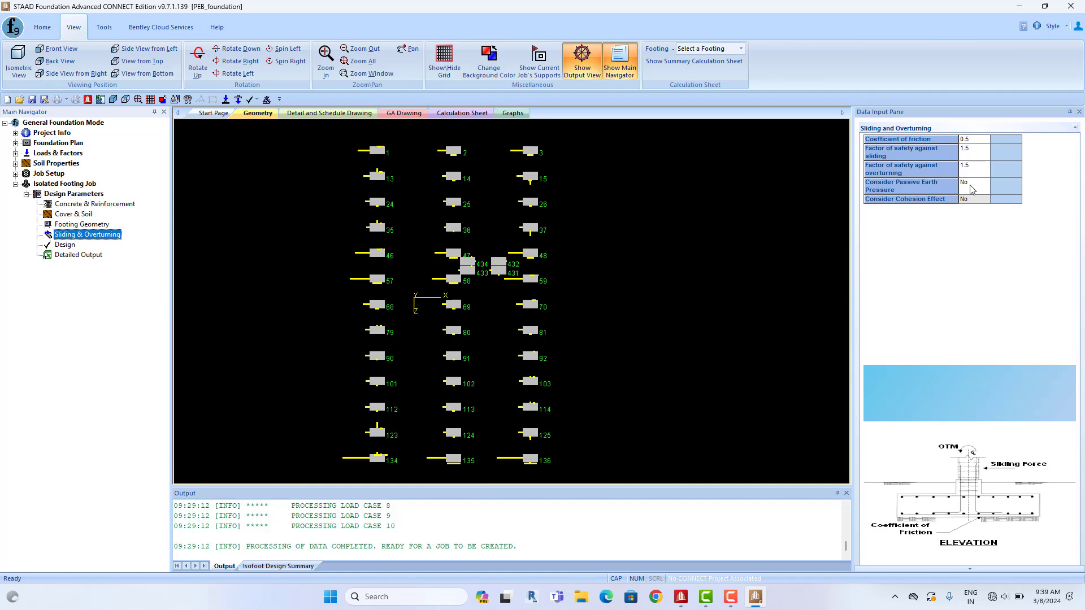
{"action": "left_click", "coordinate": [65, 245]}
{"action": "left_click", "coordinate": [544, 321]}
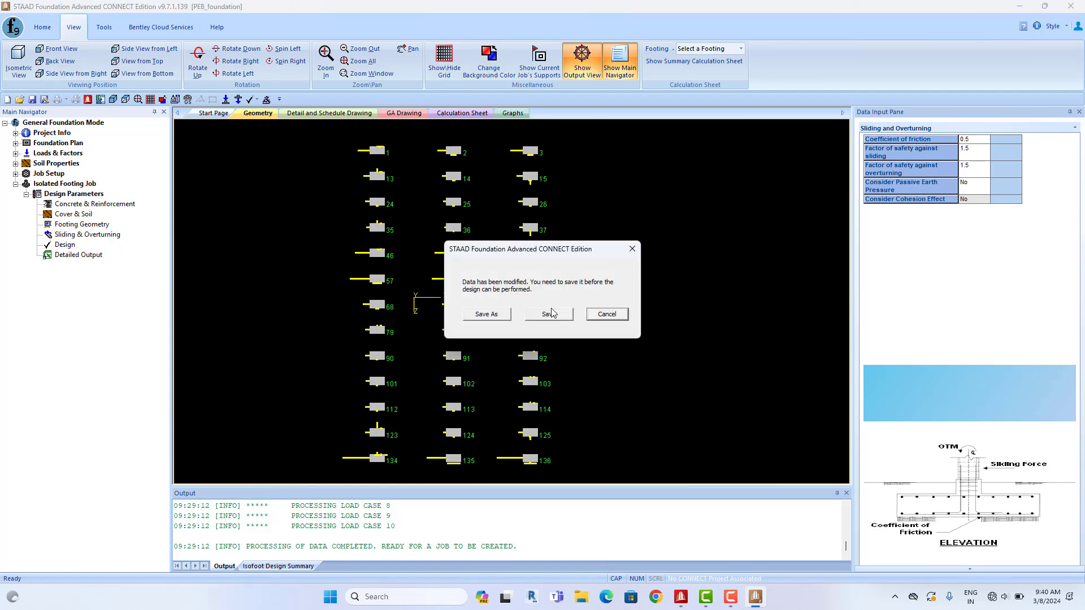
{"action": "left_click", "coordinate": [551, 315]}
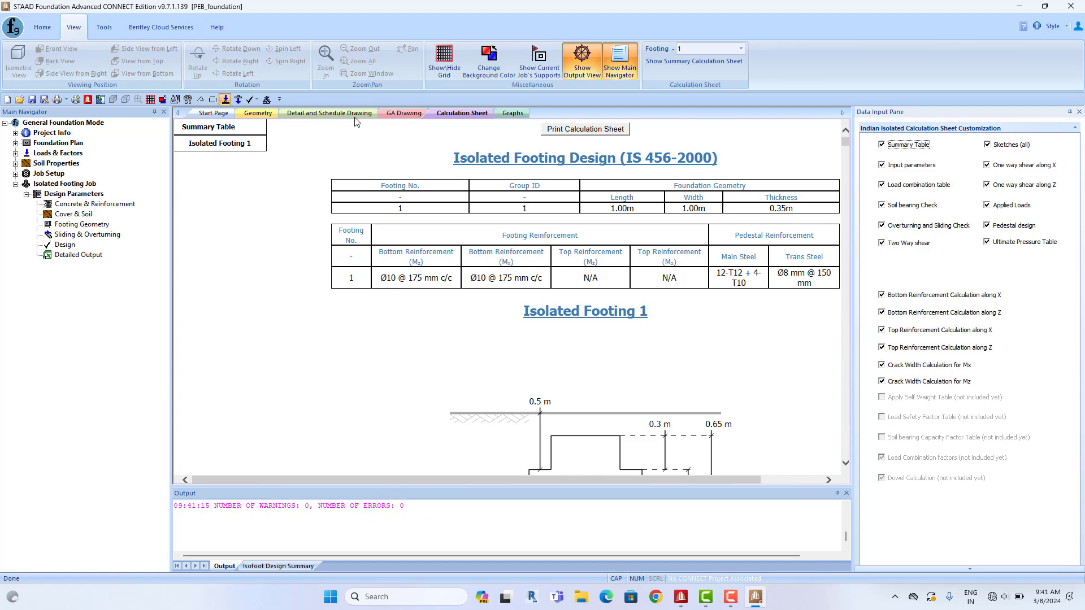
Examine the footing layout in the GA drawing along the building's grid rows, including the four closely spaced footings near mid-length
{"action": "left_click", "coordinate": [403, 113]}
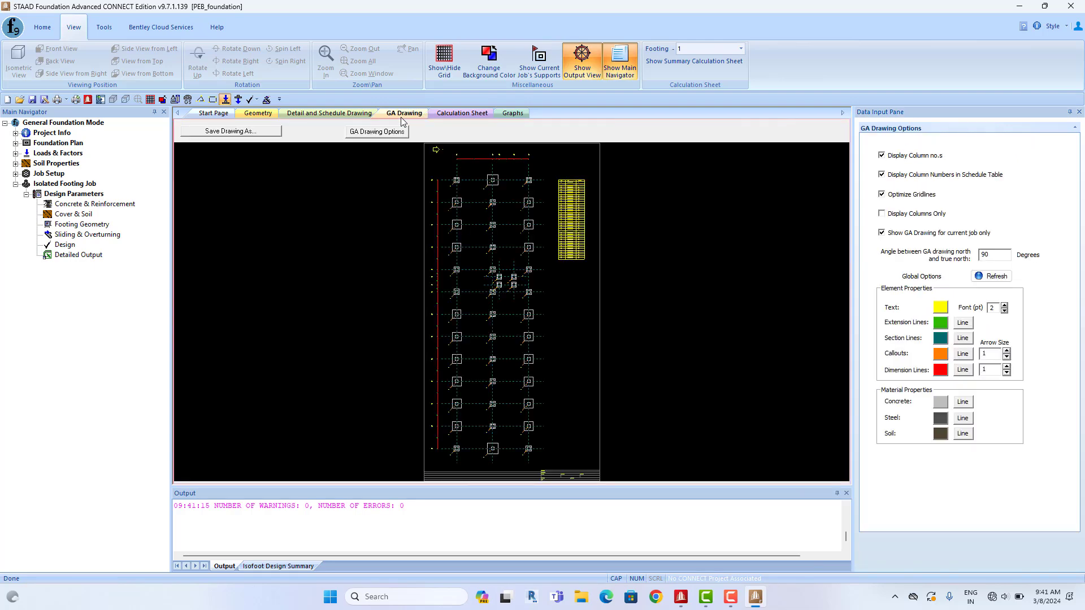
{"action": "scroll", "coordinate": [420, 272], "scroll_direction": "up", "scroll_amount": 2}
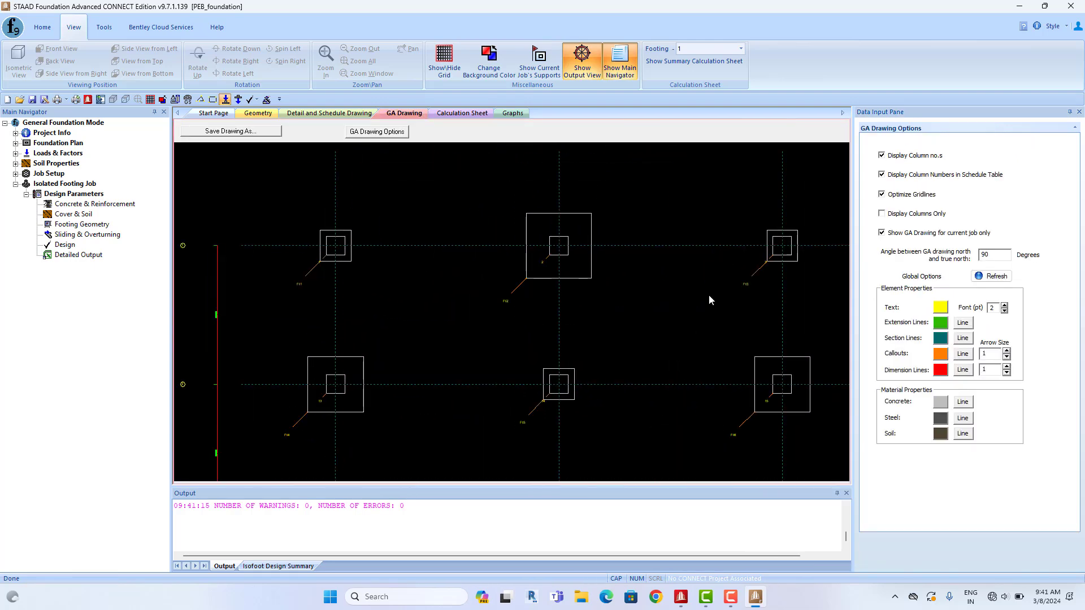
{"action": "middle_click_drag", "start_coordinate": [707, 380], "coordinate": [576, 310]}
{"action": "scroll", "coordinate": [575, 308], "scroll_direction": "down", "scroll_amount": 2}
{"action": "mouse_move", "coordinate": [579, 452]}
{"action": "middle_mouse_down"}
{"action": "mouse_move", "coordinate": [582, 279]}
{"action": "mouse_move", "coordinate": [594, 249]}
{"action": "middle_mouse_up"}
{"action": "middle_click_drag", "start_coordinate": [568, 310], "coordinate": [574, 156]}
{"action": "middle_click_drag", "start_coordinate": [519, 312], "coordinate": [500, 377]}
{"action": "scroll", "coordinate": [510, 279], "scroll_direction": "up", "scroll_amount": 5}
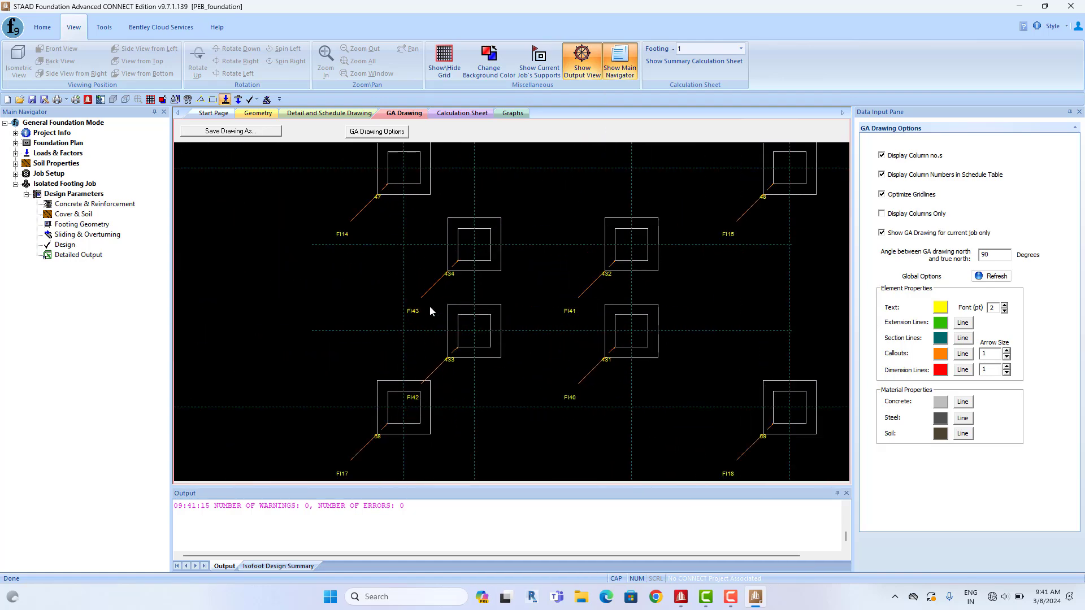
{"action": "scroll", "coordinate": [500, 268], "scroll_direction": "up", "scroll_amount": 3}
{"action": "scroll", "coordinate": [500, 270], "scroll_direction": "down", "scroll_amount": 4}
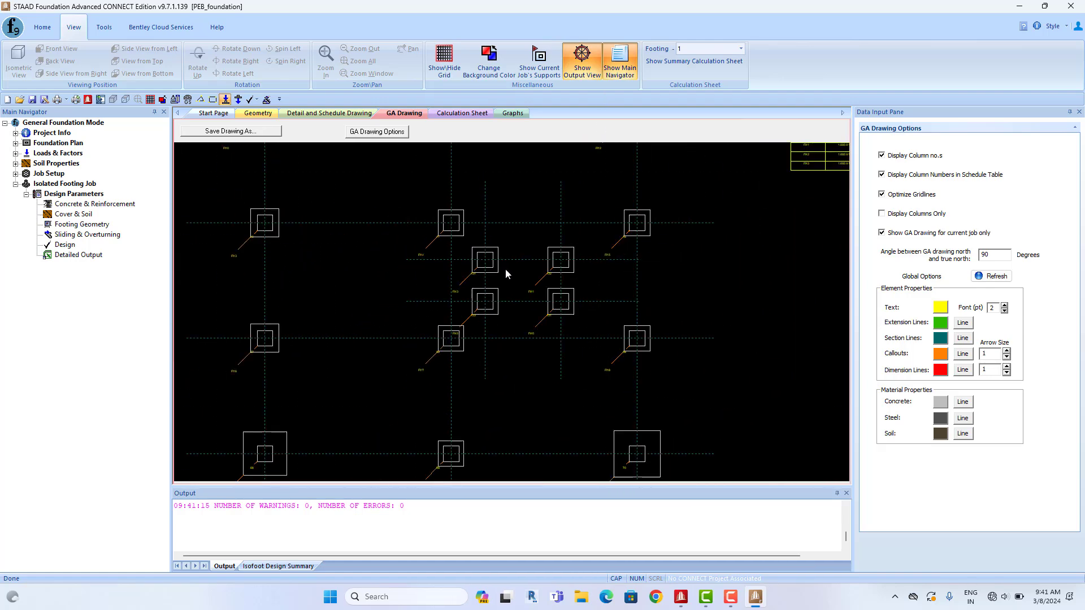
{"action": "middle_click_drag", "start_coordinate": [505, 269], "coordinate": [462, 294]}
{"action": "scroll", "coordinate": [462, 293], "scroll_direction": "down", "scroll_amount": 1}
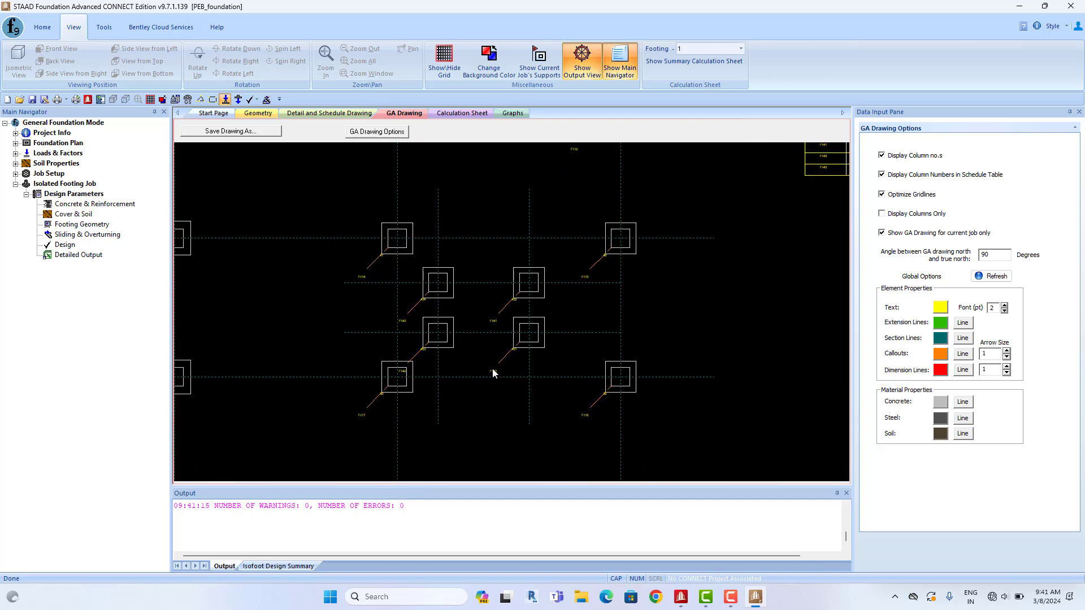
{"action": "scroll", "coordinate": [496, 323], "scroll_direction": "down", "scroll_amount": 5}
{"action": "middle_click_drag", "start_coordinate": [536, 293], "coordinate": [537, 140]}
{"action": "middle_click_drag", "start_coordinate": [535, 337], "coordinate": [545, 215]}
{"action": "scroll", "coordinate": [468, 275], "scroll_direction": "up", "scroll_amount": 3}
{"action": "scroll", "coordinate": [567, 377], "scroll_direction": "down", "scroll_amount": 4}
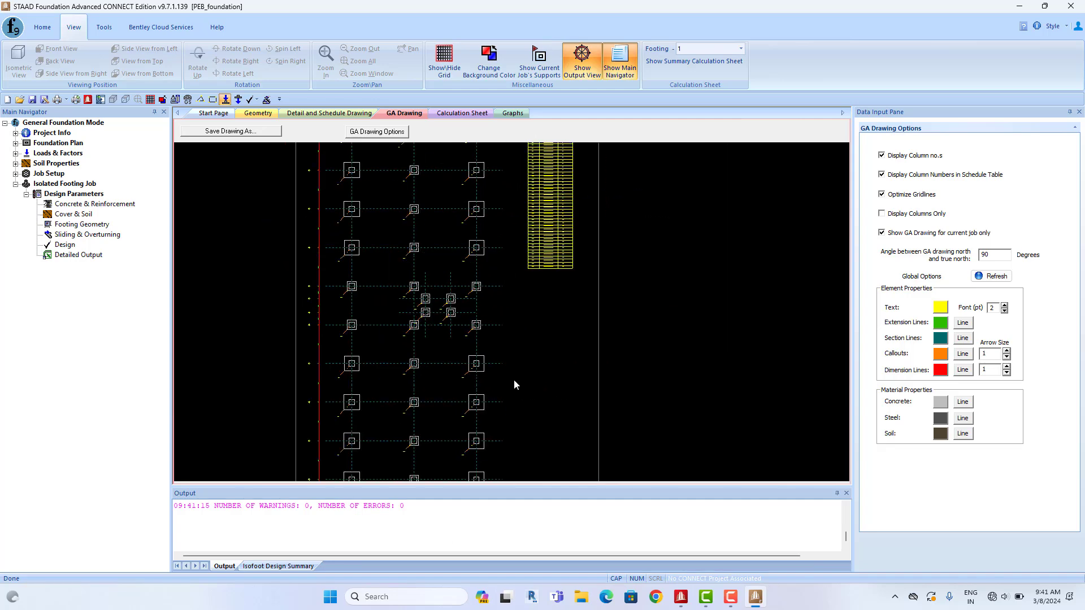
Check the sizes in the first rows of the GA drawing's footing schedule and compare them with the footing outlines on the plan
{"action": "scroll", "coordinate": [511, 276], "scroll_direction": "up", "scroll_amount": 6}
{"action": "scroll", "coordinate": [513, 273], "scroll_direction": "up", "scroll_amount": 5}
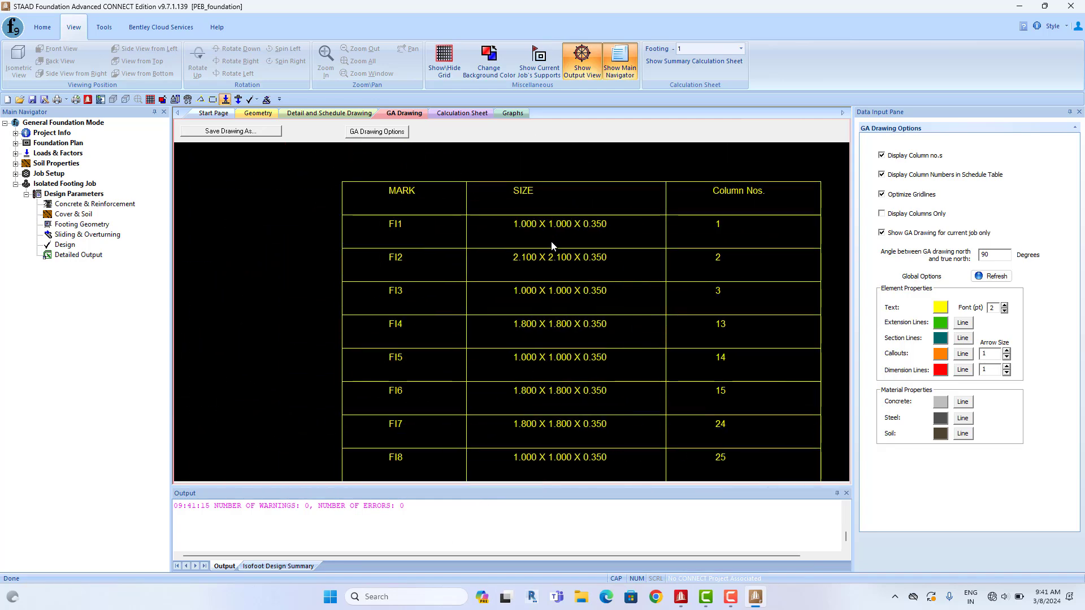
{"action": "middle_click_drag", "start_coordinate": [558, 298], "coordinate": [564, 274]}
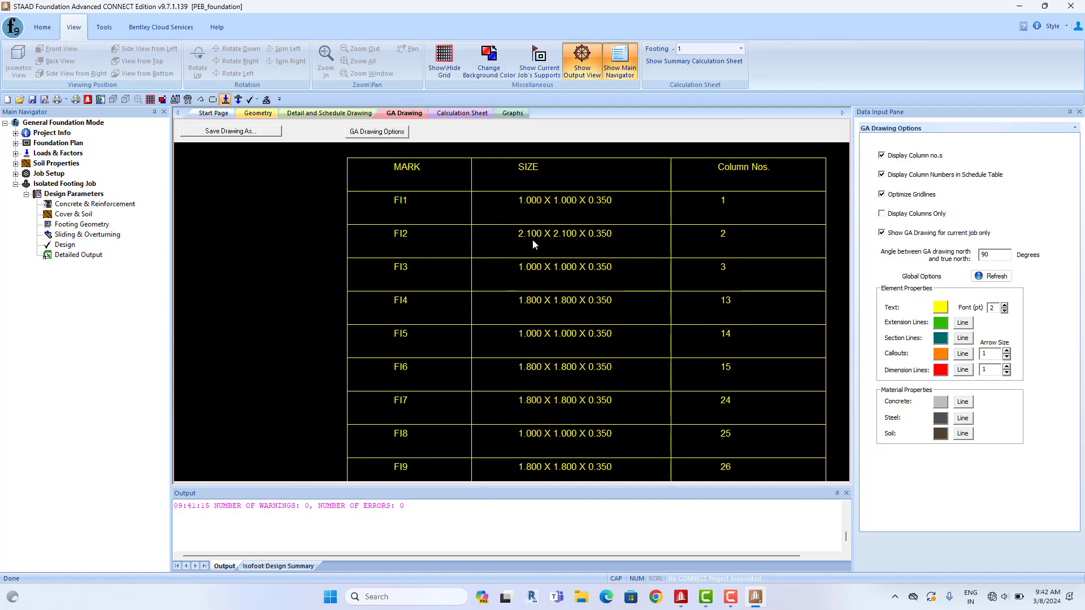
{"action": "scroll", "coordinate": [585, 238], "scroll_direction": "down", "scroll_amount": 6}
{"action": "middle_click_drag", "start_coordinate": [592, 241], "coordinate": [740, 246]}
{"action": "middle_click_drag", "start_coordinate": [509, 257], "coordinate": [676, 303]}
{"action": "middle_click_drag", "start_coordinate": [501, 313], "coordinate": [568, 317]}
{"action": "scroll", "coordinate": [581, 286], "scroll_direction": "down", "scroll_amount": 2}
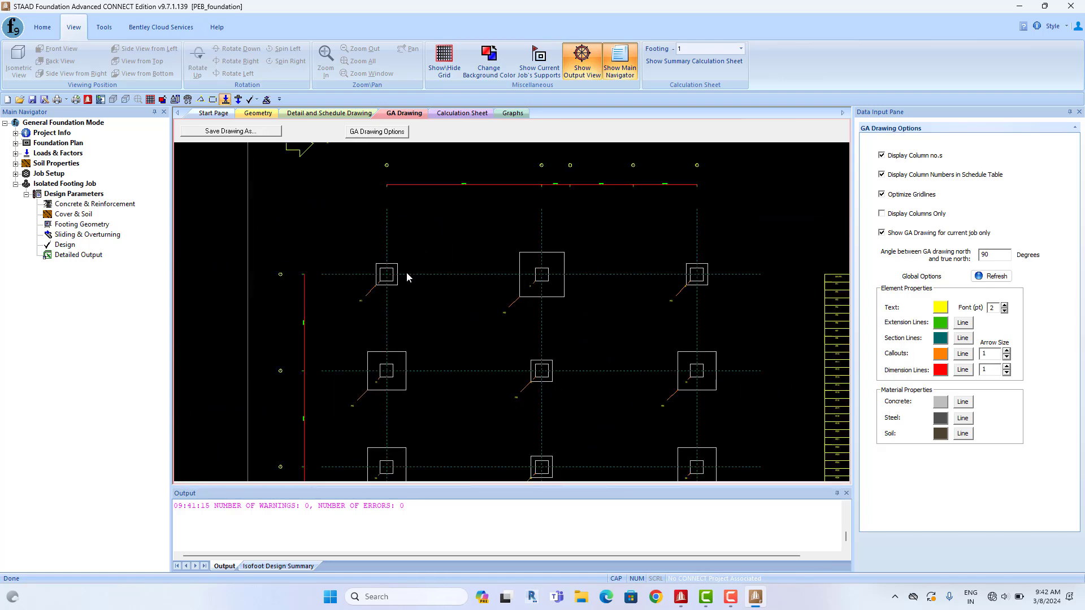
{"action": "scroll", "coordinate": [632, 316], "scroll_direction": "down", "scroll_amount": 2}
{"action": "mouse_move", "coordinate": [640, 330]}
{"action": "middle_mouse_down"}
{"action": "mouse_move", "coordinate": [583, 173]}
{"action": "mouse_move", "coordinate": [605, 172]}
{"action": "mouse_move", "coordinate": [599, 153]}
{"action": "middle_mouse_up"}
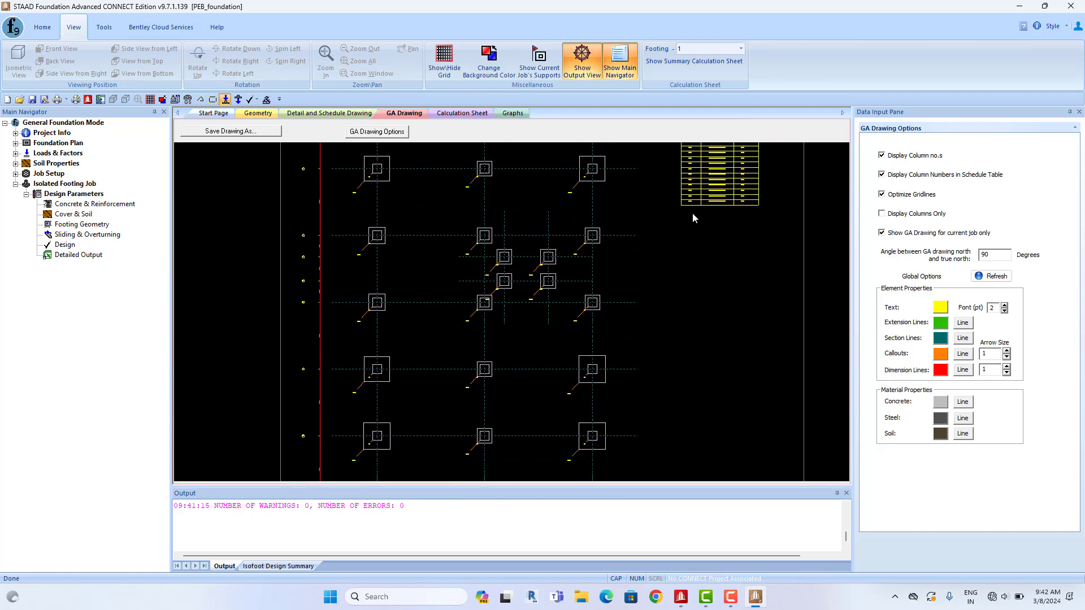
Read through the sizes and column numbers in the footing schedule from mark FI1 down to the marks beyond FI15
{"action": "middle_click_drag", "start_coordinate": [694, 212], "coordinate": [445, 475]}
{"action": "scroll", "coordinate": [469, 254], "scroll_direction": "up", "scroll_amount": 3}
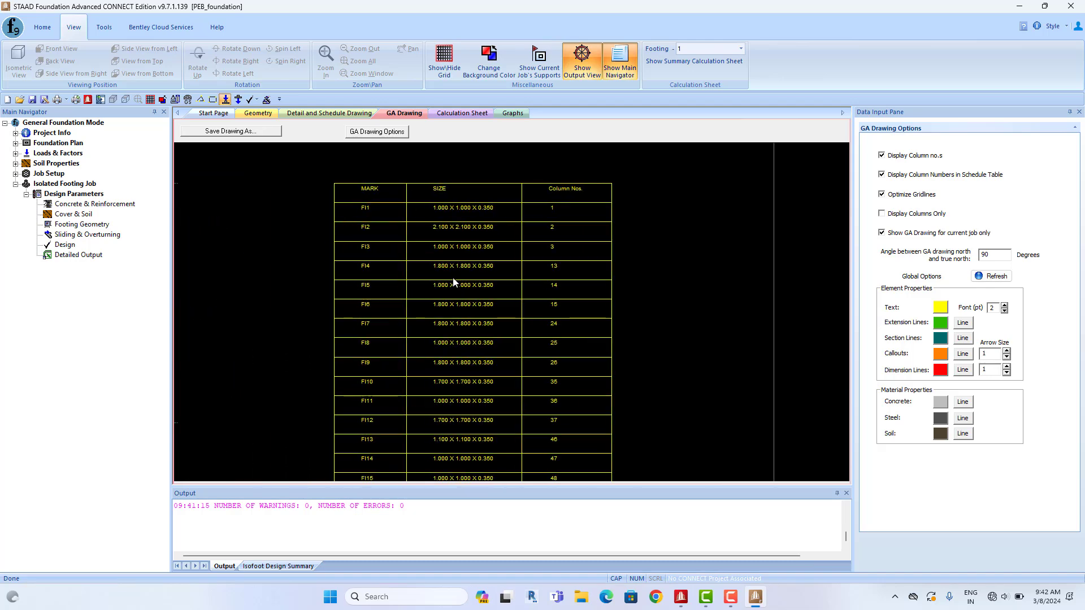
{"action": "scroll", "coordinate": [454, 282], "scroll_direction": "up", "scroll_amount": 2}
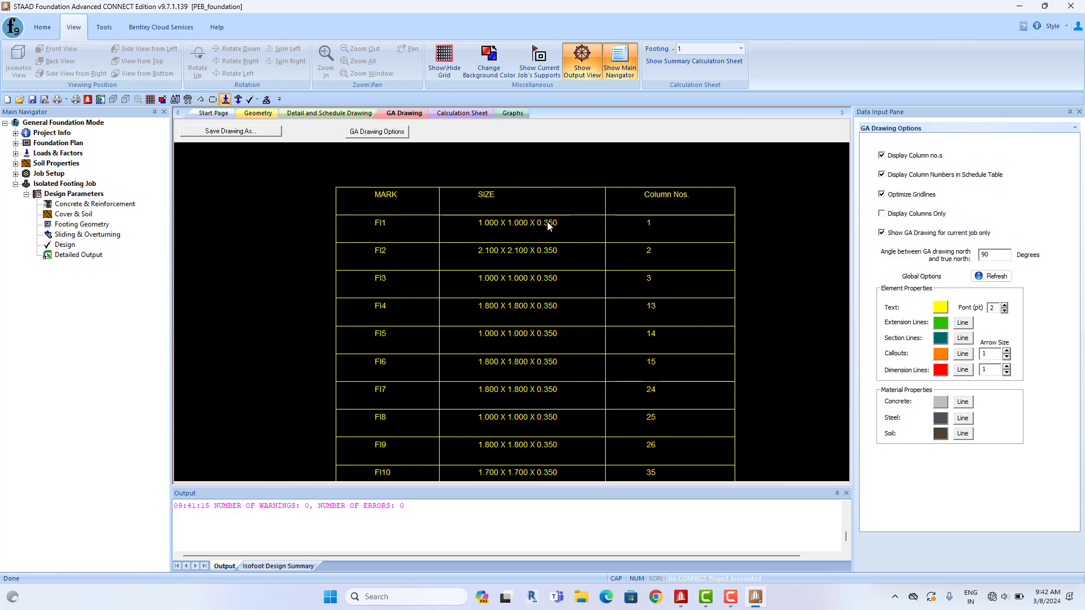
{"action": "scroll", "coordinate": [515, 336], "scroll_direction": "down", "scroll_amount": 5}
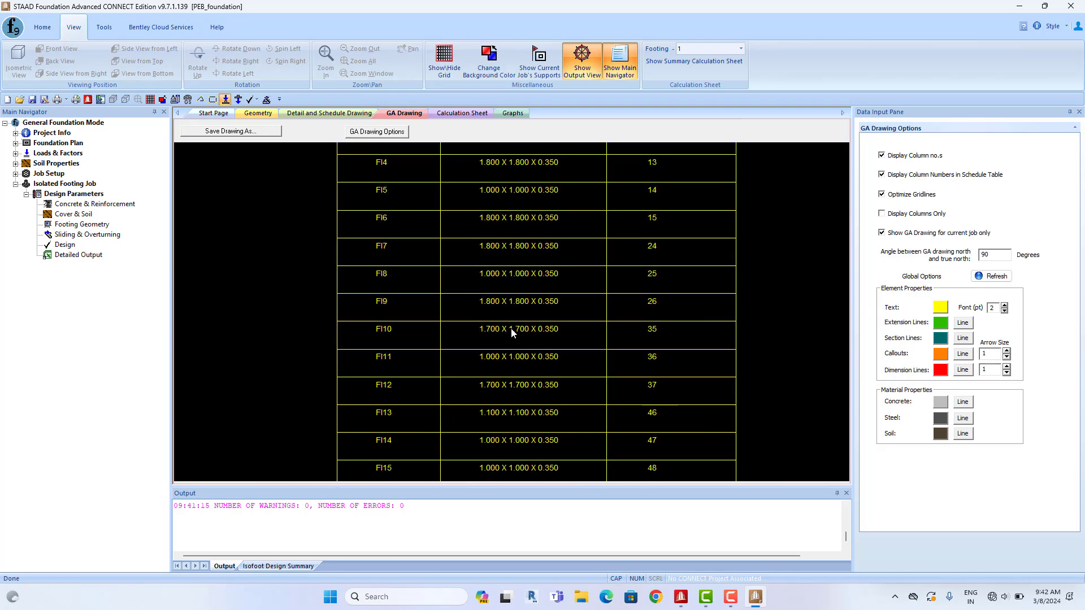
{"action": "middle_click_drag", "start_coordinate": [511, 329], "coordinate": [520, 220]}
Inspect the GA plan's footing rows and identify the marks of the footings at columns 1 and 2
{"action": "scroll", "coordinate": [509, 297], "scroll_direction": "down", "scroll_amount": 8}
{"action": "mouse_move", "coordinate": [406, 361]}
{"action": "middle_mouse_down"}
{"action": "mouse_move", "coordinate": [599, 261]}
{"action": "mouse_move", "coordinate": [631, 218]}
{"action": "middle_mouse_up"}
{"action": "scroll", "coordinate": [604, 231], "scroll_direction": "down", "scroll_amount": 3}
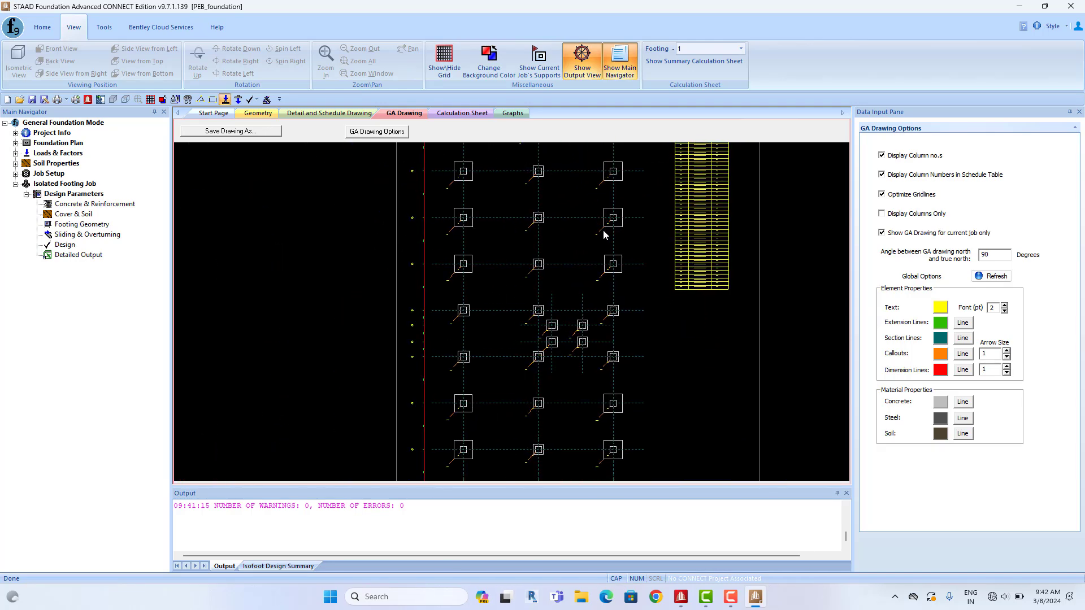
{"action": "mouse_move", "coordinate": [566, 348]}
{"action": "middle_mouse_down"}
{"action": "mouse_move", "coordinate": [574, 192]}
{"action": "mouse_move", "coordinate": [600, 156]}
{"action": "middle_mouse_up"}
{"action": "middle_click_drag", "start_coordinate": [601, 251], "coordinate": [578, 399]}
{"action": "mouse_move", "coordinate": [547, 222]}
{"action": "middle_mouse_down"}
{"action": "mouse_move", "coordinate": [484, 446]}
{"action": "mouse_move", "coordinate": [505, 395]}
{"action": "middle_mouse_up"}
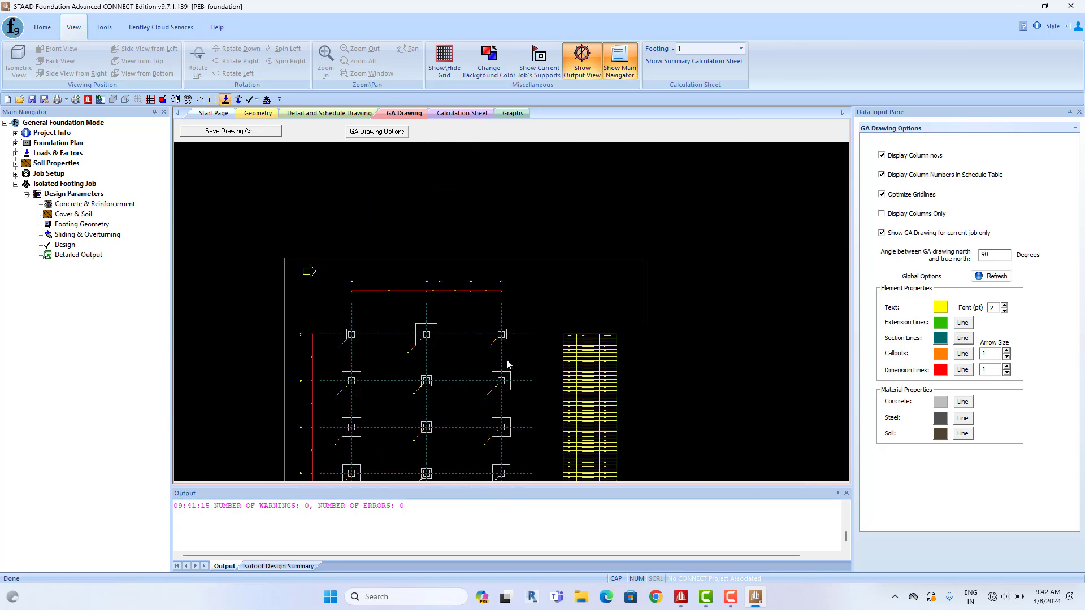
{"action": "scroll", "coordinate": [420, 348], "scroll_direction": "up", "scroll_amount": 2}
{"action": "middle_click_drag", "start_coordinate": [347, 346], "coordinate": [438, 326]}
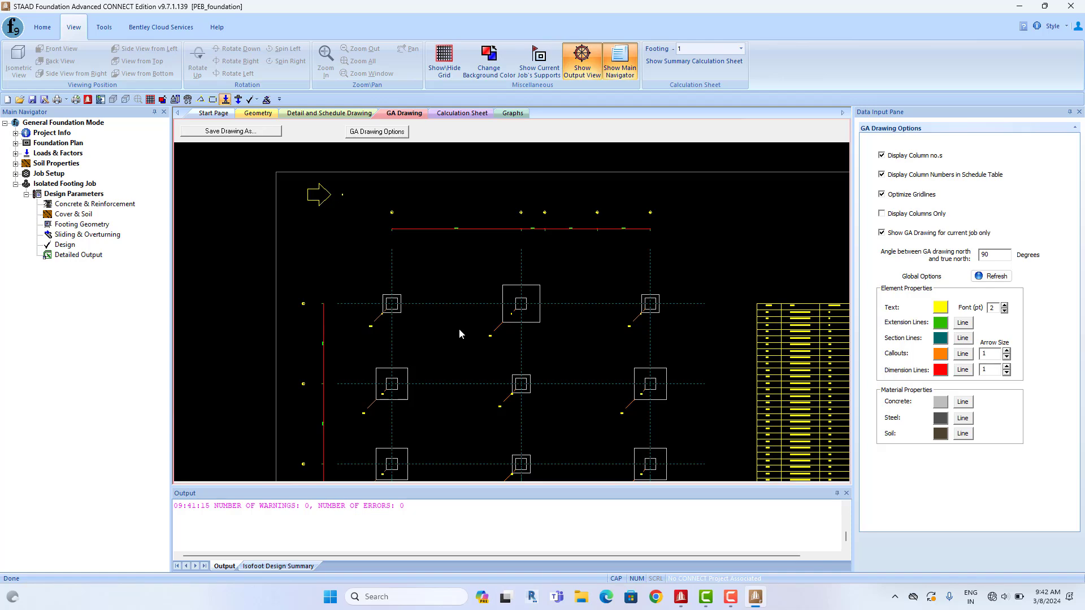
{"action": "scroll", "coordinate": [420, 330], "scroll_direction": "up", "scroll_amount": 2}
{"action": "scroll", "coordinate": [381, 325], "scroll_direction": "up", "scroll_amount": 3}
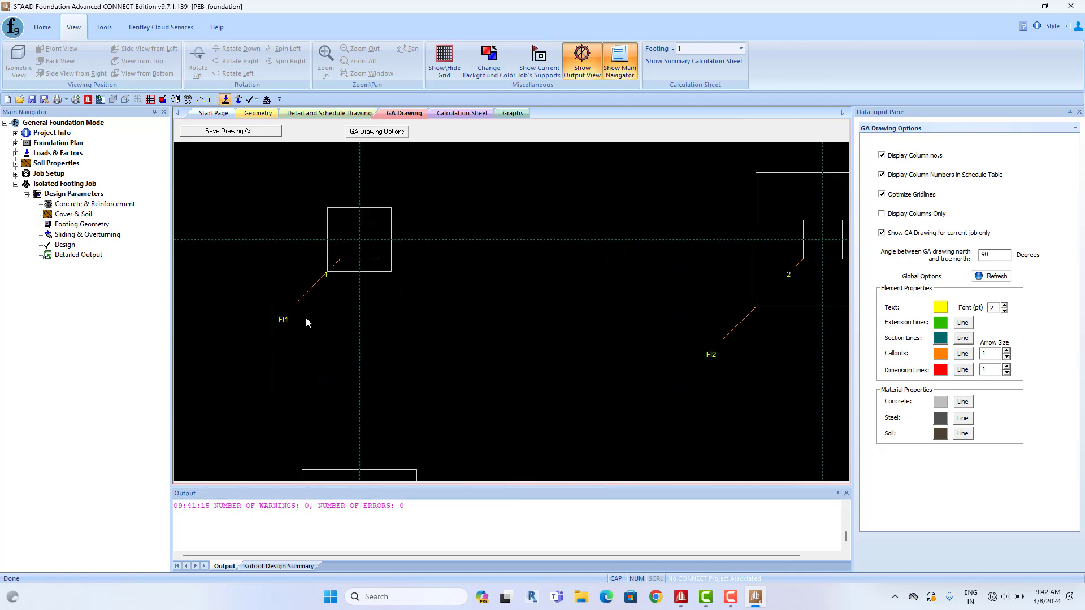
Look up the sizes of footings FI1 and FI2 in the GA drawing's schedule table
{"action": "scroll", "coordinate": [306, 318], "scroll_direction": "down", "scroll_amount": 5}
{"action": "middle_click_drag", "start_coordinate": [399, 325], "coordinate": [232, 311]}
{"action": "mouse_move", "coordinate": [725, 279]}
{"action": "middle_mouse_down"}
{"action": "mouse_move", "coordinate": [462, 248]}
{"action": "mouse_move", "coordinate": [513, 254]}
{"action": "mouse_move", "coordinate": [527, 209]}
{"action": "middle_mouse_up"}
{"action": "scroll", "coordinate": [468, 249], "scroll_direction": "up", "scroll_amount": 7}
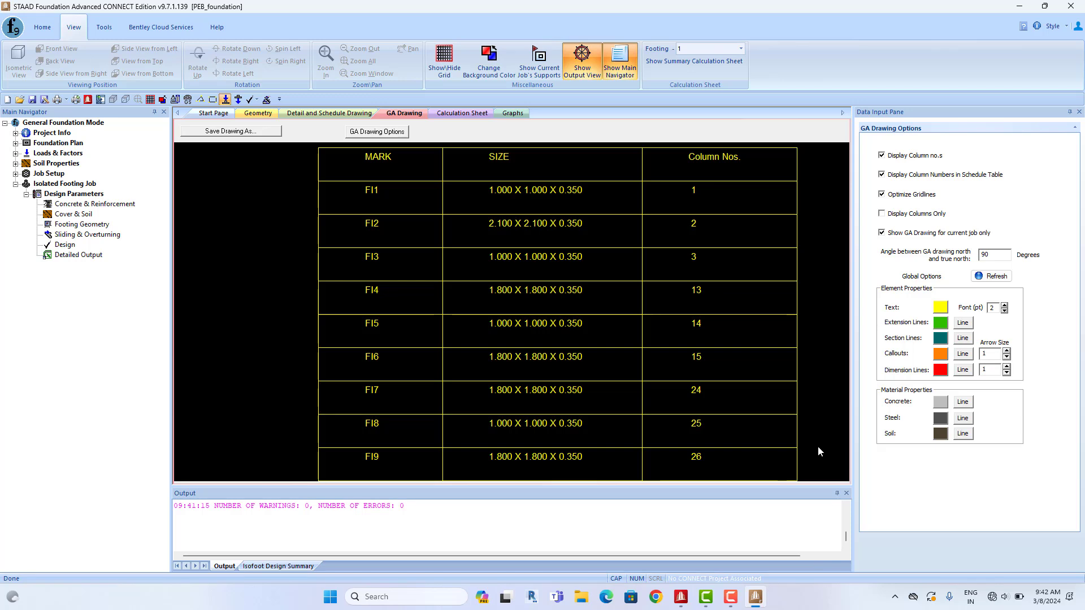
Set the base value of soil bearing capacity to 20 tonf/m2 and rerun the isolated footing design
{"action": "left_click", "coordinate": [77, 215]}
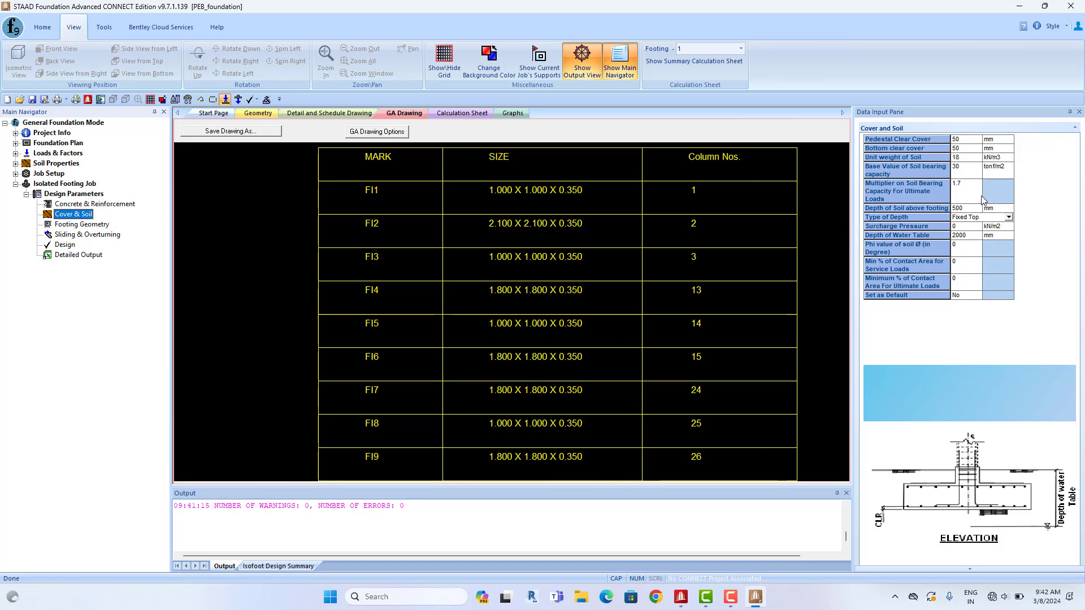
{"action": "left_click", "coordinate": [973, 168]}
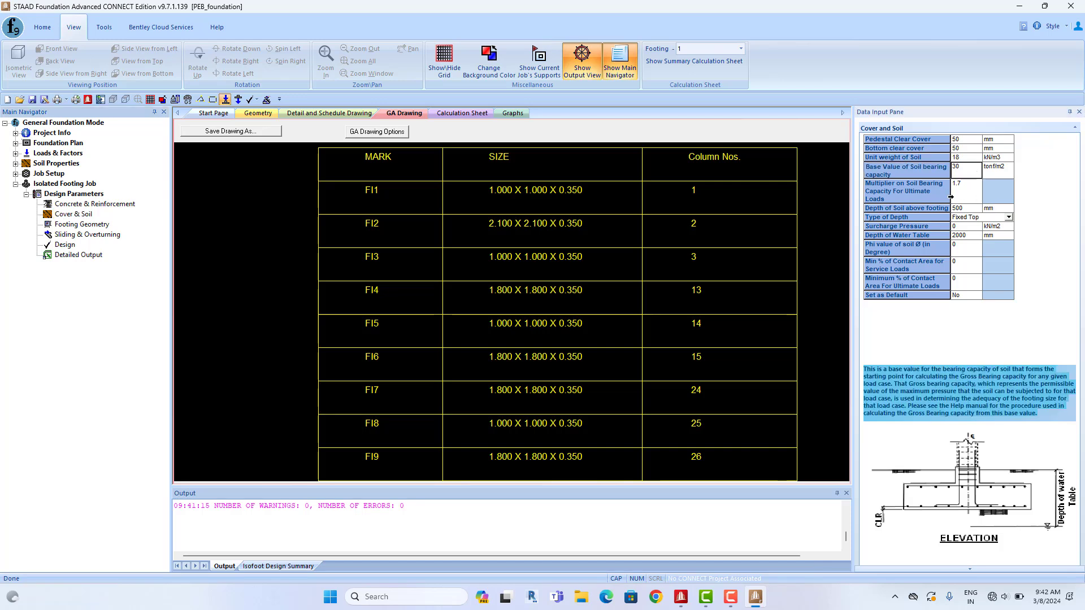
{"action": "type", "text": "20"}
{"action": "left_click", "coordinate": [65, 244]}
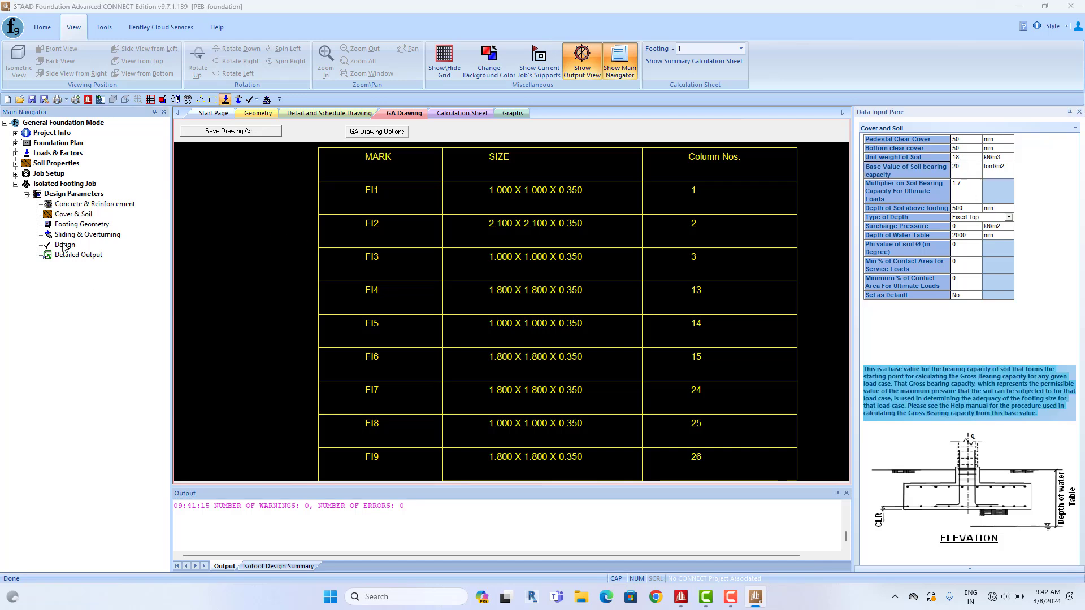
{"action": "left_click", "coordinate": [549, 319]}
{"action": "left_click", "coordinate": [552, 315]}
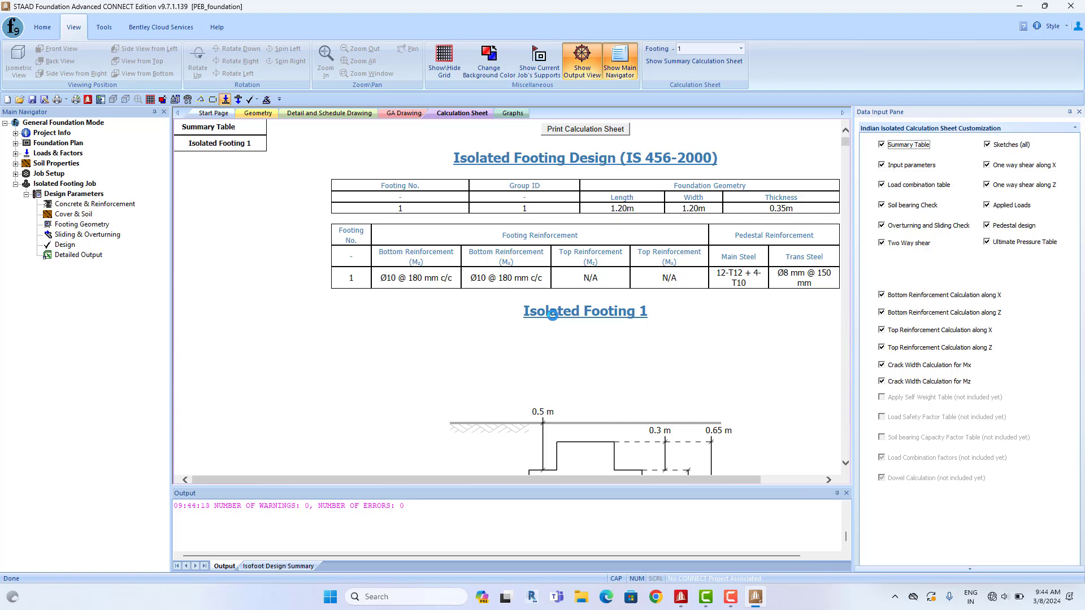
Read the redesigned footing sizes in the GA drawing's schedule from mark FI1 downward
{"action": "left_click", "coordinate": [404, 113]}
{"action": "scroll", "coordinate": [594, 186], "scroll_direction": "up", "scroll_amount": 6}
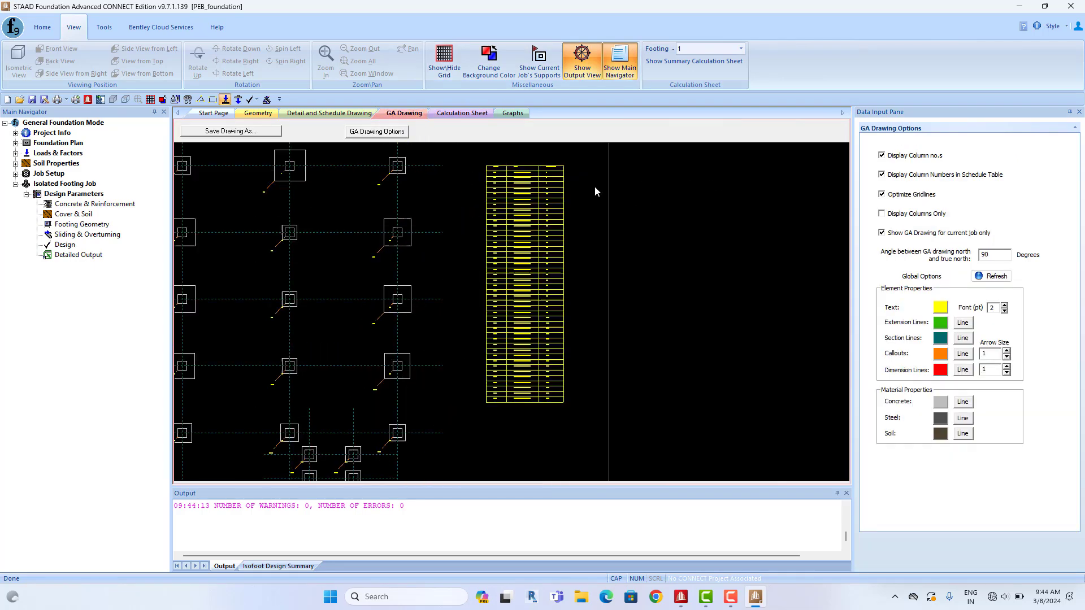
{"action": "middle_click_drag", "start_coordinate": [561, 276], "coordinate": [565, 275]}
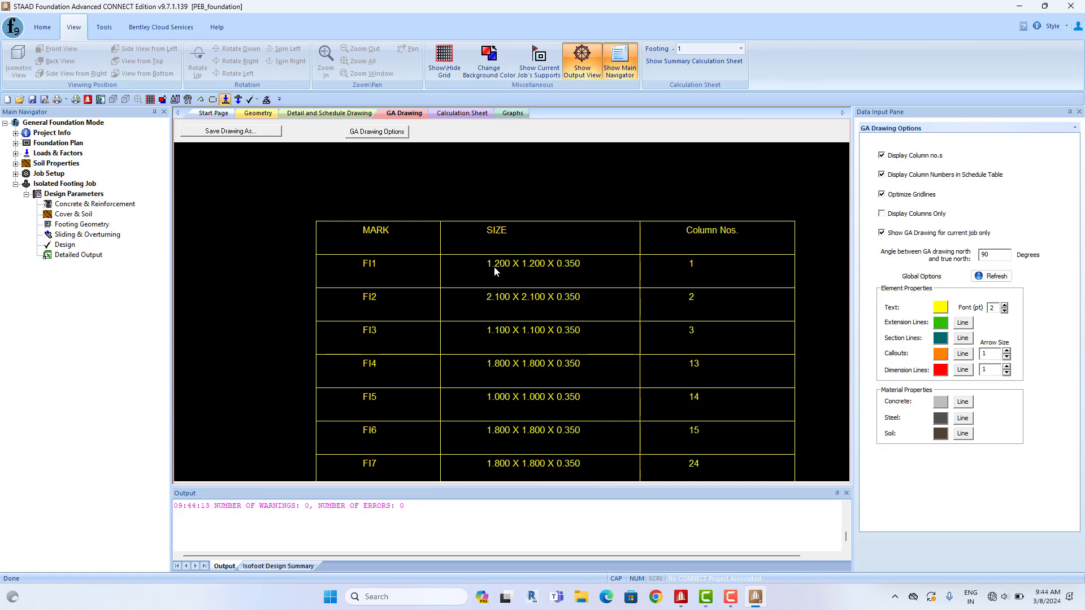
{"action": "middle_click_drag", "start_coordinate": [532, 269], "coordinate": [542, 247]}
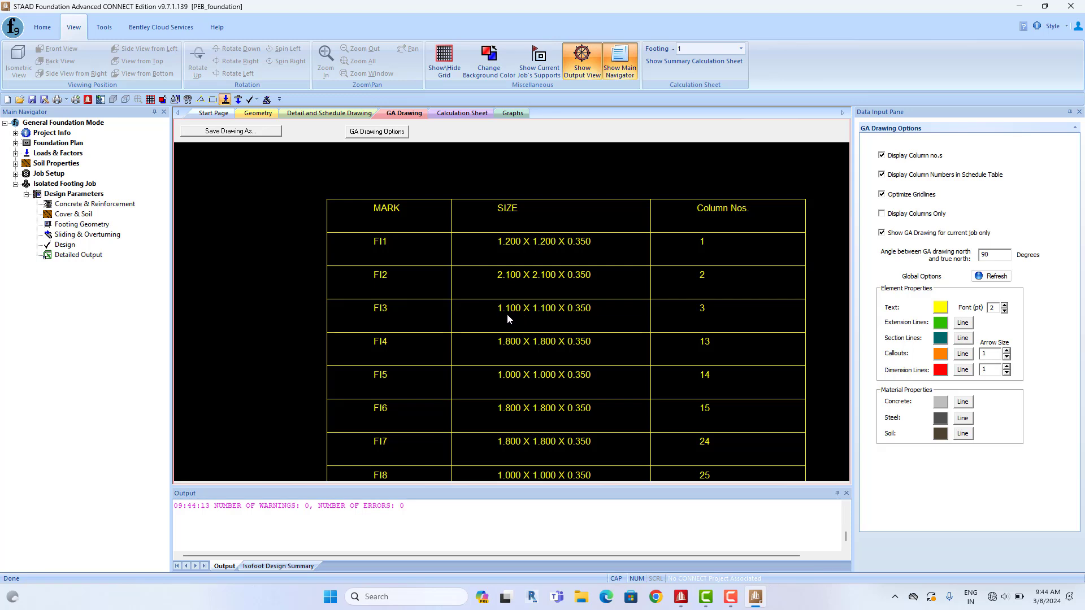
{"action": "scroll", "coordinate": [538, 313], "scroll_direction": "down", "scroll_amount": 2}
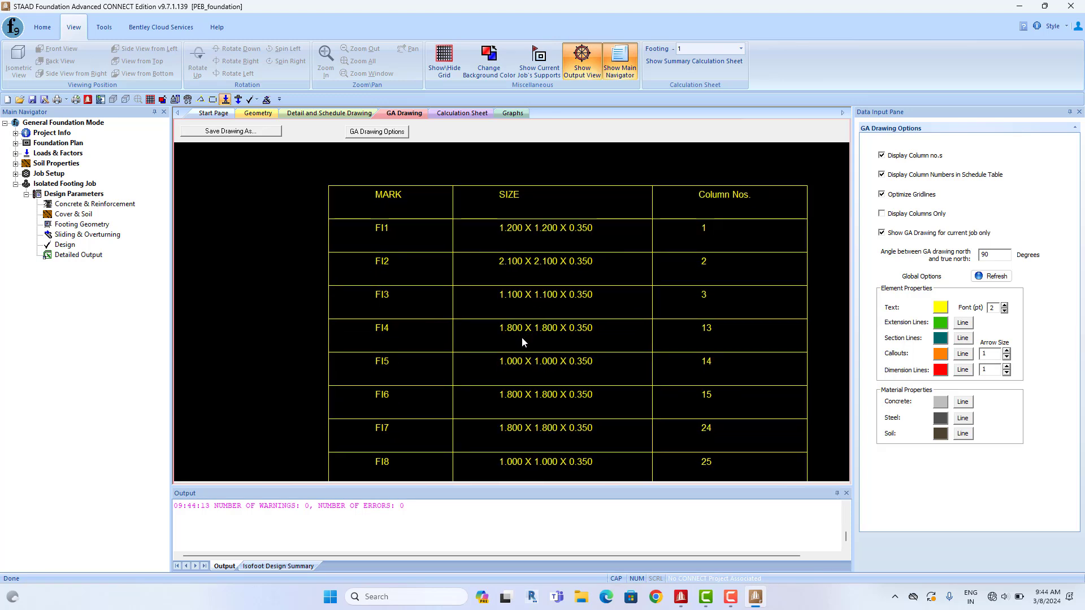
{"action": "scroll", "coordinate": [523, 371], "scroll_direction": "down", "scroll_amount": 3}
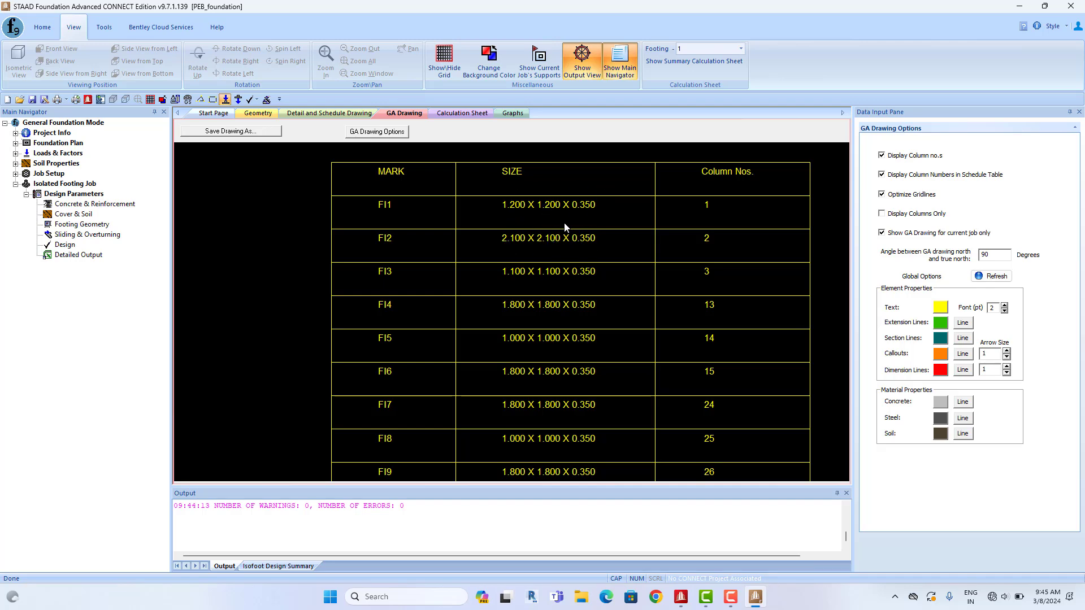
{"action": "scroll", "coordinate": [569, 280], "scroll_direction": "down", "scroll_amount": 4}
{"action": "mouse_move", "coordinate": [569, 281]}
{"action": "middle_mouse_down"}
{"action": "mouse_move", "coordinate": [588, 247]}
{"action": "mouse_move", "coordinate": [588, 132]}
{"action": "middle_mouse_up"}
{"action": "middle_click_drag", "start_coordinate": [586, 292], "coordinate": [597, 188]}
{"action": "middle_click_drag", "start_coordinate": [610, 297], "coordinate": [619, 178]}
Examine the GA plan around the four closely spaced inner footings and check their marks and clearance from the neighbouring footings
{"action": "scroll", "coordinate": [577, 195], "scroll_direction": "down", "scroll_amount": 3}
{"action": "middle_click_drag", "start_coordinate": [411, 340], "coordinate": [692, 310]}
{"action": "scroll", "coordinate": [692, 310], "scroll_direction": "down", "scroll_amount": 2}
{"action": "middle_click_drag", "start_coordinate": [621, 323], "coordinate": [693, 317]}
{"action": "scroll", "coordinate": [692, 317], "scroll_direction": "down", "scroll_amount": 3}
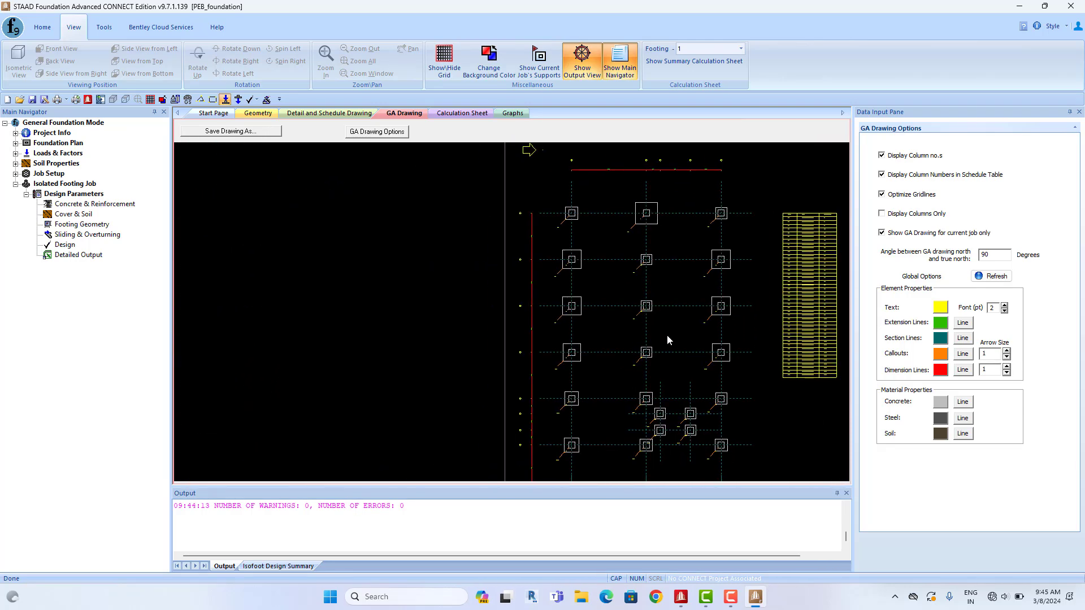
{"action": "mouse_move", "coordinate": [677, 429]}
{"action": "middle_mouse_down"}
{"action": "mouse_move", "coordinate": [592, 314]}
{"action": "mouse_move", "coordinate": [510, 274]}
{"action": "middle_mouse_up"}
{"action": "scroll", "coordinate": [592, 316], "scroll_direction": "up", "scroll_amount": 3}
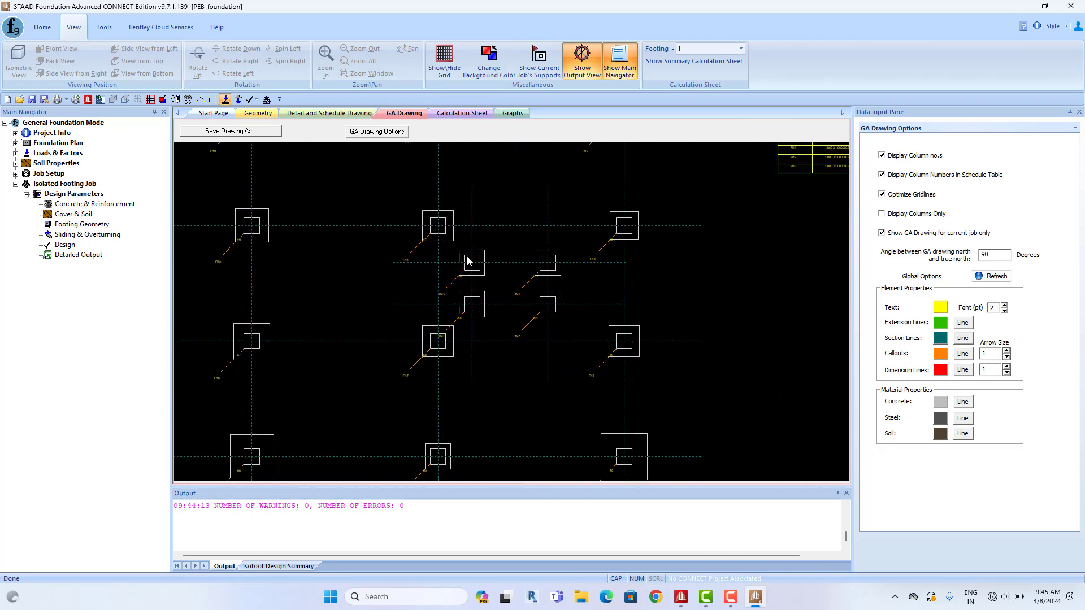
{"action": "scroll", "coordinate": [469, 256], "scroll_direction": "up", "scroll_amount": 3}
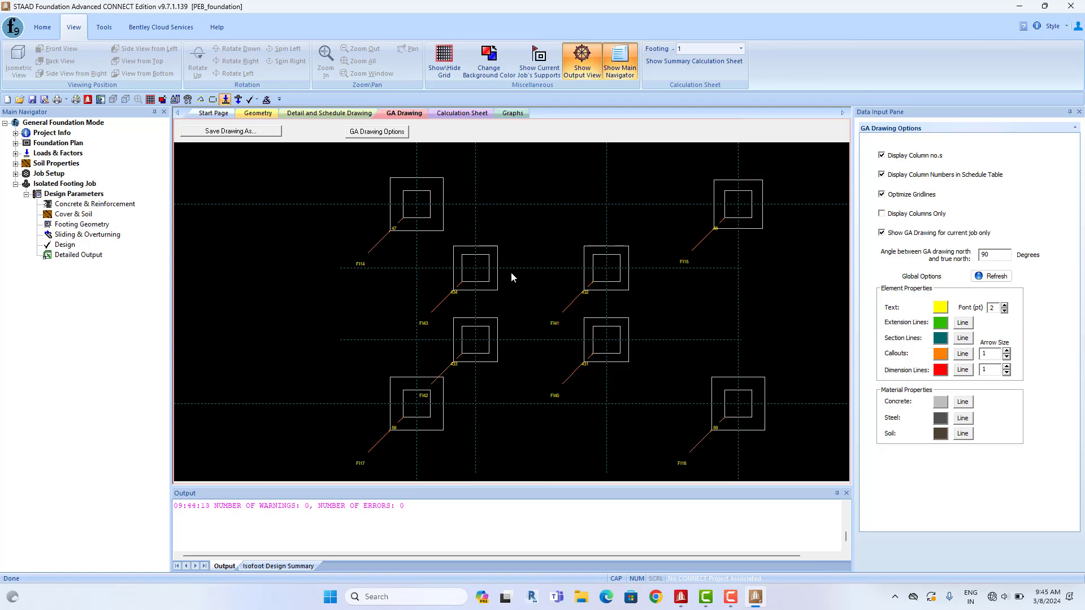
{"action": "scroll", "coordinate": [512, 276], "scroll_direction": "down", "scroll_amount": 3}
{"action": "scroll", "coordinate": [537, 273], "scroll_direction": "up", "scroll_amount": 1}
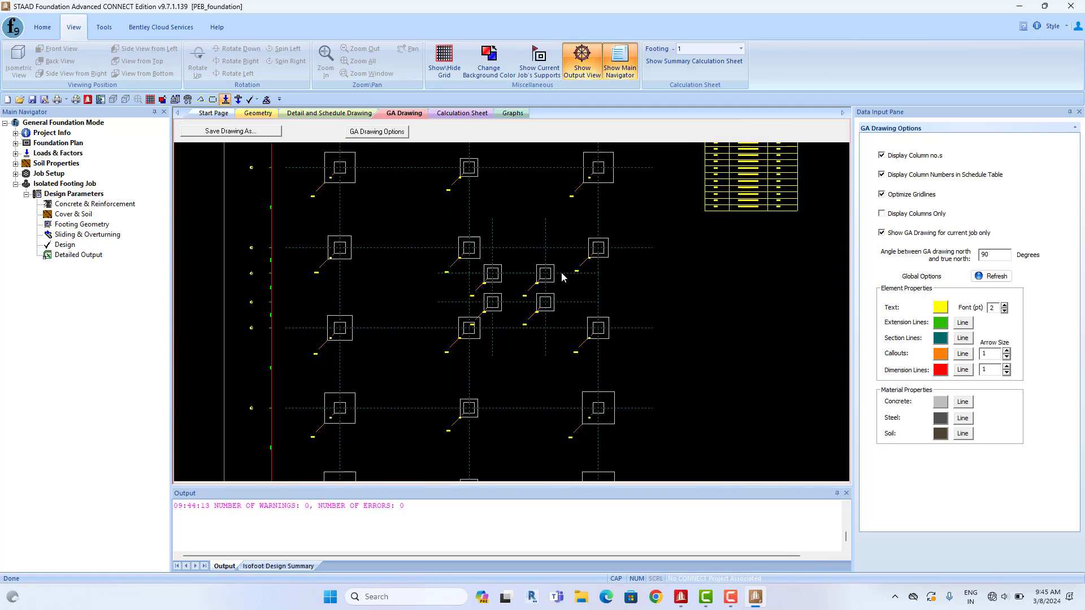
Survey the overall footing layout on the GA plan from the title block end to the first grid row
{"action": "scroll", "coordinate": [542, 226], "scroll_direction": "down", "scroll_amount": 2}
{"action": "scroll", "coordinate": [585, 216], "scroll_direction": "down", "scroll_amount": 1}
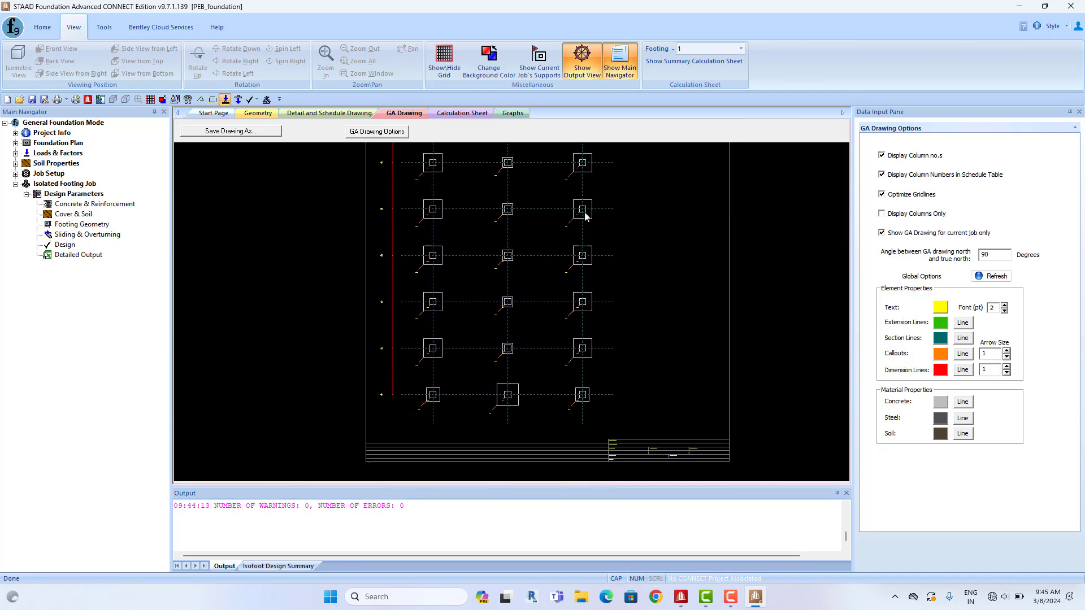
{"action": "scroll", "coordinate": [566, 416], "scroll_direction": "down", "scroll_amount": 3}
{"action": "scroll", "coordinate": [531, 323], "scroll_direction": "up", "scroll_amount": 2}
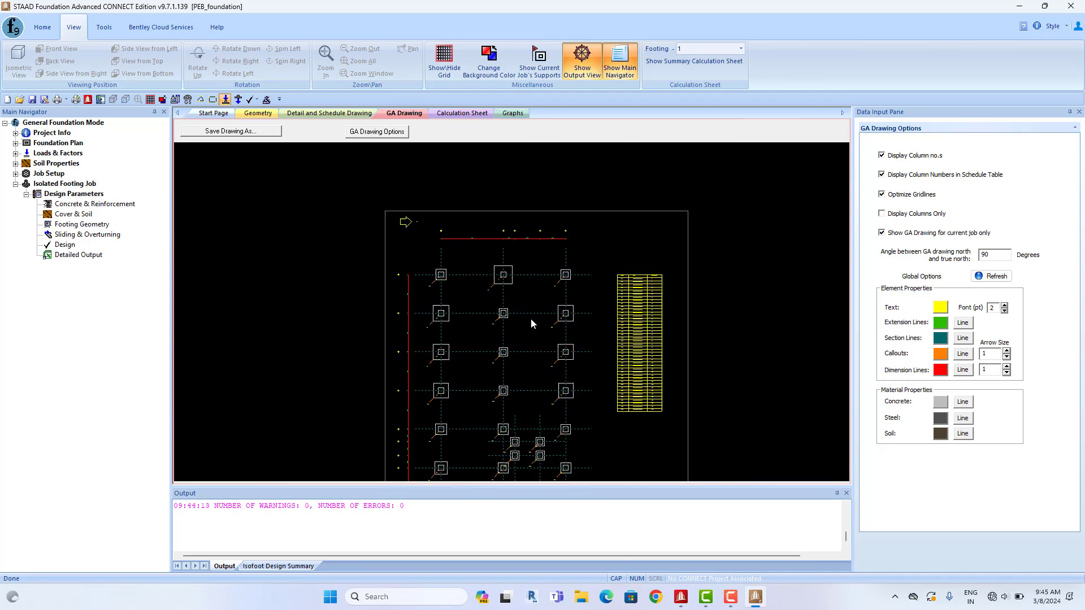
{"action": "scroll", "coordinate": [531, 323], "scroll_direction": "up", "scroll_amount": 3}
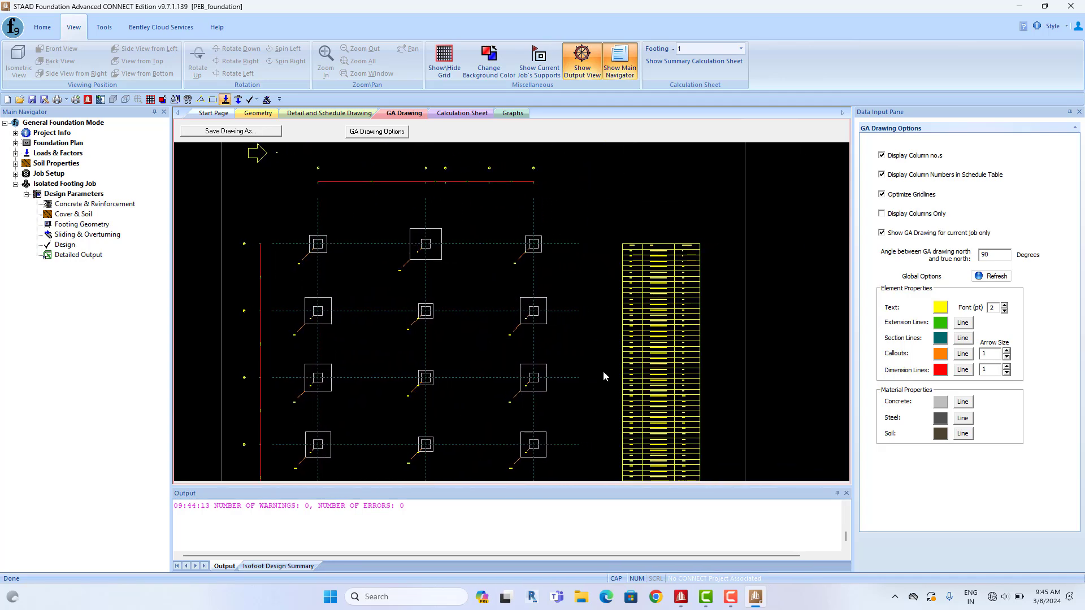
{"action": "scroll", "coordinate": [602, 371], "scroll_direction": "down", "scroll_amount": 2}
{"action": "scroll", "coordinate": [548, 419], "scroll_direction": "up", "scroll_amount": 2}
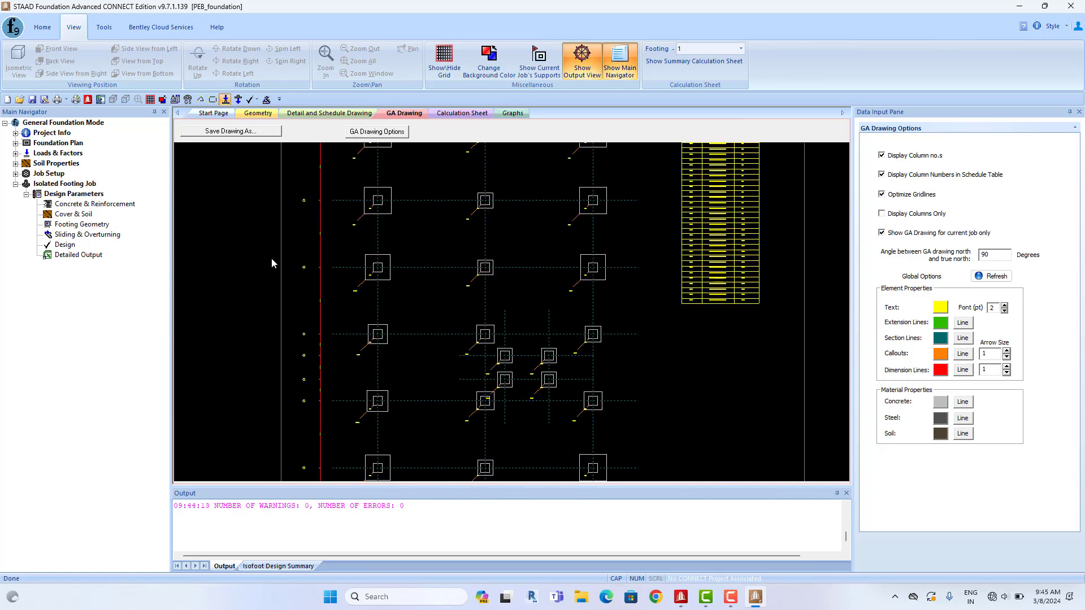
Set the base value of soil bearing capacity to 12 tonf/m2 and rerun the isolated footing design
{"action": "left_click", "coordinate": [78, 217]}
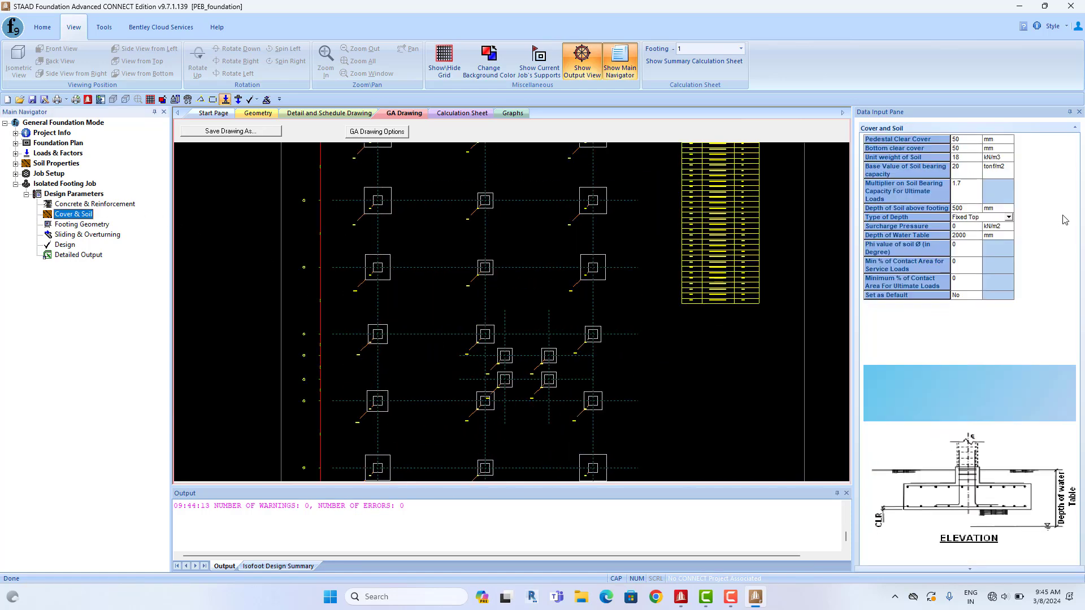
{"action": "left_click", "coordinate": [979, 170]}
{"action": "type", "text": "1"}
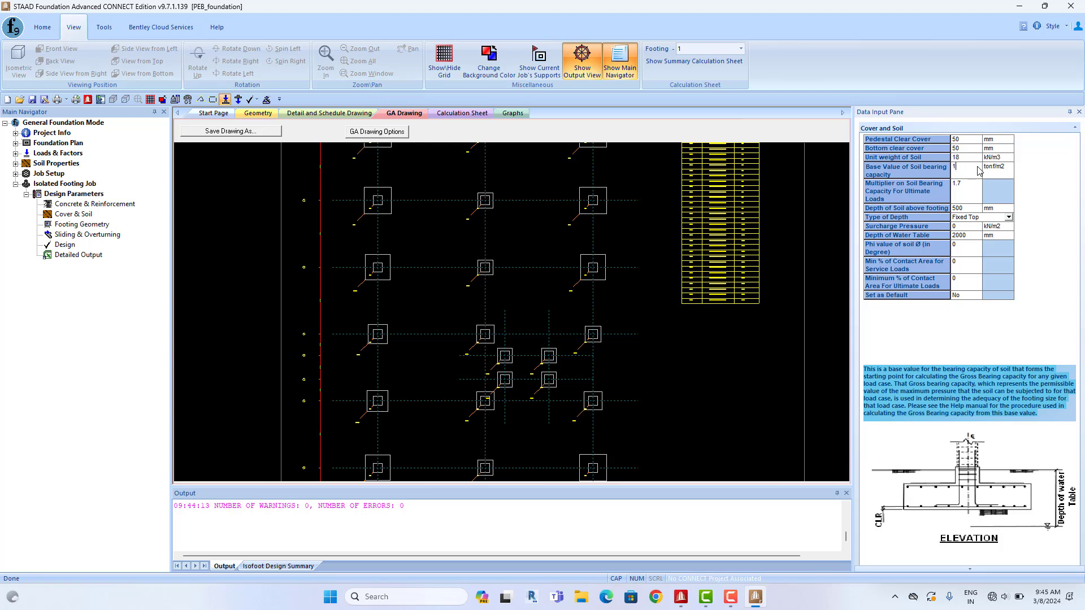
{"action": "left_click", "coordinate": [74, 246]}
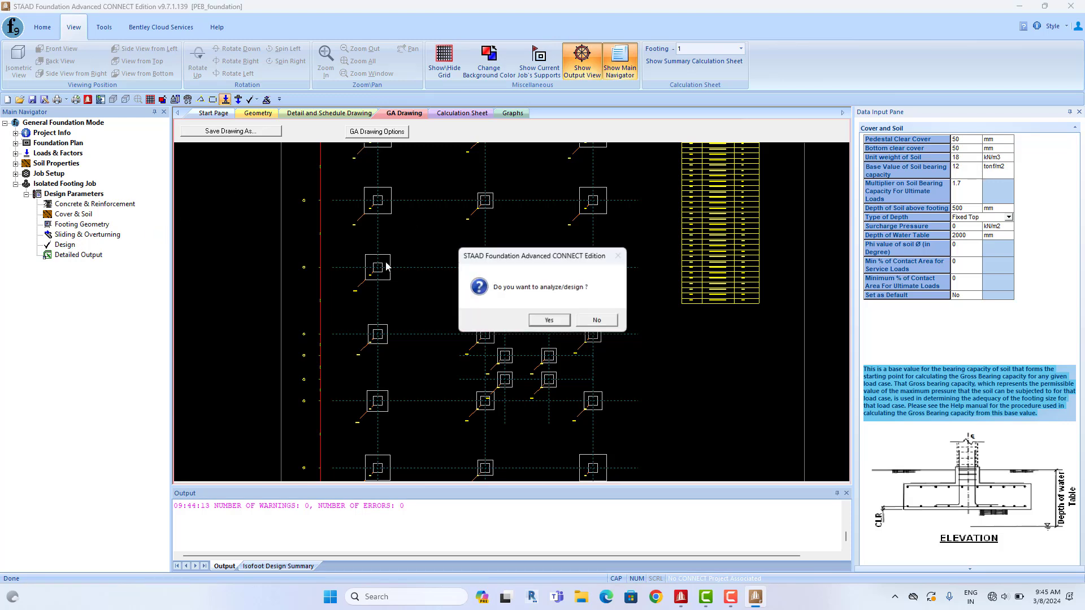
{"action": "left_click", "coordinate": [559, 320]}
{"action": "left_click", "coordinate": [559, 318]}
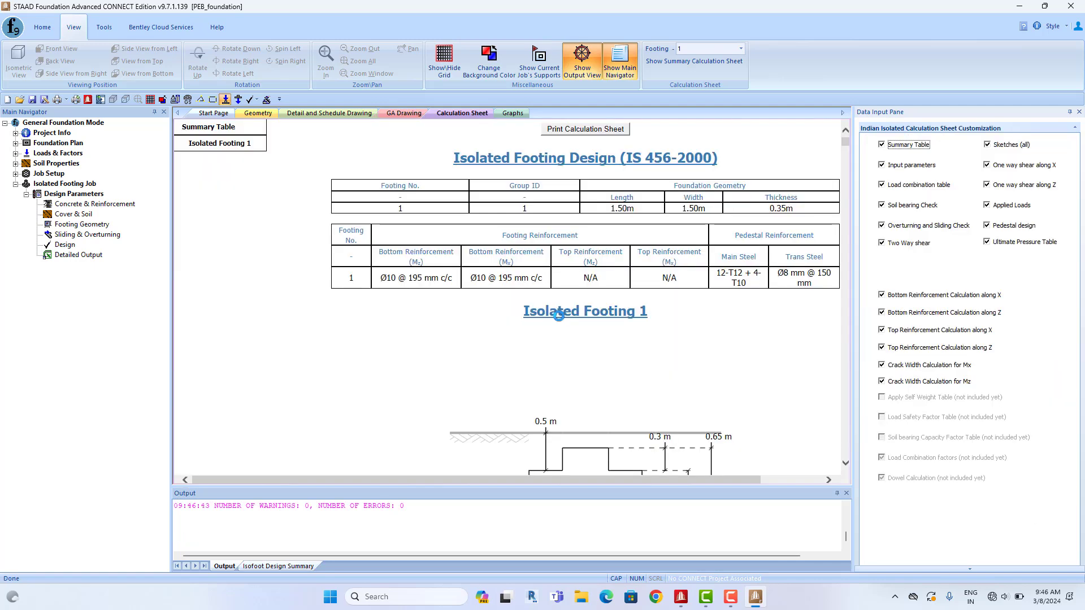
Review the sizes of footings FI1 to FI11 in the updated GA drawing's schedule
{"action": "left_click", "coordinate": [402, 113]}
{"action": "scroll", "coordinate": [534, 215], "scroll_direction": "up", "scroll_amount": 4}
{"action": "scroll", "coordinate": [609, 291], "scroll_direction": "up", "scroll_amount": 6}
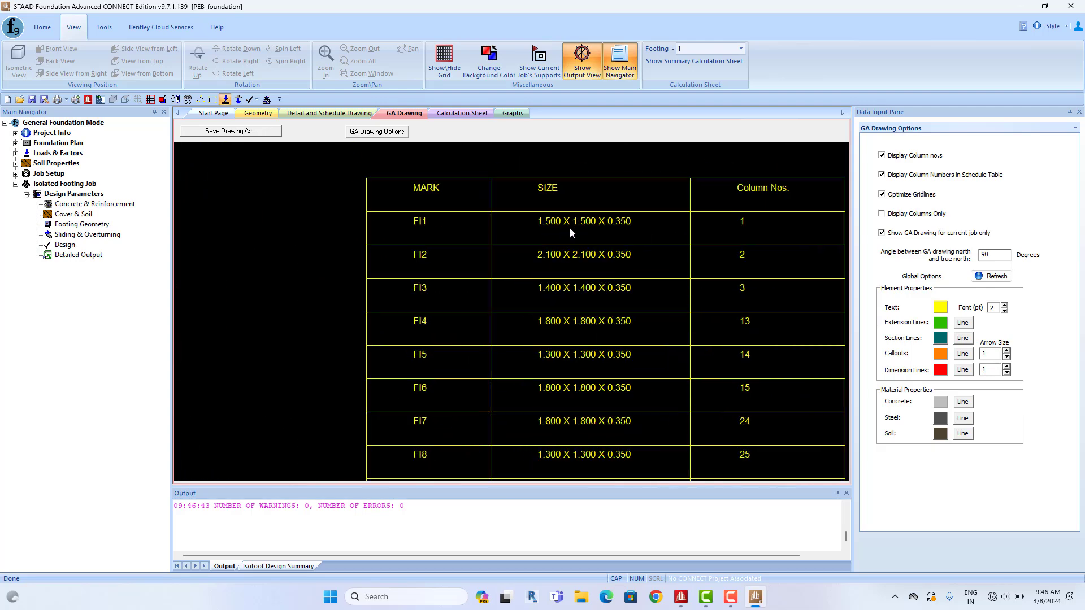
{"action": "scroll", "coordinate": [566, 358], "scroll_direction": "down", "scroll_amount": 1}
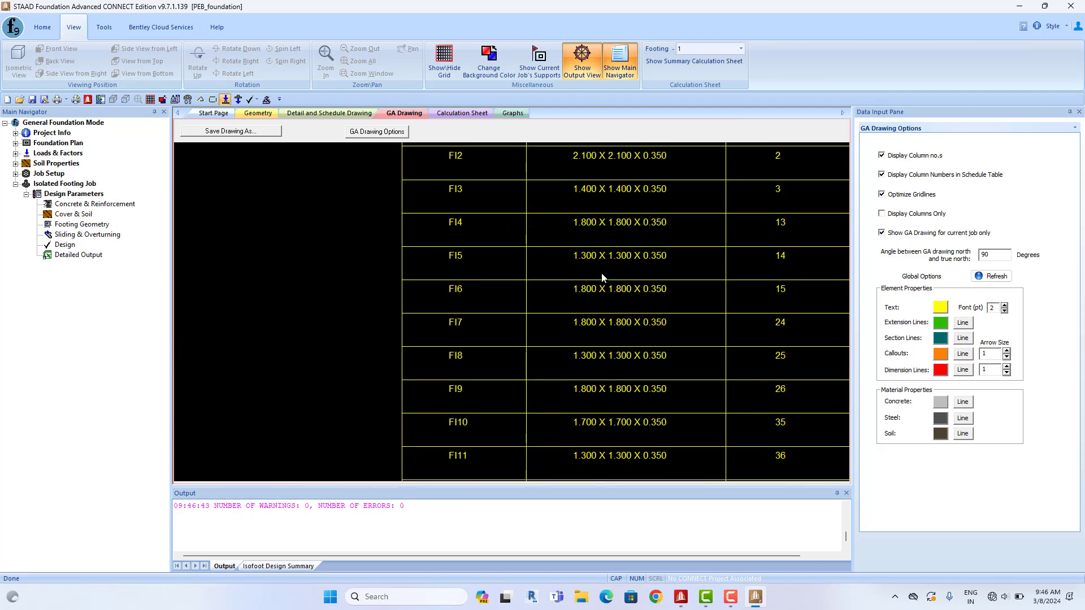
{"action": "scroll", "coordinate": [567, 314], "scroll_direction": "down", "scroll_amount": 3}
Inspect the updated footing outlines on the GA plan, including the four inner footings and the last grid rows
{"action": "scroll", "coordinate": [567, 314], "scroll_direction": "down", "scroll_amount": 3}
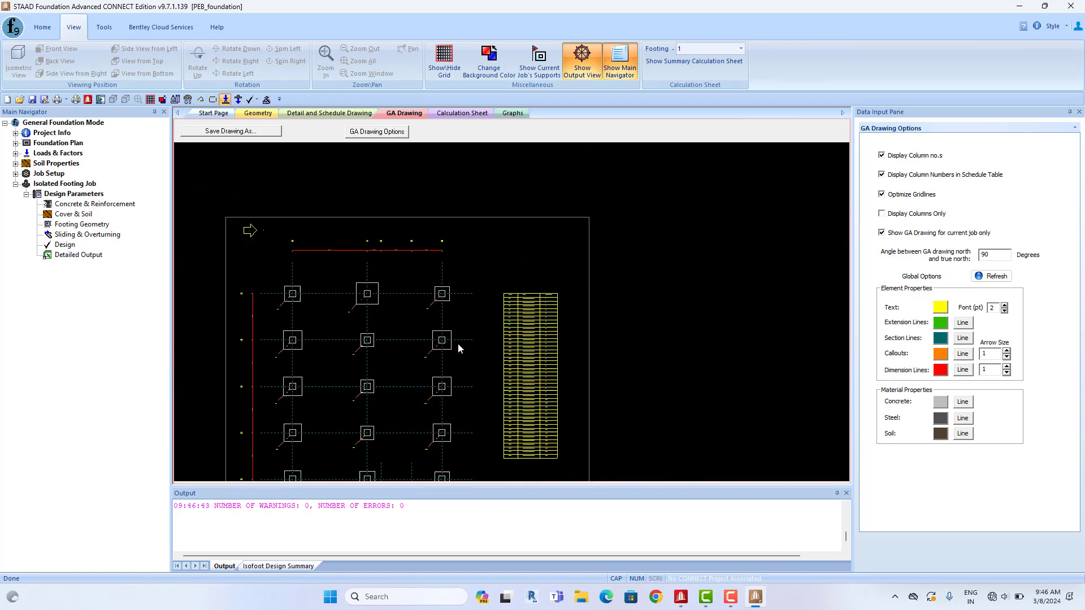
{"action": "scroll", "coordinate": [588, 226], "scroll_direction": "up", "scroll_amount": 4}
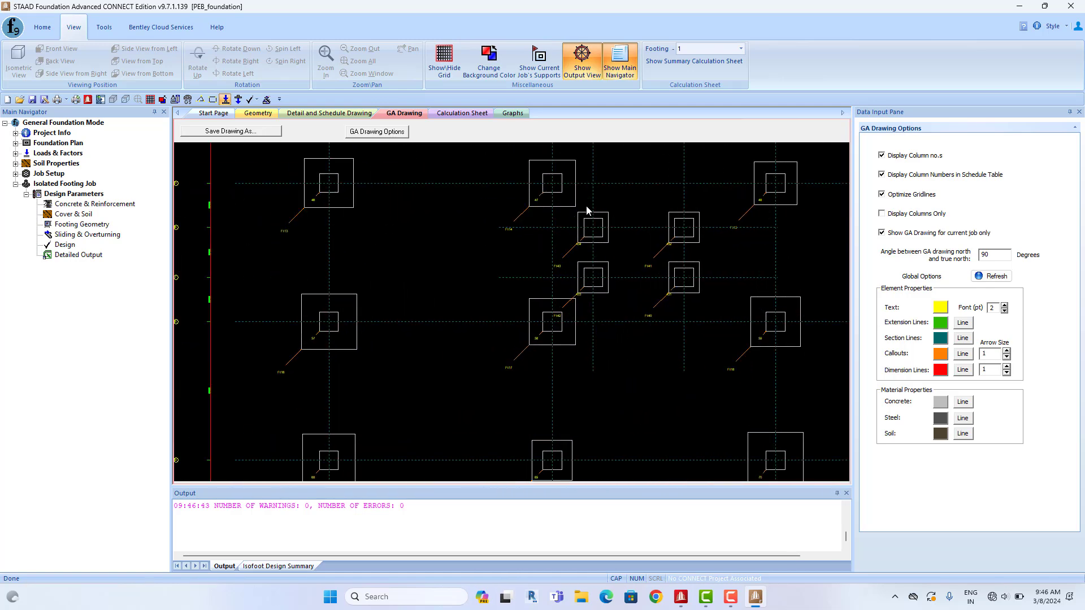
{"action": "scroll", "coordinate": [576, 208], "scroll_direction": "down", "scroll_amount": 5}
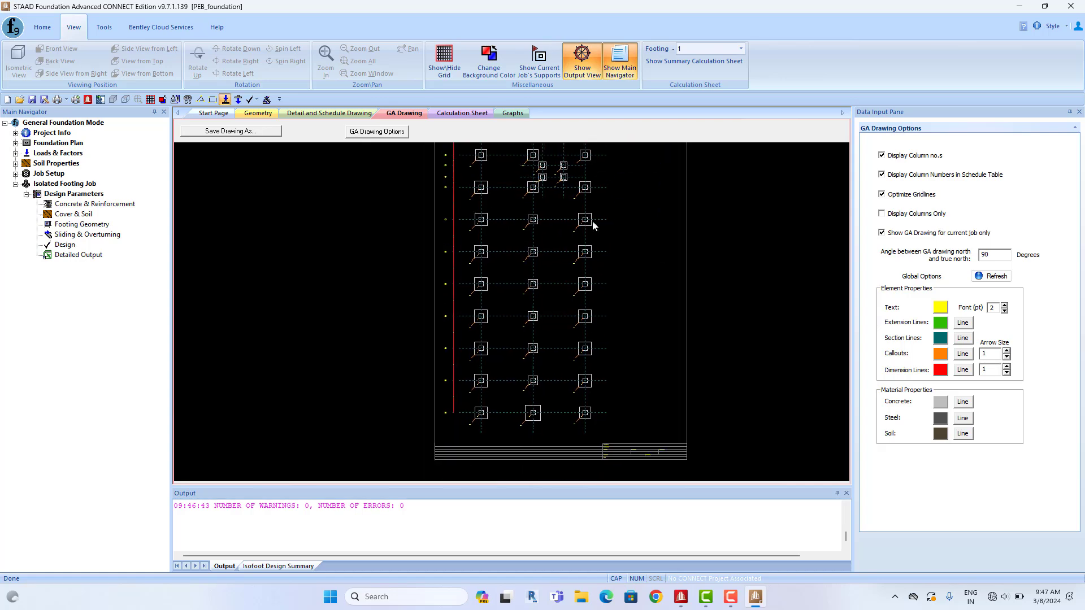
{"action": "scroll", "coordinate": [547, 276], "scroll_direction": "up", "scroll_amount": 4}
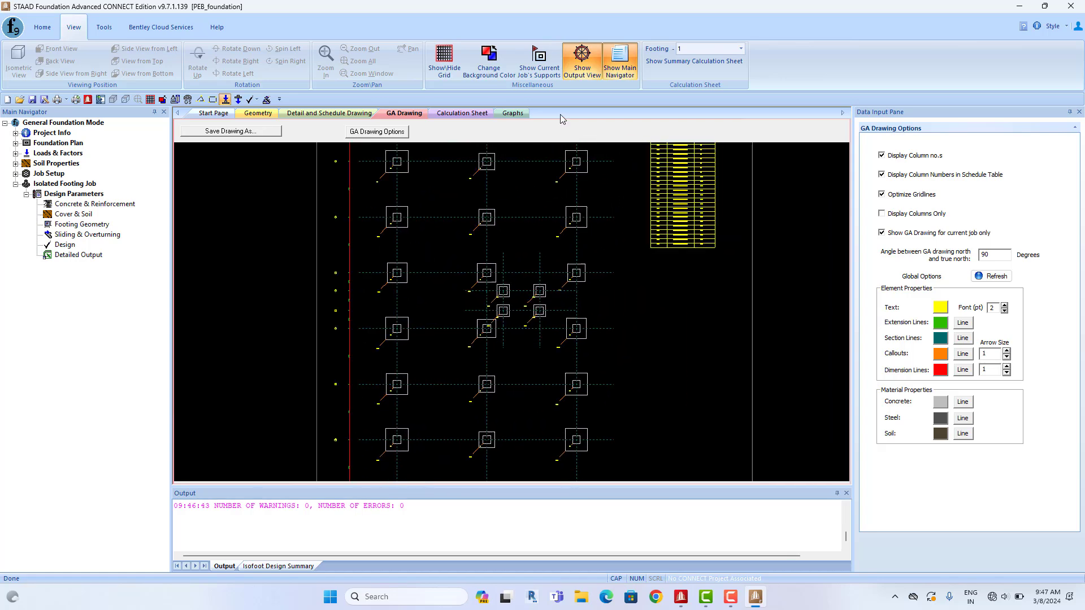
{"action": "scroll", "coordinate": [570, 278], "scroll_direction": "down", "scroll_amount": 4}
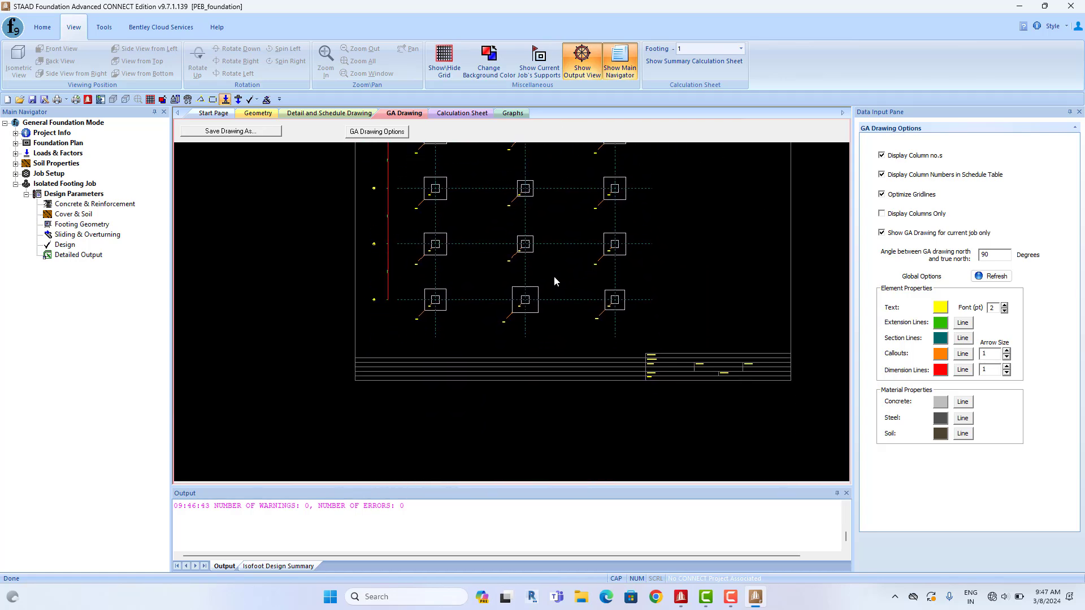
Recheck the sizes of footings FI1 to FI3 in the schedule and compare them with the whole GA plan
{"action": "scroll", "coordinate": [567, 252], "scroll_direction": "up", "scroll_amount": 5}
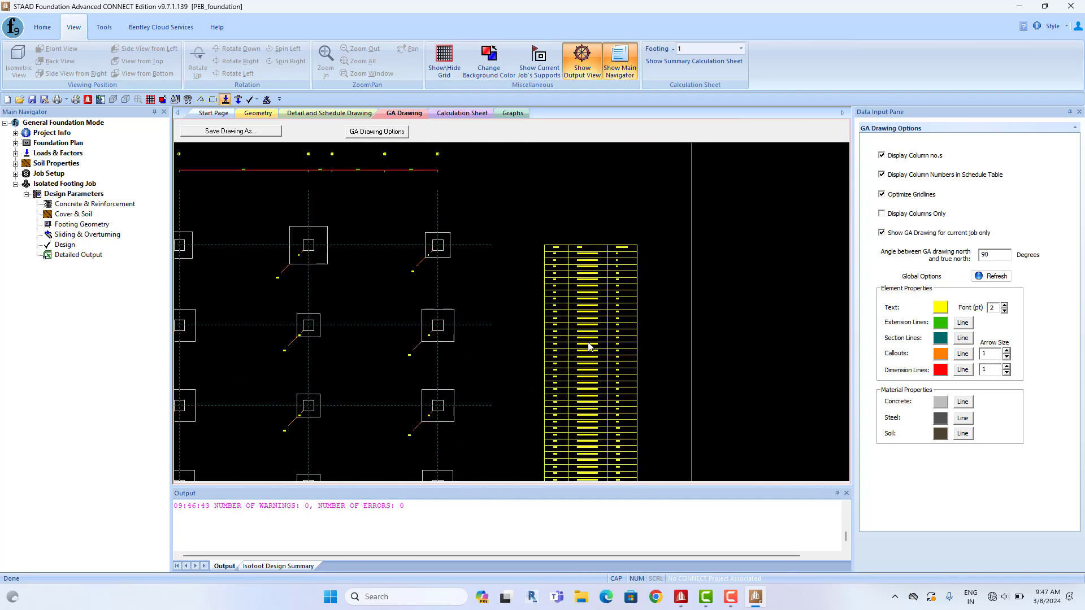
{"action": "scroll", "coordinate": [591, 237], "scroll_direction": "up", "scroll_amount": 4}
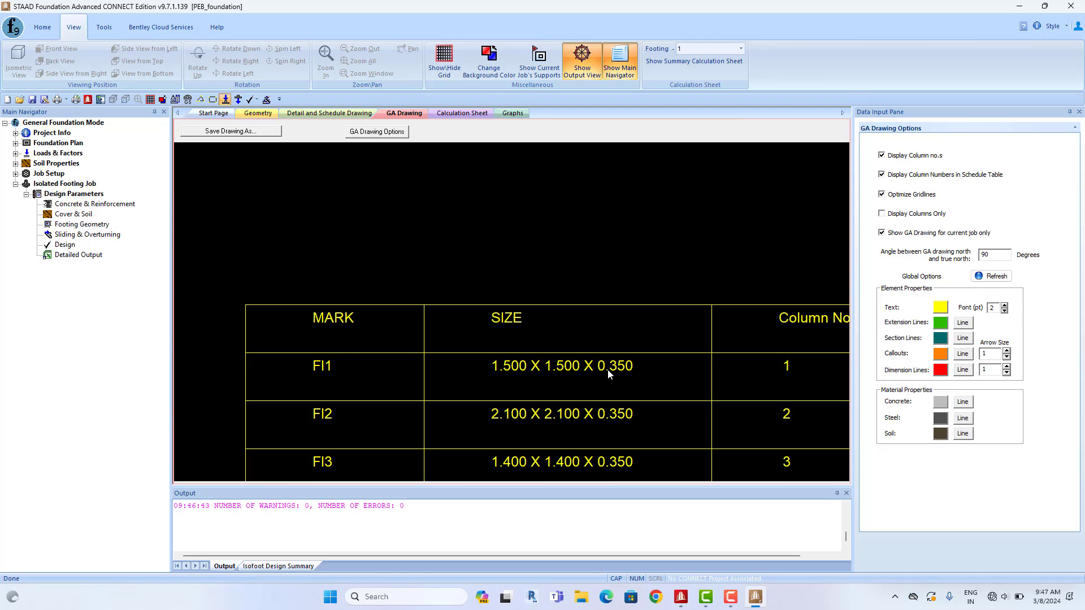
{"action": "scroll", "coordinate": [609, 372], "scroll_direction": "down", "scroll_amount": 5}
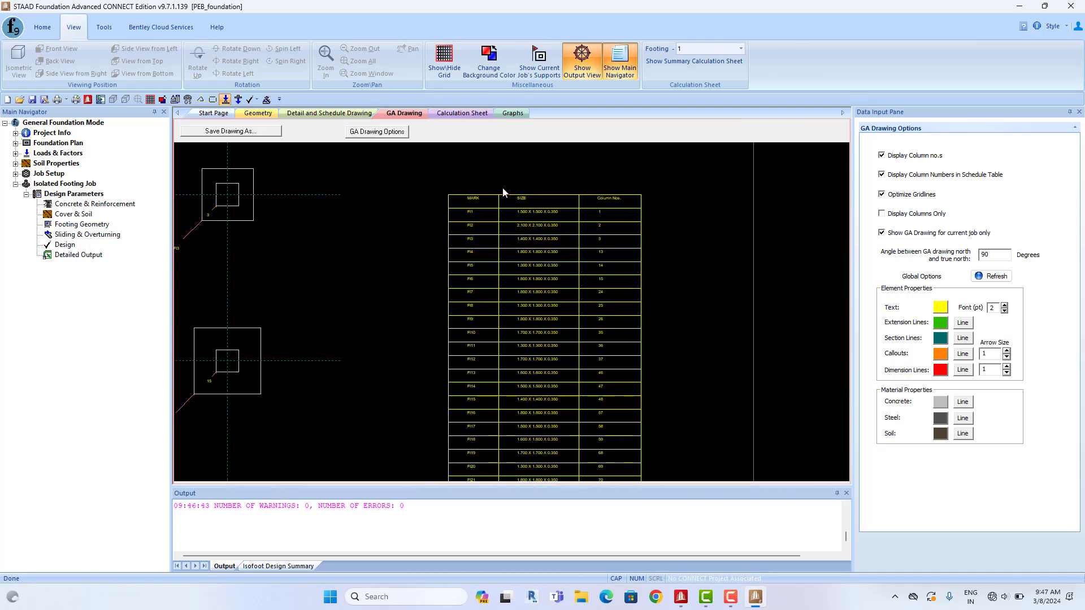
{"action": "scroll", "coordinate": [435, 225], "scroll_direction": "down", "scroll_amount": 5}
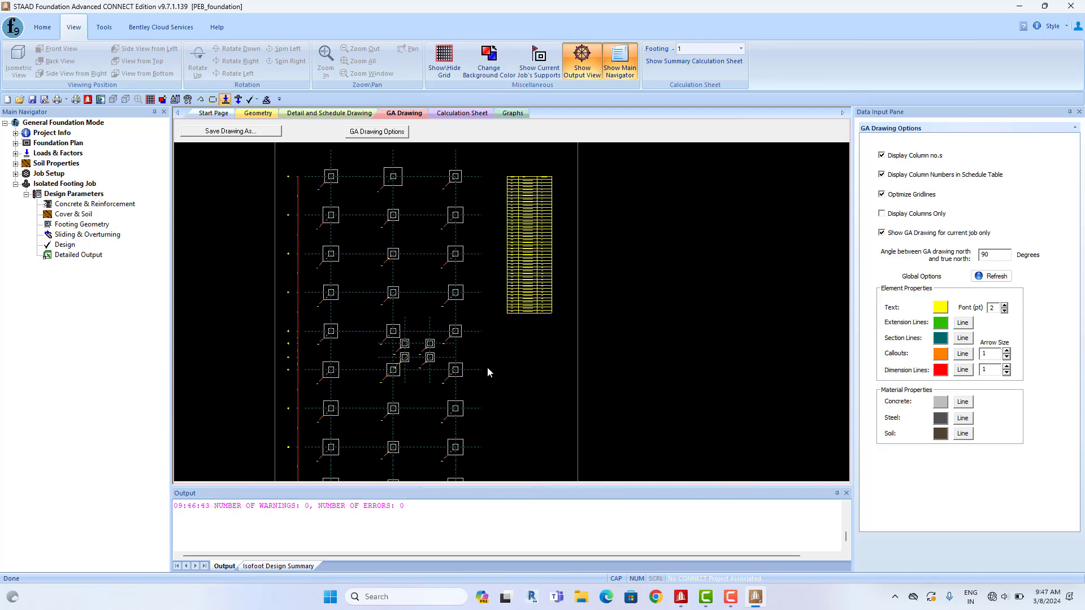
{"action": "mouse_move", "coordinate": [495, 427]}
{"action": "middle_mouse_down"}
{"action": "mouse_move", "coordinate": [554, 384]}
{"action": "mouse_move", "coordinate": [504, 286]}
{"action": "middle_mouse_up"}
{"action": "middle_click_drag", "start_coordinate": [480, 351], "coordinate": [467, 442]}
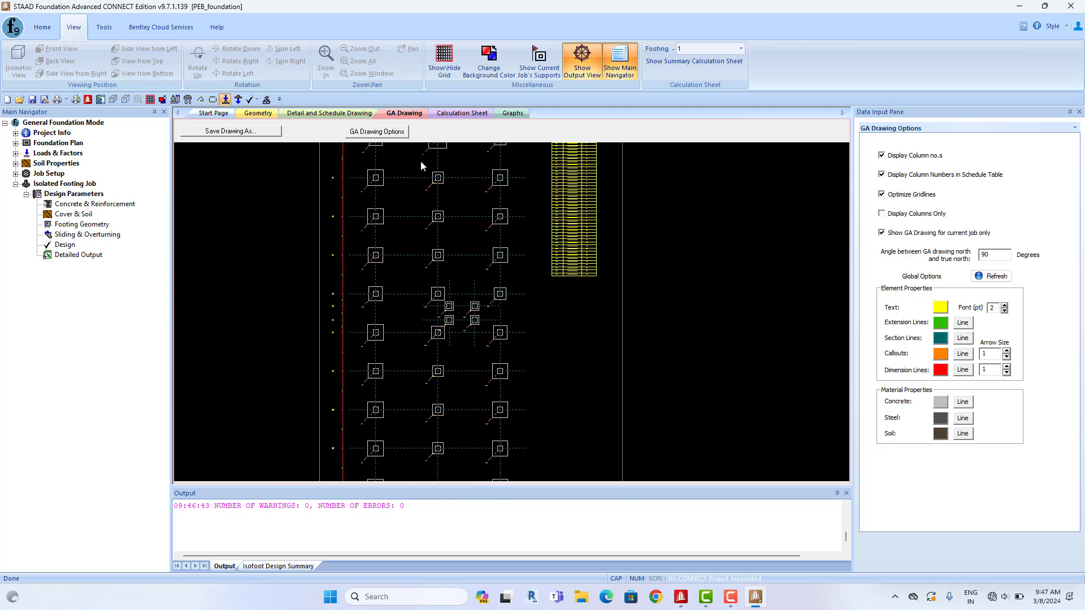
Bring up the isolated footing calculation sheet and close the Data Input Pane to enlarge it
{"action": "left_click", "coordinate": [446, 115]}
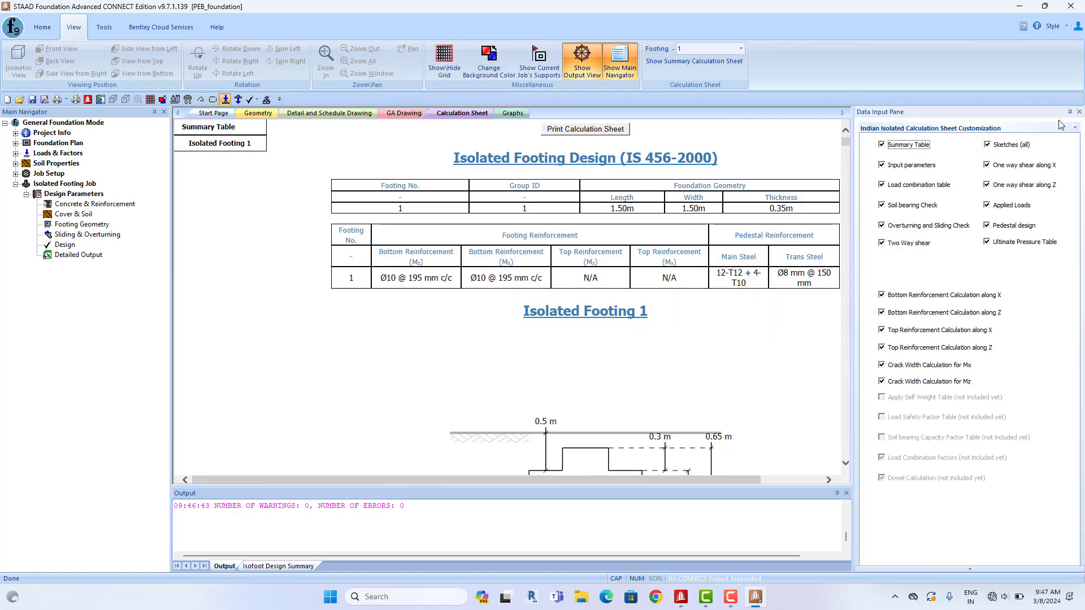
{"action": "left_click", "coordinate": [1080, 113]}
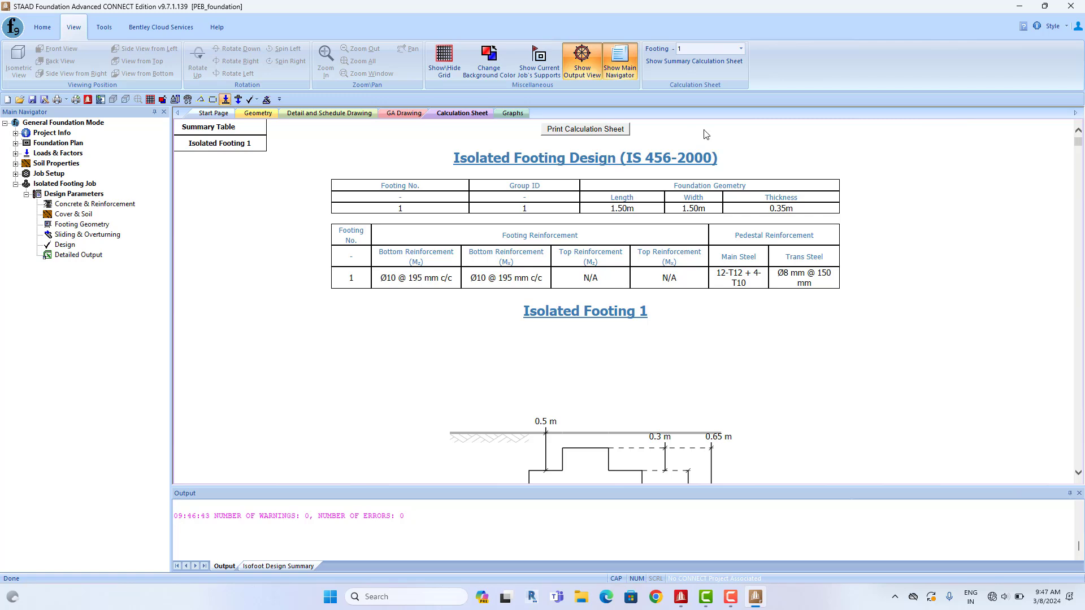
Check the footing choices for the calculation sheet, then review the footing marks, sizes and column numbers in the GA drawing's schedule
{"action": "left_click", "coordinate": [741, 49]}
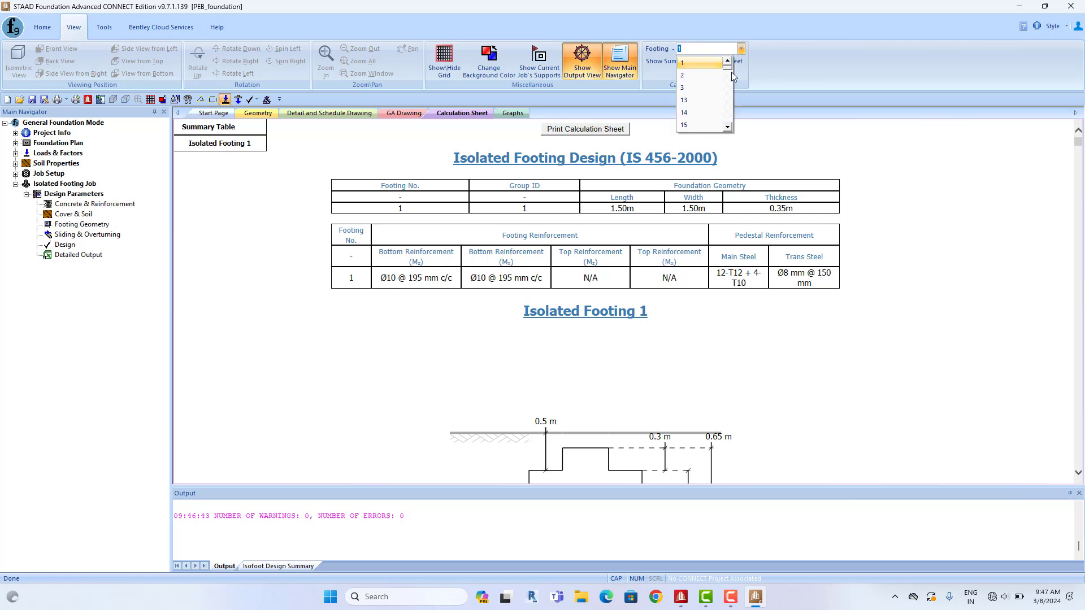
{"action": "left_click", "coordinate": [491, 127]}
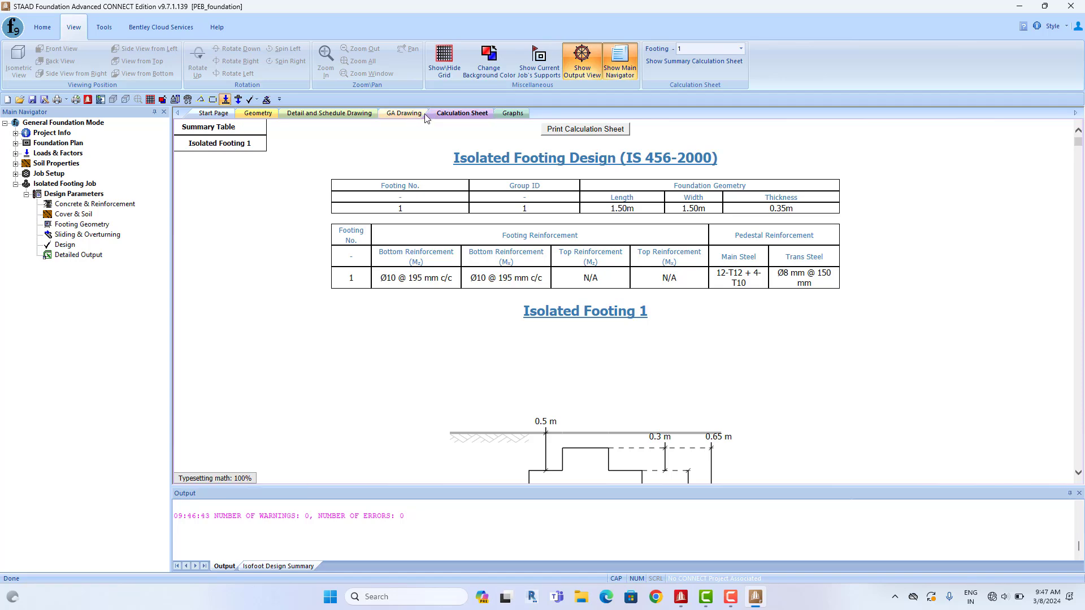
{"action": "left_click", "coordinate": [395, 115]}
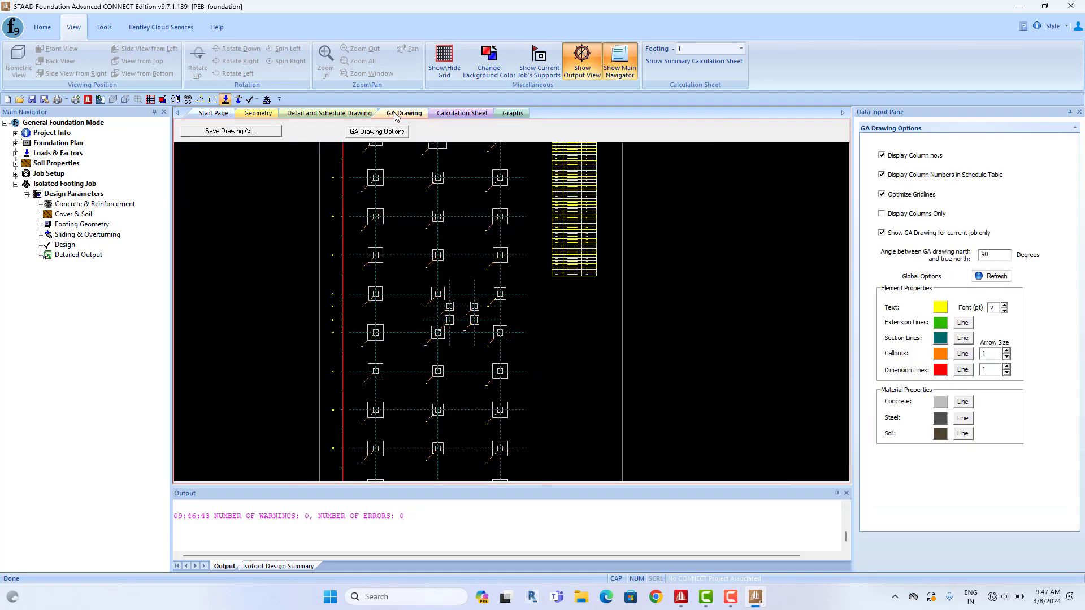
{"action": "scroll", "coordinate": [509, 272], "scroll_direction": "up", "scroll_amount": 6}
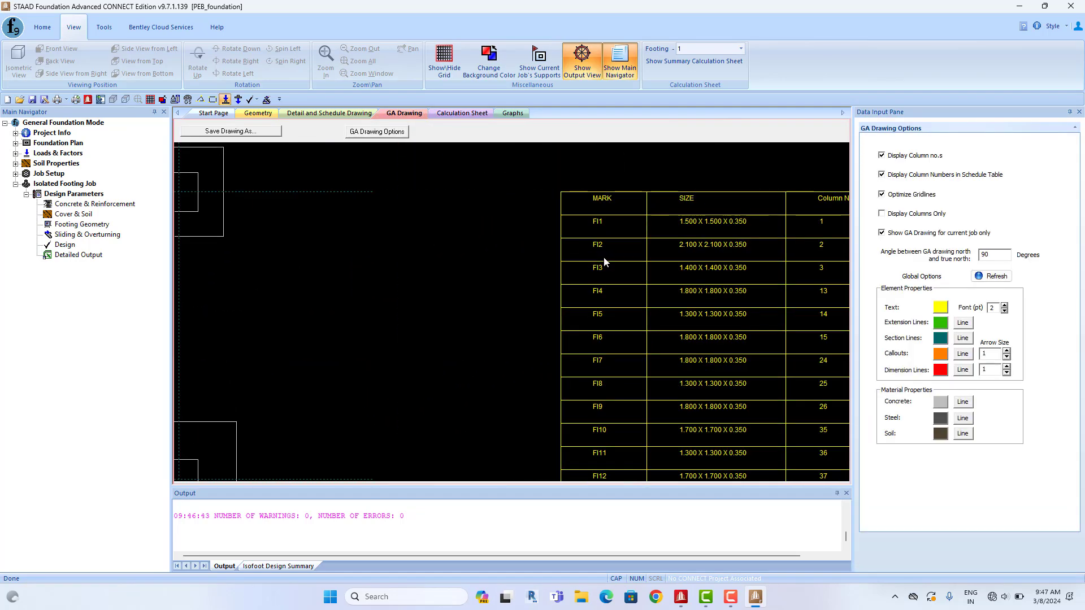
{"action": "middle_click_drag", "start_coordinate": [600, 231], "coordinate": [485, 231]}
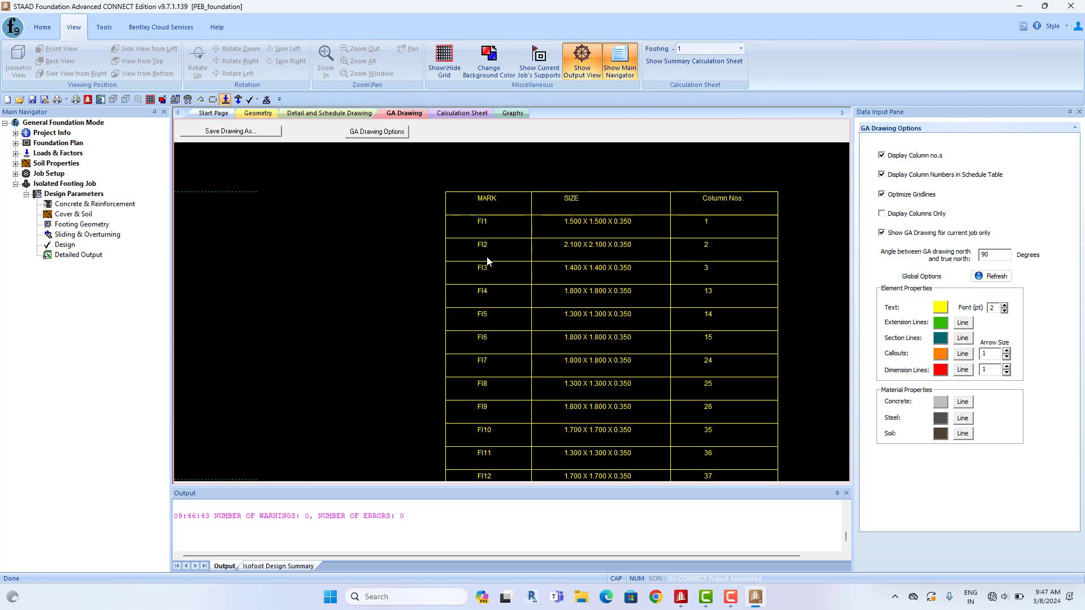
Locate footings FI1 and FI2 with their column numbers on the GA plan and match them to the footing schedule
{"action": "scroll", "coordinate": [532, 337], "scroll_direction": "down", "scroll_amount": 3}
{"action": "scroll", "coordinate": [436, 322], "scroll_direction": "up", "scroll_amount": 6}
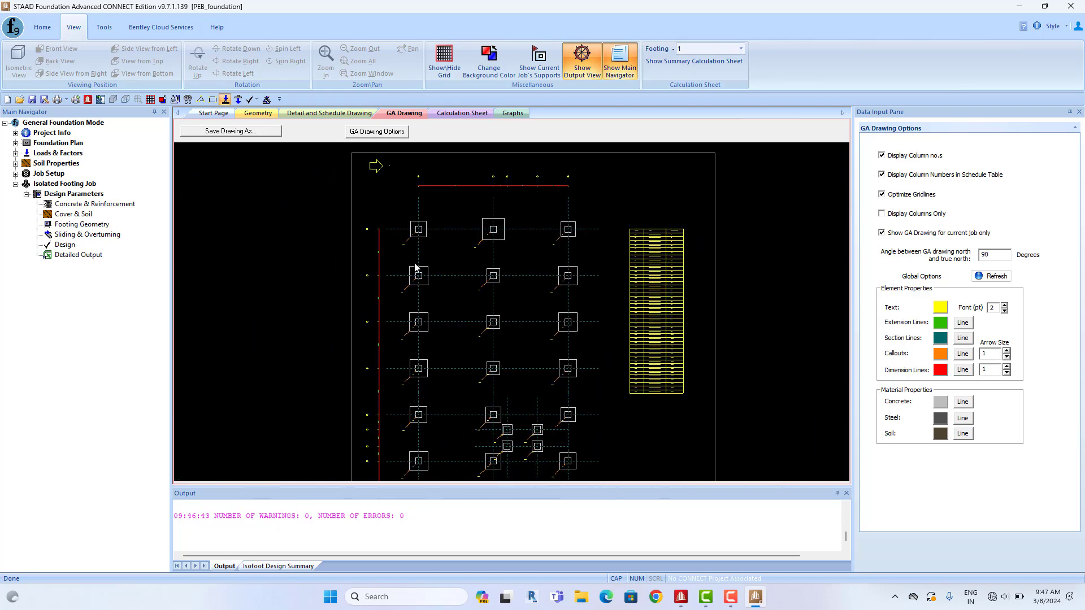
{"action": "scroll", "coordinate": [410, 282], "scroll_direction": "up", "scroll_amount": 2}
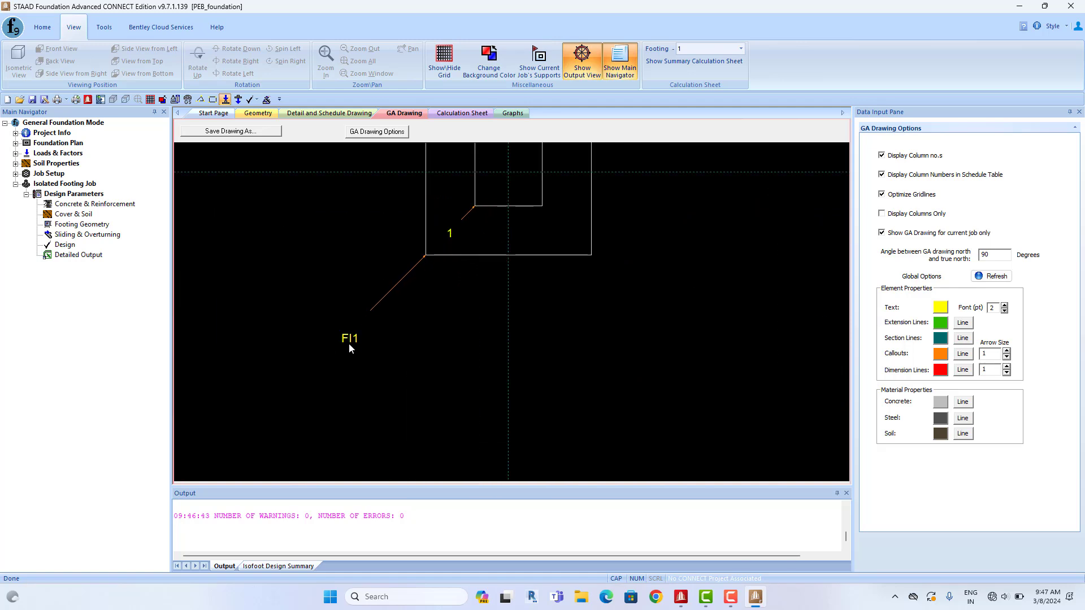
{"action": "scroll", "coordinate": [360, 337], "scroll_direction": "down", "scroll_amount": 7}
{"action": "scroll", "coordinate": [602, 318], "scroll_direction": "up", "scroll_amount": 7}
{"action": "scroll", "coordinate": [505, 390], "scroll_direction": "down", "scroll_amount": 4}
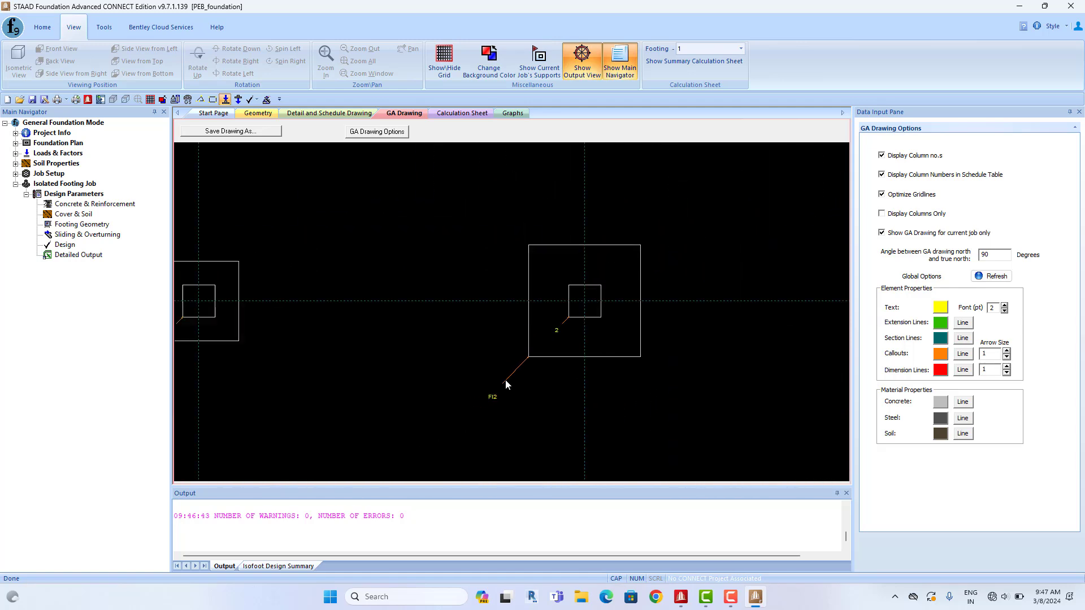
{"action": "scroll", "coordinate": [505, 384], "scroll_direction": "down", "scroll_amount": 4}
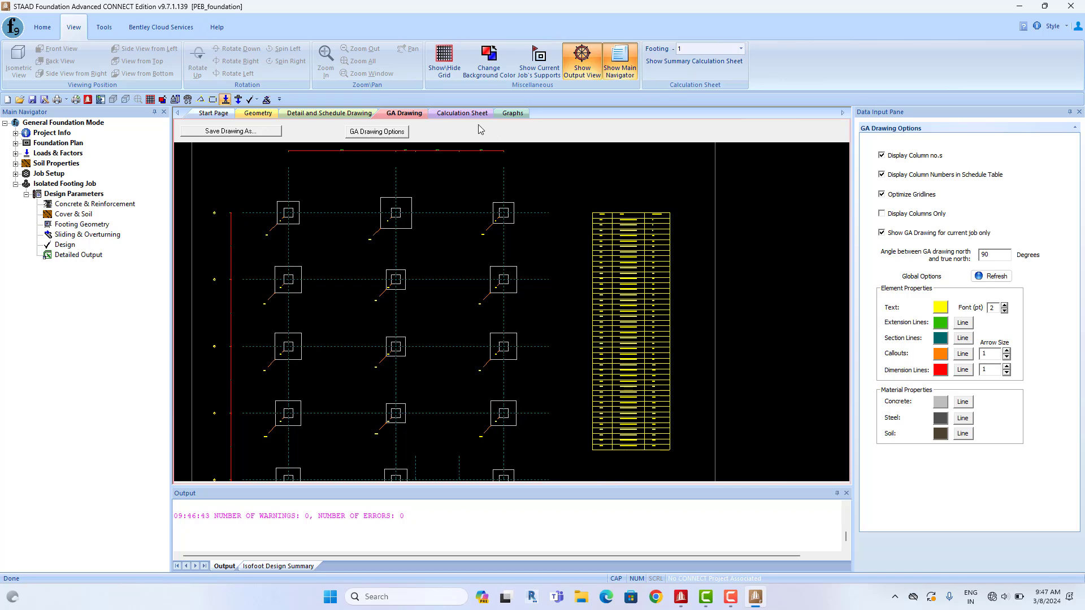
{"action": "scroll", "coordinate": [623, 198], "scroll_direction": "up", "scroll_amount": 5}
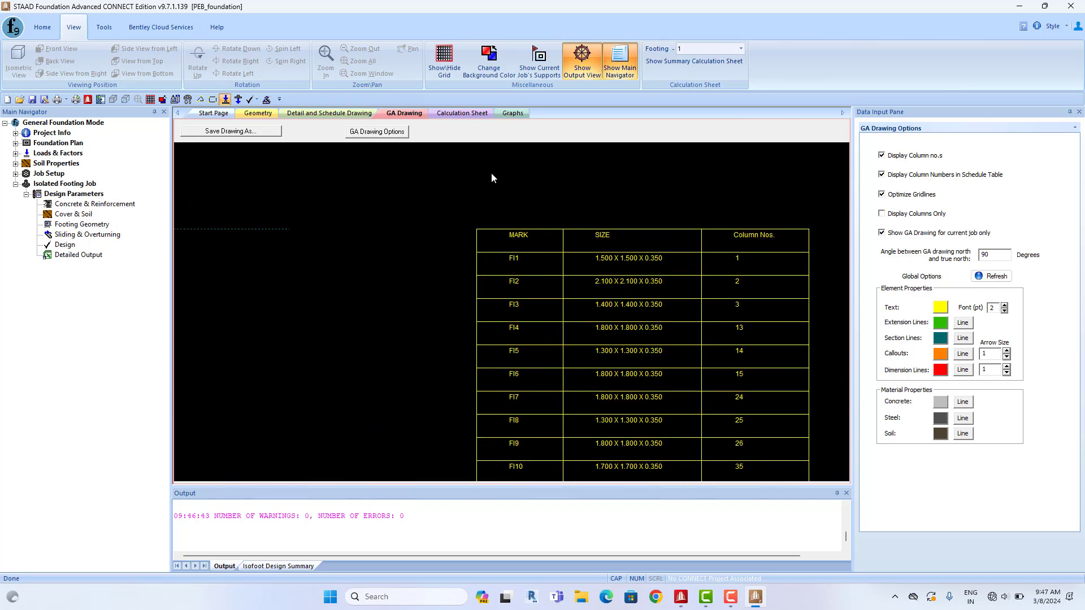
Display the calculation sheet for footing 1 with its full geometry and reinforcement summary tables in view
{"action": "left_click", "coordinate": [465, 114]}
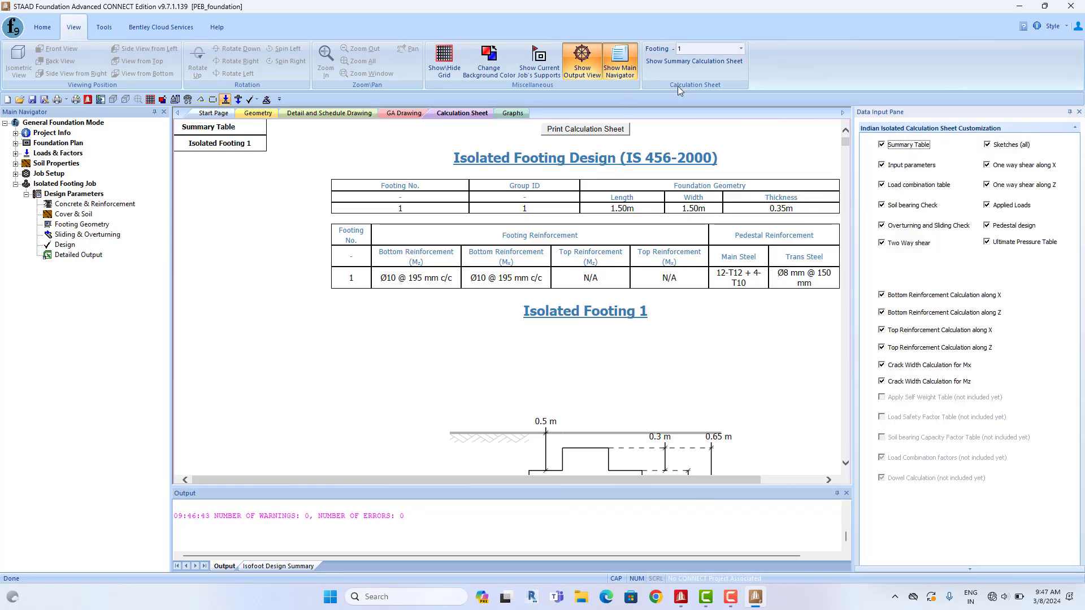
{"action": "left_click", "coordinate": [740, 49]}
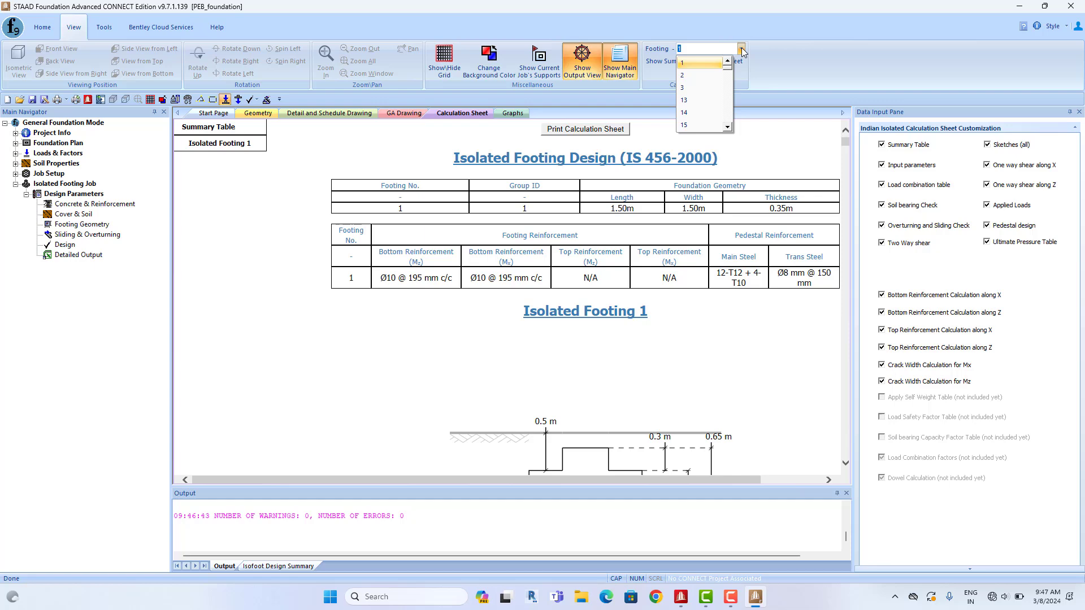
{"action": "left_click", "coordinate": [694, 64]}
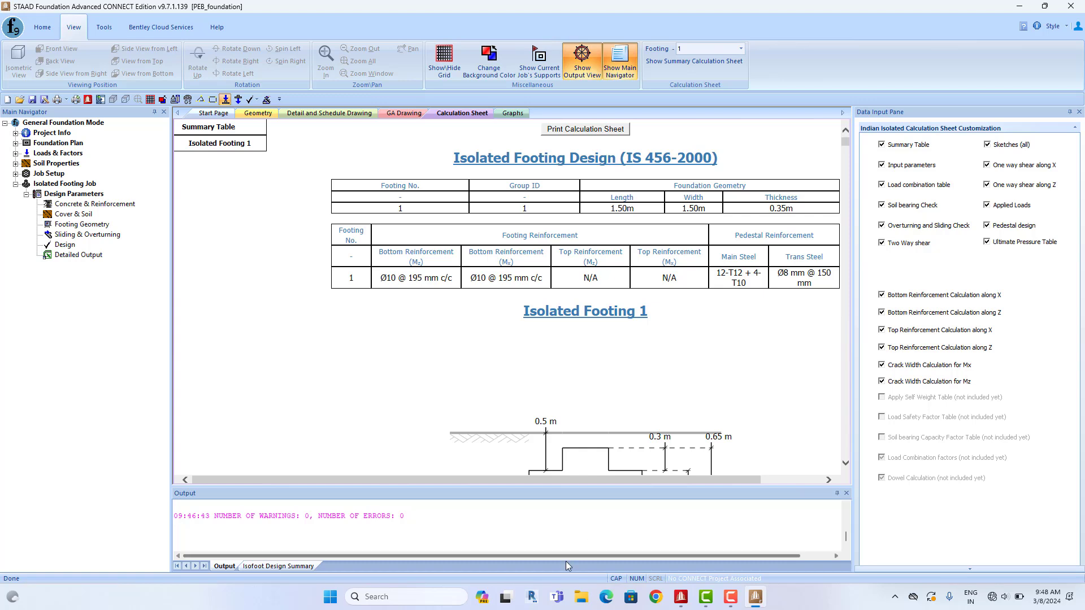
{"action": "left_click_drag", "start_coordinate": [568, 557], "coordinate": [571, 556]}
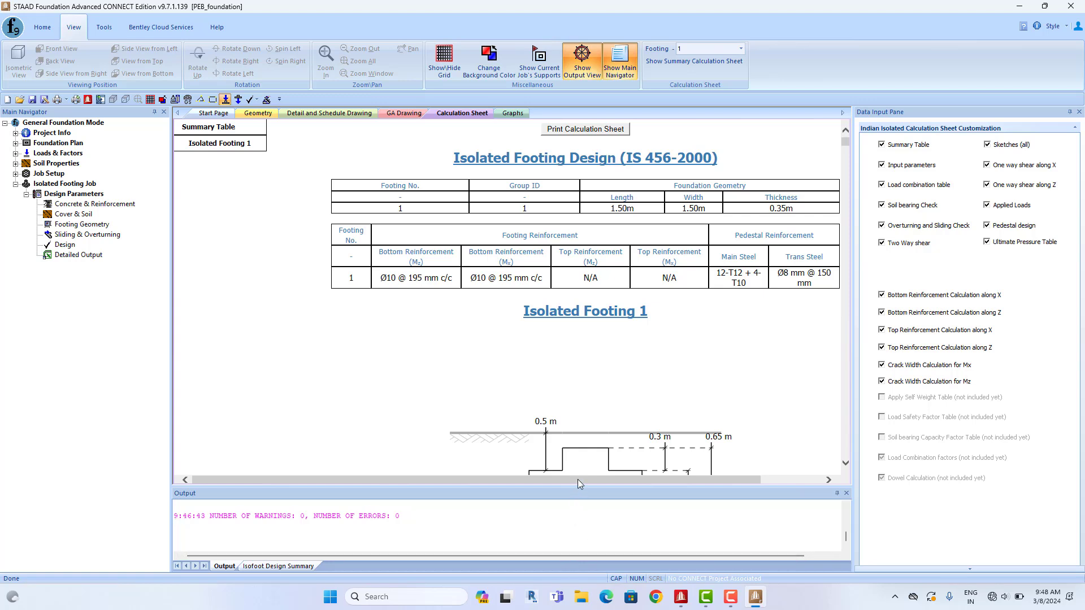
{"action": "left_click_drag", "start_coordinate": [577, 479], "coordinate": [633, 481]}
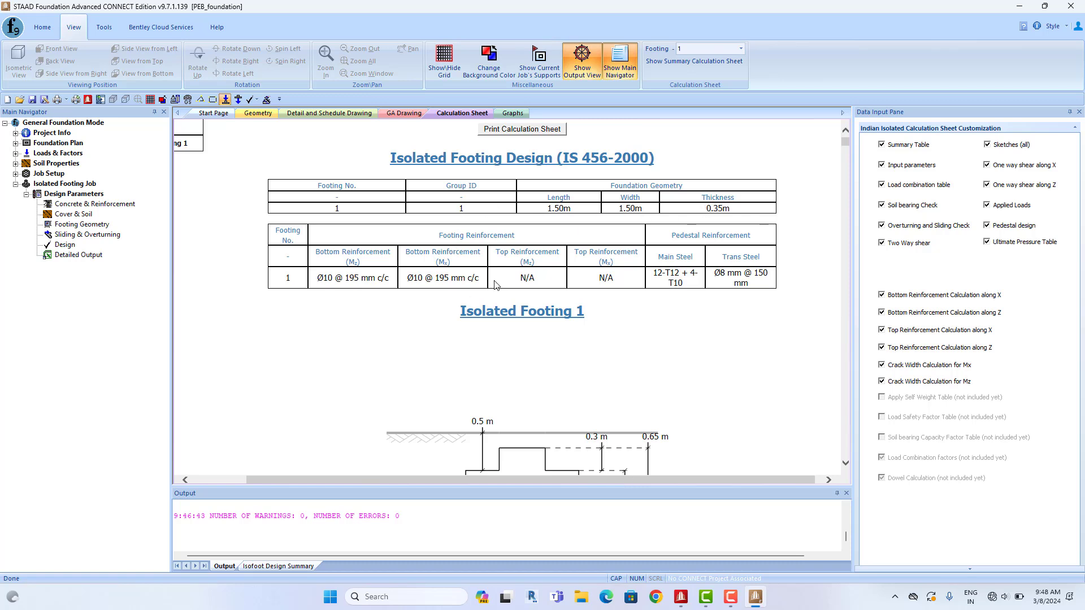
Examine footing 1's bottom reinforcement along both axes and its pedestal main and transverse steel in the summary table
{"action": "left_click_drag", "start_coordinate": [318, 279], "coordinate": [489, 278]}
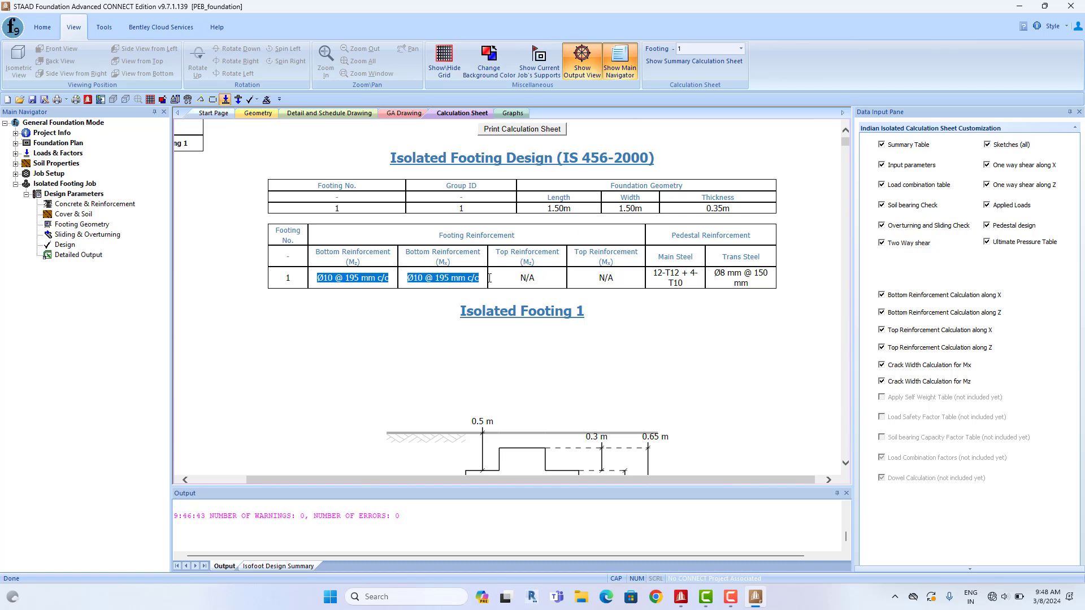
{"action": "left_click", "coordinate": [348, 288]}
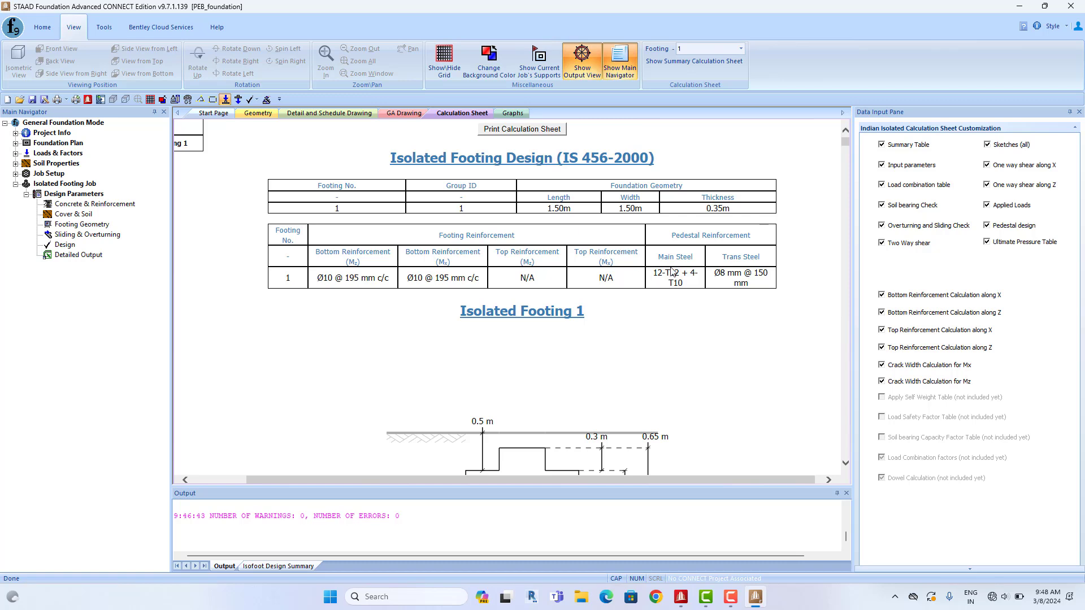
{"action": "left_click_drag", "start_coordinate": [660, 272], "coordinate": [690, 285]}
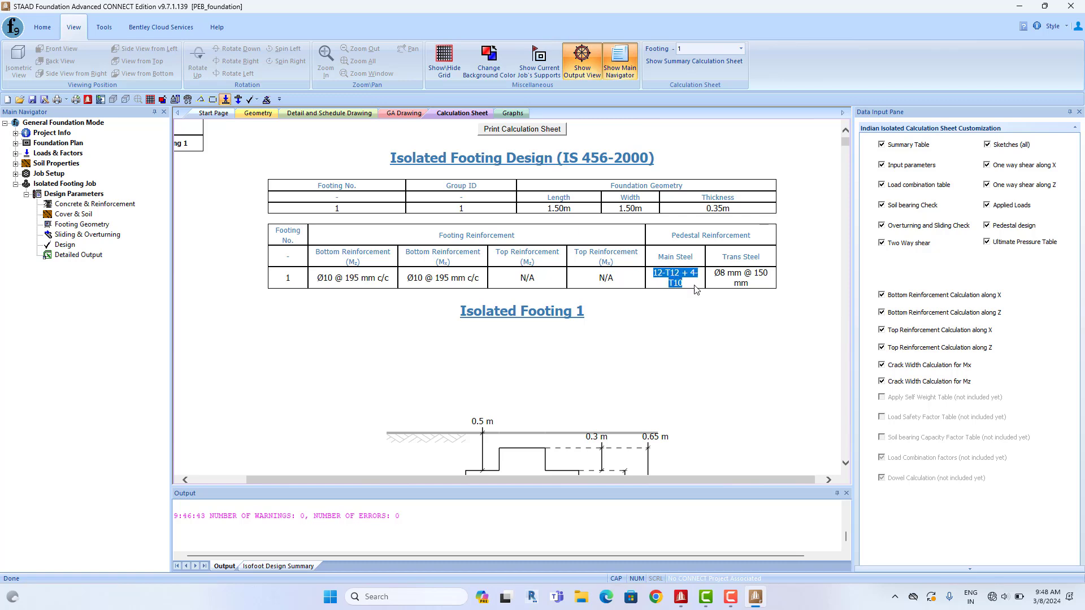
{"action": "left_click", "coordinate": [681, 282]}
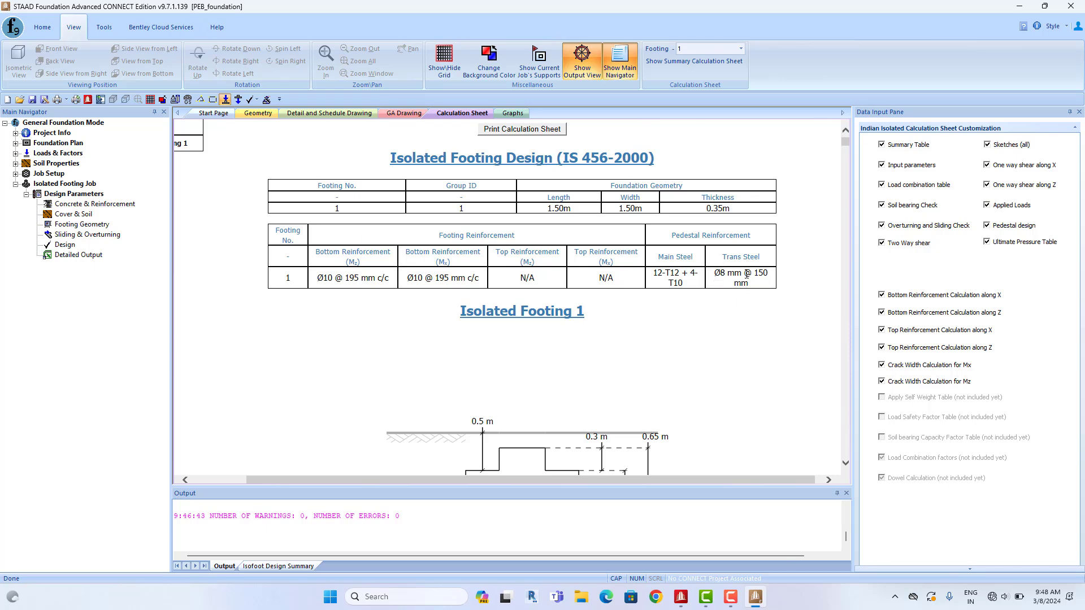
Examine footing 1's elevation and plan sketches and its input values for footing geometry, column, pedestal, concrete and rebar
{"action": "scroll", "coordinate": [718, 311], "scroll_direction": "down", "scroll_amount": 5}
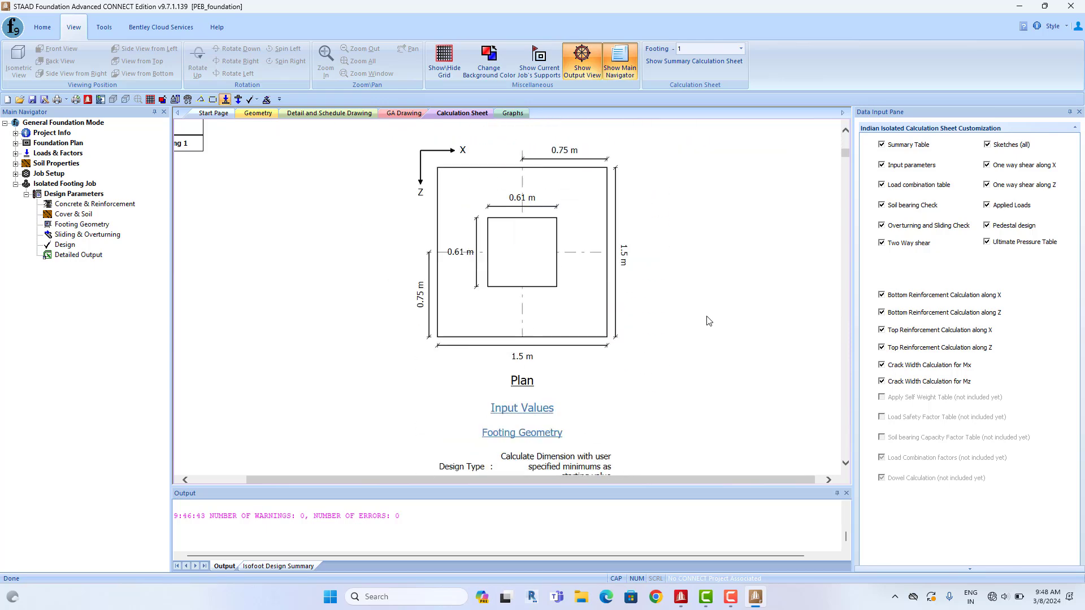
{"action": "scroll", "coordinate": [655, 296], "scroll_direction": "up", "scroll_amount": 4}
{"action": "scroll", "coordinate": [584, 350], "scroll_direction": "down", "scroll_amount": 8}
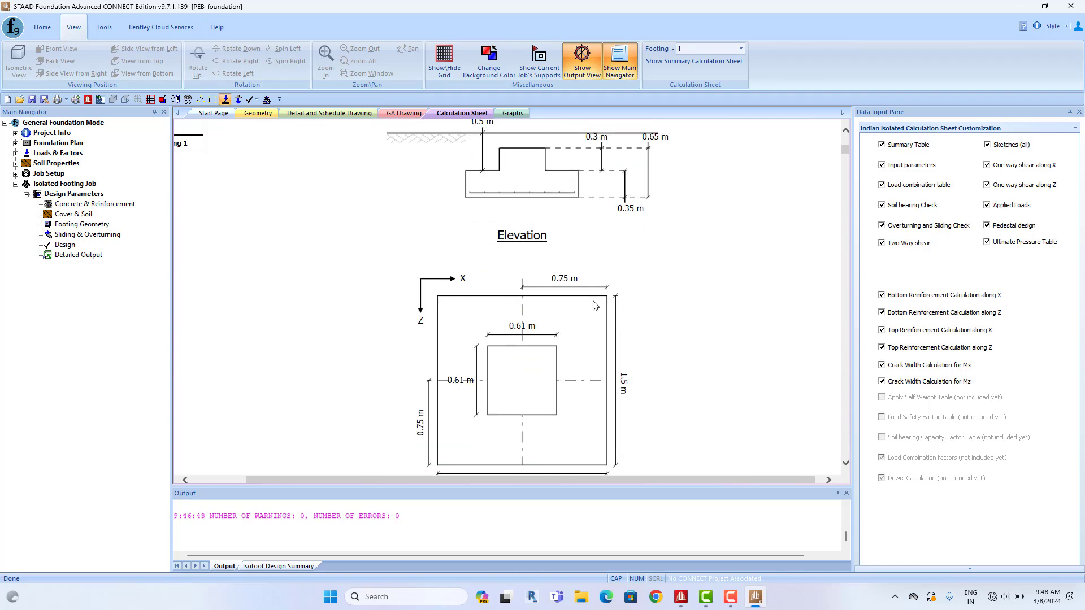
{"action": "scroll", "coordinate": [580, 377], "scroll_direction": "down", "scroll_amount": 1}
{"action": "scroll", "coordinate": [575, 219], "scroll_direction": "up", "scroll_amount": 3}
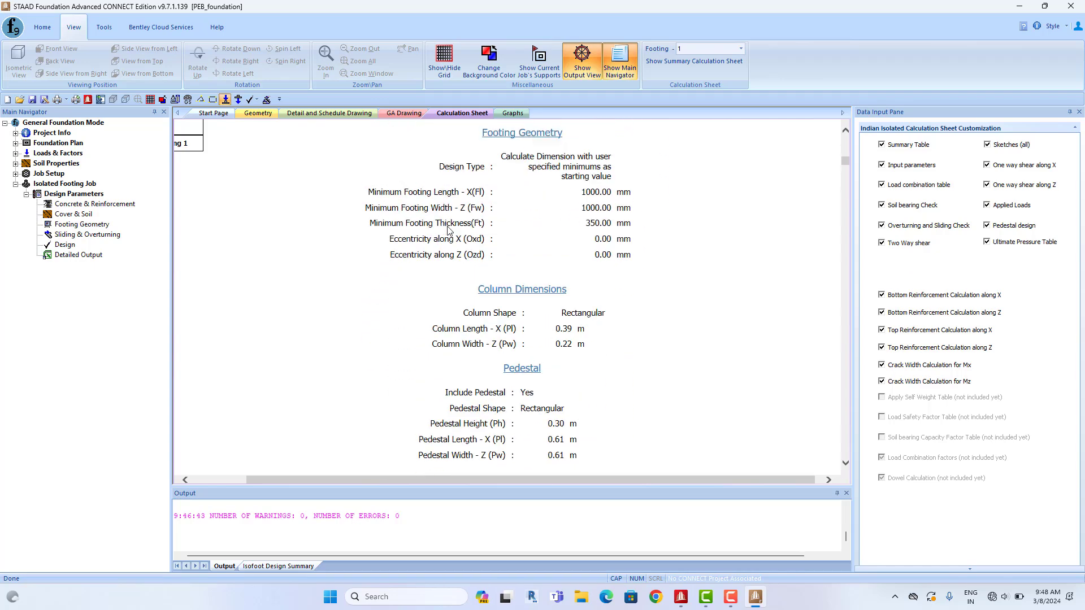
{"action": "scroll", "coordinate": [598, 316], "scroll_direction": "down", "scroll_amount": 12}
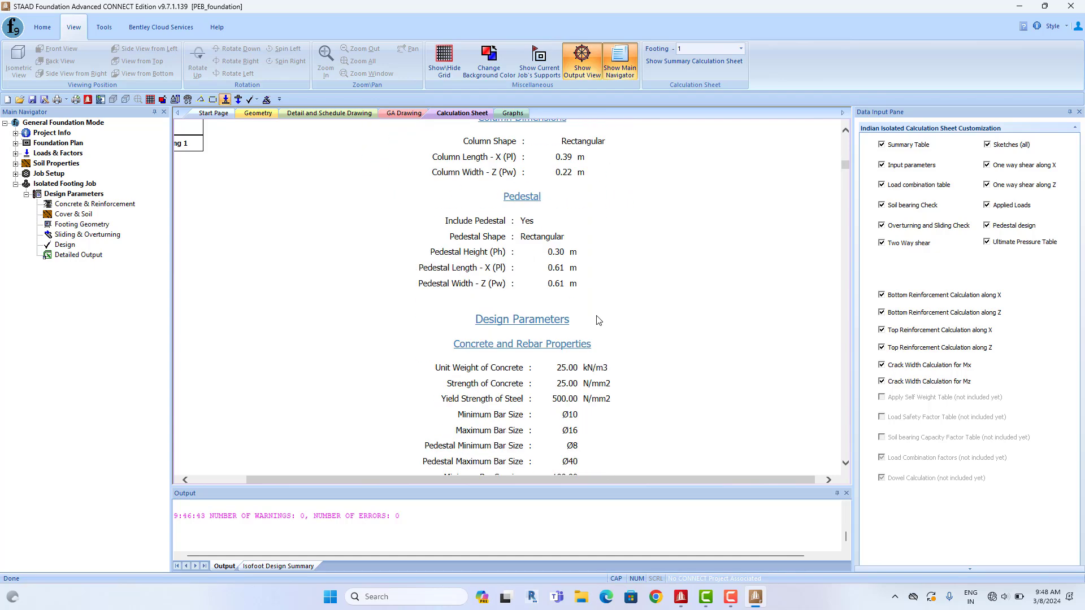
Review the service and ultimate load combination tables and the loads applied on top of the pedestal
{"action": "scroll", "coordinate": [599, 321], "scroll_direction": "down", "scroll_amount": 10}
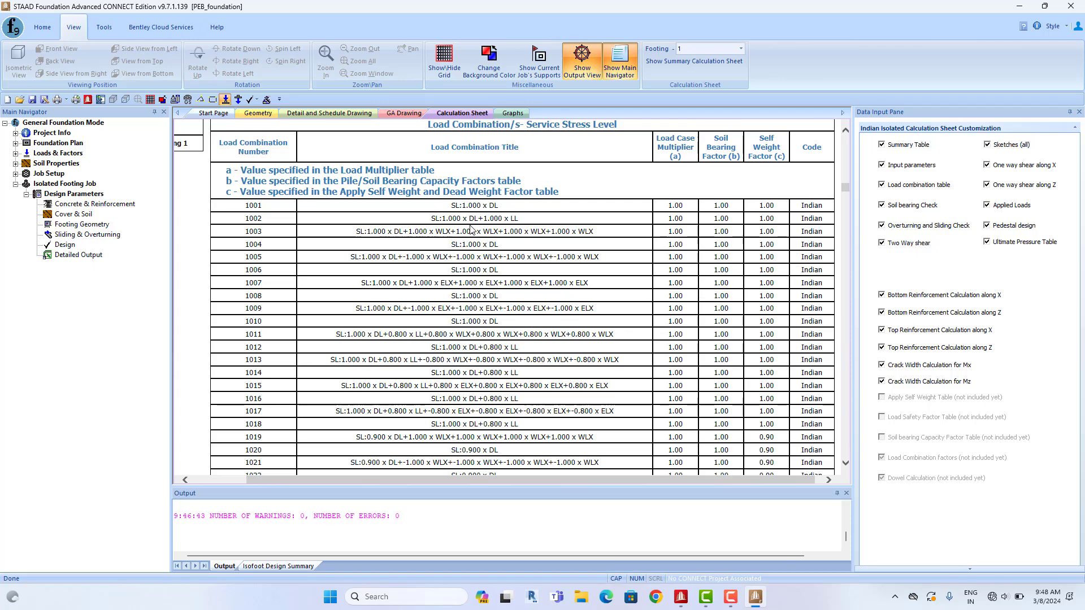
{"action": "scroll", "coordinate": [644, 305], "scroll_direction": "down", "scroll_amount": 10}
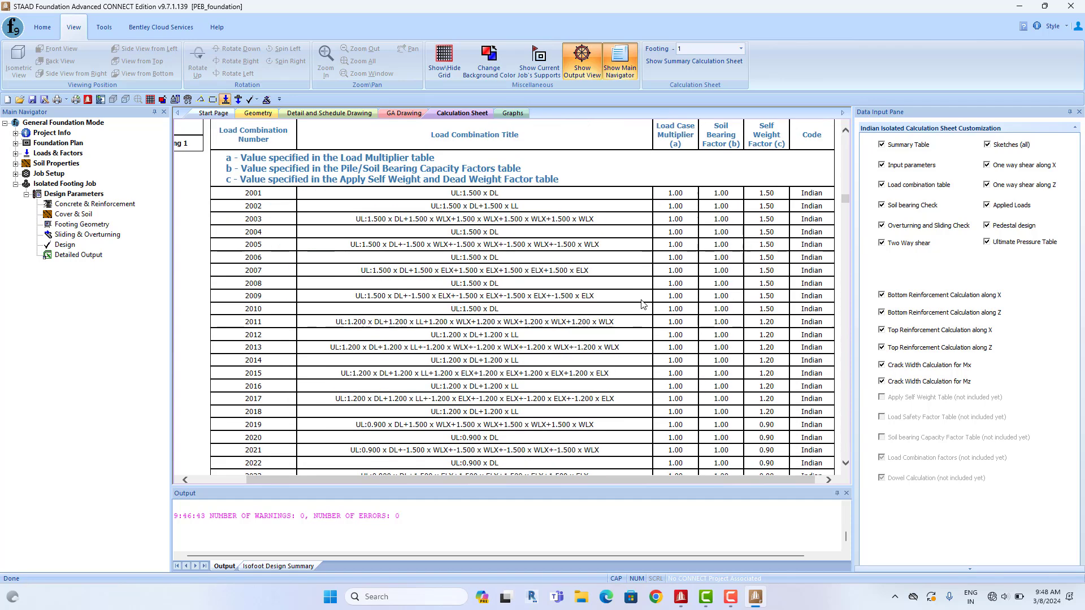
{"action": "scroll", "coordinate": [644, 305], "scroll_direction": "down", "scroll_amount": 7}
{"action": "scroll", "coordinate": [467, 181], "scroll_direction": "up", "scroll_amount": 3}
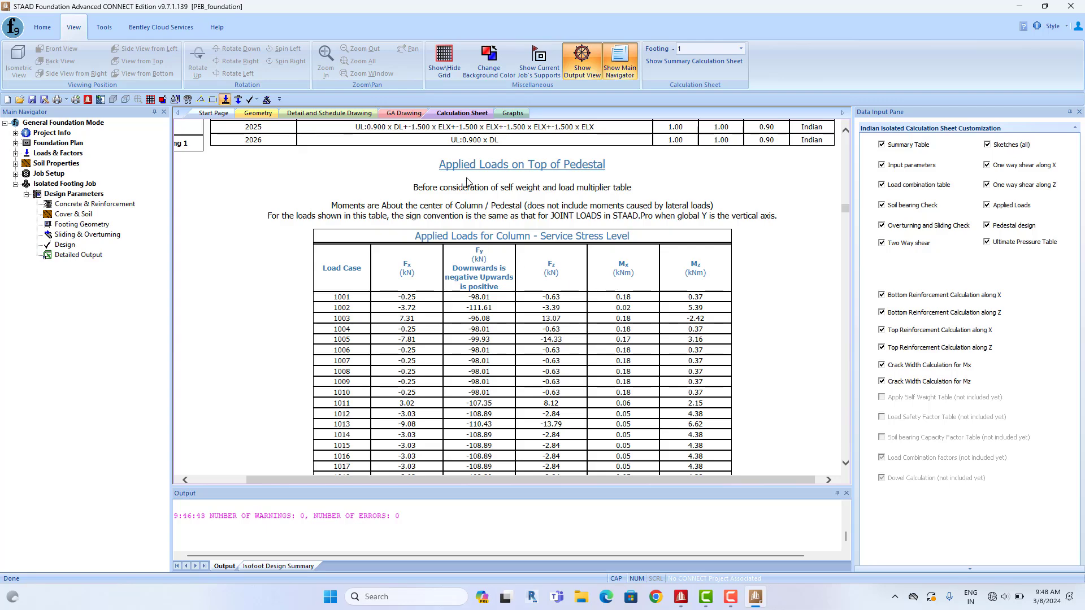
{"action": "scroll", "coordinate": [573, 284], "scroll_direction": "down", "scroll_amount": 12}
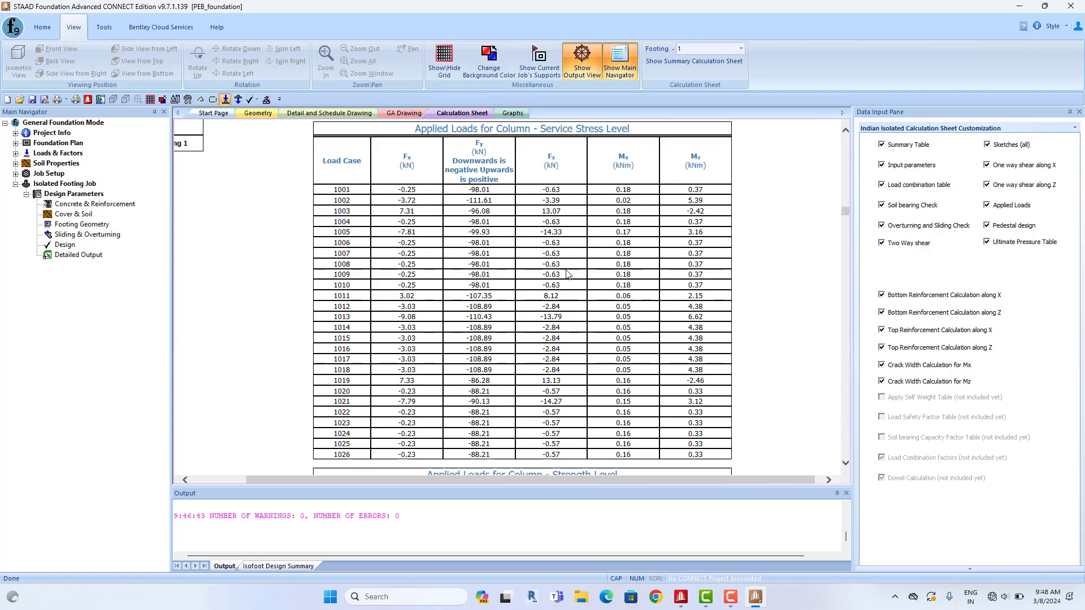
Examine the initial and final footing size calculation, including the governing load cases, the weights and the service check note
{"action": "scroll", "coordinate": [568, 274], "scroll_direction": "down", "scroll_amount": 3}
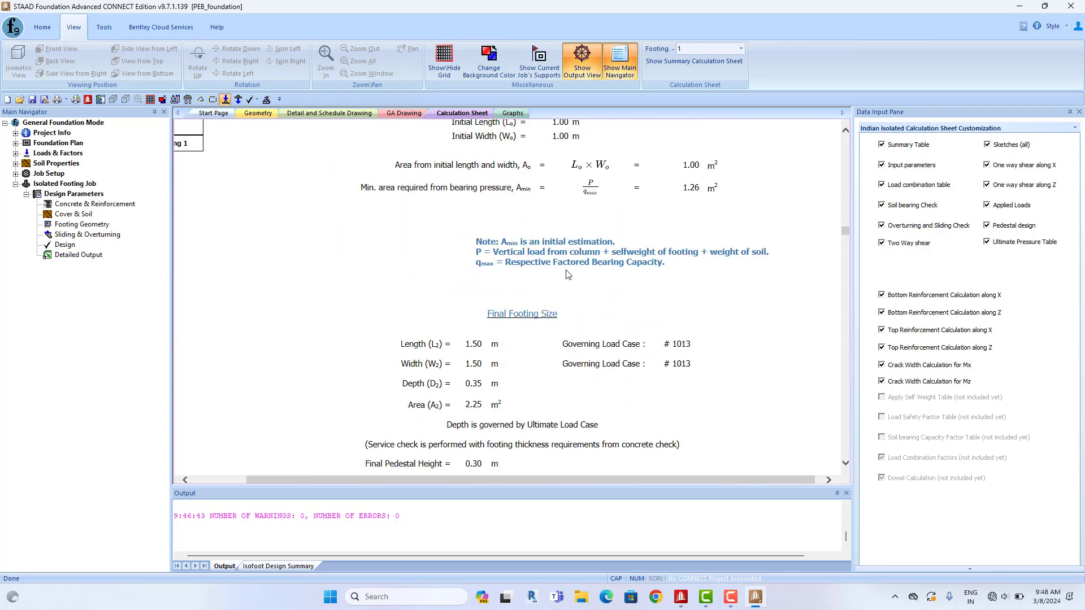
{"action": "scroll", "coordinate": [607, 278], "scroll_direction": "down", "scroll_amount": 4}
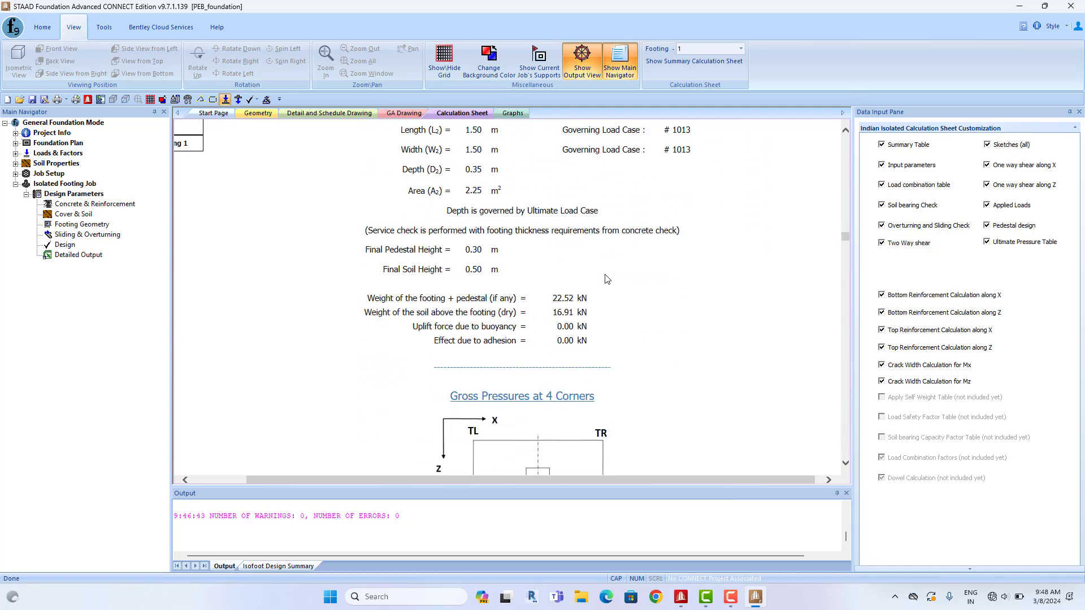
{"action": "scroll", "coordinate": [607, 278], "scroll_direction": "up", "scroll_amount": 2}
{"action": "scroll", "coordinate": [605, 275], "scroll_direction": "down", "scroll_amount": 3}
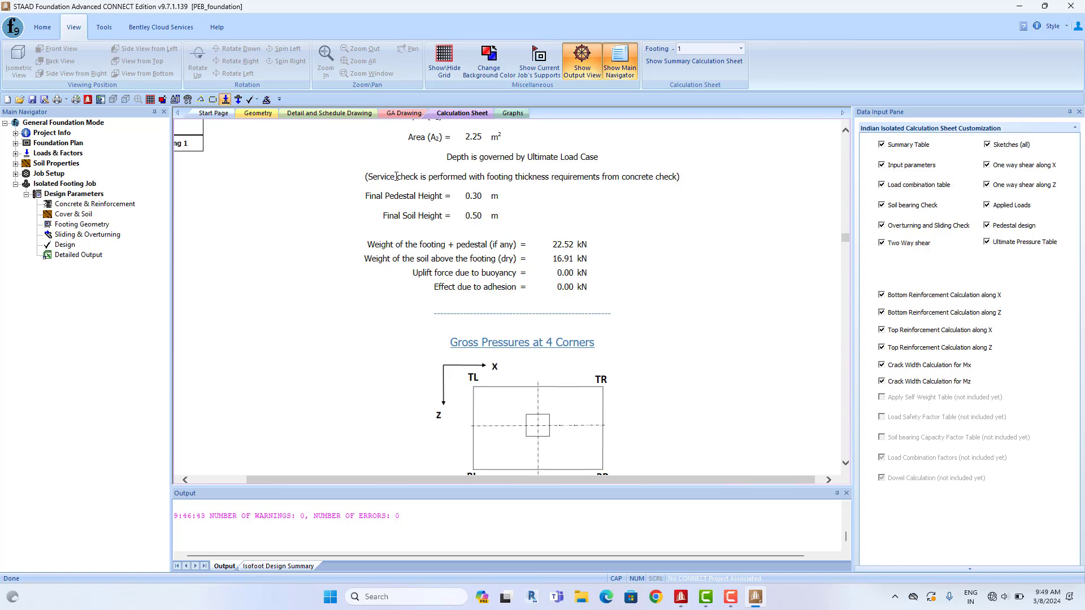
{"action": "left_click_drag", "start_coordinate": [396, 176], "coordinate": [656, 178]}
Review the gross pressures at the four corners, the out-of-contact area, and the safety factors against sliding and overturning
{"action": "scroll", "coordinate": [656, 298], "scroll_direction": "down", "scroll_amount": 6}
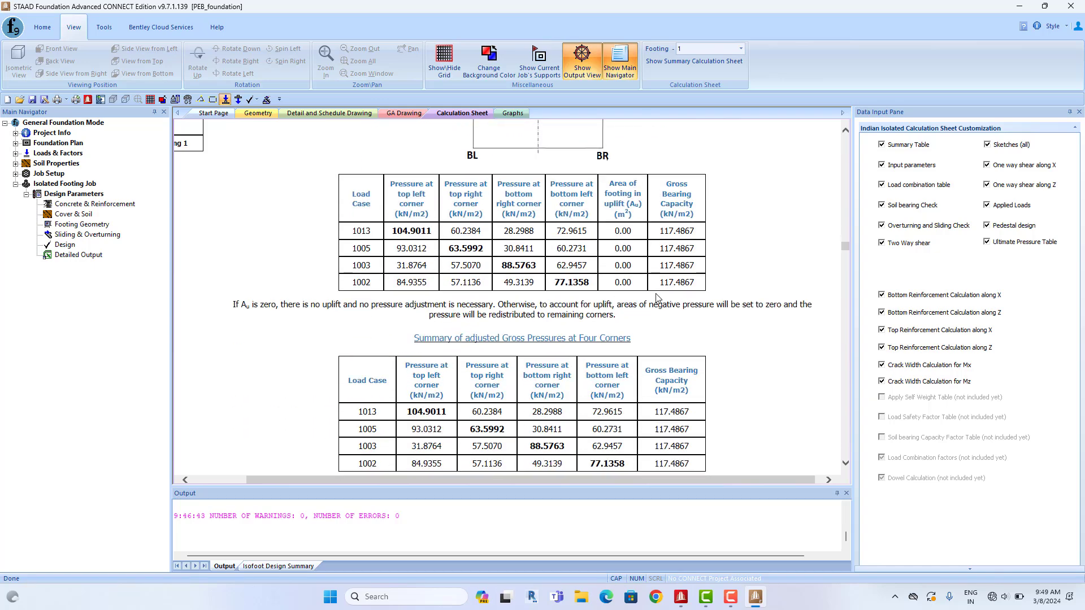
{"action": "scroll", "coordinate": [656, 298], "scroll_direction": "down", "scroll_amount": 1}
{"action": "scroll", "coordinate": [652, 341], "scroll_direction": "up", "scroll_amount": 2}
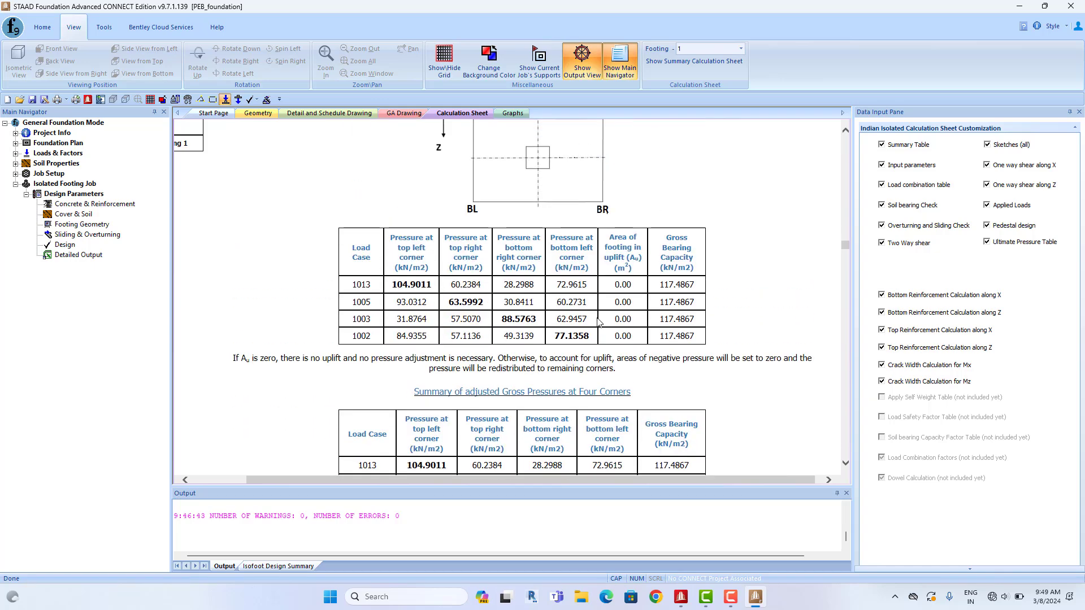
{"action": "scroll", "coordinate": [599, 321], "scroll_direction": "down", "scroll_amount": 2}
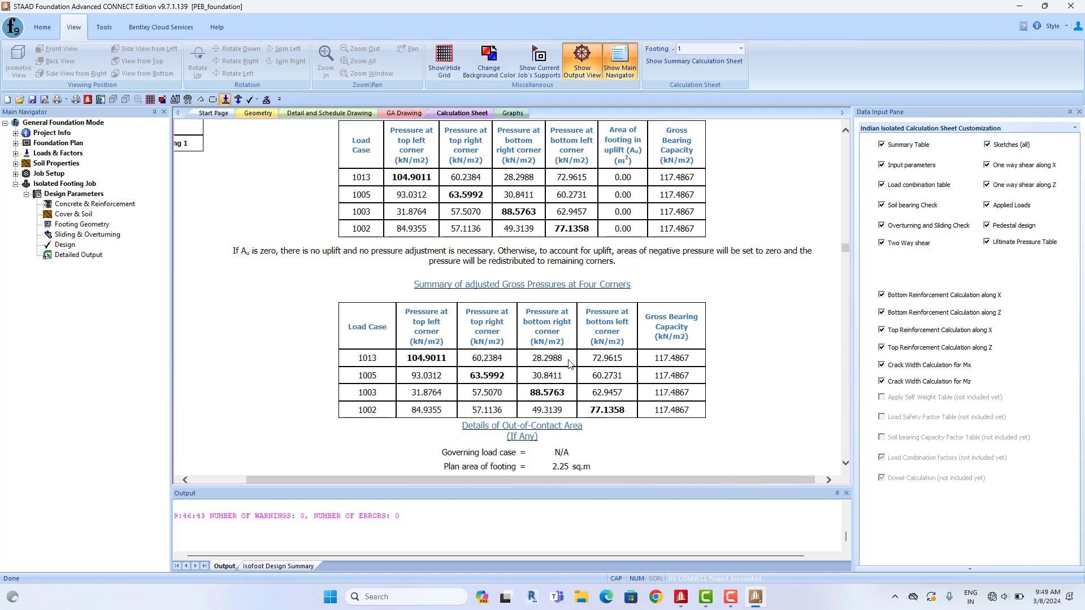
{"action": "scroll", "coordinate": [569, 364], "scroll_direction": "down", "scroll_amount": 2}
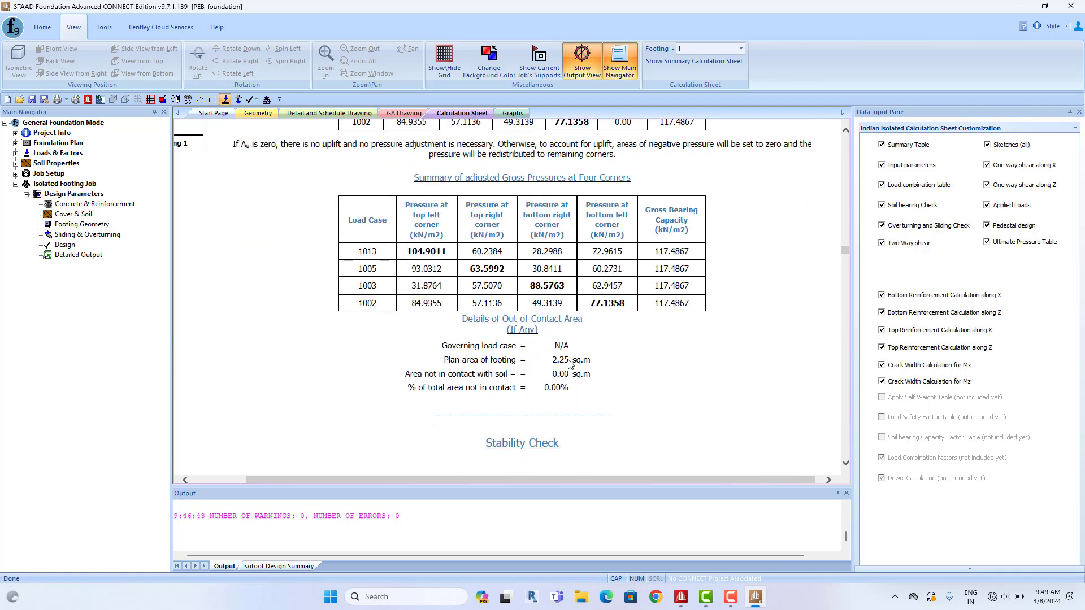
{"action": "scroll", "coordinate": [569, 364], "scroll_direction": "down", "scroll_amount": 8}
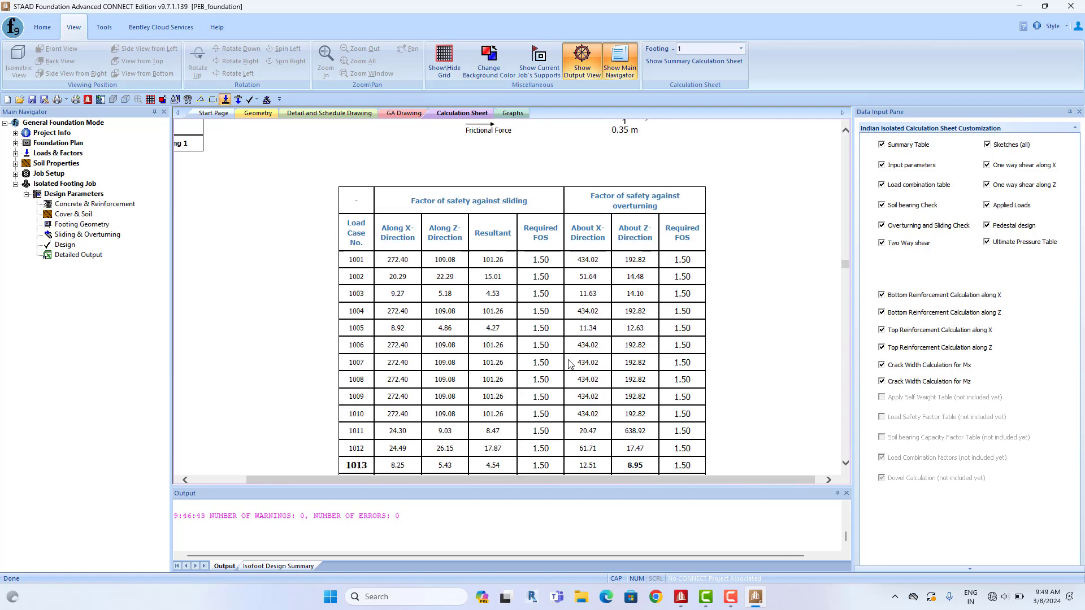
Review the governing sliding and overturning safety factors, the top reinforcement requirement, and the ultimate gross pressures at the footing corners
{"action": "scroll", "coordinate": [569, 364], "scroll_direction": "down", "scroll_amount": 9}
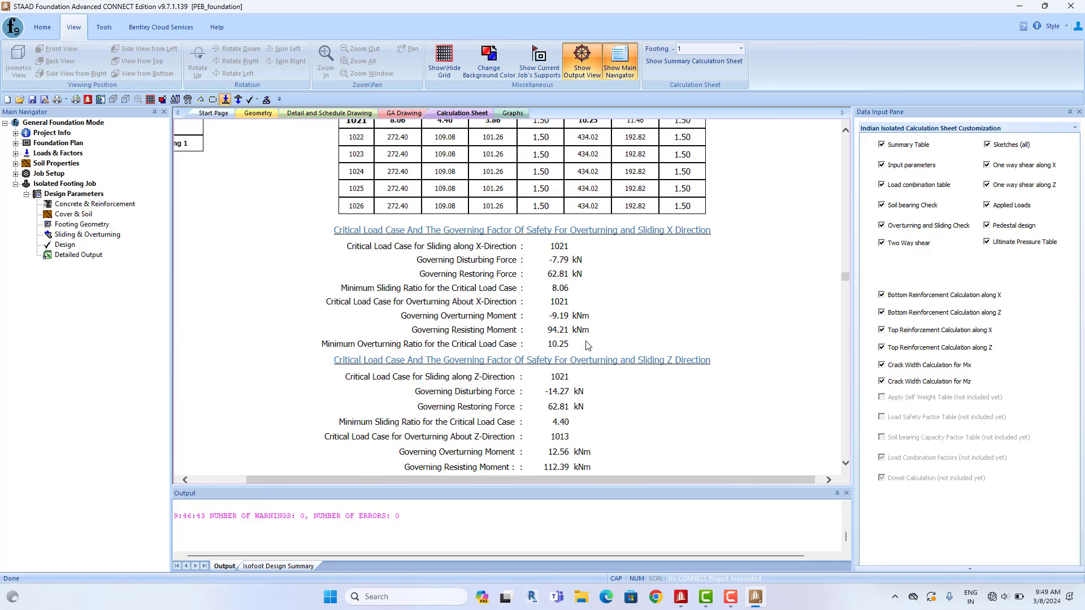
{"action": "scroll", "coordinate": [588, 345], "scroll_direction": "down", "scroll_amount": 4}
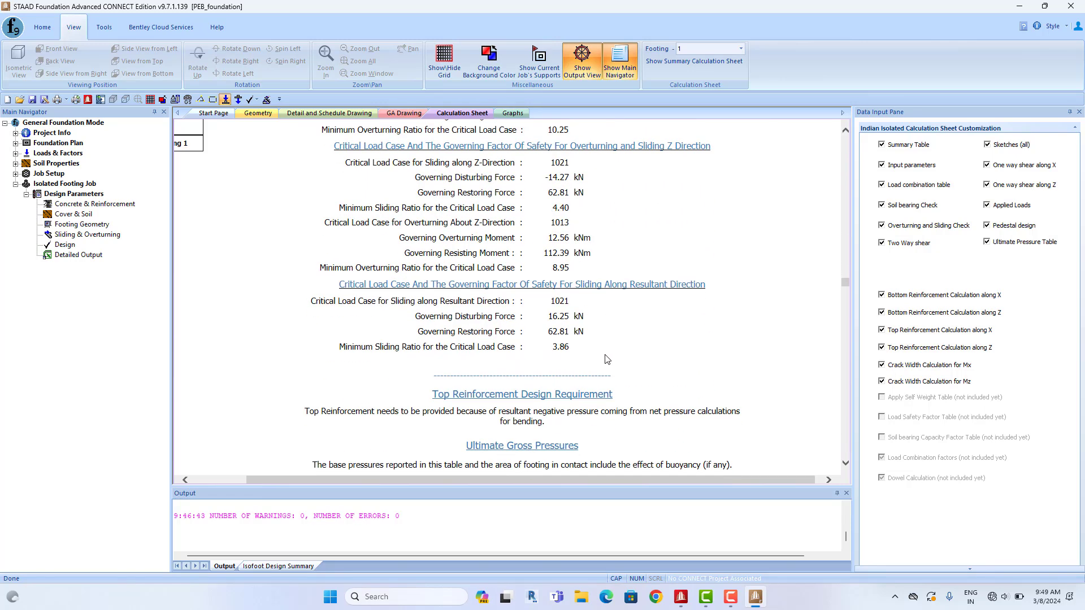
{"action": "scroll", "coordinate": [606, 359], "scroll_direction": "down", "scroll_amount": 3}
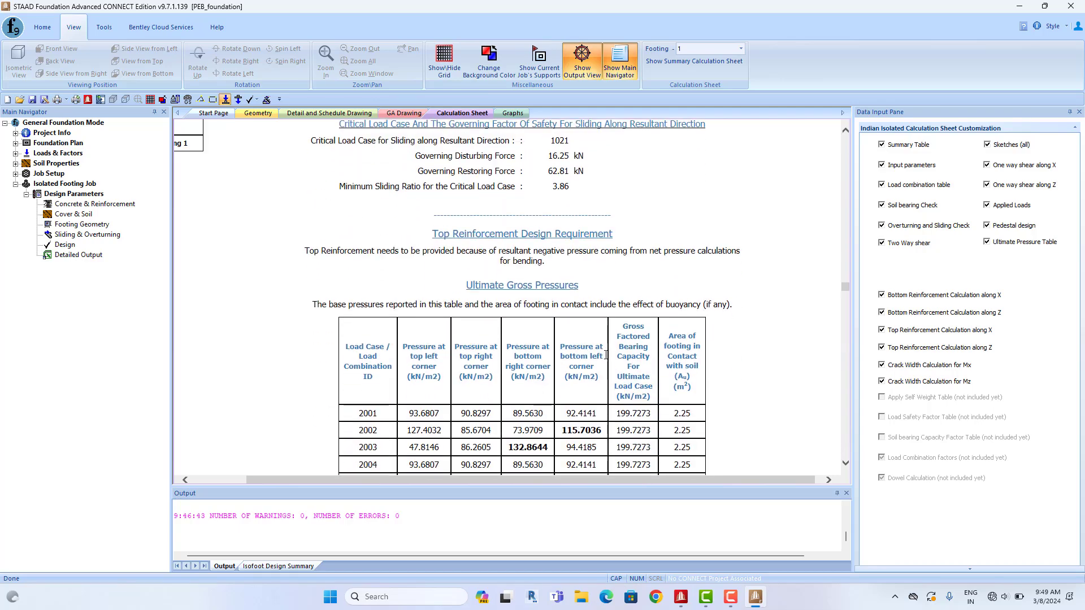
{"action": "scroll", "coordinate": [606, 359], "scroll_direction": "down", "scroll_amount": 10}
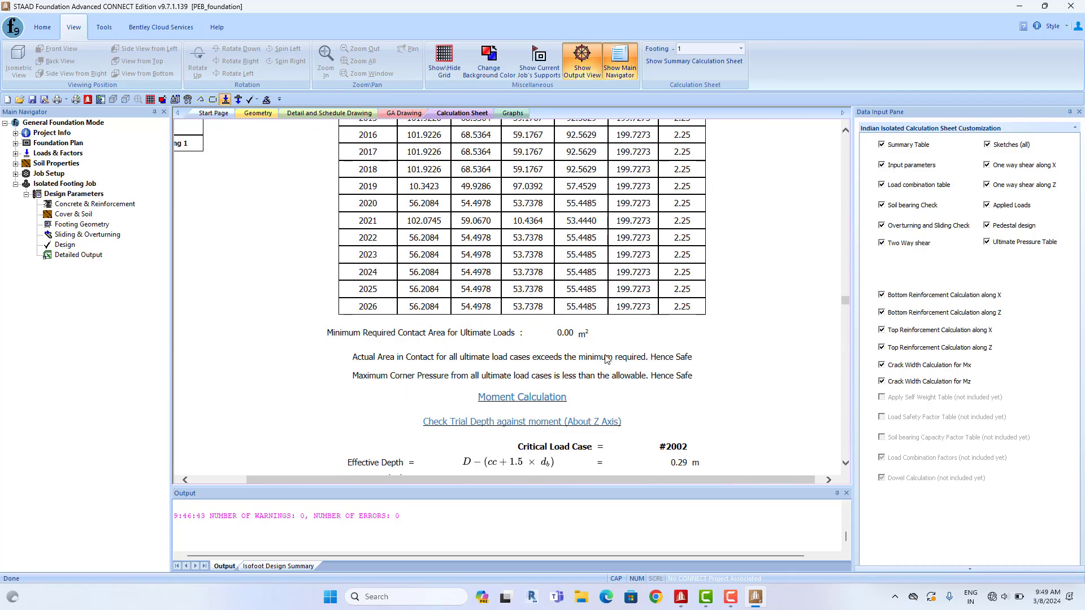
{"action": "scroll", "coordinate": [606, 355], "scroll_direction": "up", "scroll_amount": 6}
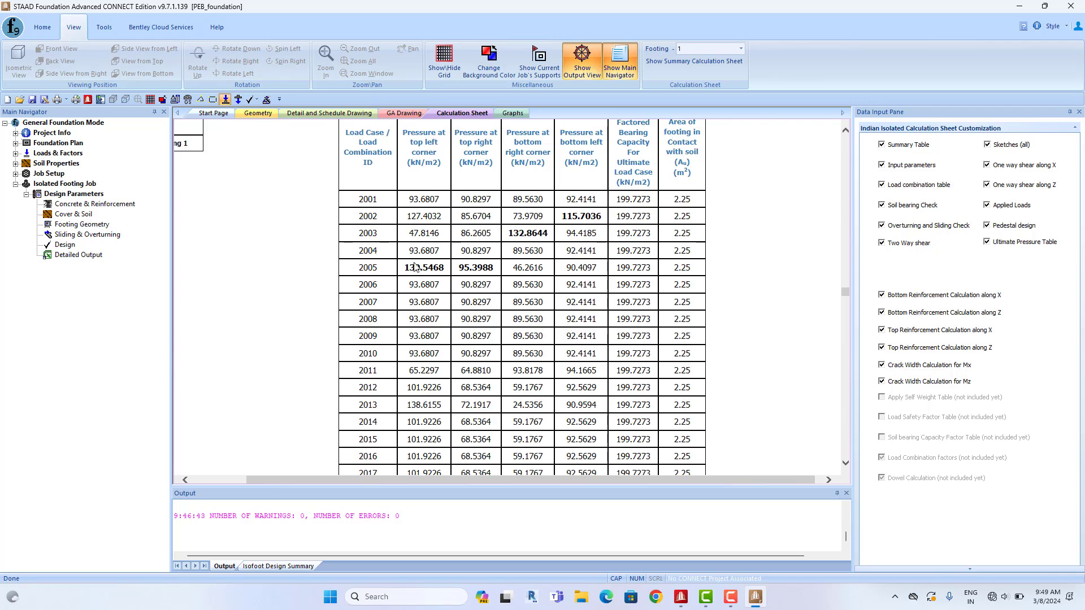
{"action": "left_click_drag", "start_coordinate": [407, 265], "coordinate": [443, 265]}
Examine footing 1's one-way shear checks in the XY and YZ planes and its punching shear check
{"action": "scroll", "coordinate": [507, 315], "scroll_direction": "down", "scroll_amount": 20}
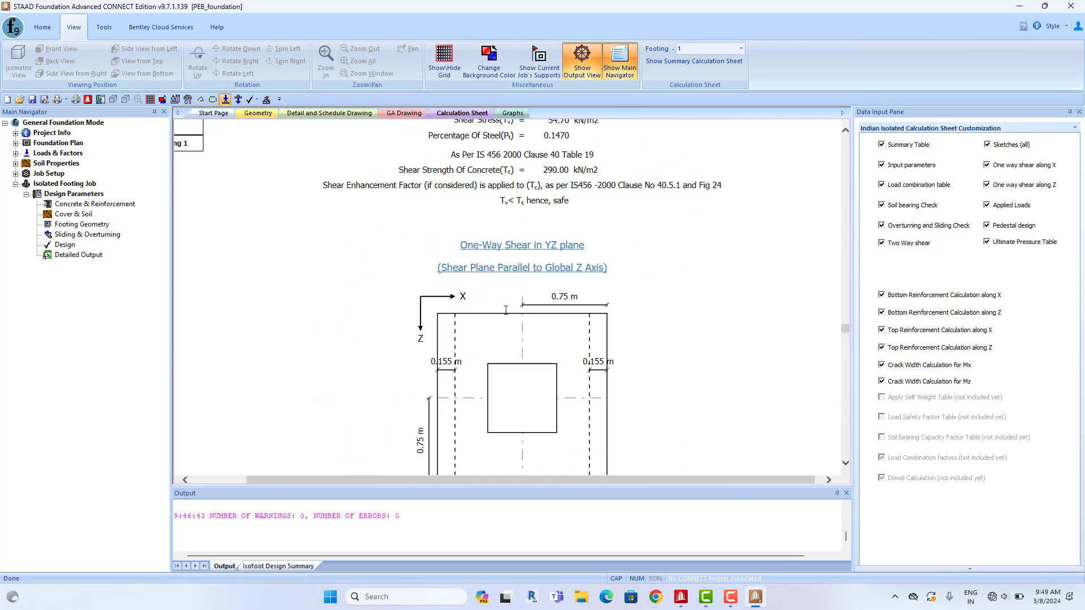
{"action": "scroll", "coordinate": [502, 299], "scroll_direction": "down", "scroll_amount": 8}
{"action": "scroll", "coordinate": [517, 216], "scroll_direction": "up", "scroll_amount": 3}
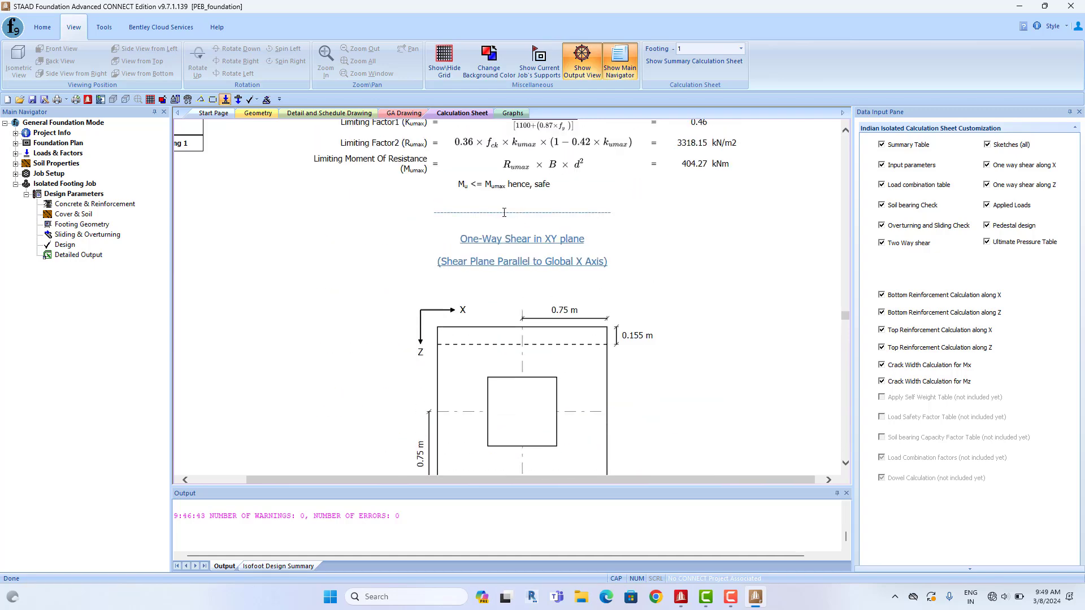
{"action": "scroll", "coordinate": [562, 292], "scroll_direction": "down", "scroll_amount": 5}
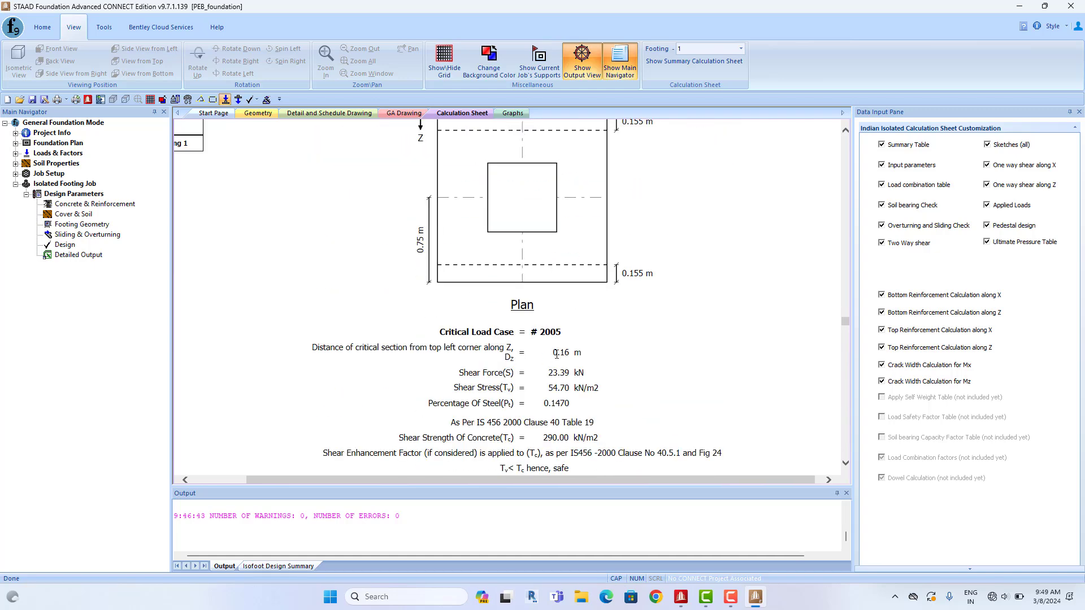
{"action": "scroll", "coordinate": [556, 354], "scroll_direction": "down", "scroll_amount": 10}
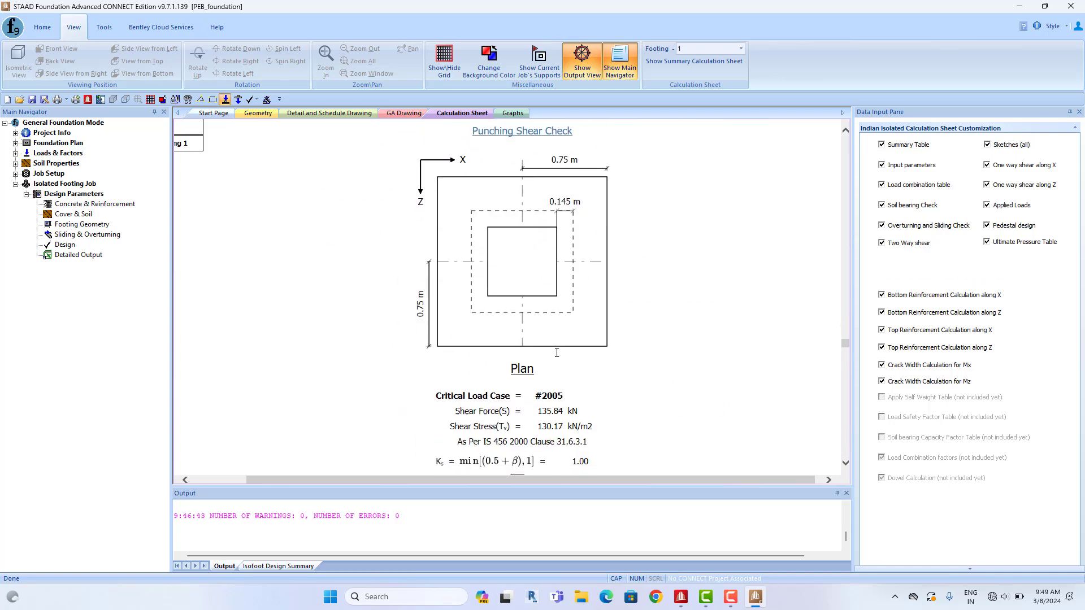
{"action": "scroll", "coordinate": [557, 353], "scroll_direction": "down", "scroll_amount": 10}
Examine the flexure design about the X axis for the bottom reinforcement parallel to Z, including steel areas, bar size and provided spacing
{"action": "scroll", "coordinate": [557, 356], "scroll_direction": "up", "scroll_amount": 2}
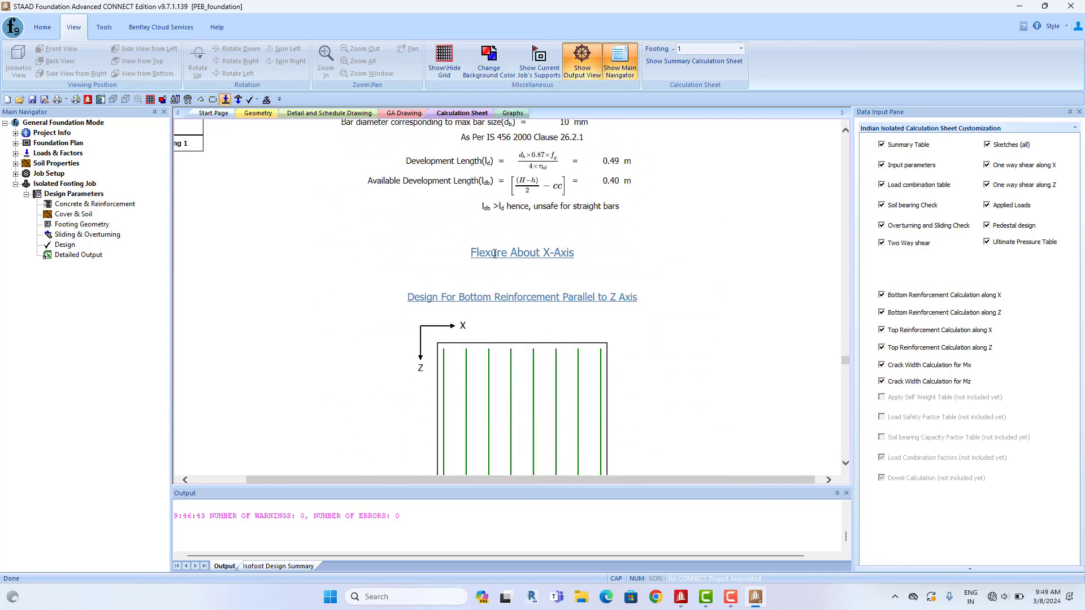
{"action": "scroll", "coordinate": [550, 291], "scroll_direction": "down", "scroll_amount": 1}
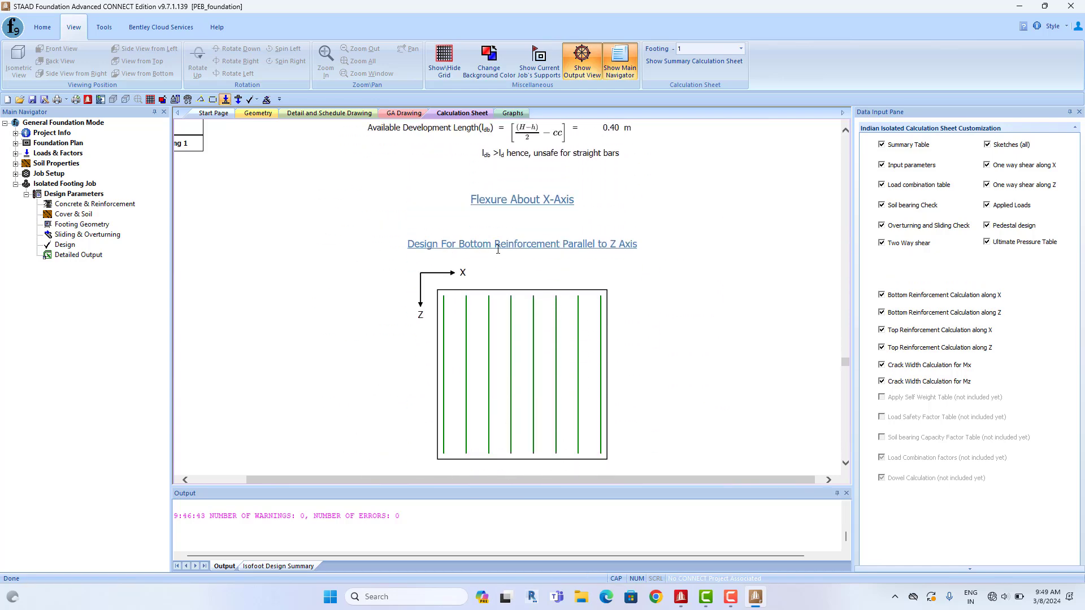
{"action": "scroll", "coordinate": [590, 226], "scroll_direction": "down", "scroll_amount": 4}
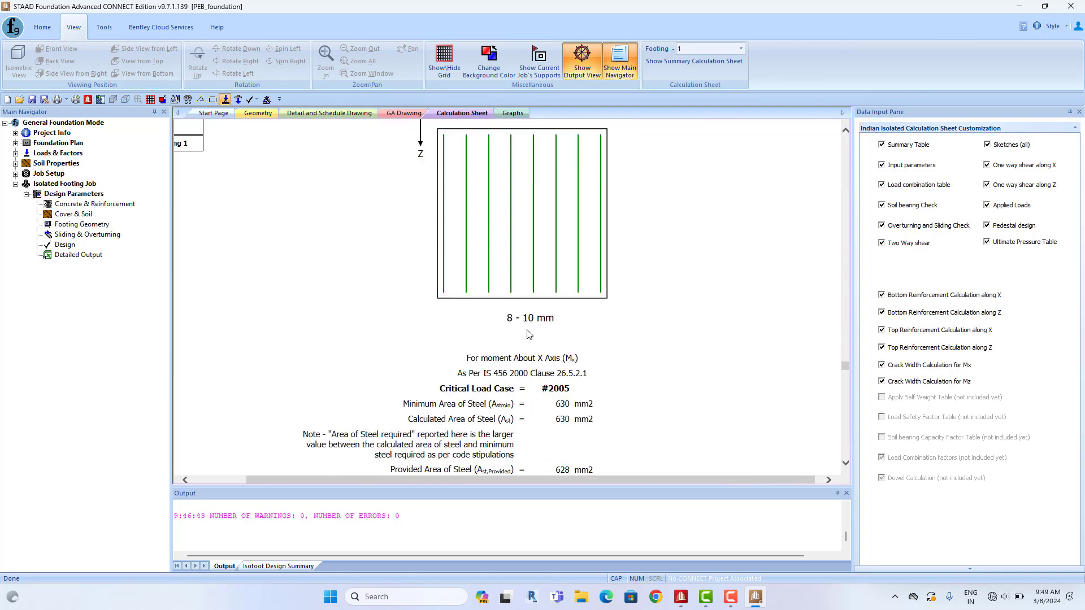
{"action": "scroll", "coordinate": [511, 407], "scroll_direction": "up", "scroll_amount": 3}
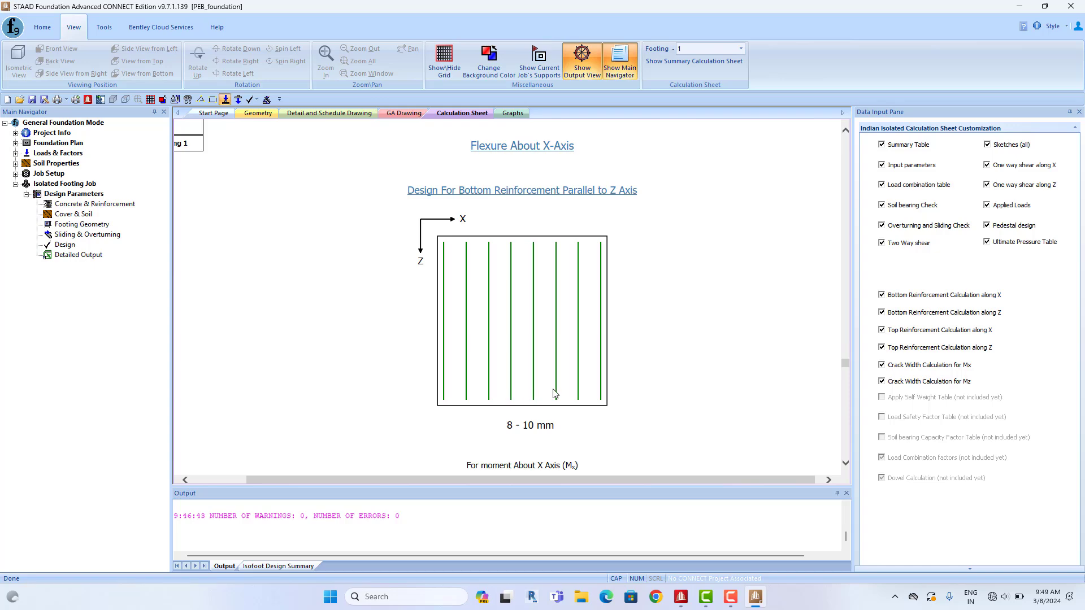
{"action": "scroll", "coordinate": [573, 378], "scroll_direction": "down", "scroll_amount": 2}
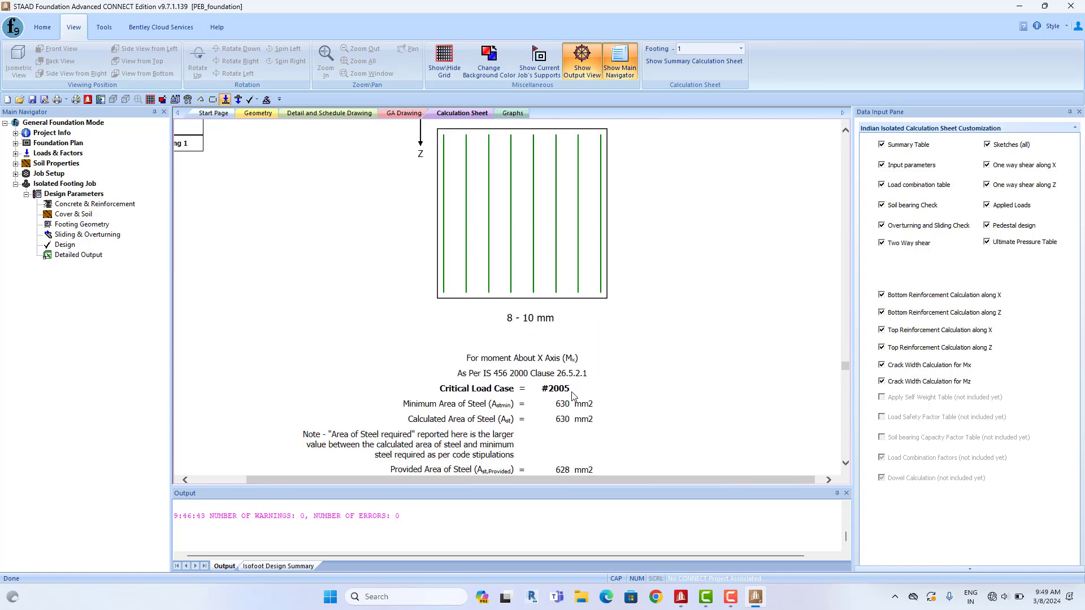
{"action": "scroll", "coordinate": [596, 404], "scroll_direction": "down", "scroll_amount": 3}
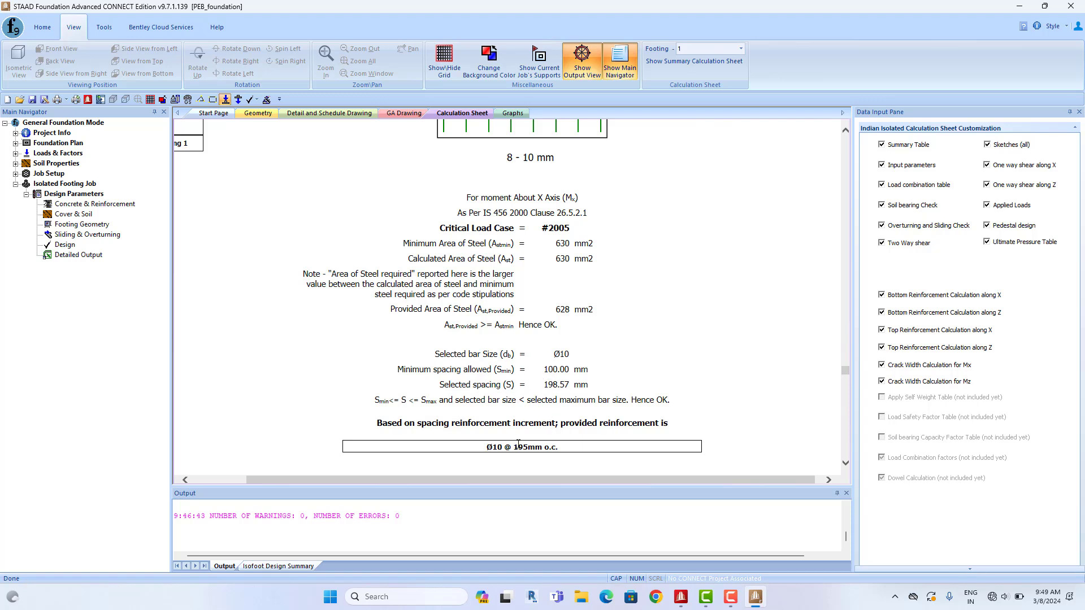
{"action": "left_click_drag", "start_coordinate": [518, 444], "coordinate": [532, 446]}
{"action": "scroll", "coordinate": [528, 289], "scroll_direction": "up", "scroll_amount": 4}
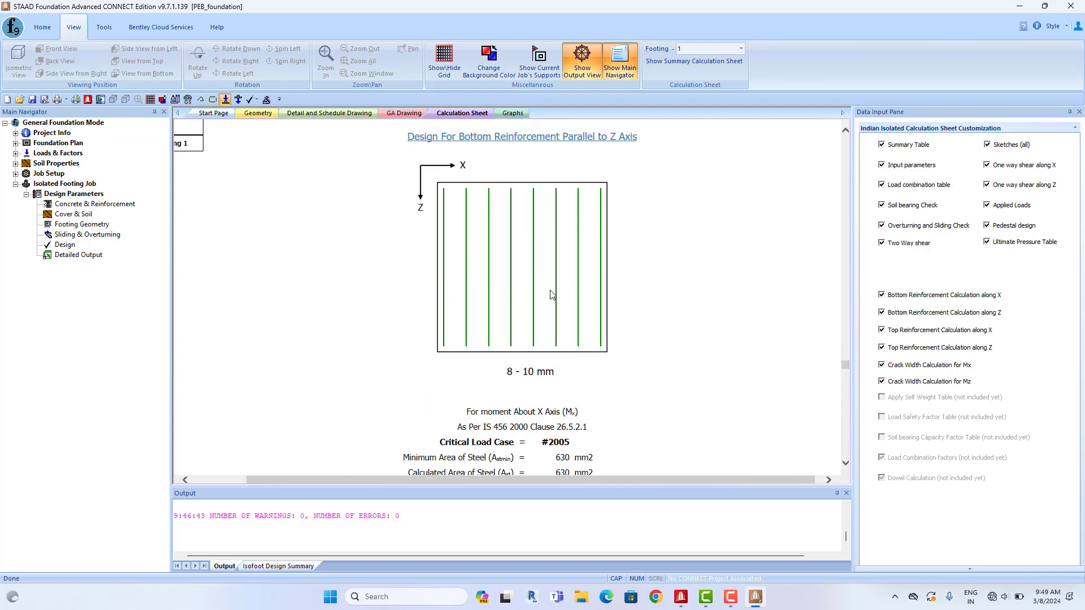
{"action": "scroll", "coordinate": [551, 291], "scroll_direction": "down", "scroll_amount": 5}
{"action": "scroll", "coordinate": [554, 299], "scroll_direction": "down", "scroll_amount": 5}
{"action": "scroll", "coordinate": [542, 282], "scroll_direction": "up", "scroll_amount": 3}
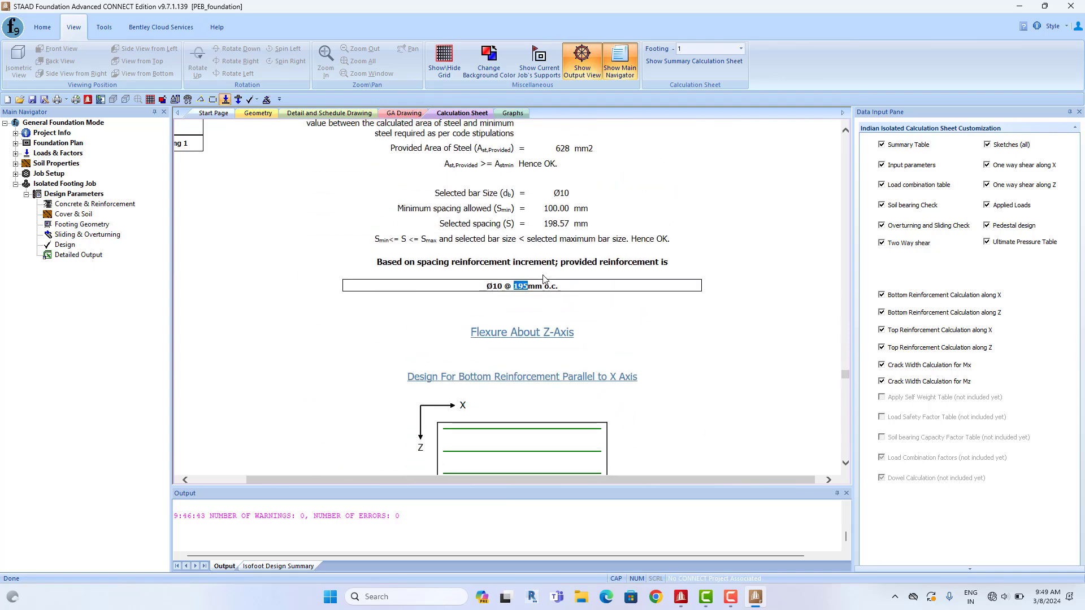
{"action": "scroll", "coordinate": [560, 329], "scroll_direction": "up", "scroll_amount": 7}
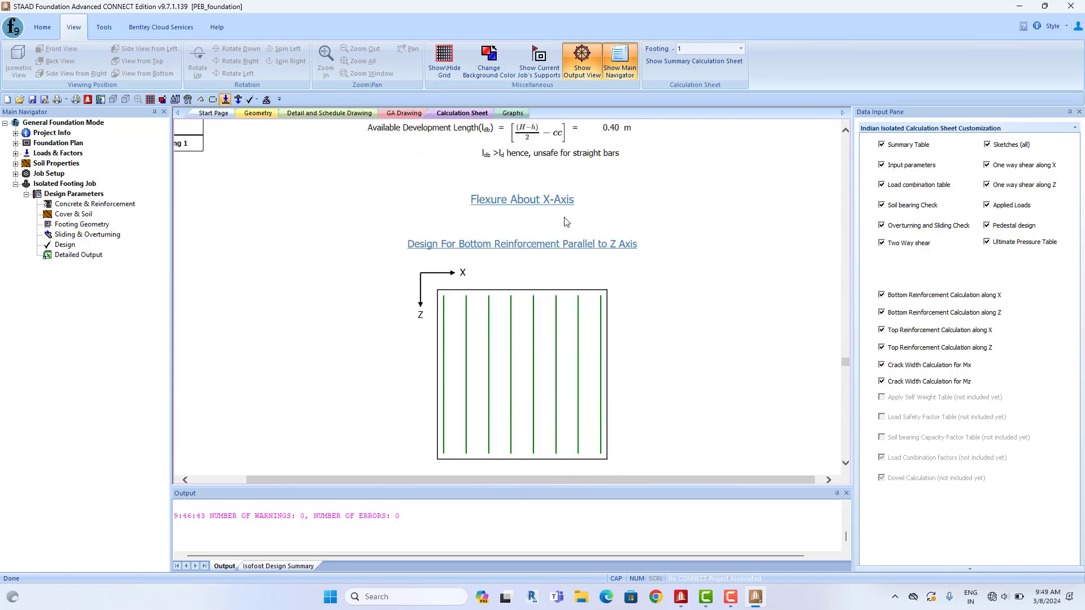
Review the flexure design about the Z axis for the bottom reinforcement parallel to X, including steel areas and bar spacing
{"action": "scroll", "coordinate": [563, 326], "scroll_direction": "down", "scroll_amount": 5}
{"action": "scroll", "coordinate": [564, 326], "scroll_direction": "down", "scroll_amount": 8}
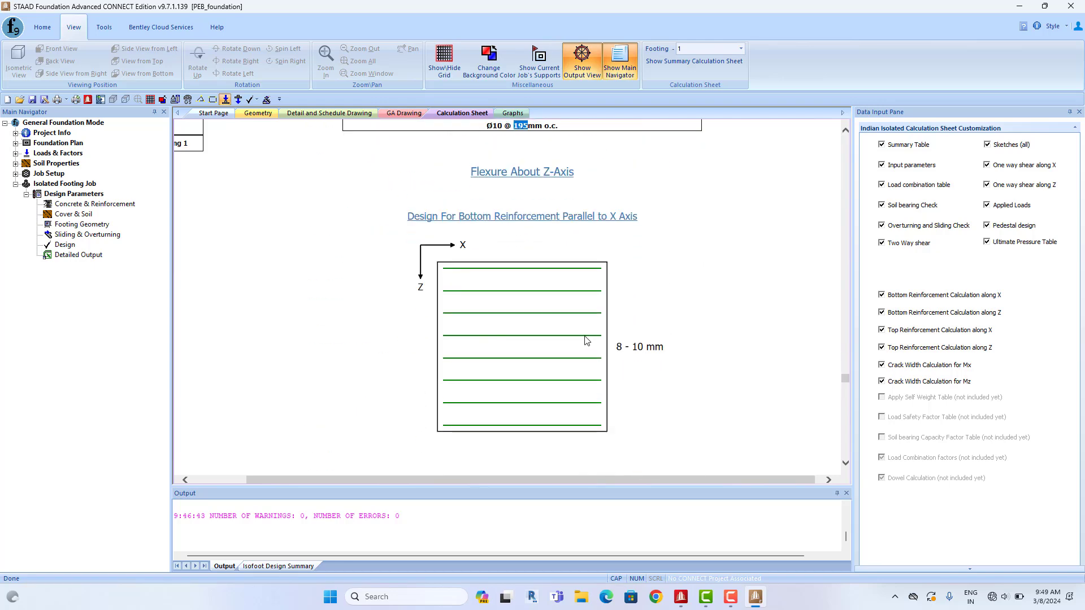
{"action": "scroll", "coordinate": [573, 323], "scroll_direction": "down", "scroll_amount": 2}
{"action": "scroll", "coordinate": [573, 323], "scroll_direction": "down", "scroll_amount": 2}
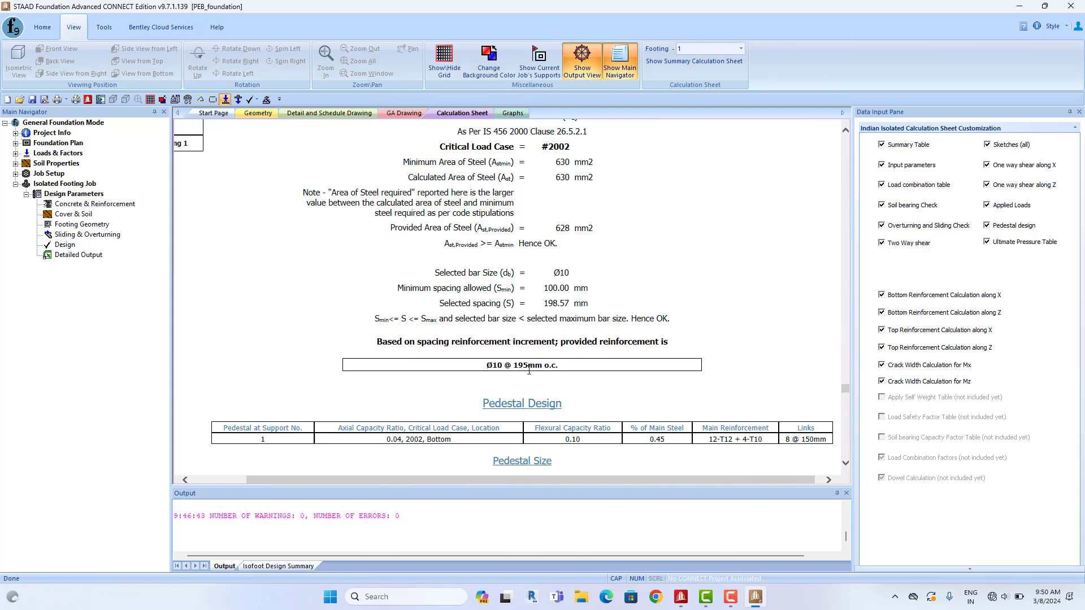
{"action": "scroll", "coordinate": [528, 358], "scroll_direction": "up", "scroll_amount": 6}
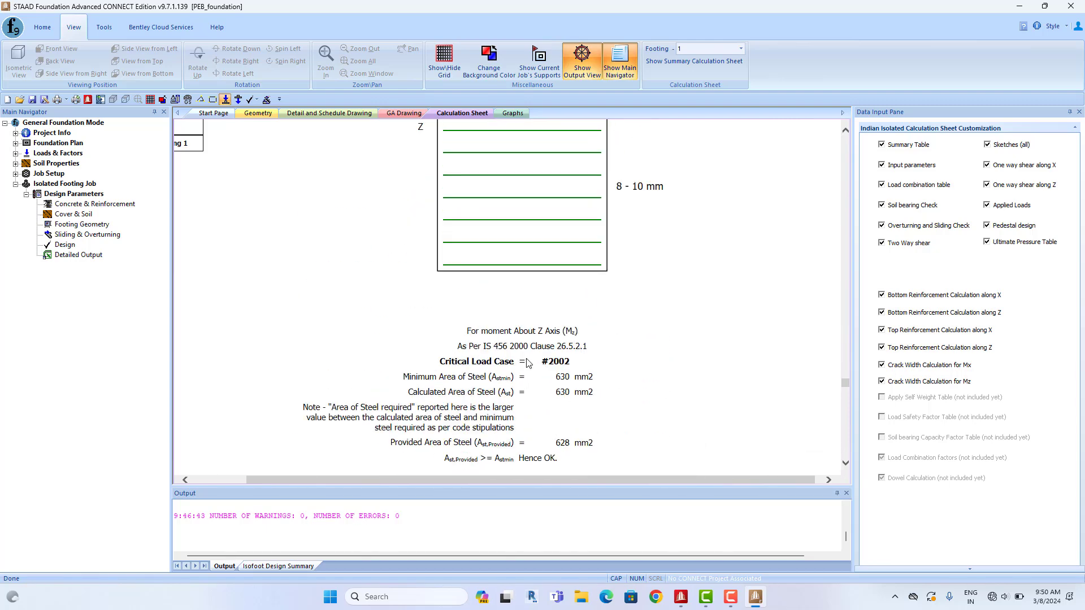
Examine the pedestal design, covering its size, longitudinal bars, governing load cases and stirrups, and the footing's crack width calculation
{"action": "scroll", "coordinate": [581, 329], "scroll_direction": "down", "scroll_amount": 11}
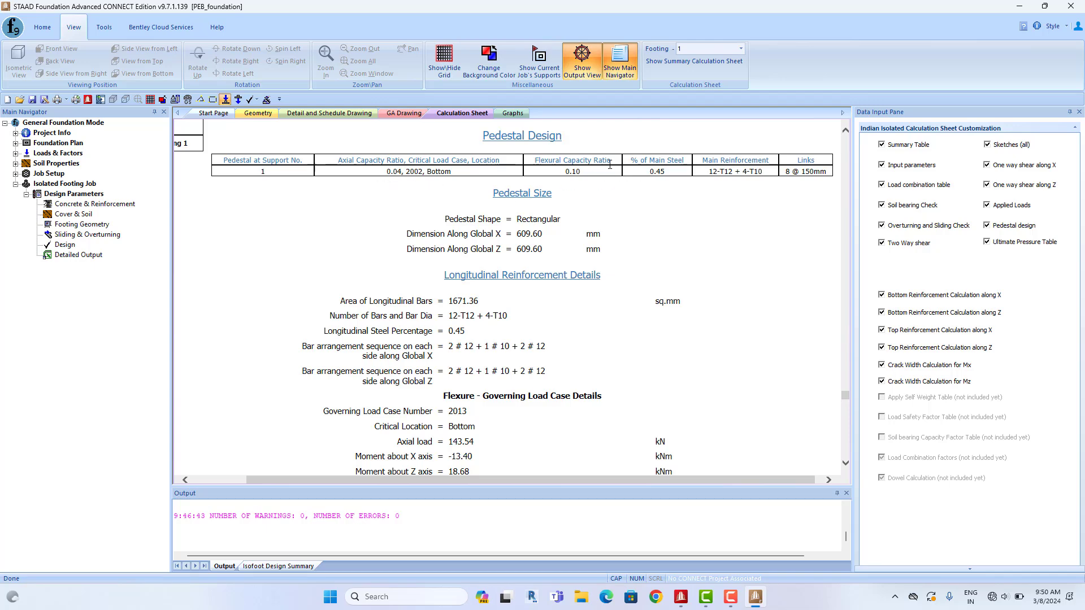
{"action": "scroll", "coordinate": [600, 328], "scroll_direction": "down", "scroll_amount": 15}
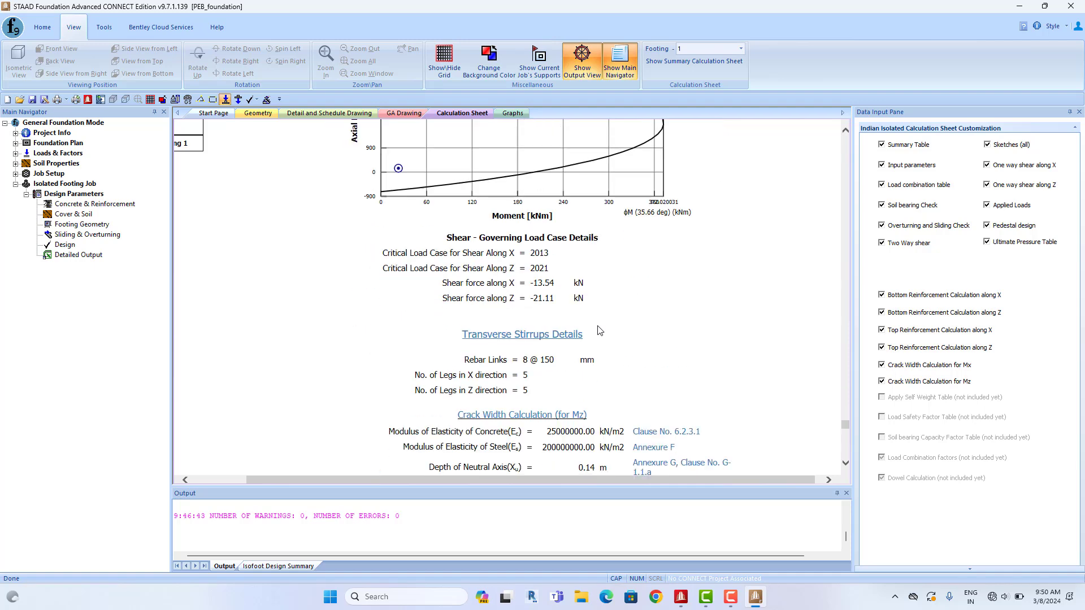
{"action": "scroll", "coordinate": [599, 328], "scroll_direction": "down", "scroll_amount": 10}
{"action": "scroll", "coordinate": [598, 325], "scroll_direction": "up", "scroll_amount": 6}
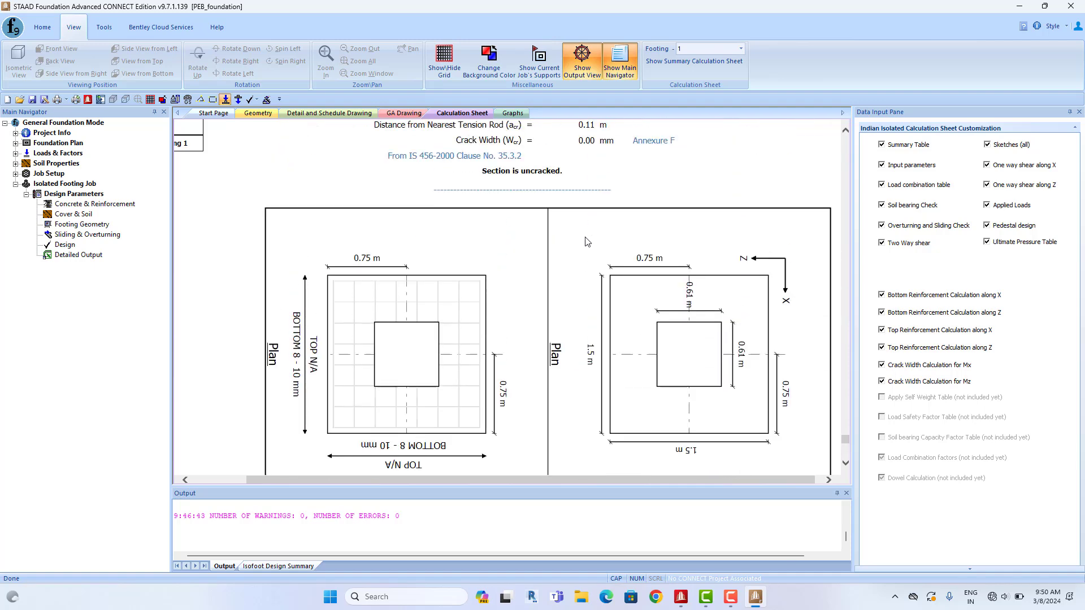
Review the closing elevation drawing and the schedule of foundation and pedestal dimensions and reinforcement
{"action": "scroll", "coordinate": [643, 295], "scroll_direction": "down", "scroll_amount": 8}
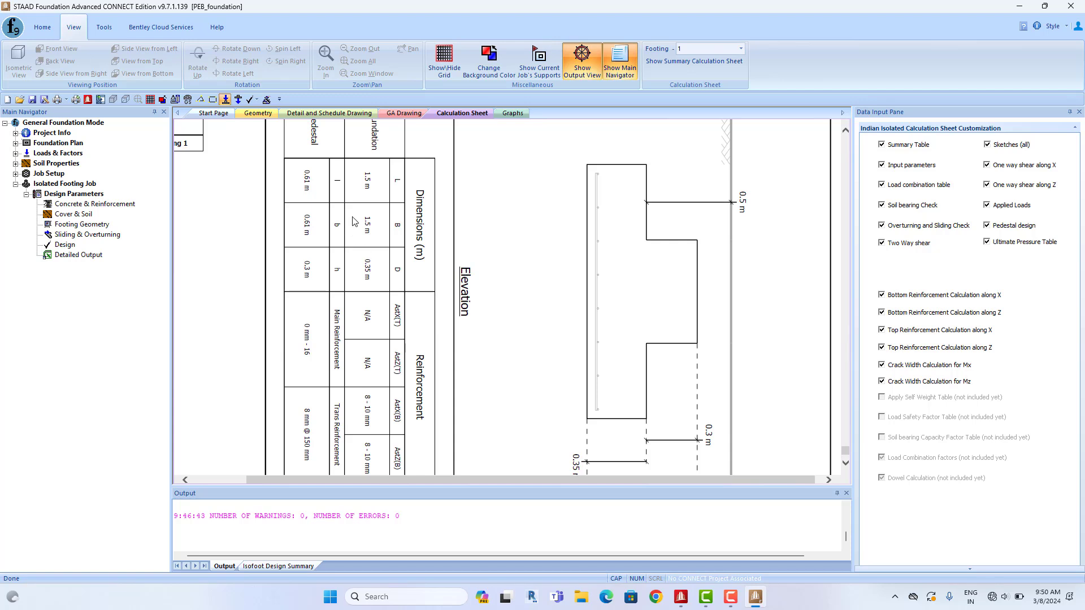
{"action": "scroll", "coordinate": [355, 221], "scroll_direction": "down", "scroll_amount": 2}
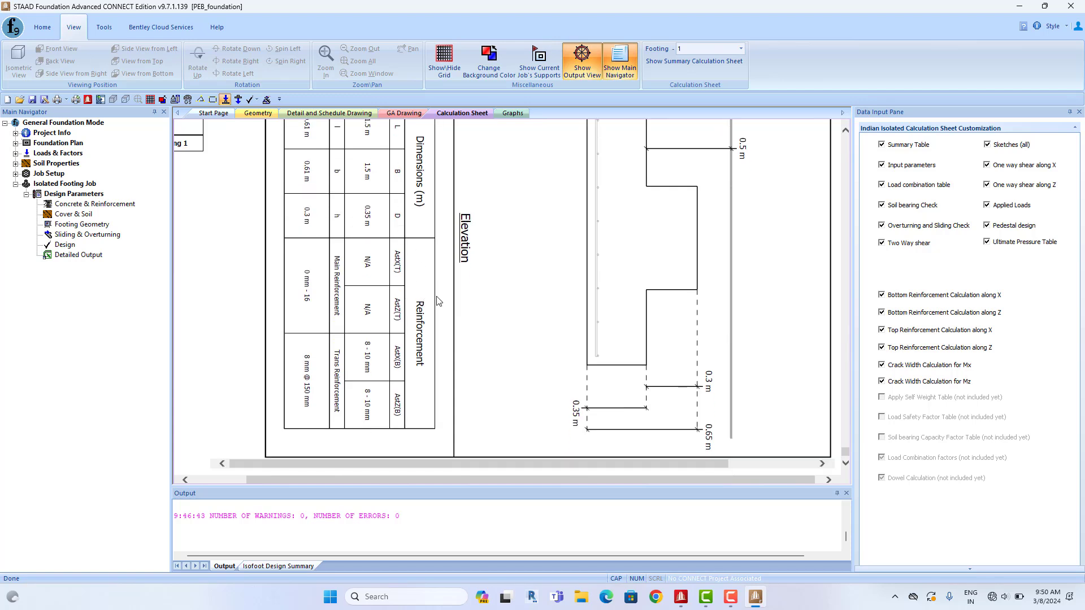
{"action": "scroll", "coordinate": [443, 300], "scroll_direction": "up", "scroll_amount": 6}
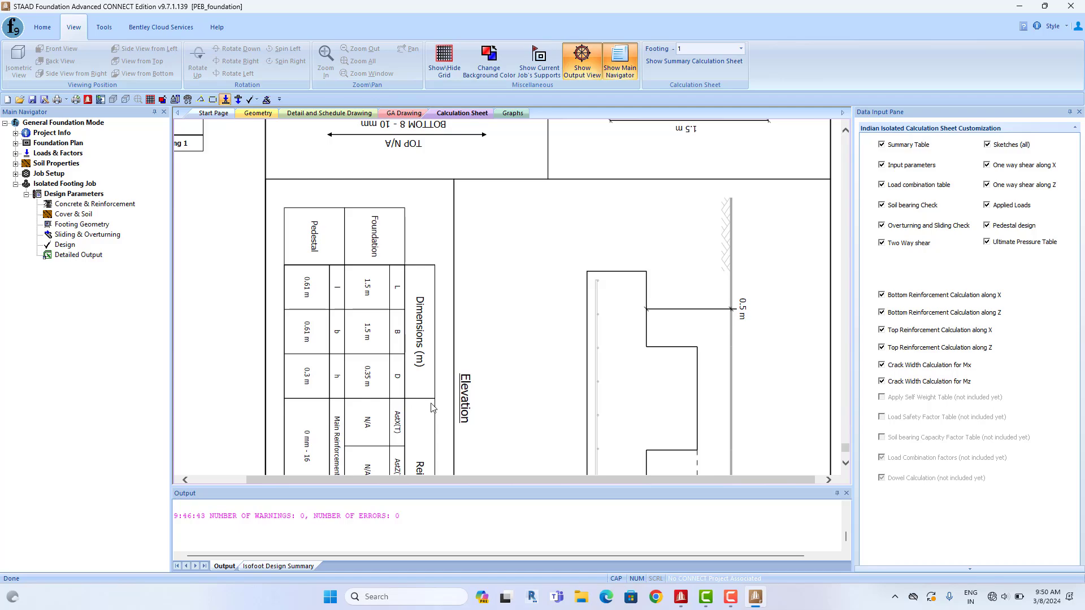
{"action": "scroll", "coordinate": [433, 404], "scroll_direction": "down", "scroll_amount": 2}
Open the print settings for footing 1's calculation sheet and close them without printing
{"action": "left_click_drag", "start_coordinate": [843, 448], "coordinate": [852, 131]}
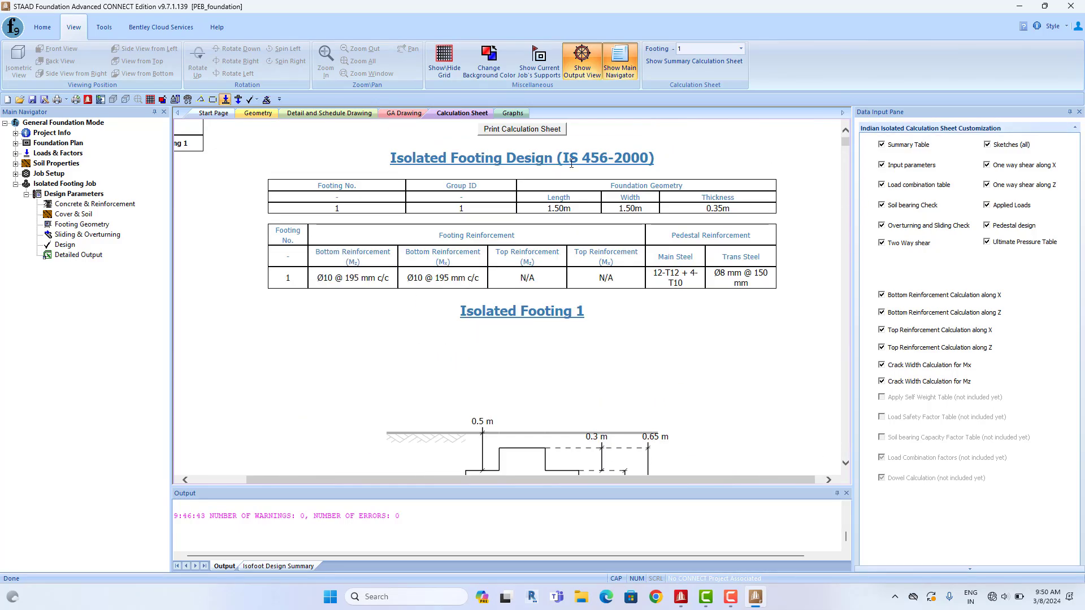
{"action": "left_click", "coordinate": [497, 130]}
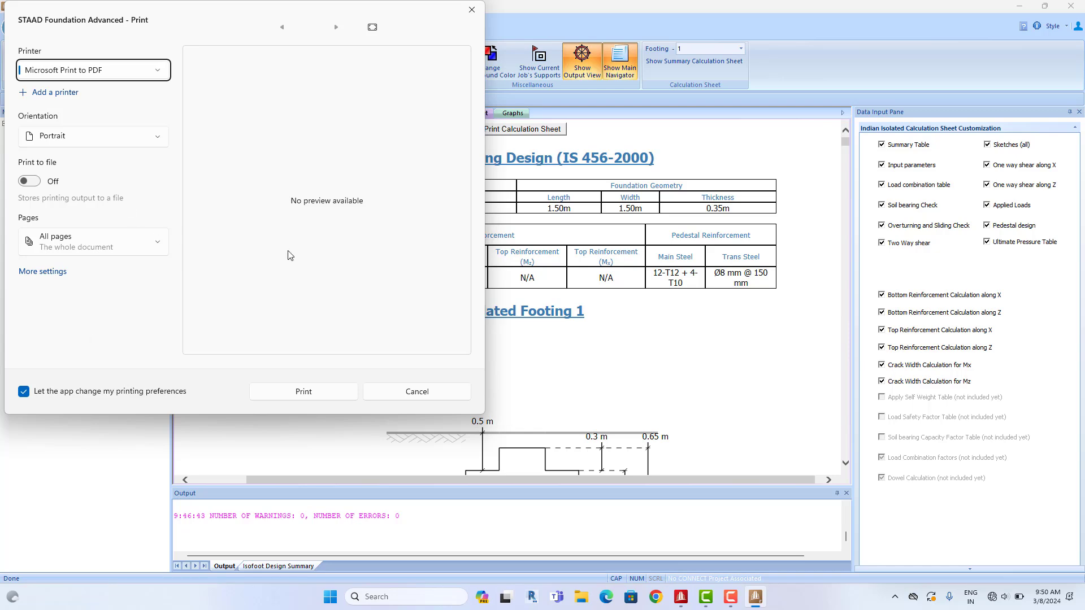
{"action": "left_click", "coordinate": [472, 10]}
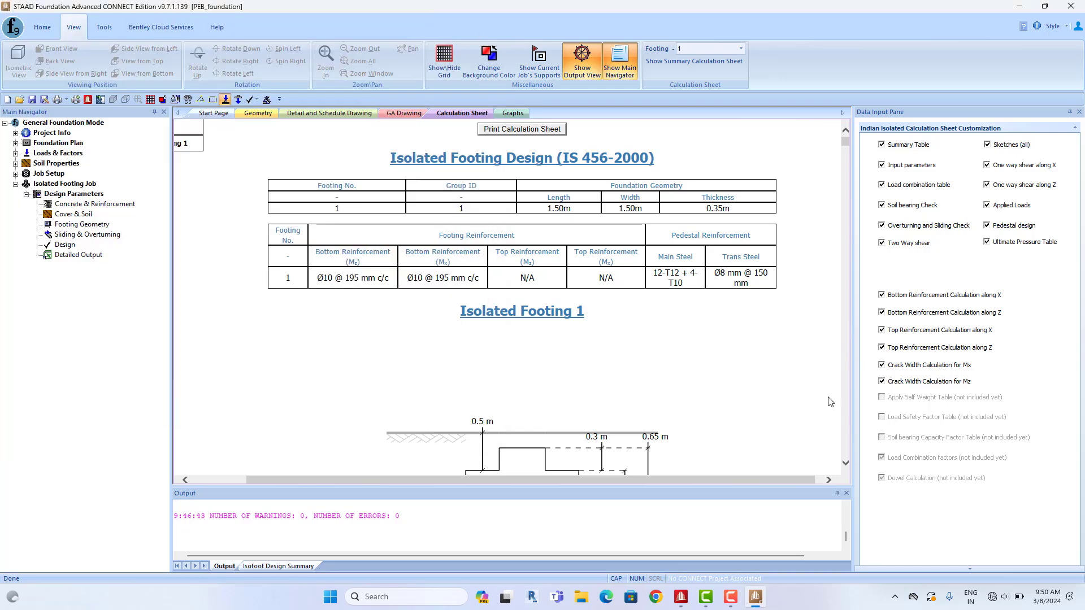
{"action": "left_click_drag", "start_coordinate": [845, 156], "coordinate": [845, 452]}
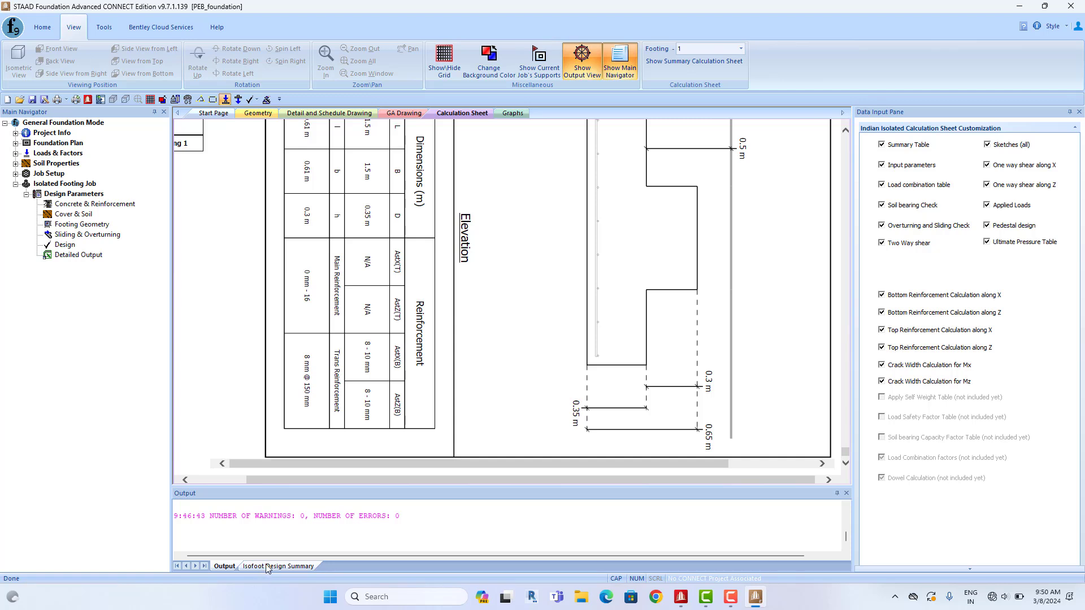
Show the isolated footing design summary, enlarge its table, and check footing 1's dimensions
{"action": "left_click", "coordinate": [278, 566]}
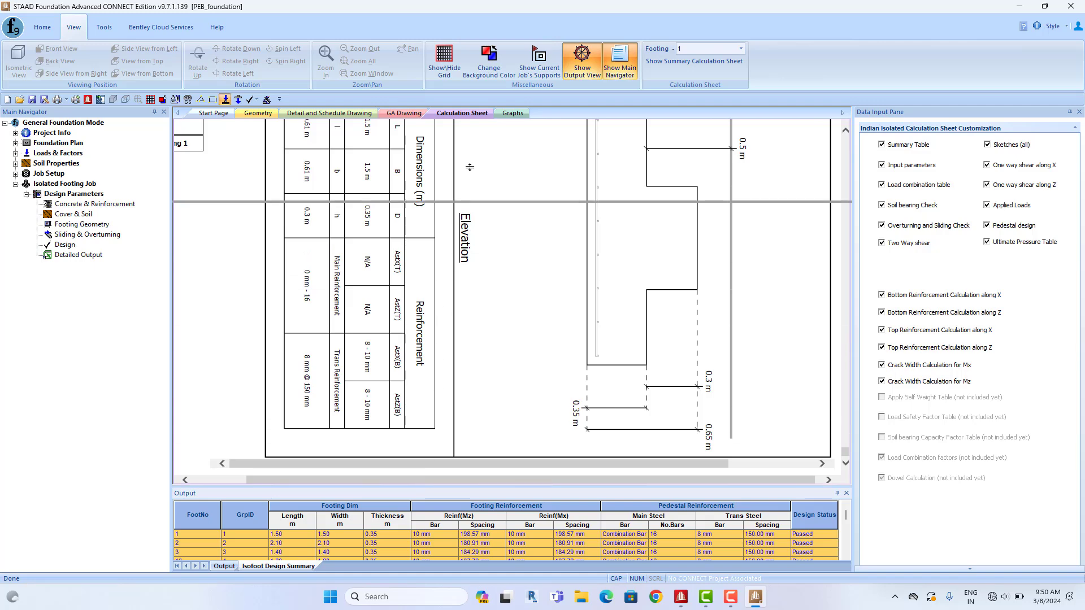
{"action": "left_click_drag", "start_coordinate": [421, 486], "coordinate": [421, 164]}
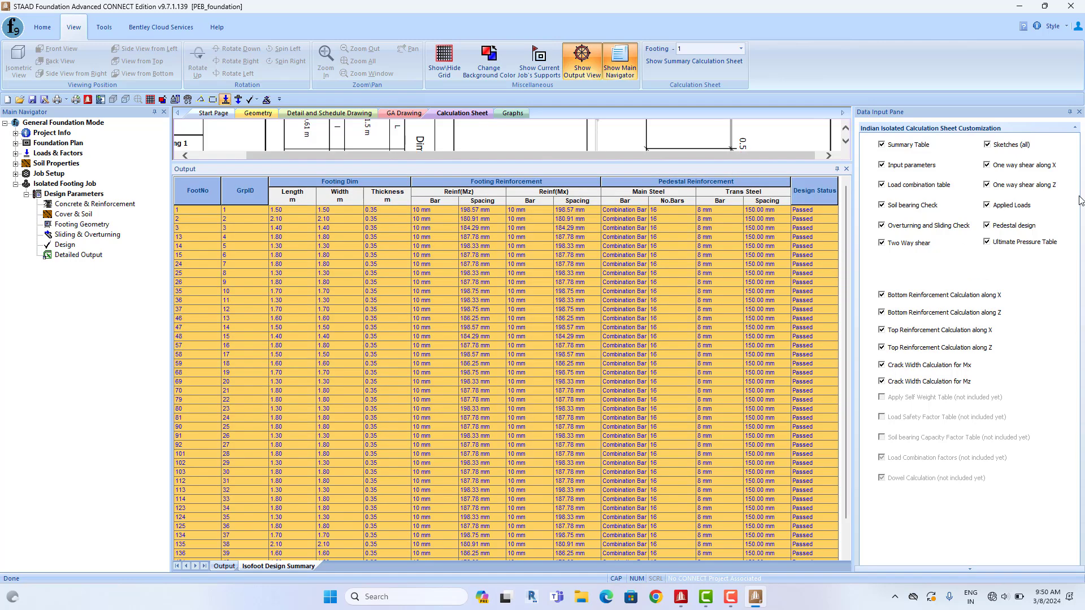
{"action": "left_click", "coordinate": [220, 211]}
{"action": "left_click", "coordinate": [300, 212]}
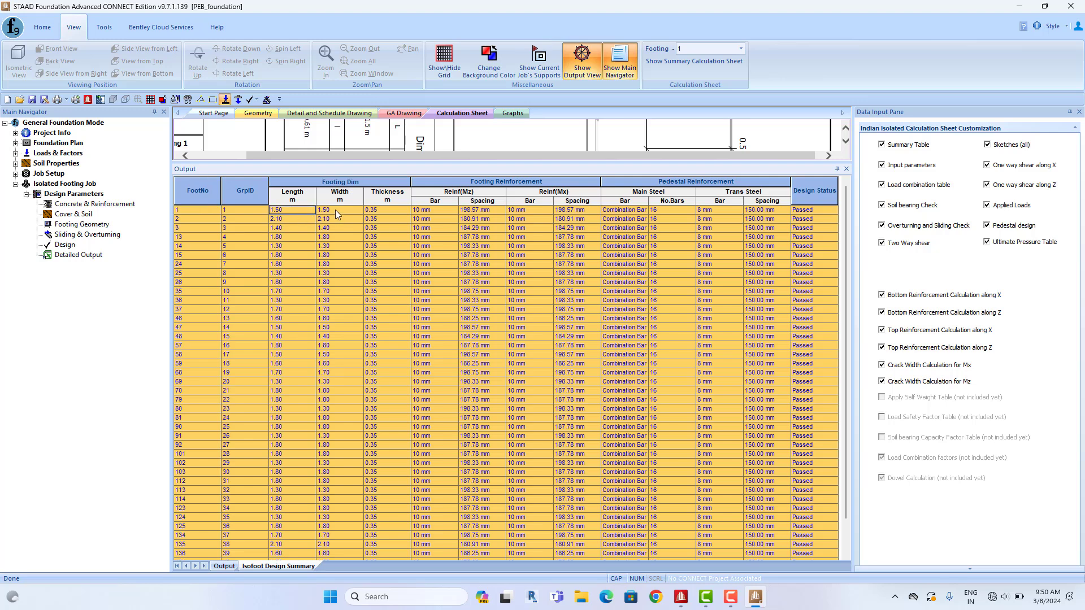
{"action": "left_click", "coordinate": [284, 208]}
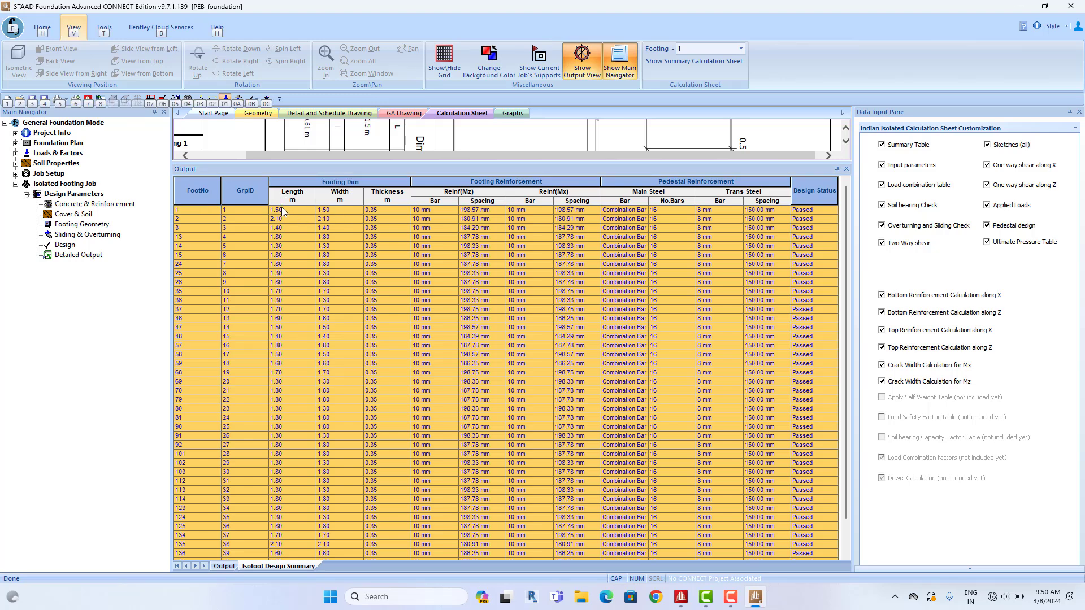
Check footing 1's thickness and reinforcement spacing in both directions in the design summary, and shrink the summary table
{"action": "left_click", "coordinate": [390, 210]}
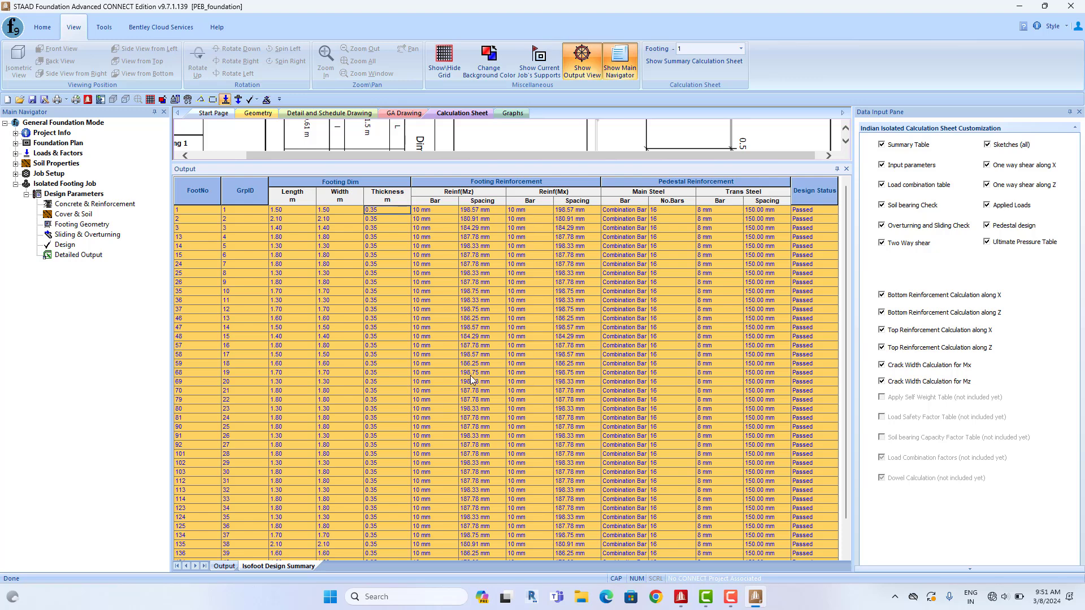
{"action": "left_click", "coordinate": [490, 210]}
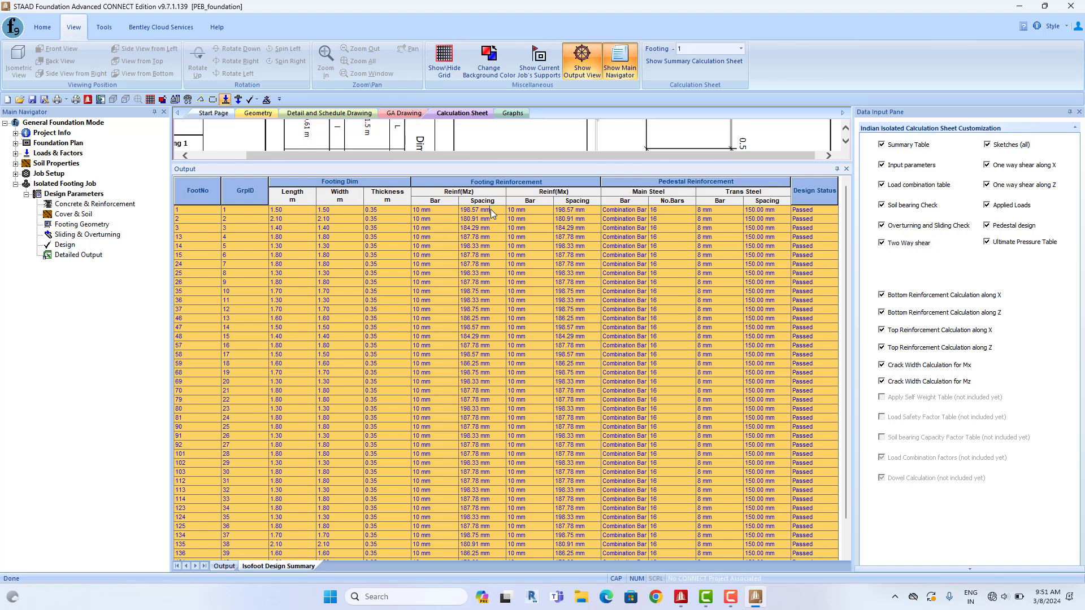
{"action": "left_click_drag", "start_coordinate": [492, 210], "coordinate": [453, 209]}
{"action": "left_click", "coordinate": [581, 210]}
{"action": "left_click_drag", "start_coordinate": [500, 163], "coordinate": [489, 503]}
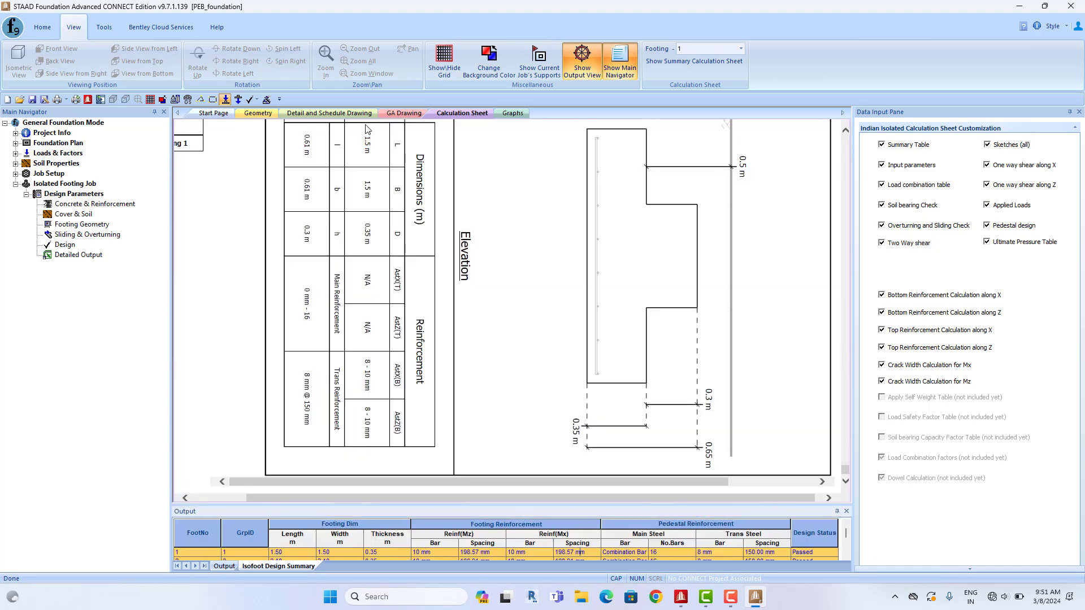
Show the schedule drawing and examine the typical footing section and plan with their reinforcement labels
{"action": "left_click", "coordinate": [305, 115]}
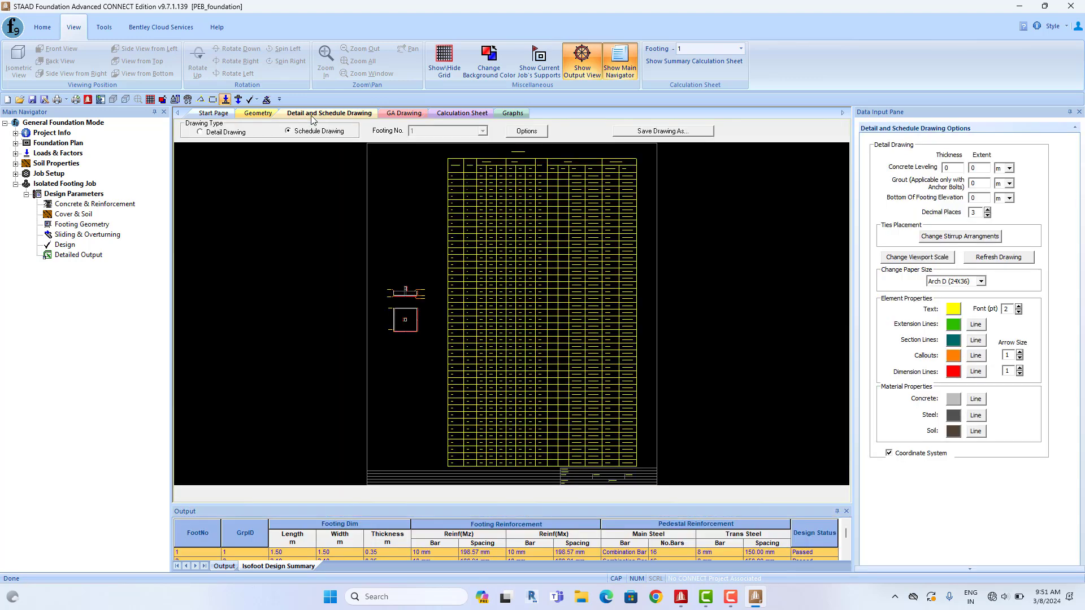
{"action": "scroll", "coordinate": [525, 212], "scroll_direction": "up", "scroll_amount": 5}
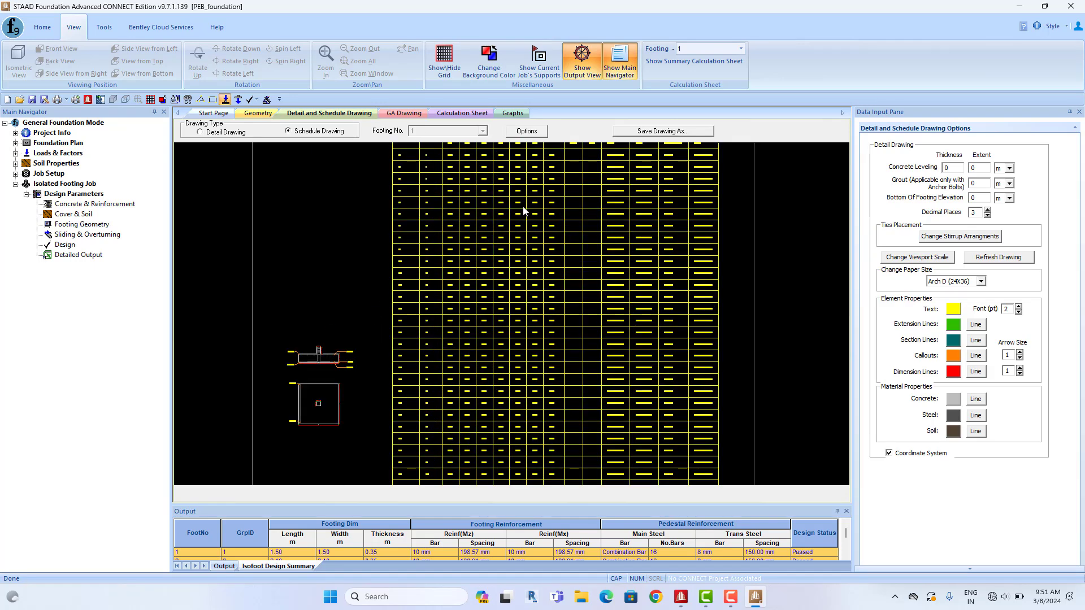
{"action": "scroll", "coordinate": [506, 283], "scroll_direction": "up", "scroll_amount": 3}
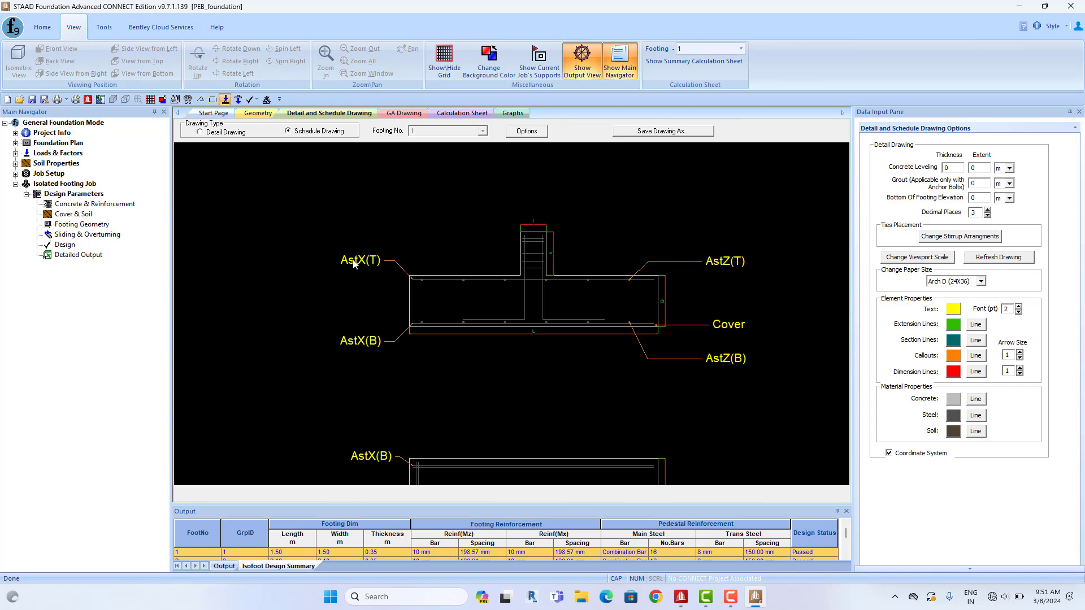
{"action": "mouse_move", "coordinate": [491, 389]}
{"action": "middle_mouse_down"}
{"action": "mouse_move", "coordinate": [467, 174]}
{"action": "mouse_move", "coordinate": [444, 80]}
{"action": "middle_mouse_up"}
{"action": "scroll", "coordinate": [454, 354], "scroll_direction": "down", "scroll_amount": 6}
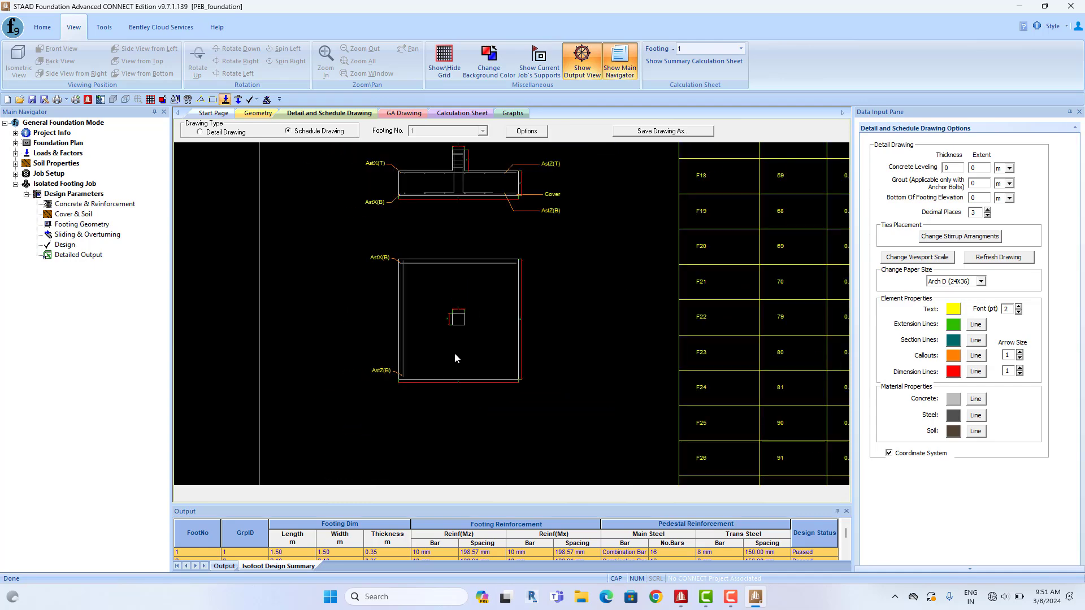
{"action": "middle_click_drag", "start_coordinate": [510, 308], "coordinate": [388, 336]}
{"action": "mouse_move", "coordinate": [667, 153]}
{"action": "middle_mouse_down"}
{"action": "mouse_move", "coordinate": [581, 272]}
{"action": "mouse_move", "coordinate": [467, 475]}
{"action": "middle_mouse_up"}
Read across the isolated footing schedule, covering column numbers, pedestal and foundation dimensions, cover and footing reinforcement
{"action": "scroll", "coordinate": [260, 309], "scroll_direction": "up", "scroll_amount": 6}
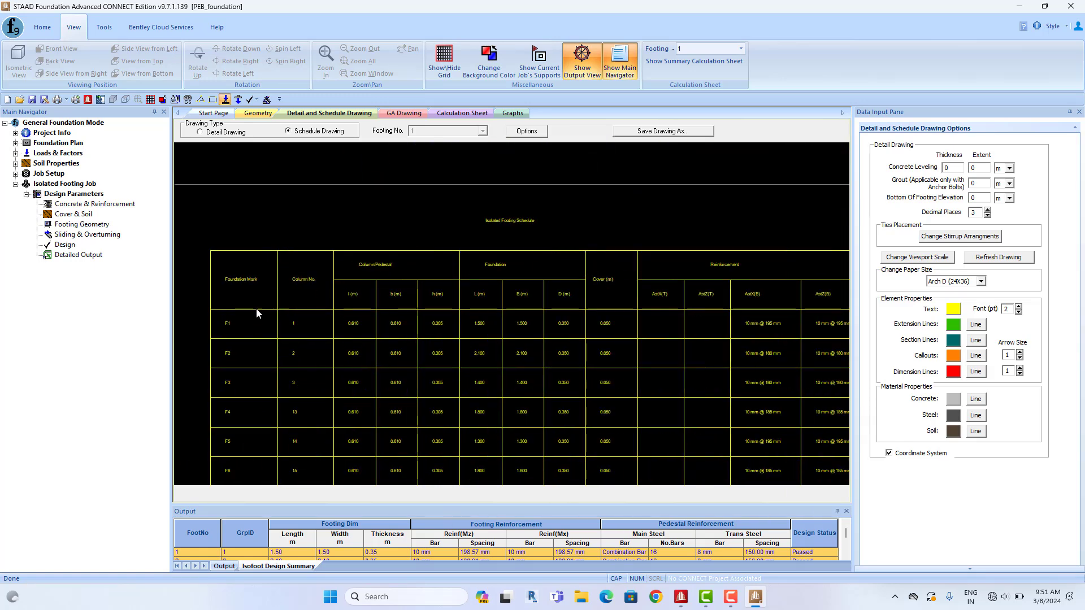
{"action": "scroll", "coordinate": [359, 348], "scroll_direction": "down", "scroll_amount": 2}
{"action": "middle_click_drag", "start_coordinate": [367, 332], "coordinate": [283, 314]}
{"action": "scroll", "coordinate": [366, 262], "scroll_direction": "up", "scroll_amount": 1}
{"action": "middle_click_drag", "start_coordinate": [392, 345], "coordinate": [370, 341]}
{"action": "middle_click_drag", "start_coordinate": [557, 343], "coordinate": [393, 345]}
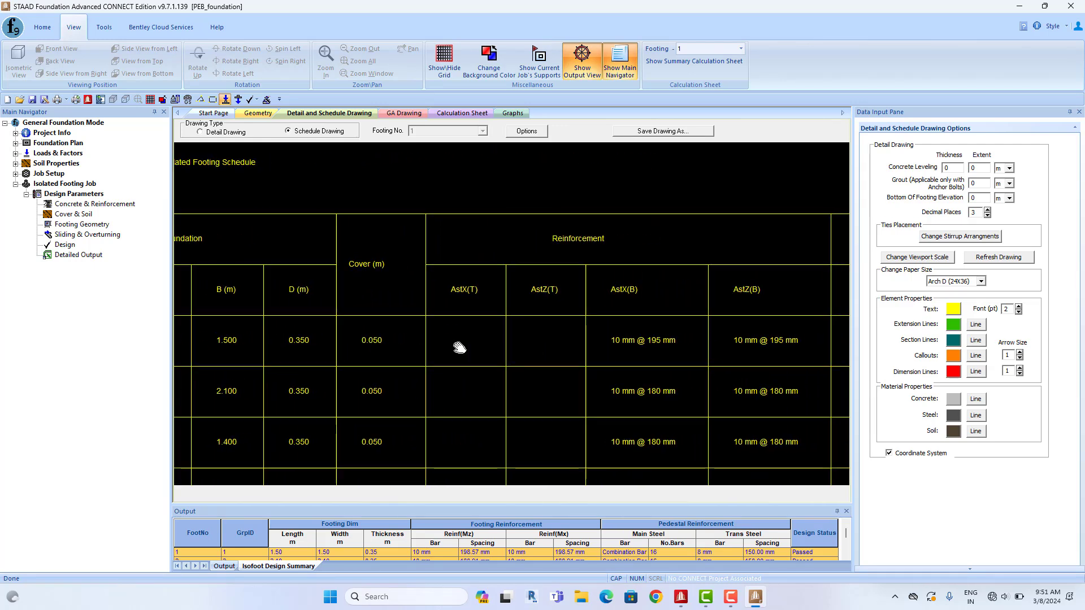
{"action": "middle_click_drag", "start_coordinate": [460, 345], "coordinate": [328, 351]}
{"action": "middle_click_drag", "start_coordinate": [452, 310], "coordinate": [391, 277]}
{"action": "scroll", "coordinate": [303, 274], "scroll_direction": "down", "scroll_amount": 5}
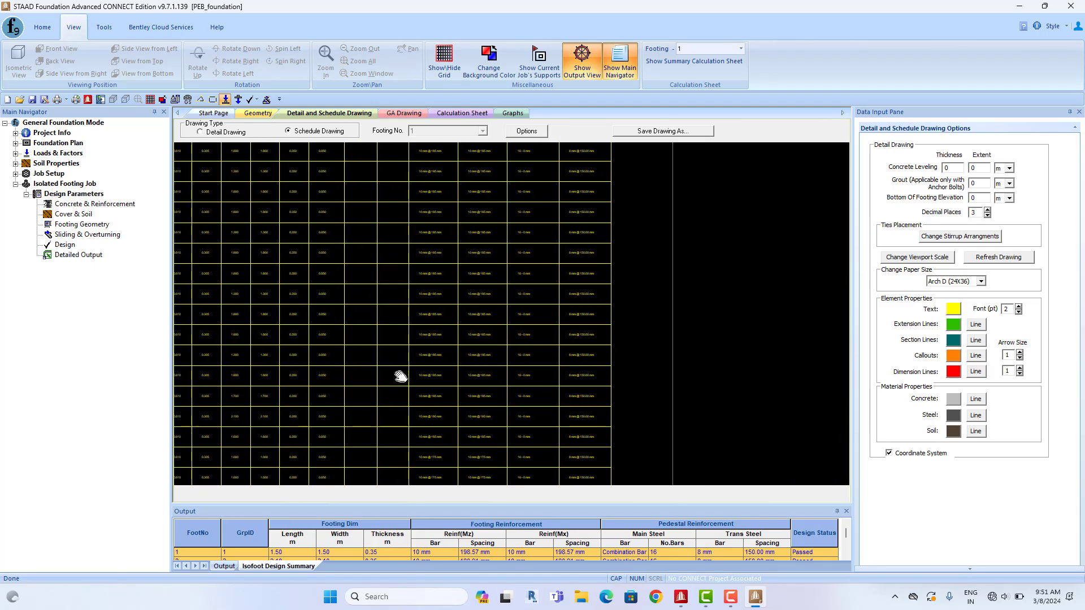
Examine the schedule's bottom reinforcement in both directions and the pedestal's main reinforcement and stirrups
{"action": "mouse_move", "coordinate": [400, 375]}
{"action": "middle_mouse_down"}
{"action": "mouse_move", "coordinate": [374, 229]}
{"action": "mouse_move", "coordinate": [368, 341]}
{"action": "middle_mouse_up"}
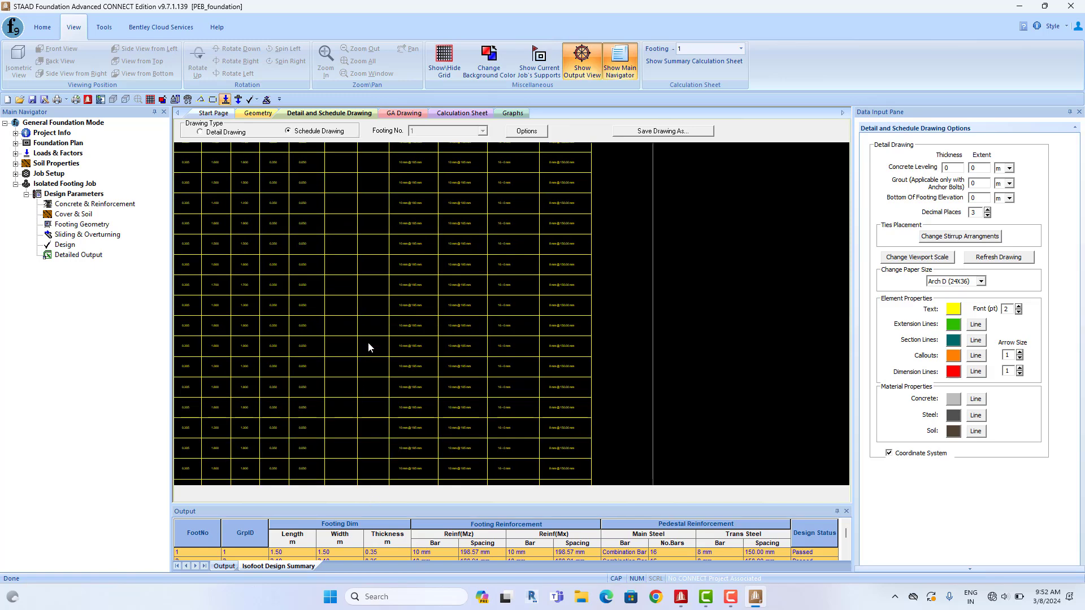
{"action": "scroll", "coordinate": [356, 226], "scroll_direction": "up", "scroll_amount": 5}
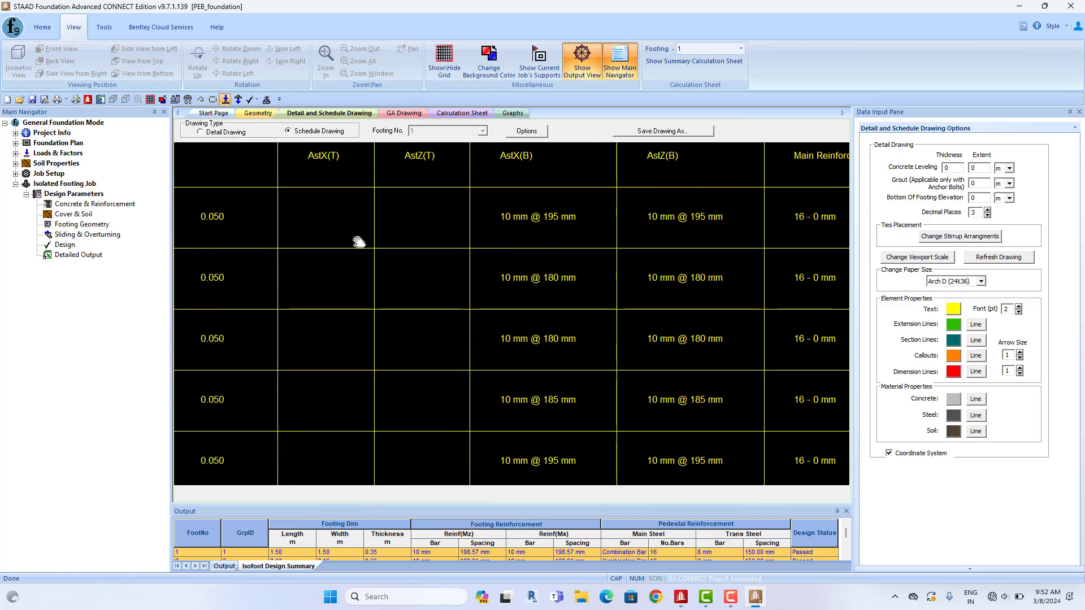
{"action": "middle_click_drag", "start_coordinate": [423, 333], "coordinate": [215, 307]}
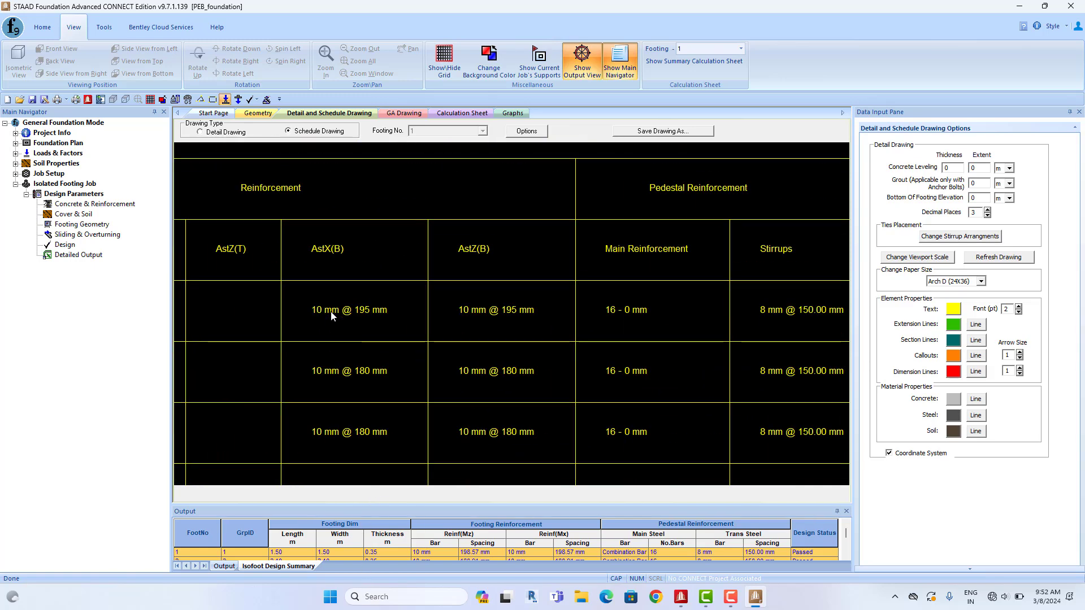
{"action": "middle_click_drag", "start_coordinate": [477, 318], "coordinate": [342, 327]}
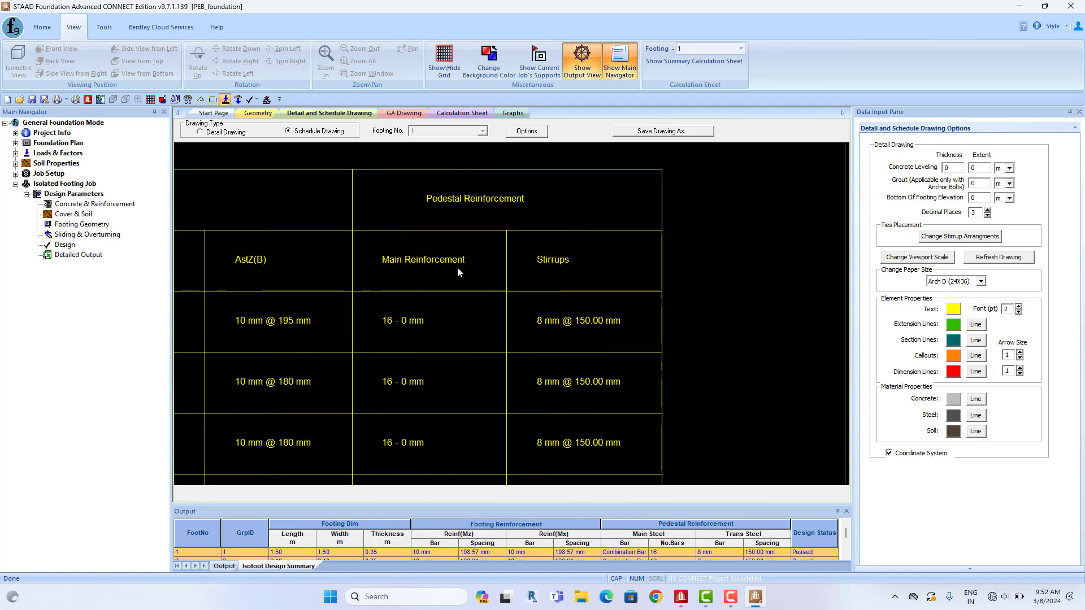
{"action": "scroll", "coordinate": [540, 327], "scroll_direction": "down", "scroll_amount": 5}
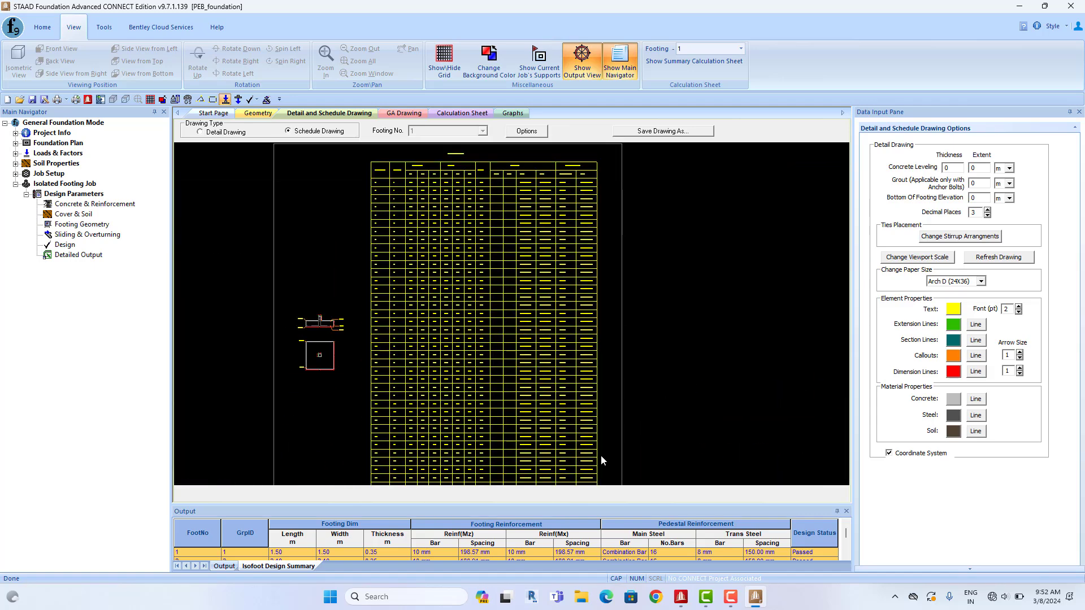
View the whole schedule sheet, and open its save dialog with the AutoCAD R2000 DWG format, closing it without saving
{"action": "middle_click_drag", "start_coordinate": [375, 313], "coordinate": [437, 218]}
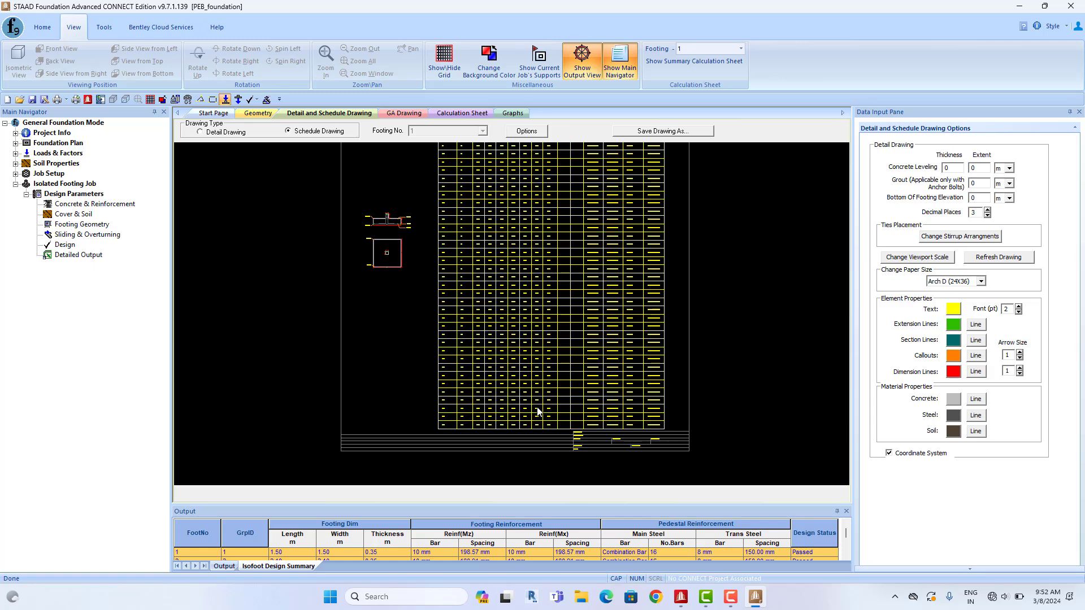
{"action": "scroll", "coordinate": [538, 412], "scroll_direction": "down", "scroll_amount": 2}
{"action": "middle_click_drag", "start_coordinate": [552, 349], "coordinate": [554, 379]}
{"action": "scroll", "coordinate": [553, 375], "scroll_direction": "up", "scroll_amount": 1}
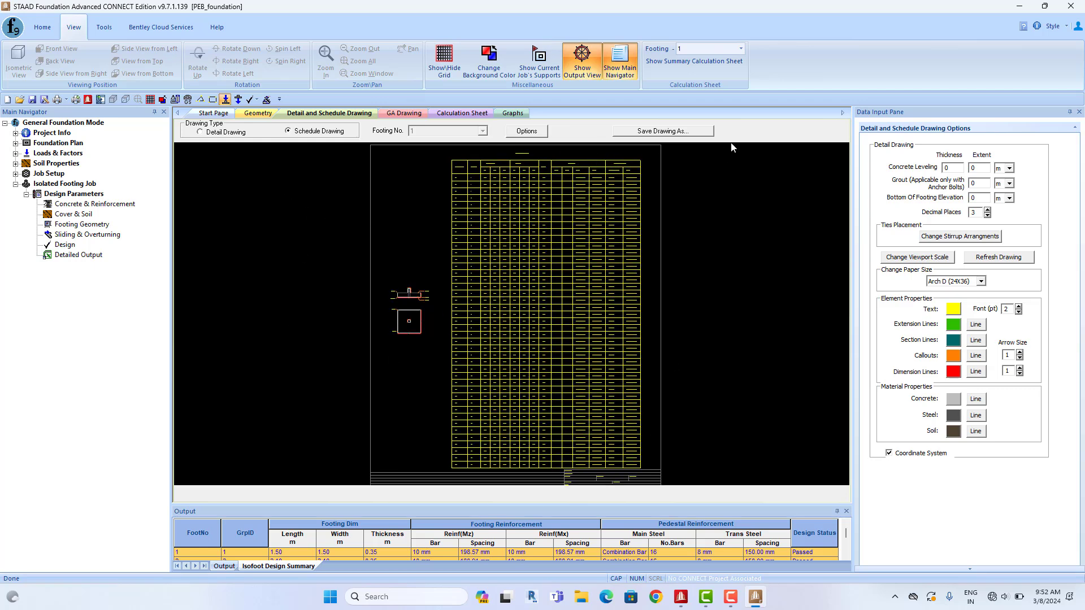
{"action": "left_click", "coordinate": [671, 132]}
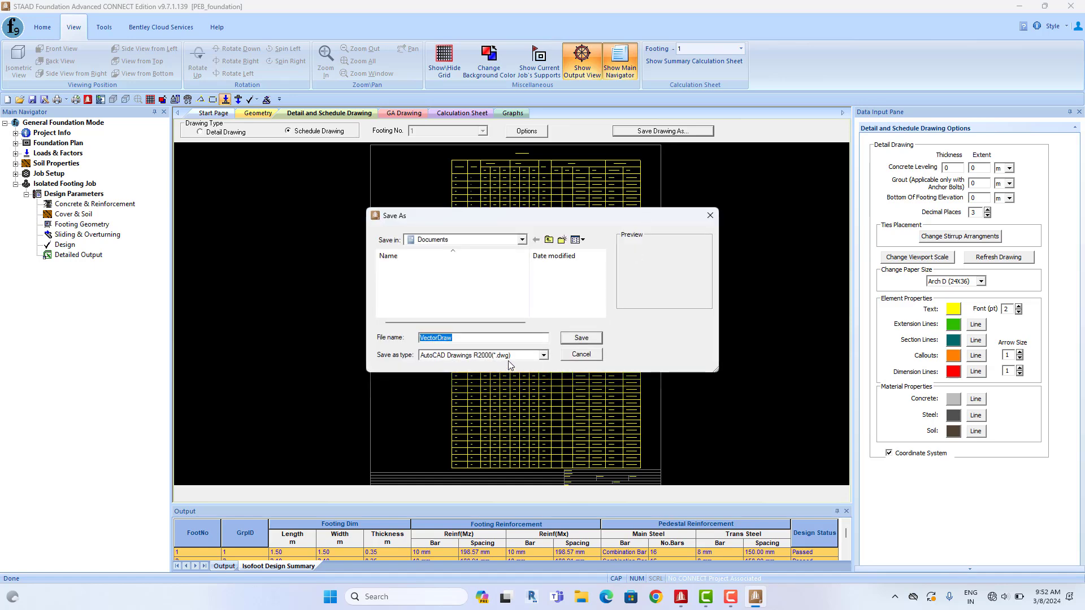
{"action": "left_click", "coordinate": [710, 217]}
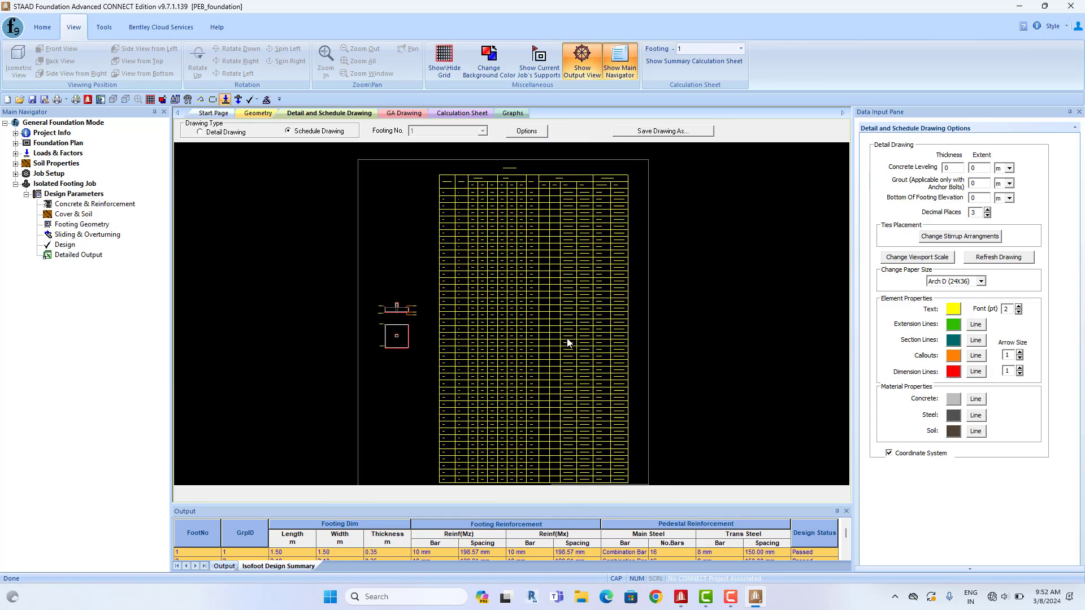
Show the detail drawing of footing 1 and fit its full sheet in the view
{"action": "scroll", "coordinate": [485, 318], "scroll_direction": "up", "scroll_amount": 2}
{"action": "middle_click_drag", "start_coordinate": [486, 318], "coordinate": [486, 385]}
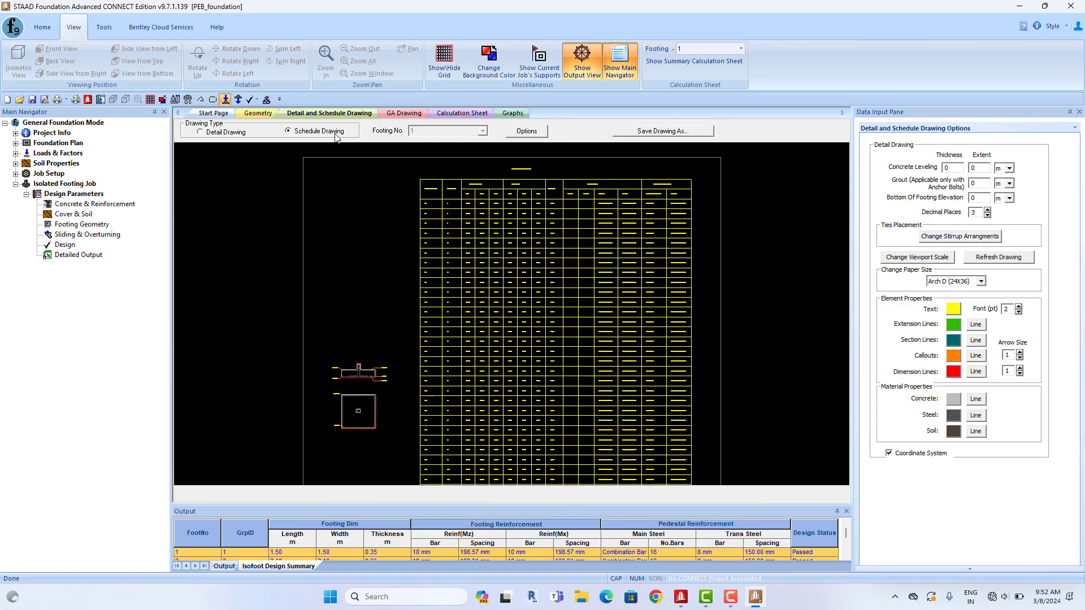
{"action": "left_click", "coordinate": [200, 133]}
{"action": "scroll", "coordinate": [420, 258], "scroll_direction": "down", "scroll_amount": 6}
{"action": "mouse_move", "coordinate": [420, 258]}
{"action": "middle_mouse_down"}
{"action": "mouse_move", "coordinate": [488, 280]}
{"action": "mouse_move", "coordinate": [472, 302]}
{"action": "middle_mouse_up"}
{"action": "scroll", "coordinate": [488, 279], "scroll_direction": "up", "scroll_amount": 3}
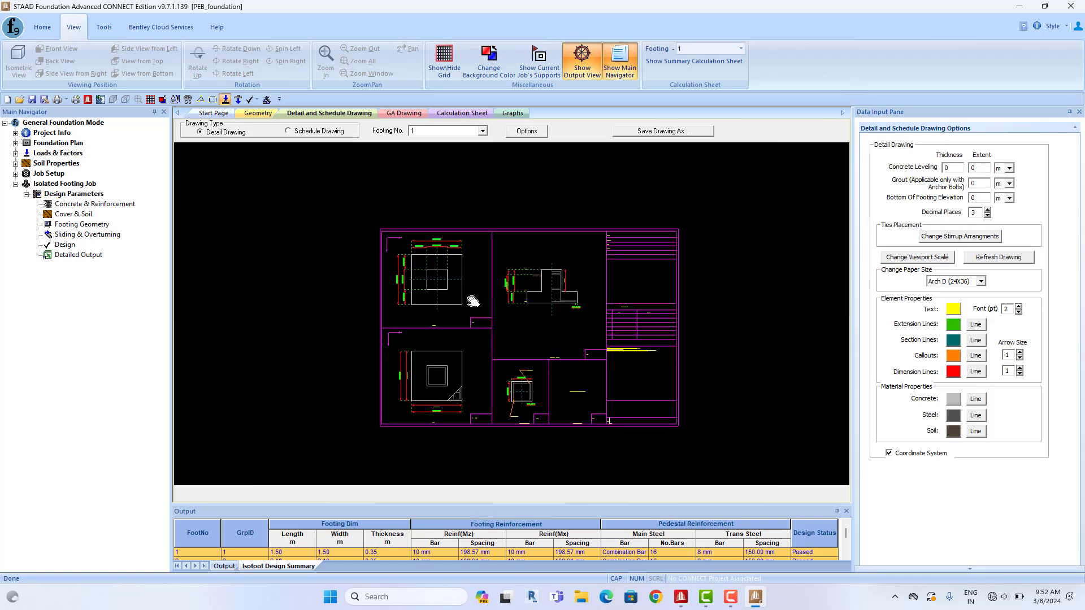
Open the save dialog for footing 1's detail drawing, close it without saving, and look closer at the details
{"action": "left_click", "coordinate": [648, 132]}
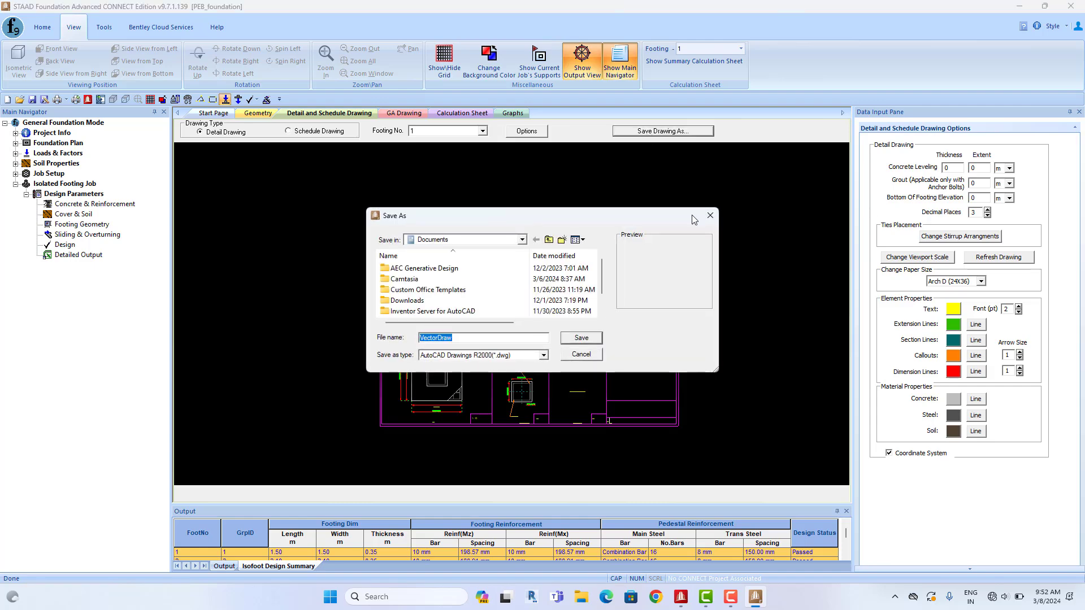
{"action": "left_click", "coordinate": [708, 217]}
{"action": "scroll", "coordinate": [556, 267], "scroll_direction": "up", "scroll_amount": 3}
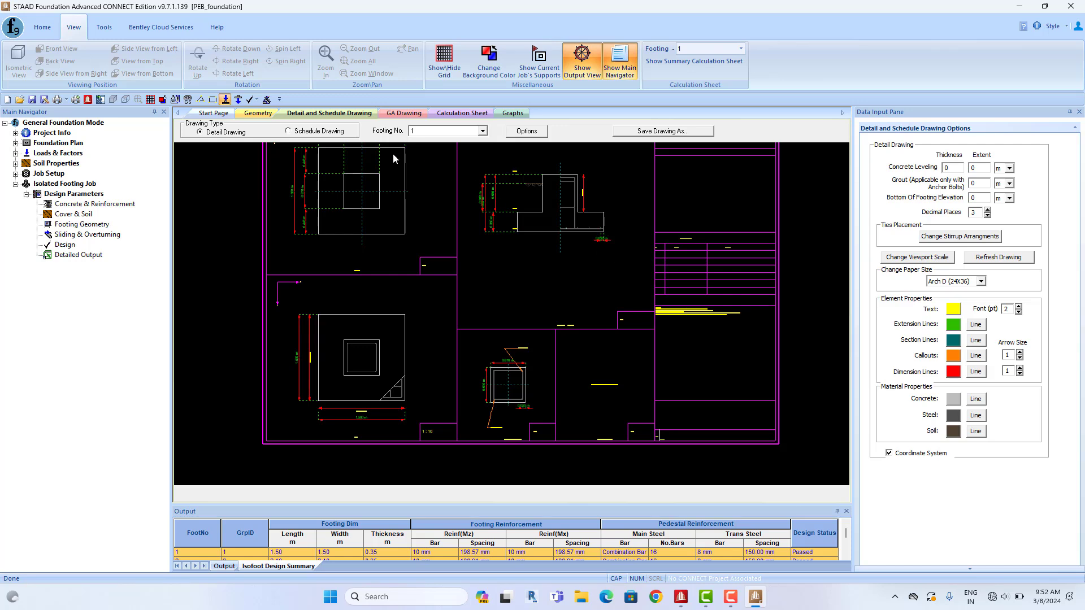
Return to the schedule drawing and review its closing rows, header rows and overall sheet layout
{"action": "left_click", "coordinate": [288, 131]}
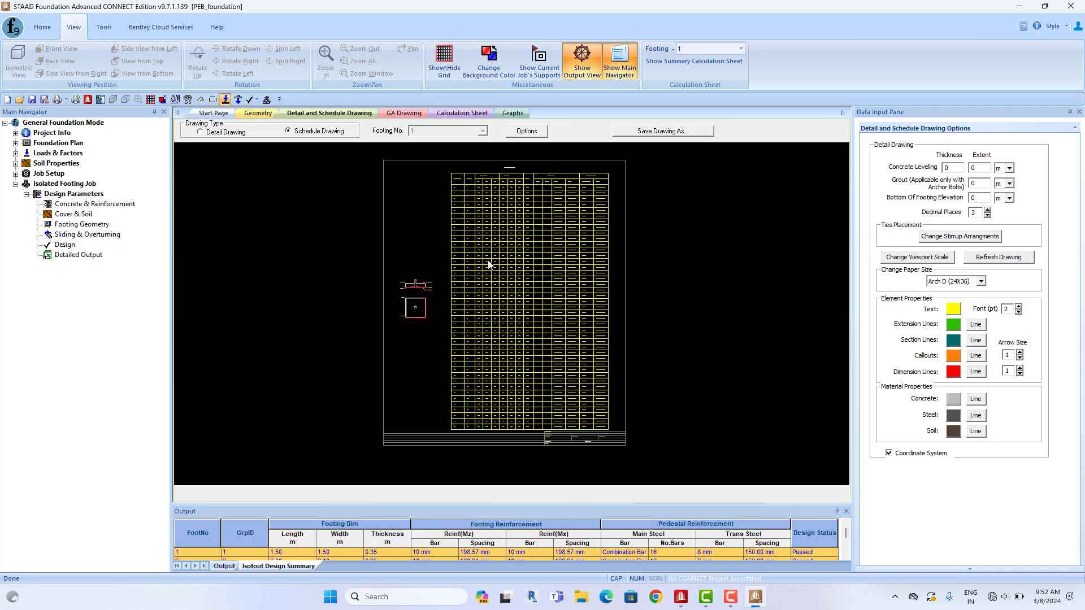
{"action": "scroll", "coordinate": [489, 265], "scroll_direction": "up", "scroll_amount": 2}
{"action": "scroll", "coordinate": [451, 311], "scroll_direction": "up", "scroll_amount": 3}
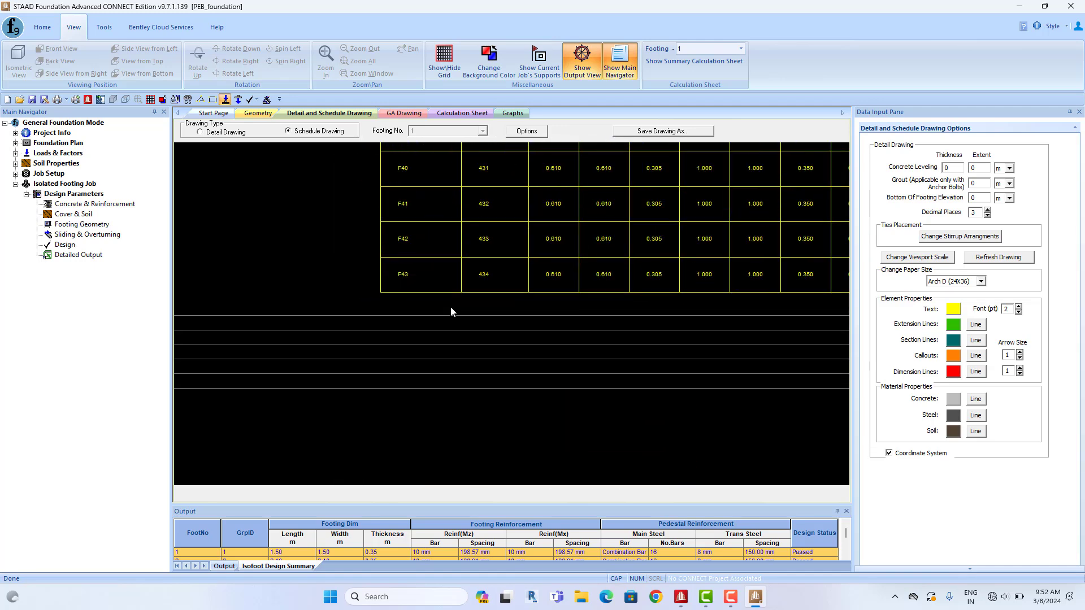
{"action": "scroll", "coordinate": [406, 282], "scroll_direction": "up", "scroll_amount": 1}
{"action": "scroll", "coordinate": [430, 260], "scroll_direction": "down", "scroll_amount": 4}
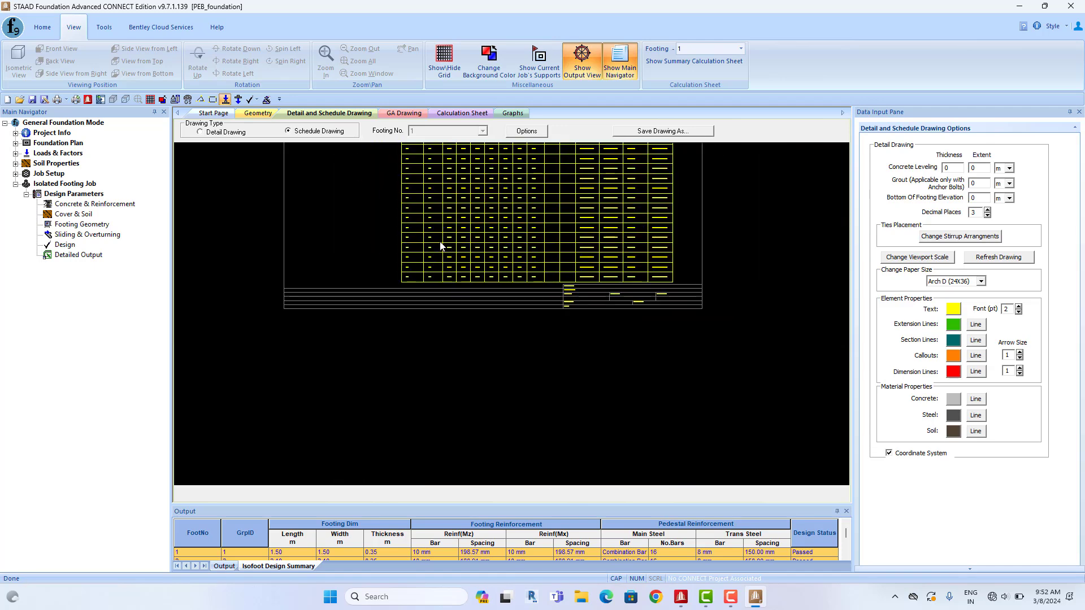
{"action": "middle_click_drag", "start_coordinate": [440, 247], "coordinate": [417, 339]}
{"action": "mouse_move", "coordinate": [522, 262]}
{"action": "middle_mouse_down"}
{"action": "mouse_move", "coordinate": [516, 314]}
{"action": "mouse_move", "coordinate": [492, 280]}
{"action": "middle_mouse_up"}
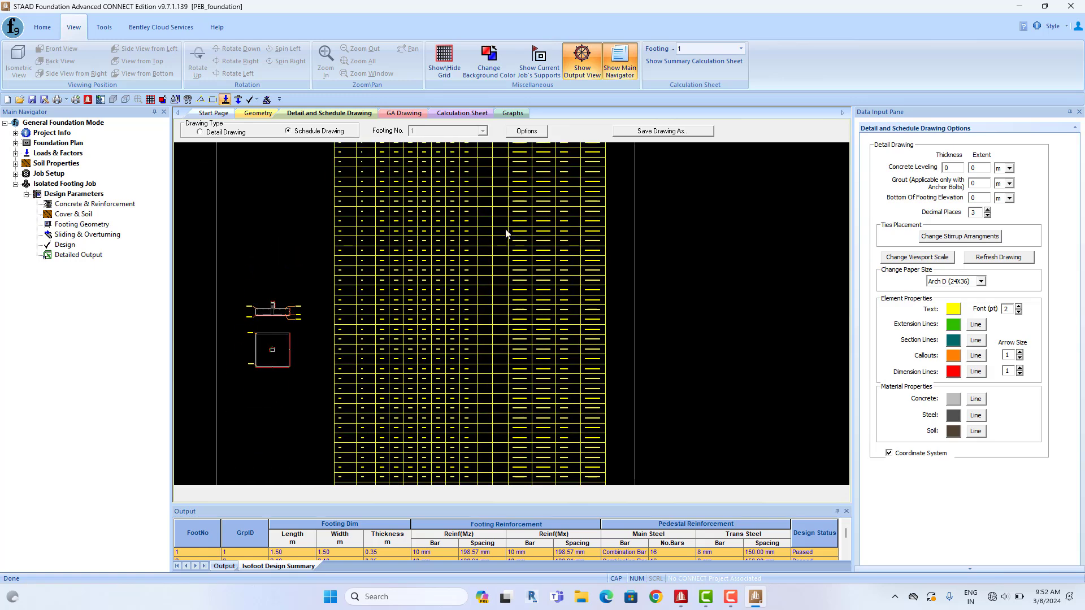
{"action": "scroll", "coordinate": [455, 237], "scroll_direction": "up", "scroll_amount": 5}
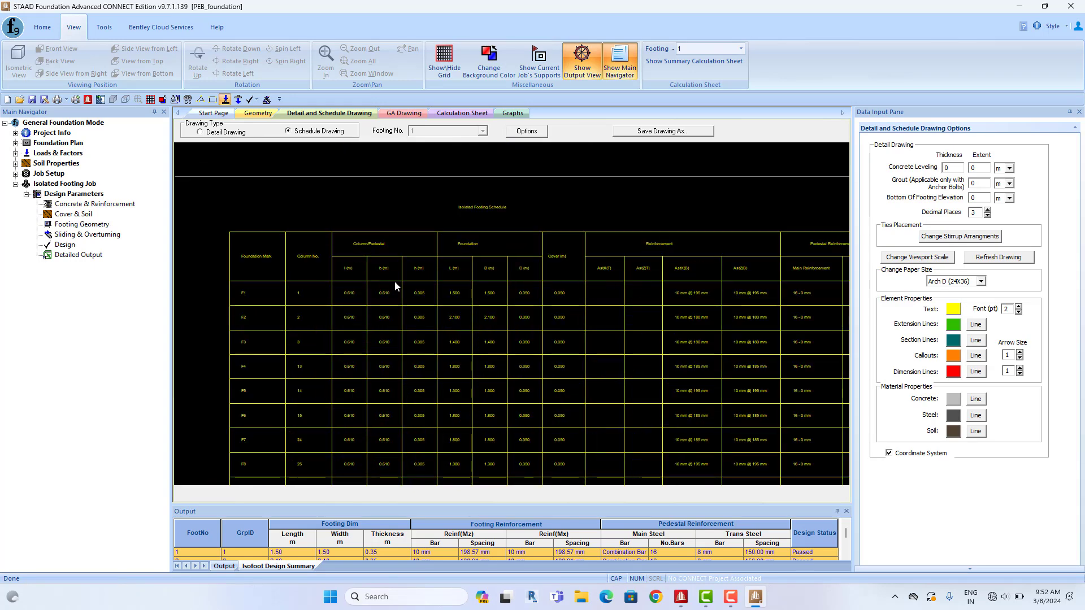
{"action": "scroll", "coordinate": [396, 286], "scroll_direction": "down", "scroll_amount": 5}
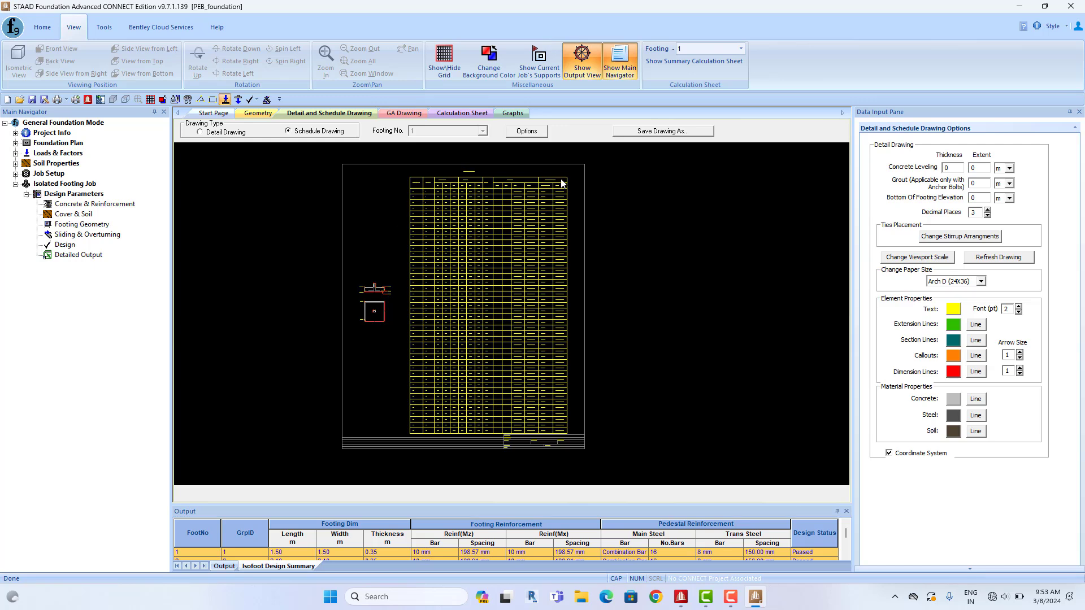